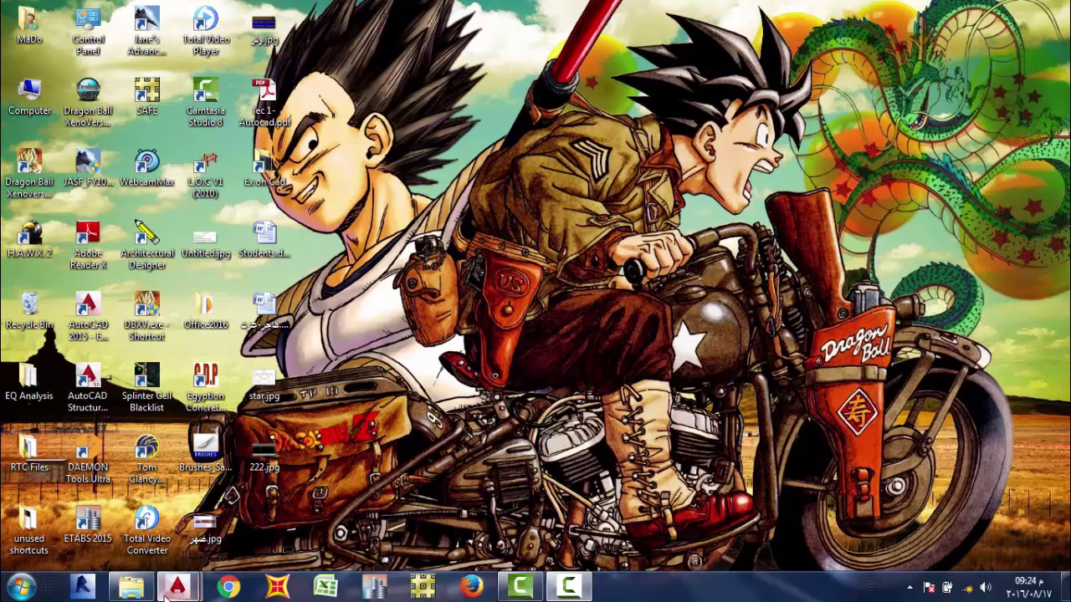
Bring the AutoCAD 2015 window with the empty Drawing1.dwg to the front
mouse_move(176, 586)
left_click(134, 549)
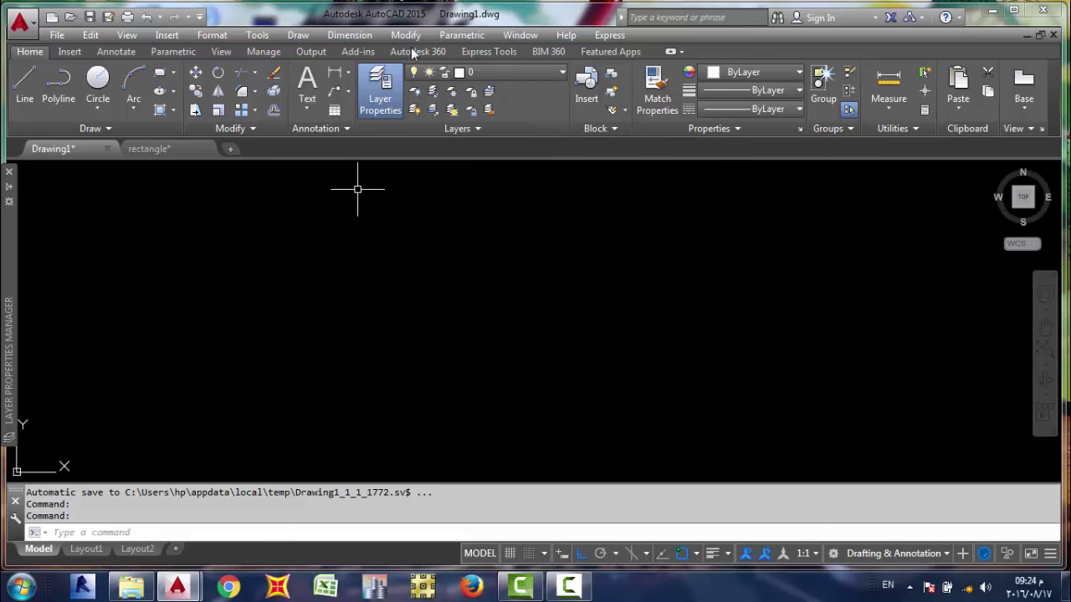
type("L")
key("Return")
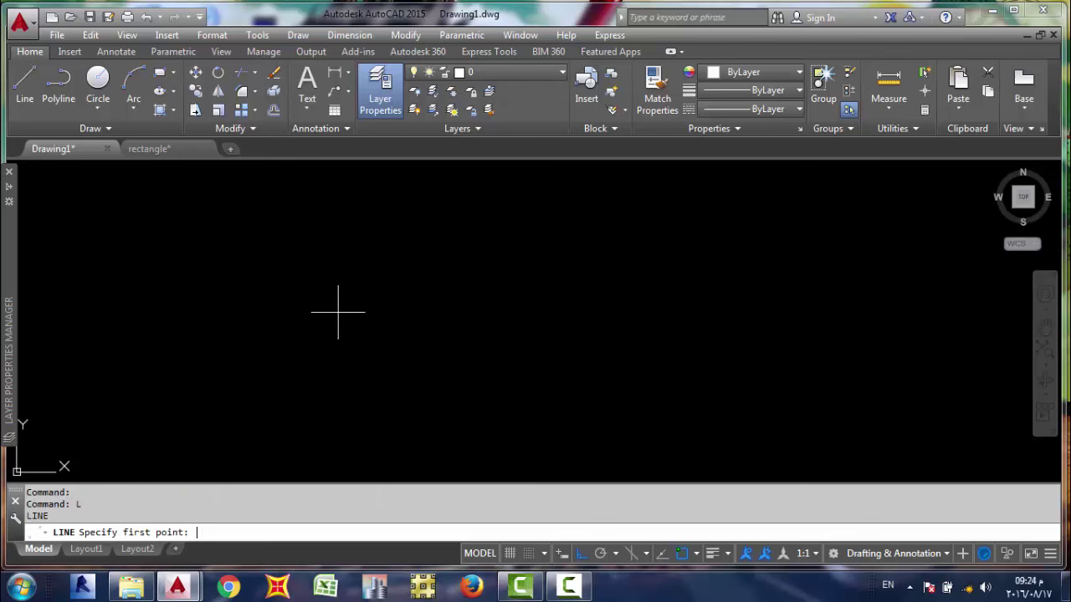
left_click(263, 298)
left_click(821, 264)
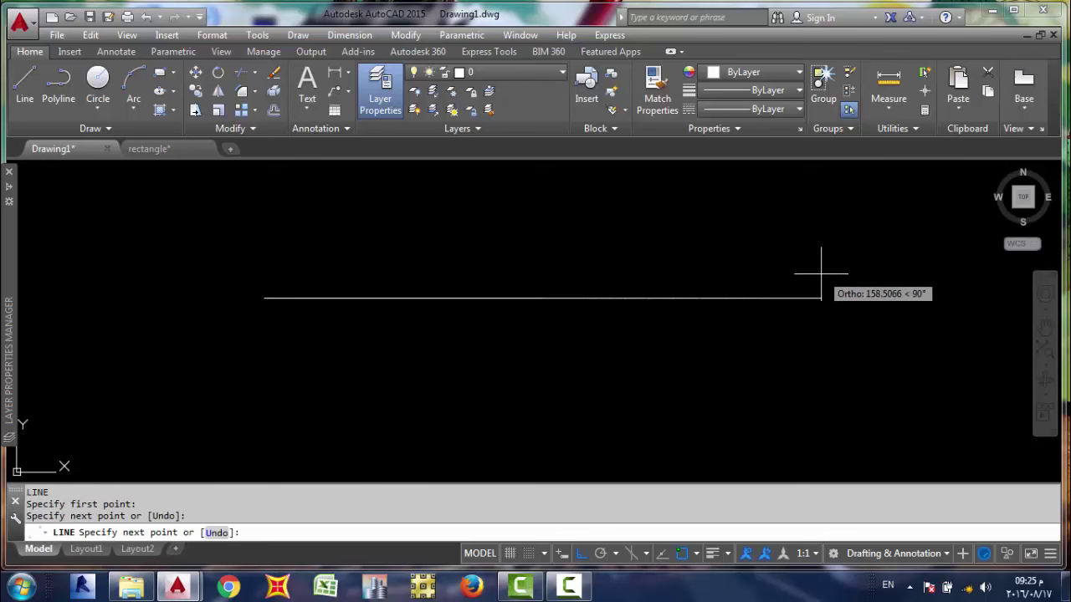
type("l")
key("Return")
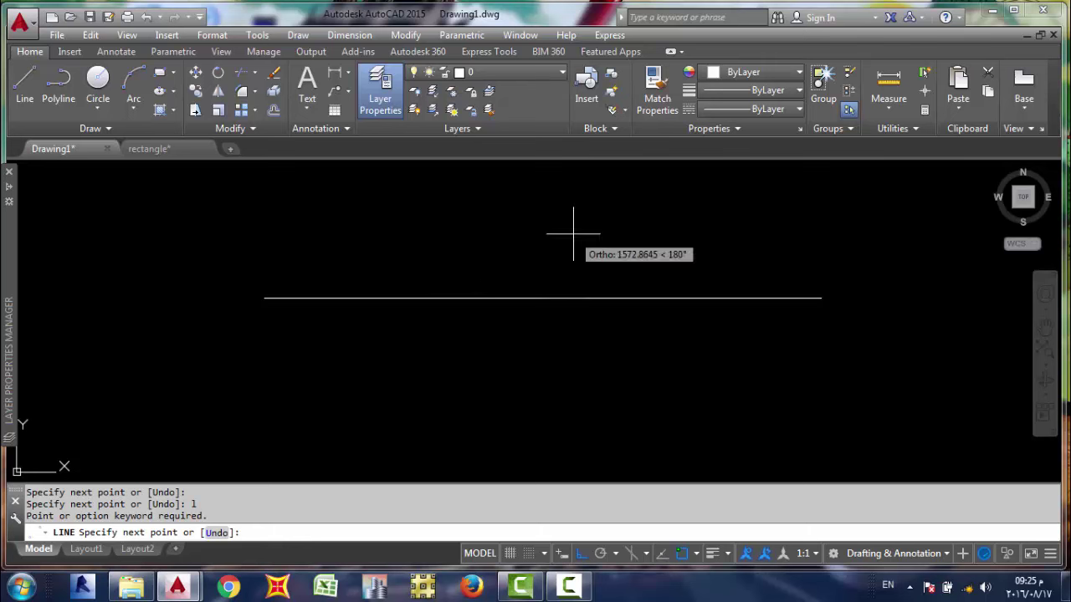
left_click(602, 243)
left_click(632, 179)
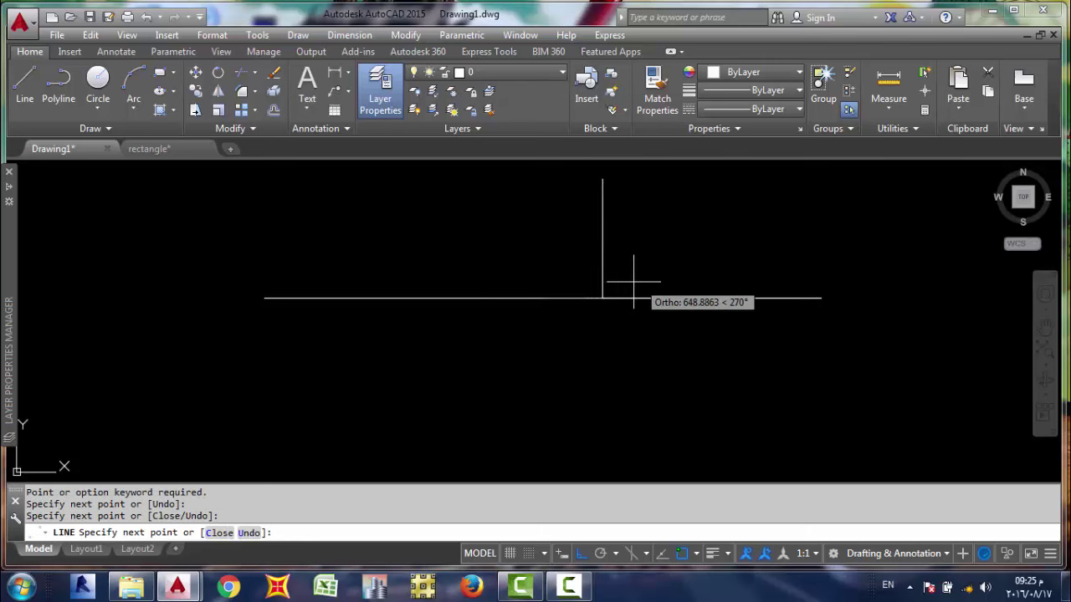
left_click(603, 281)
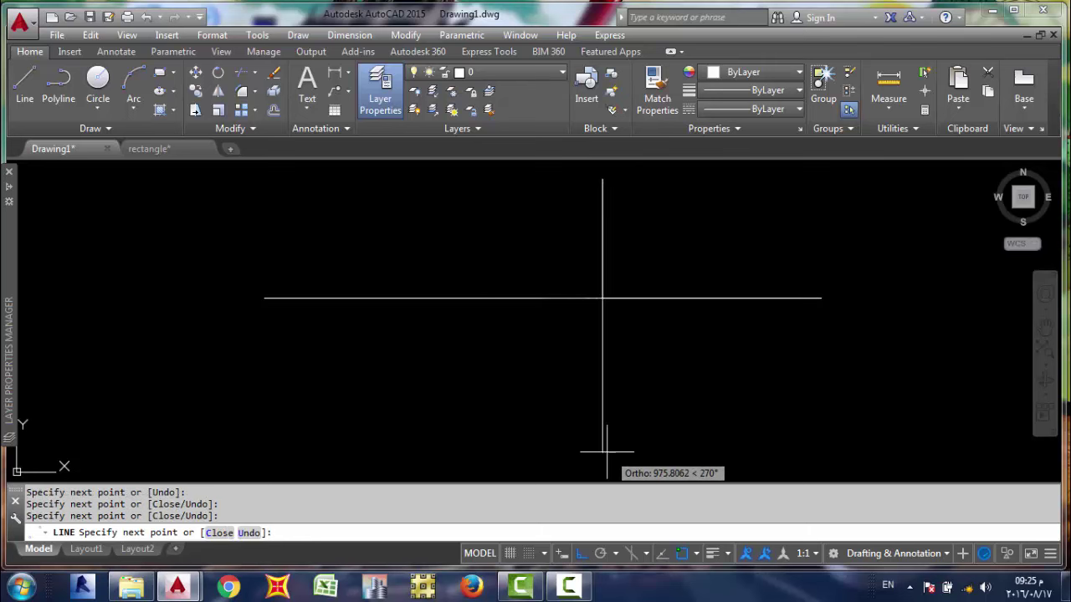
left_click(602, 418)
key("Escape")
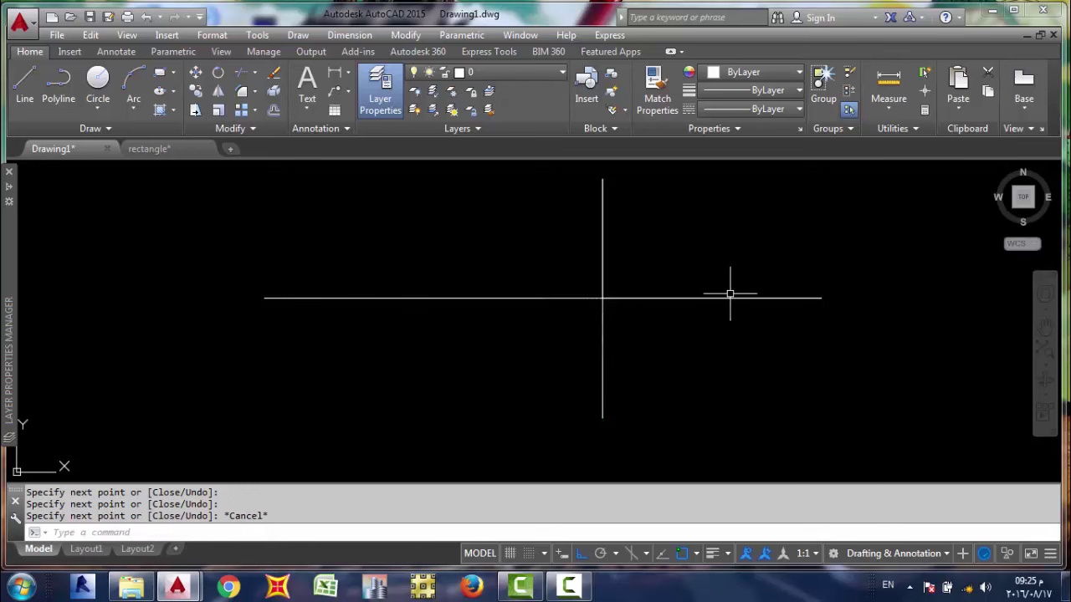
type("T")
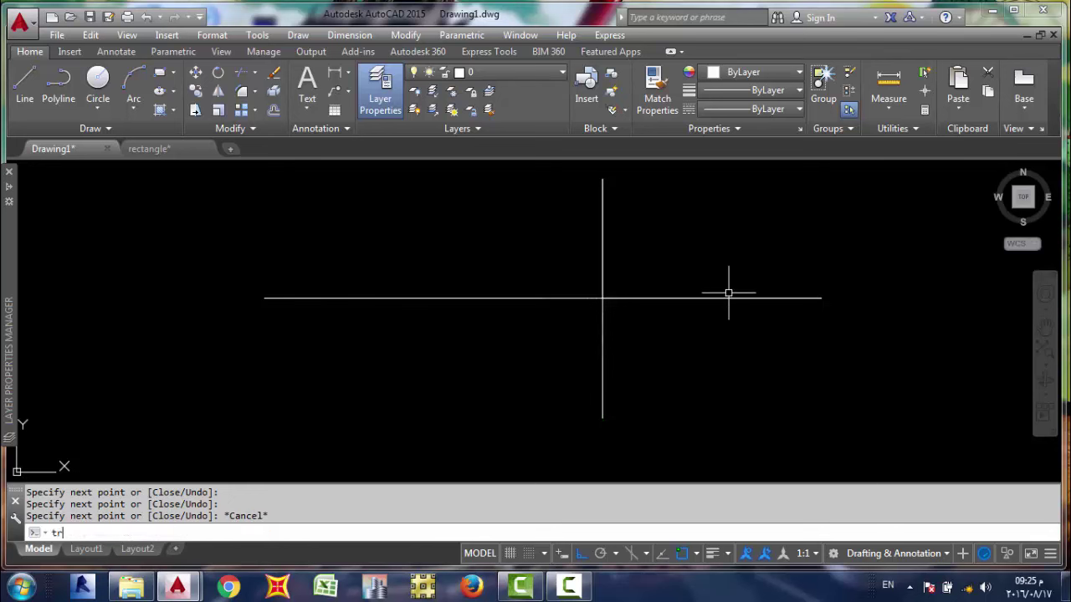
type("R")
key("Return")
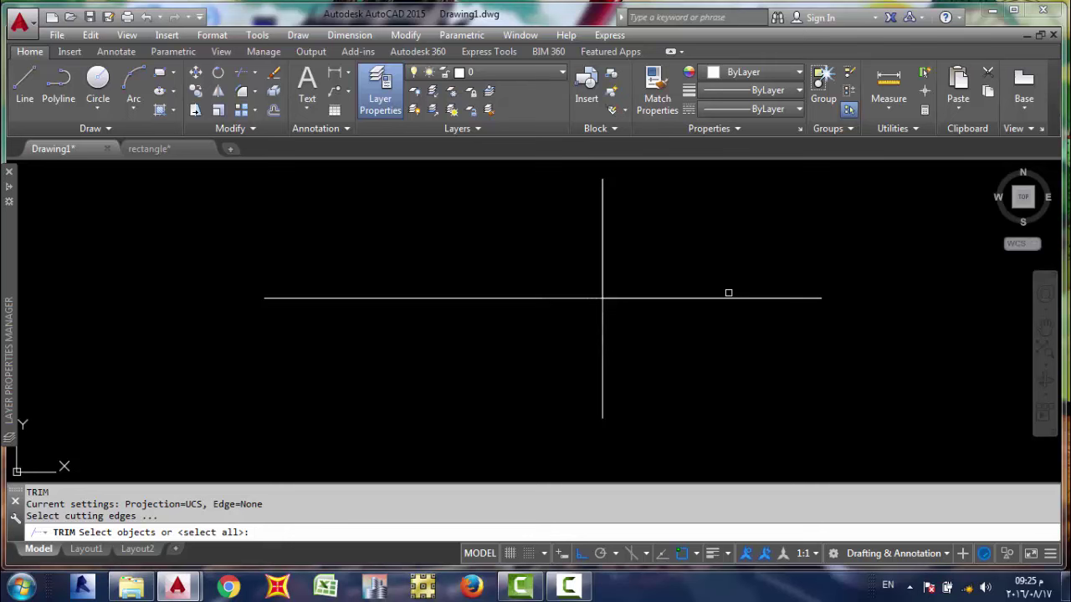
key("Return")
left_click(706, 287)
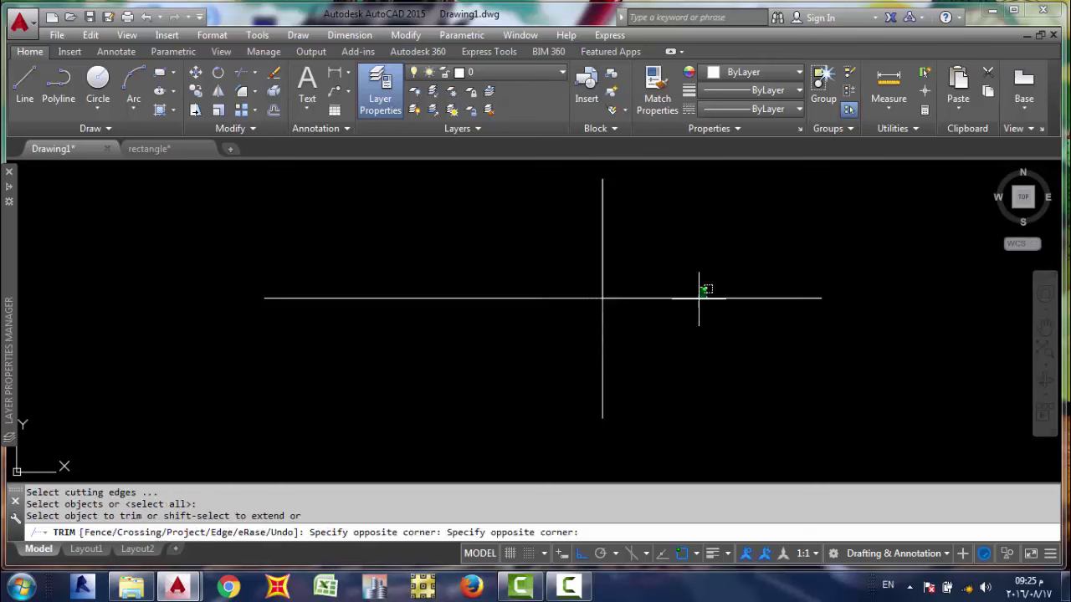
left_click(694, 301)
left_click(703, 314)
left_click(679, 295)
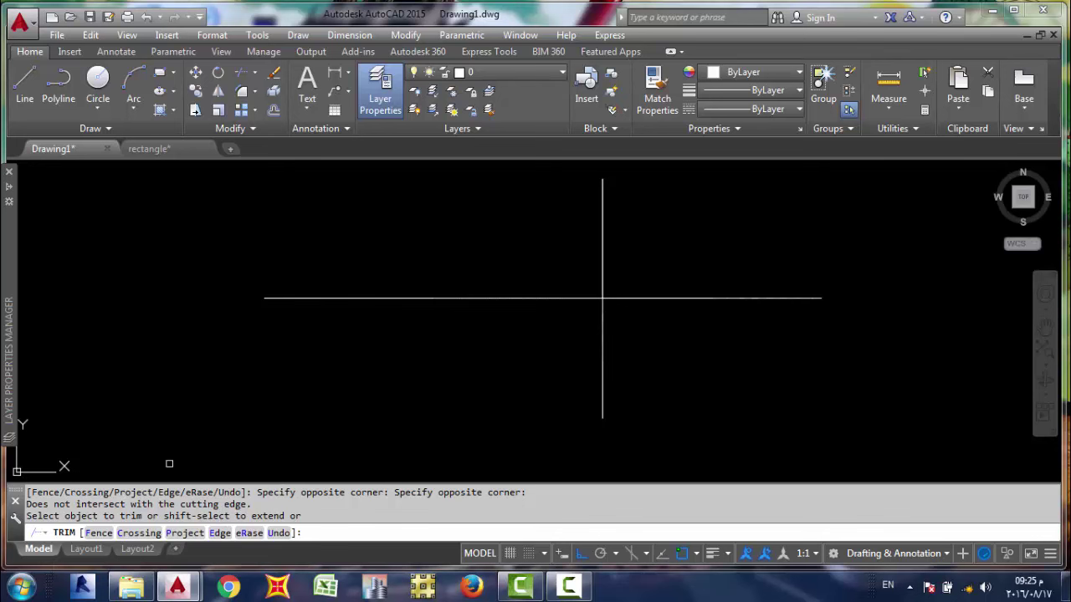
key("Escape")
left_click(224, 530)
type("TRIM")
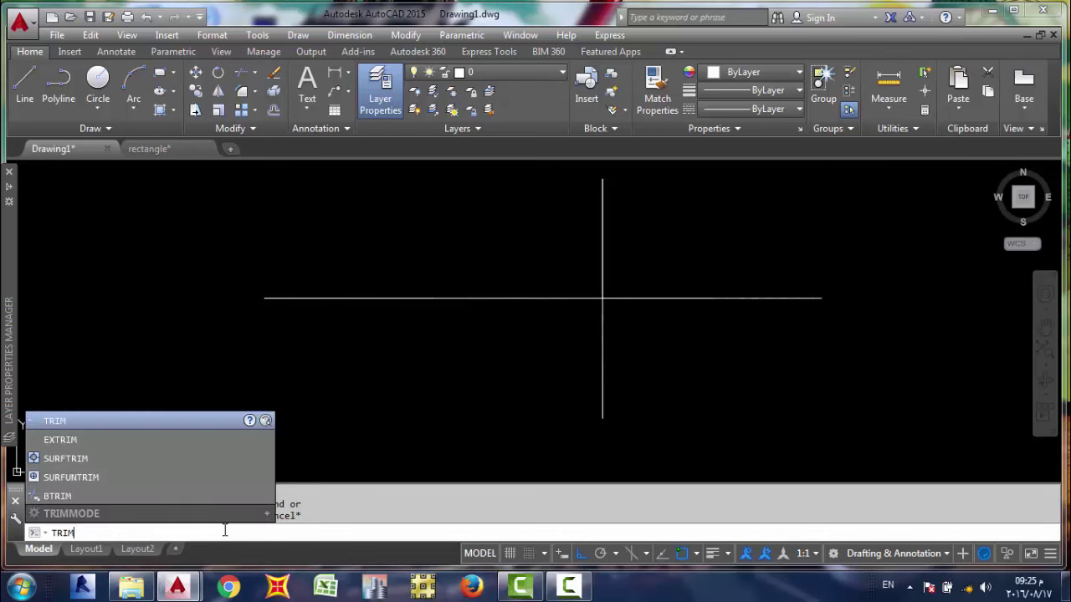
key("Return")
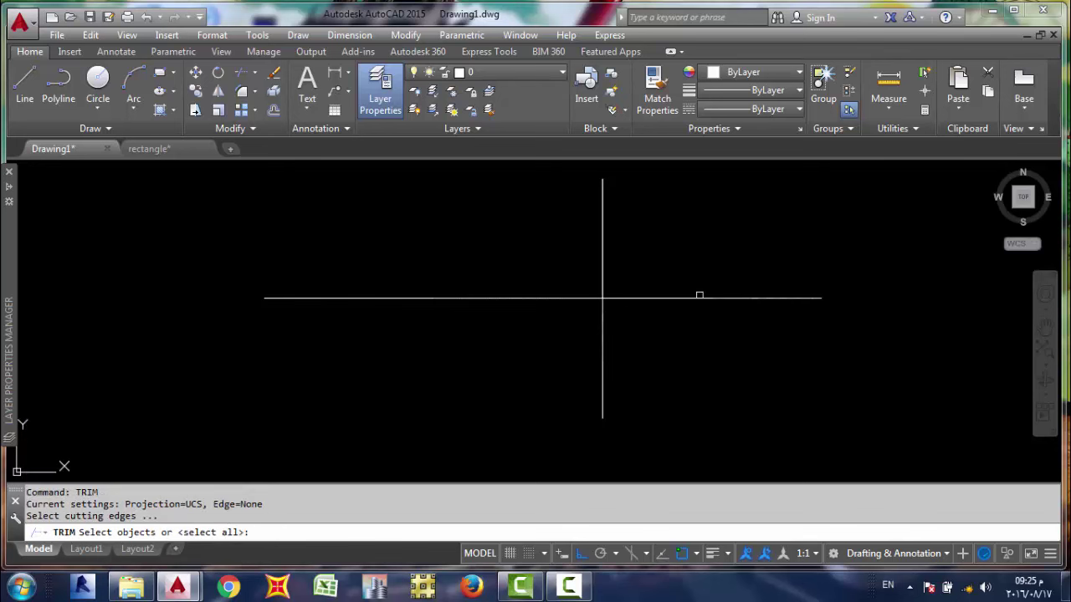
left_click(695, 300)
key("Return")
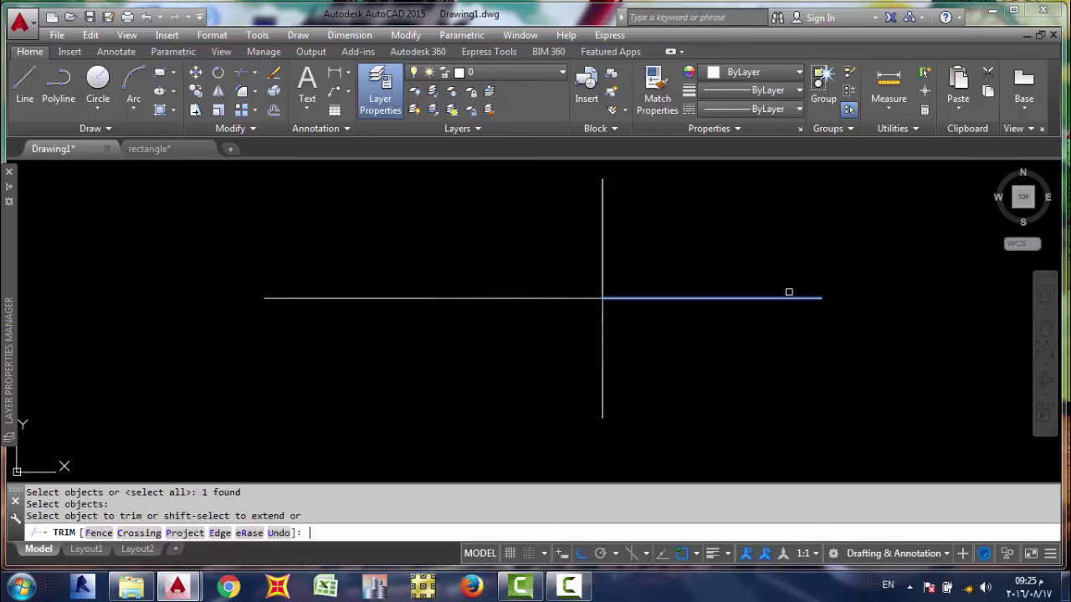
left_click(789, 291)
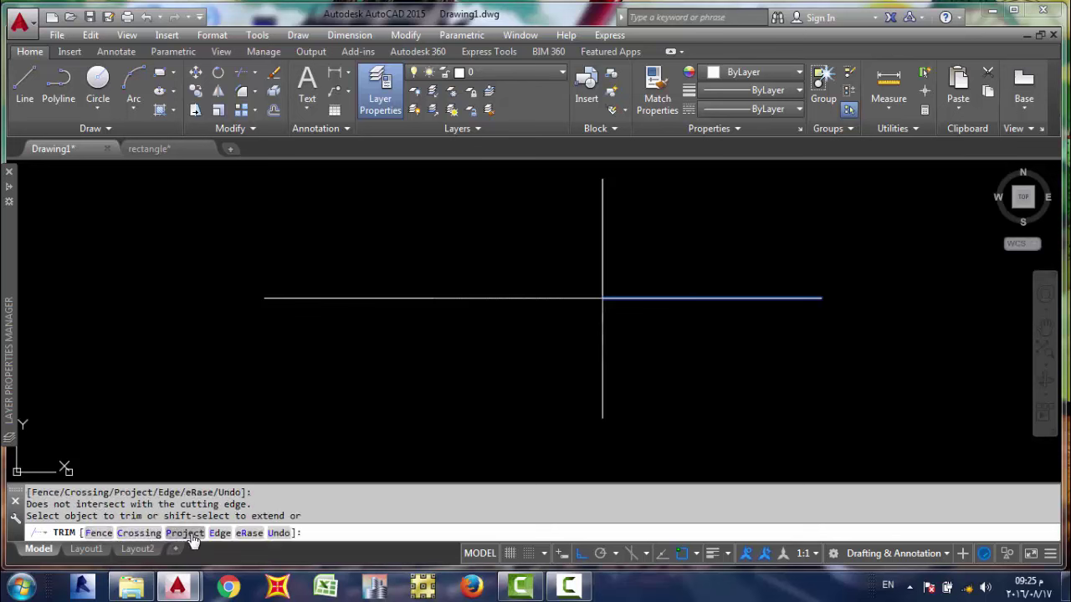
left_click(251, 534)
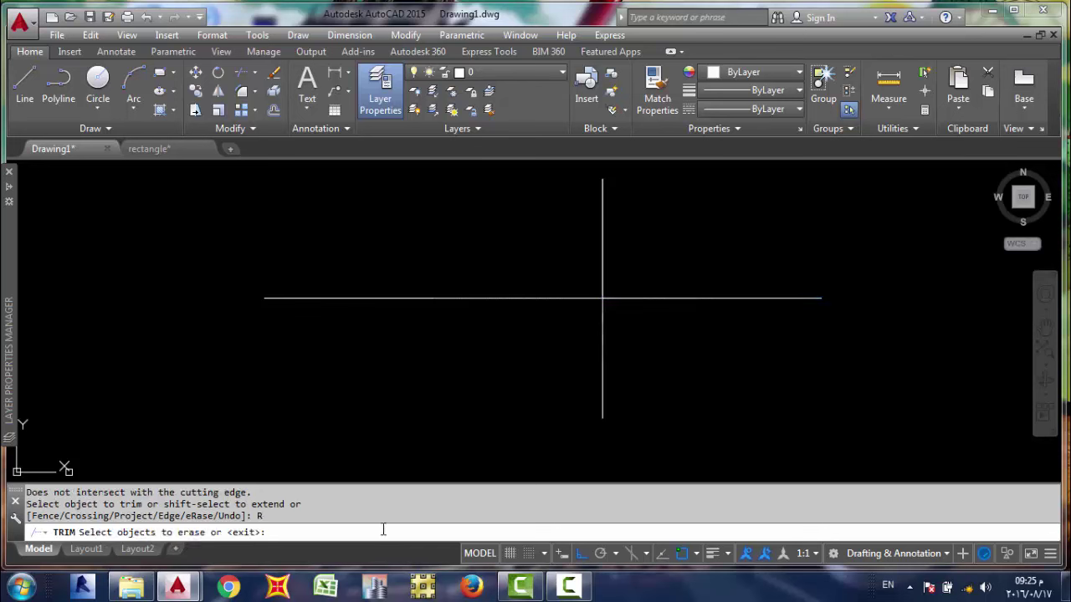
left_click(729, 297)
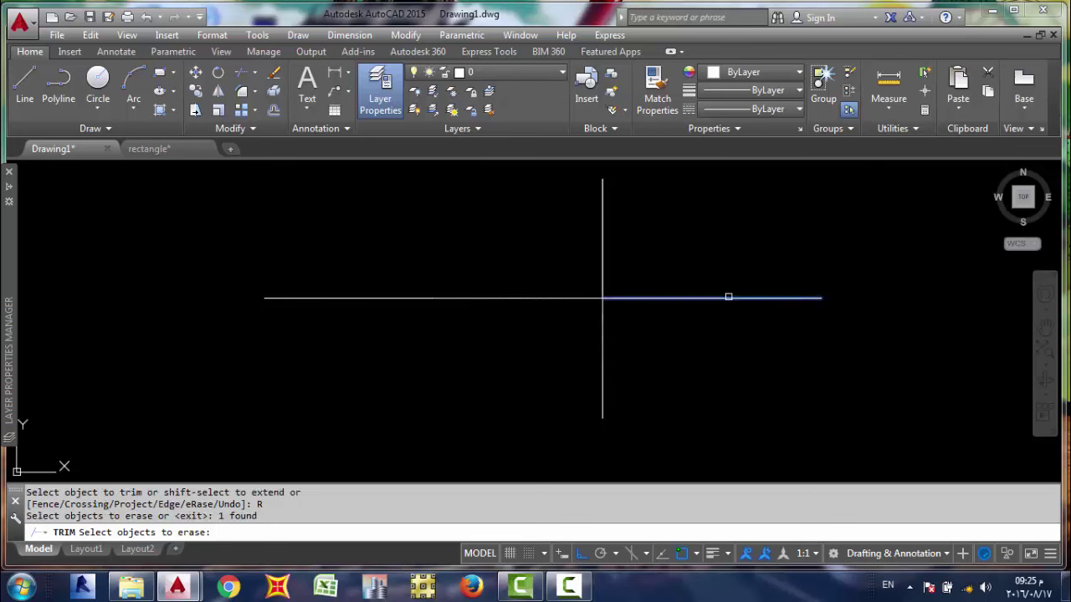
key("Return")
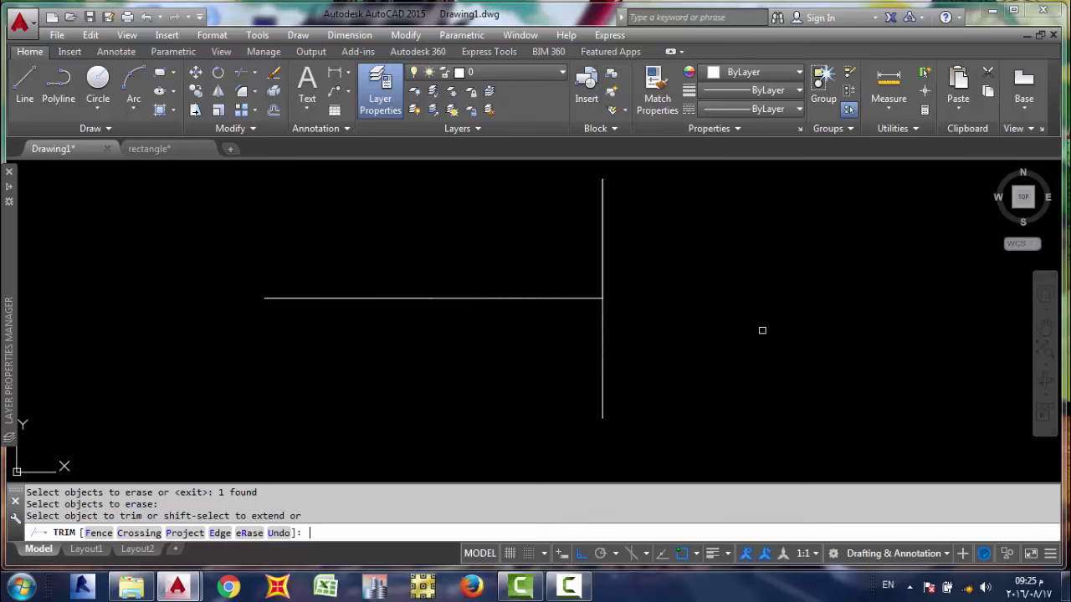
key("Escape")
left_click(687, 382)
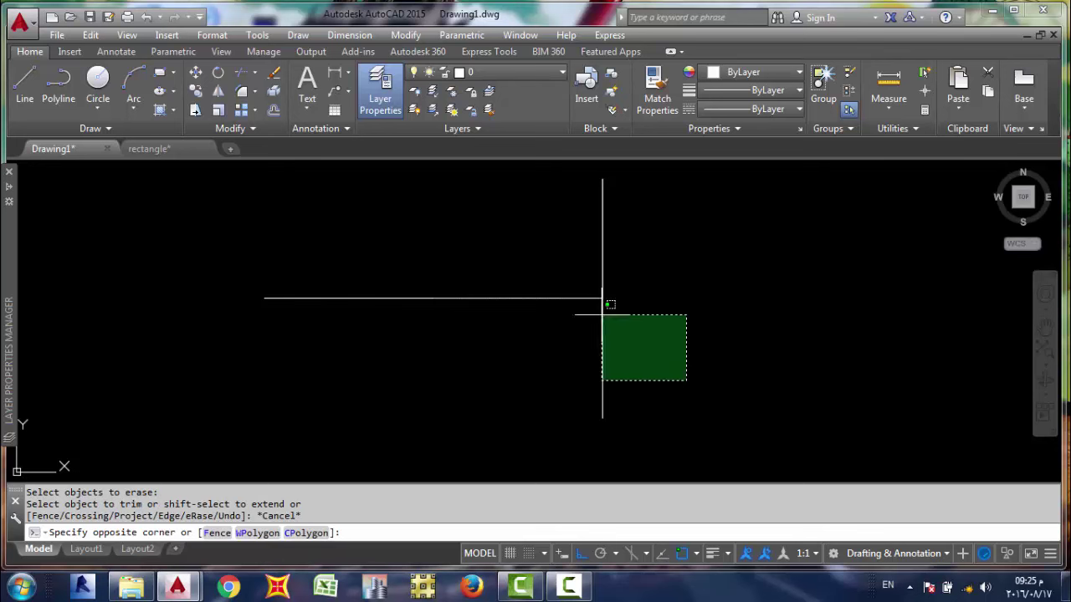
left_click(388, 281)
key("Delete")
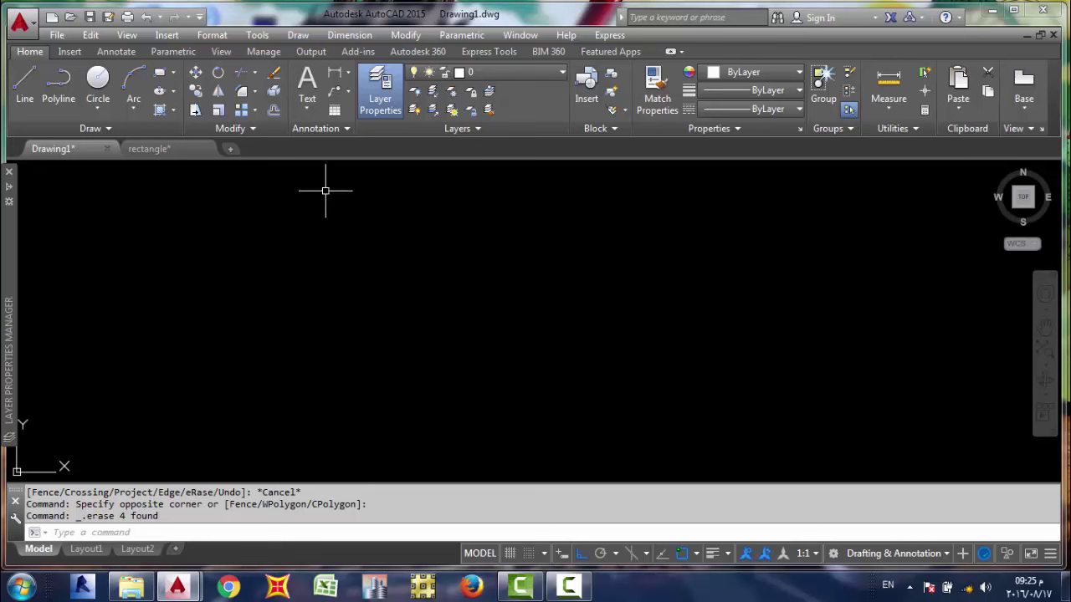
Draw a vertical line and a separate horizontal line to its right with L
type("L")
key("Return")
left_click(336, 229)
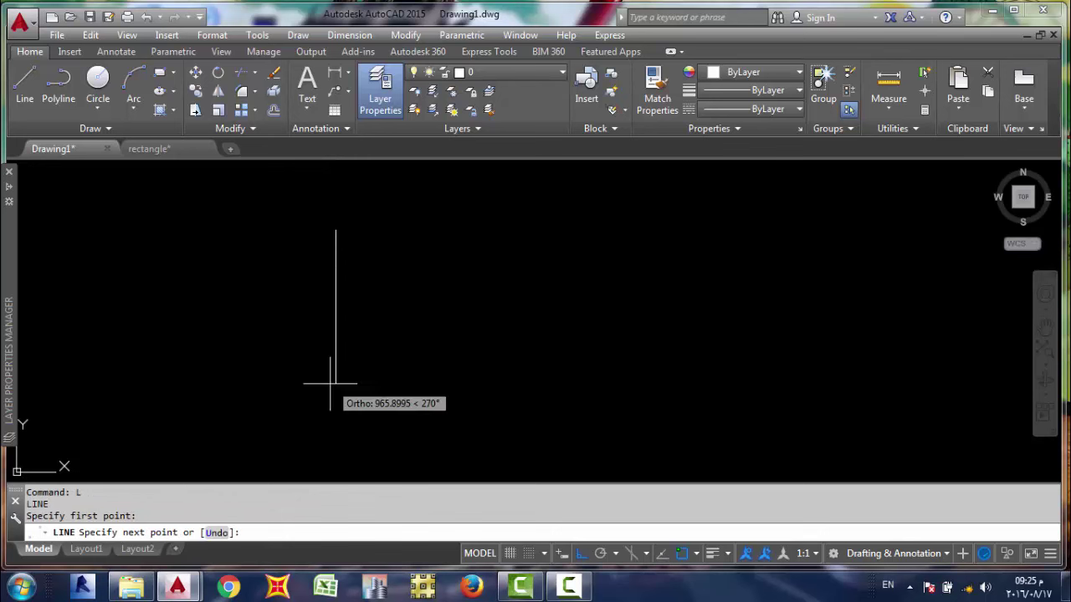
left_click(335, 402)
key("Escape")
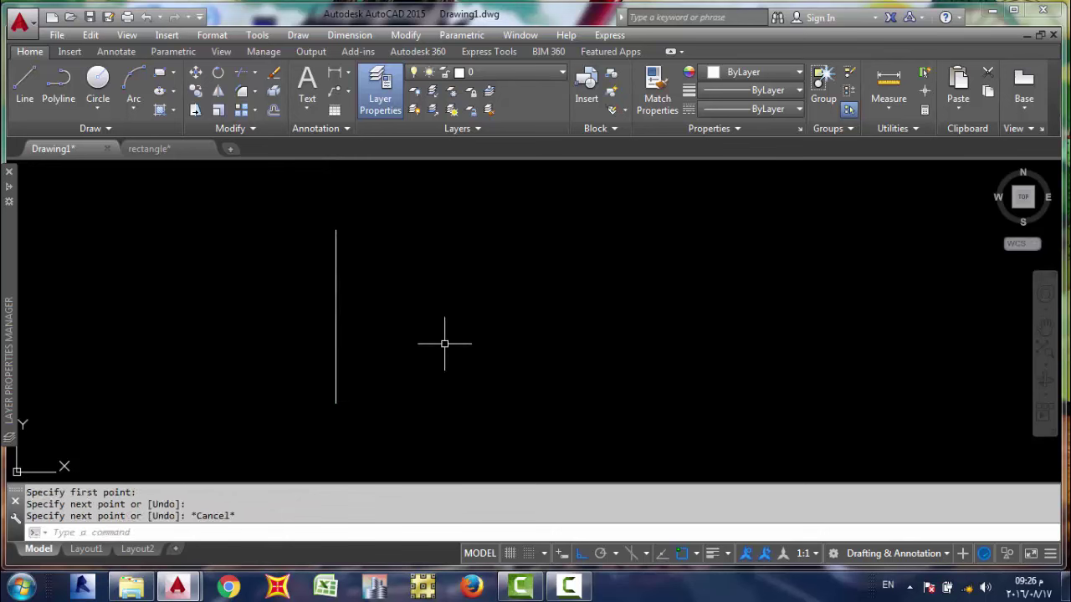
type("l")
key("Return")
left_click(555, 317)
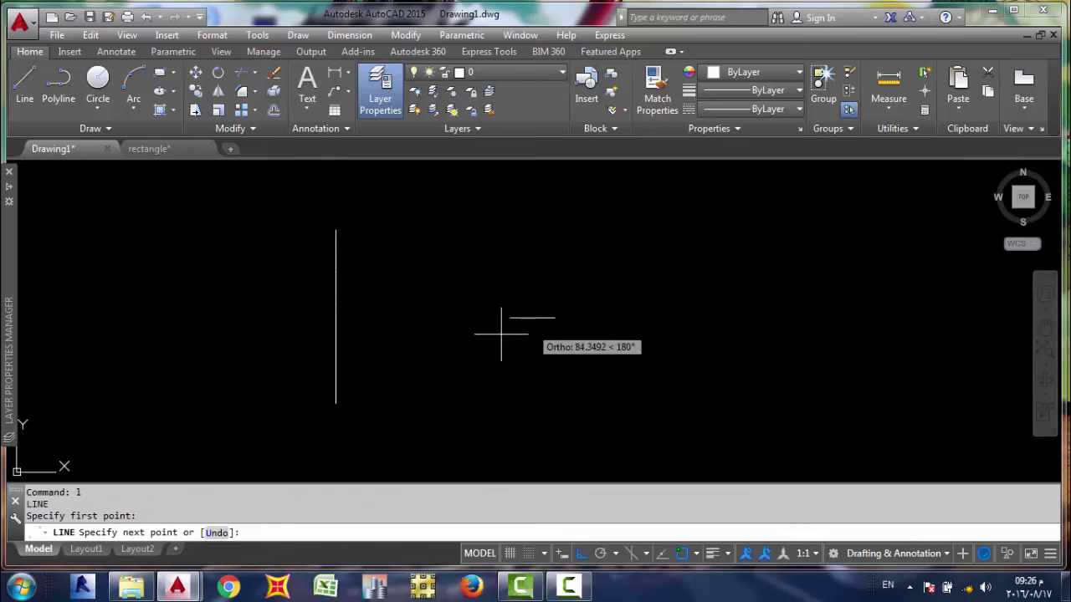
left_click(427, 317)
key("Escape")
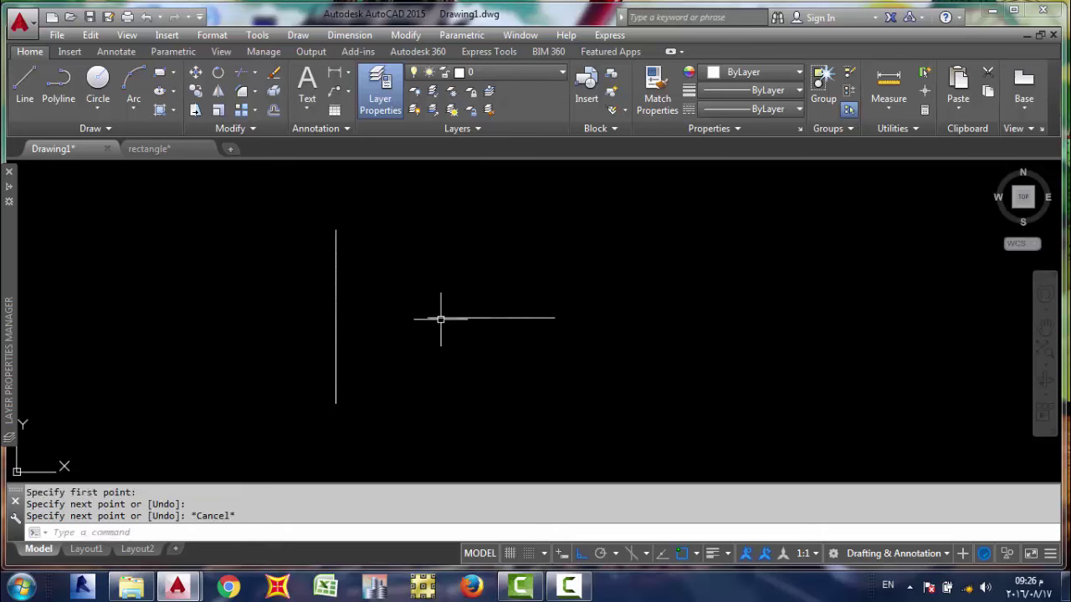
left_click(438, 317)
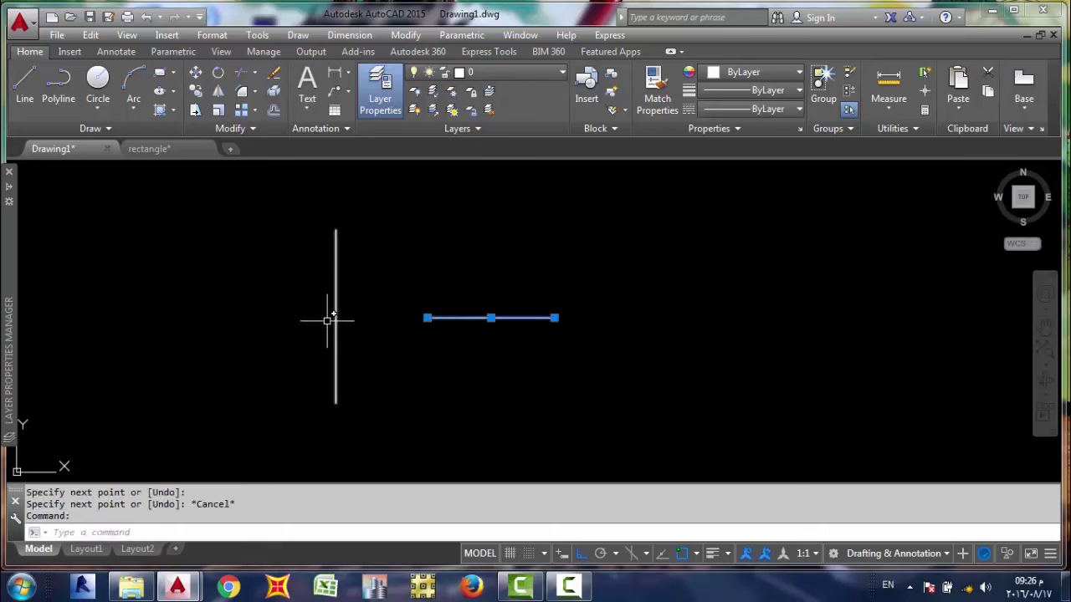
key("Escape")
Start EXTEND with both lines as boundaries and set Edge mode to Extend
type("E")
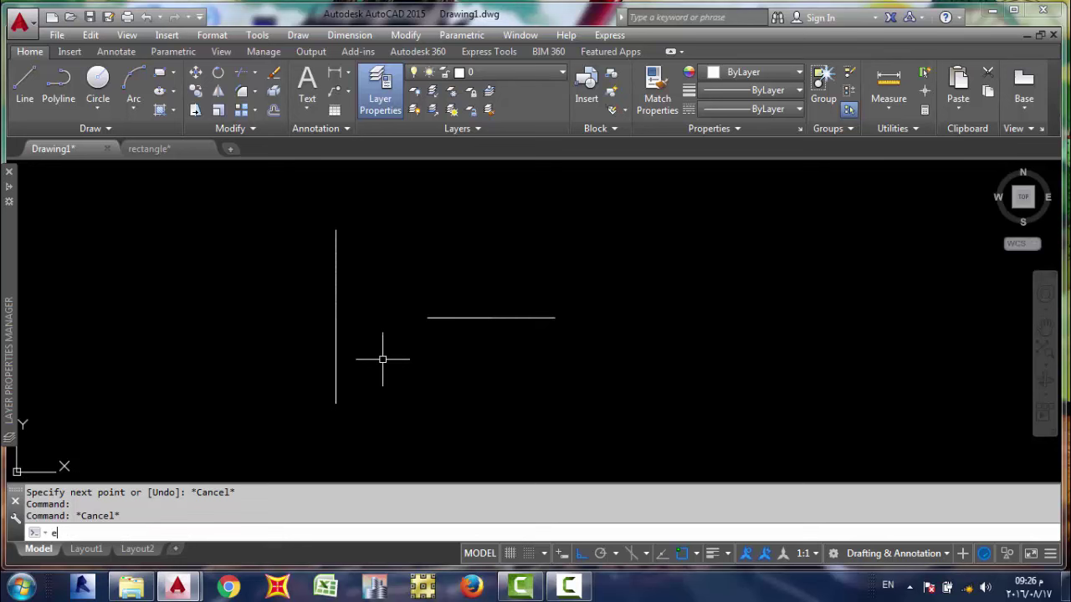
type("XT")
left_click(84, 413)
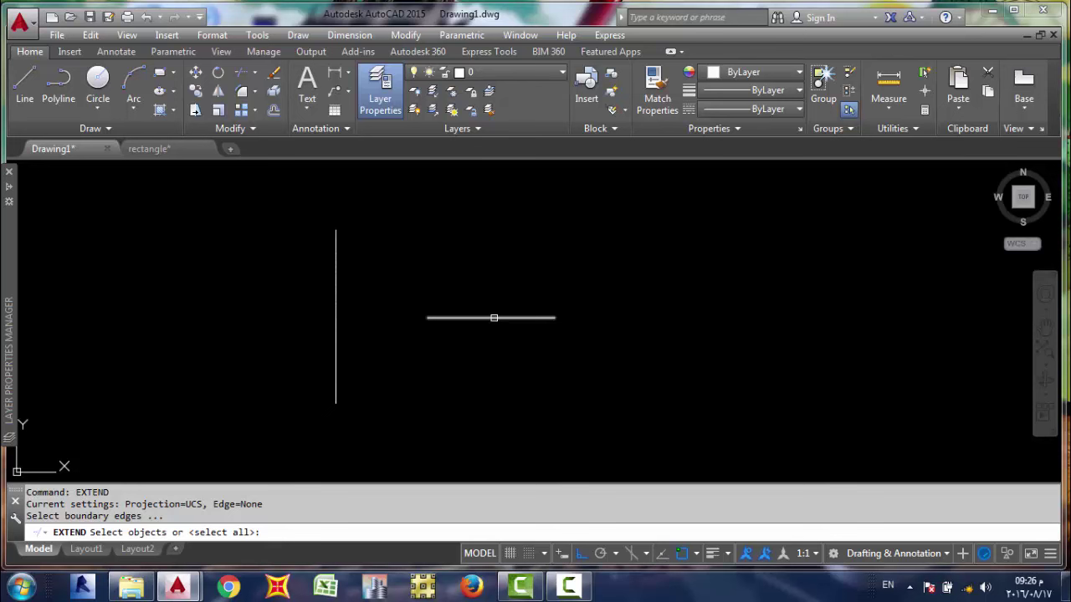
left_click(493, 318)
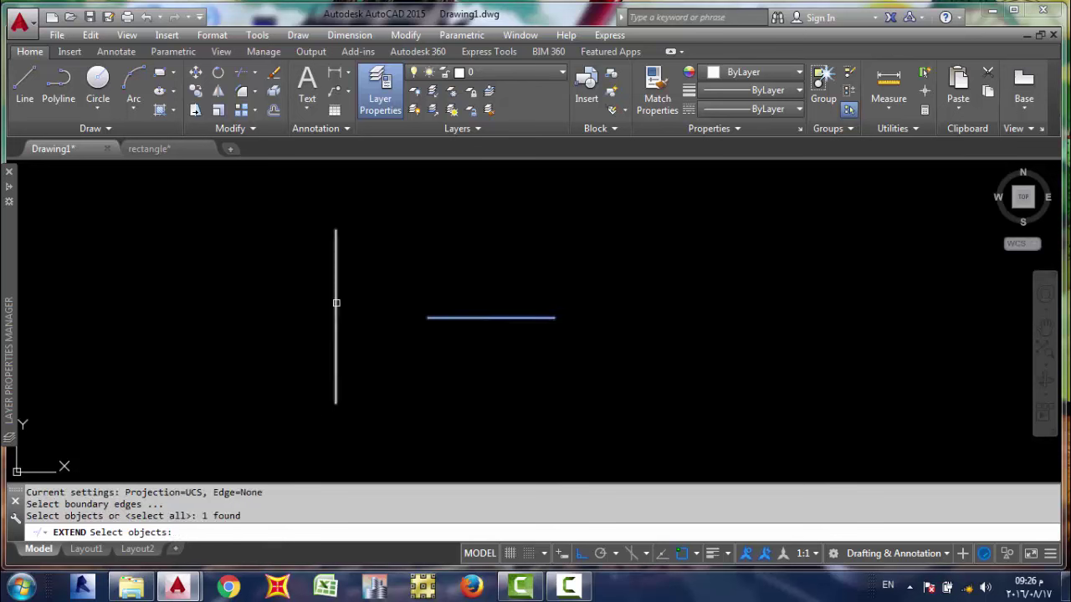
left_click(336, 302)
key("Return")
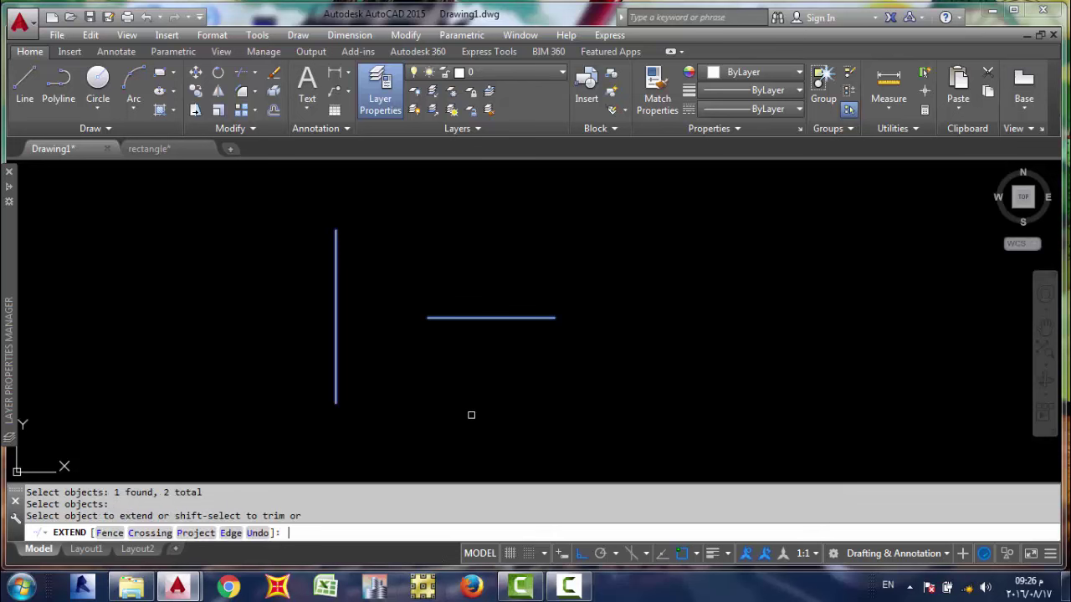
left_click(229, 539)
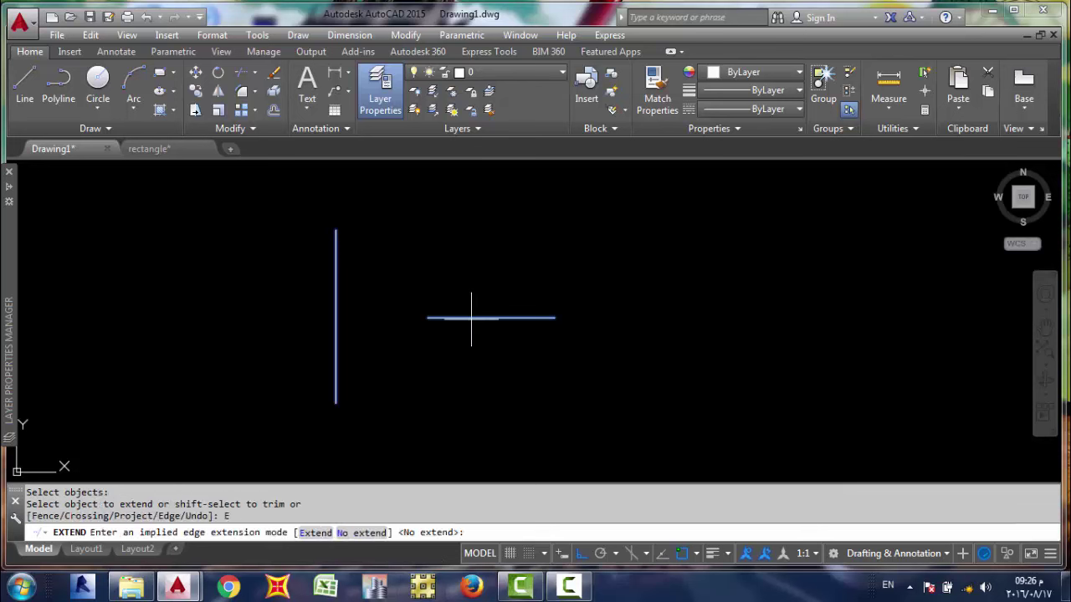
left_click(303, 526)
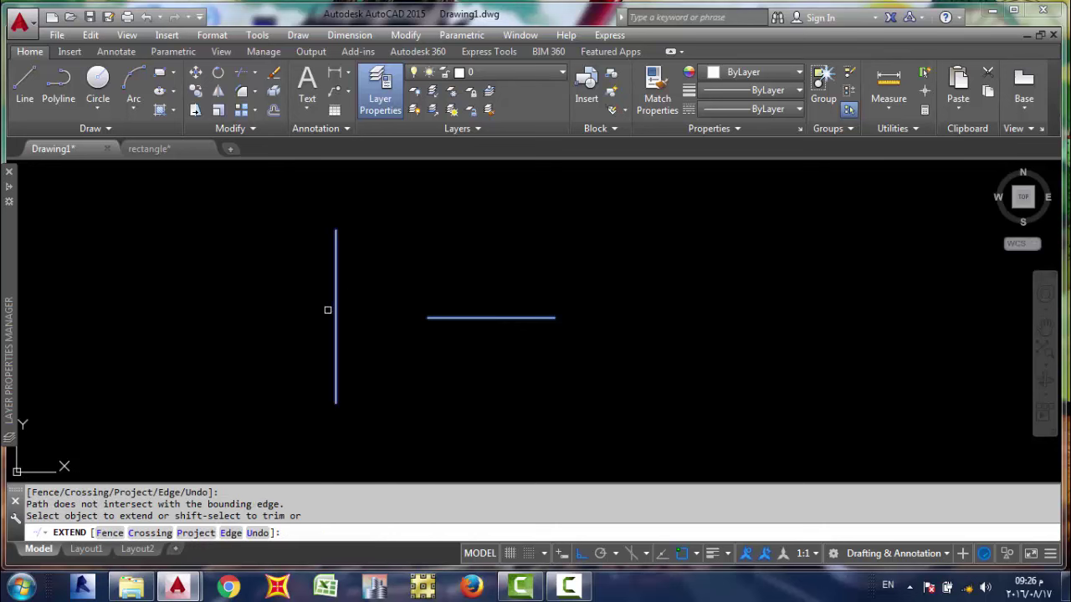
Extend the horizontal line's left end until it meets the vertical line, forming a T
left_click(327, 311)
left_click(638, 296)
left_click(614, 311)
left_click(223, 303)
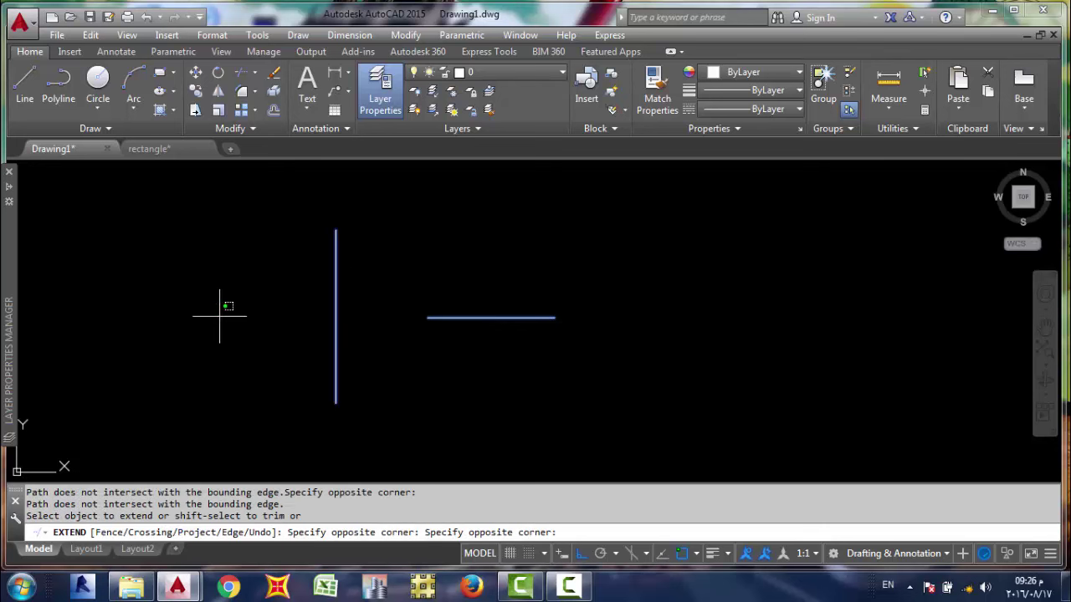
left_click(510, 304)
left_click(513, 327)
left_click(354, 314)
left_click(486, 366)
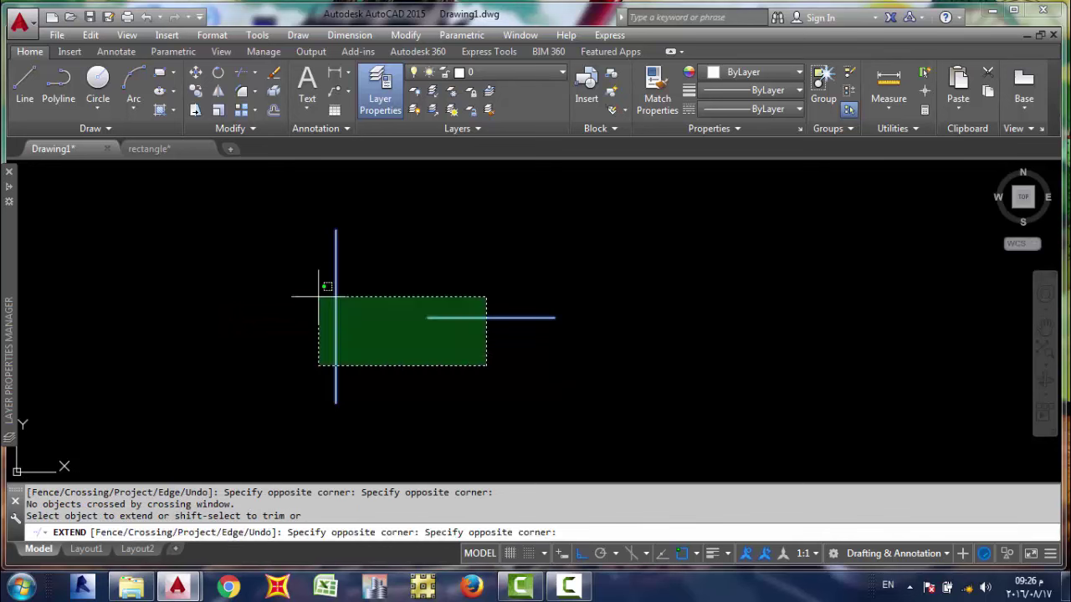
left_click(318, 297)
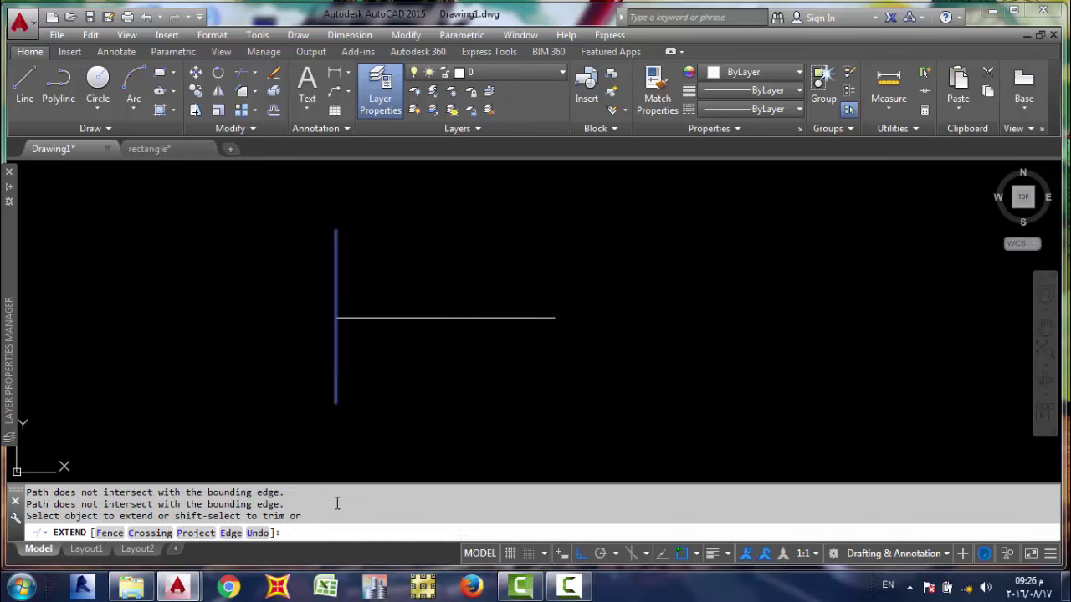
key("Escape")
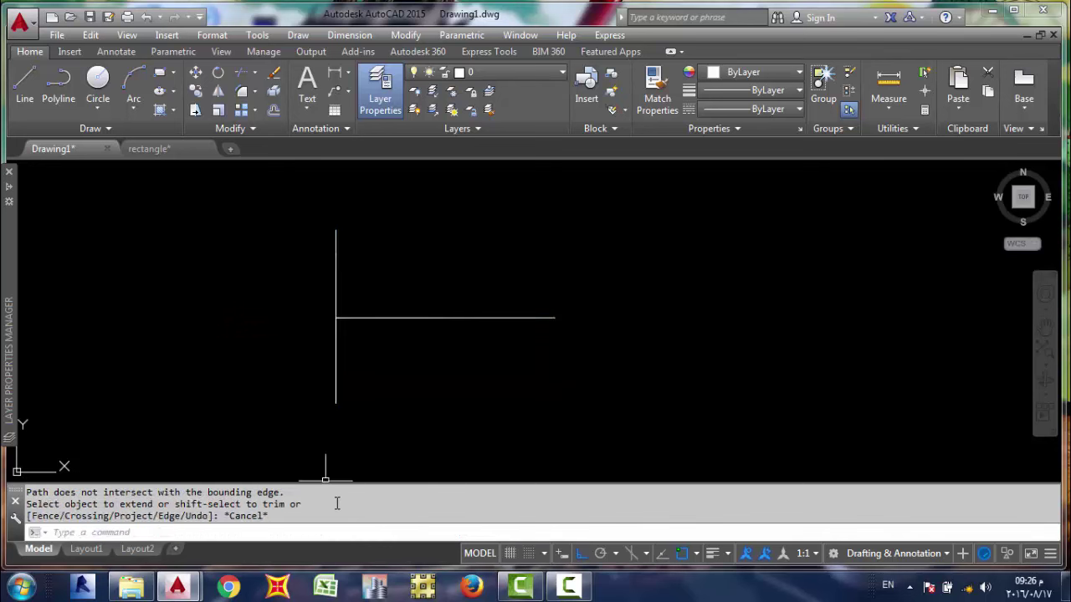
key("Escape")
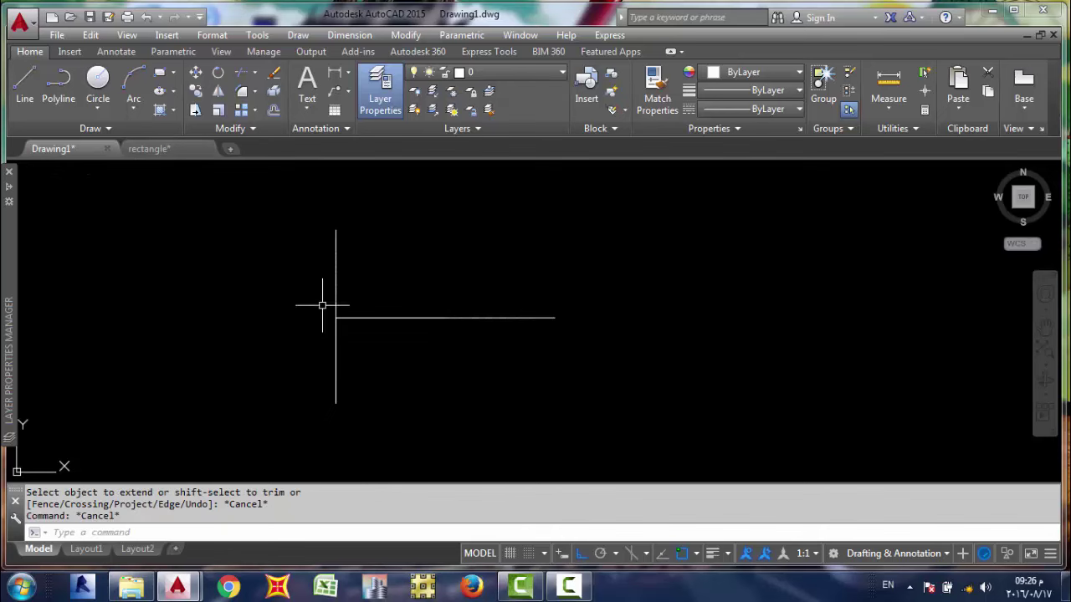
left_click(652, 350)
Select the two T-shaped lines with a crossing window and delete them
key("Escape")
mouse_move(8, 359)
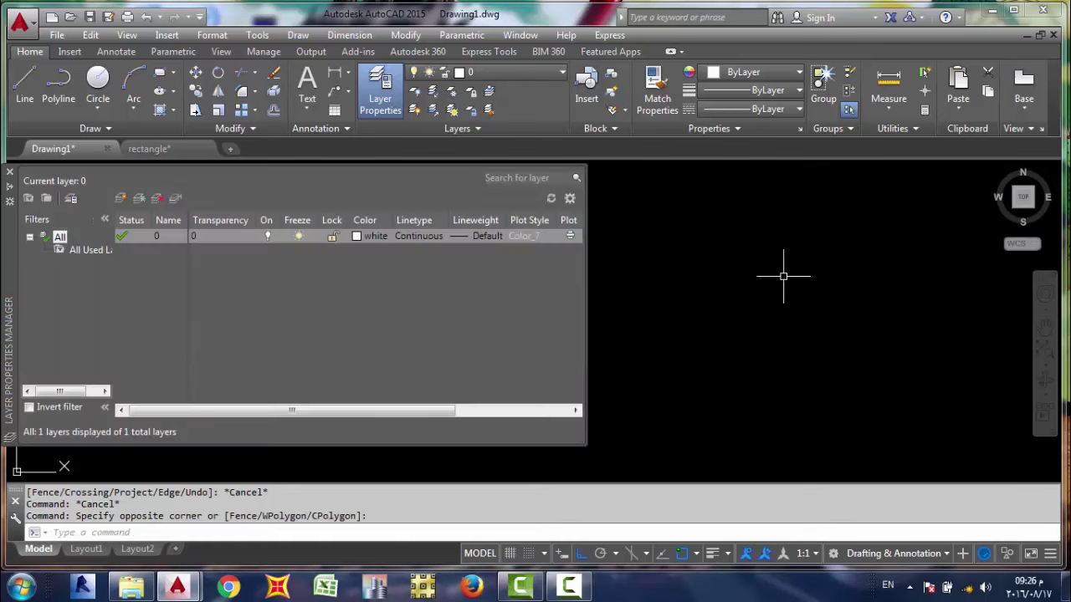
left_click(518, 386)
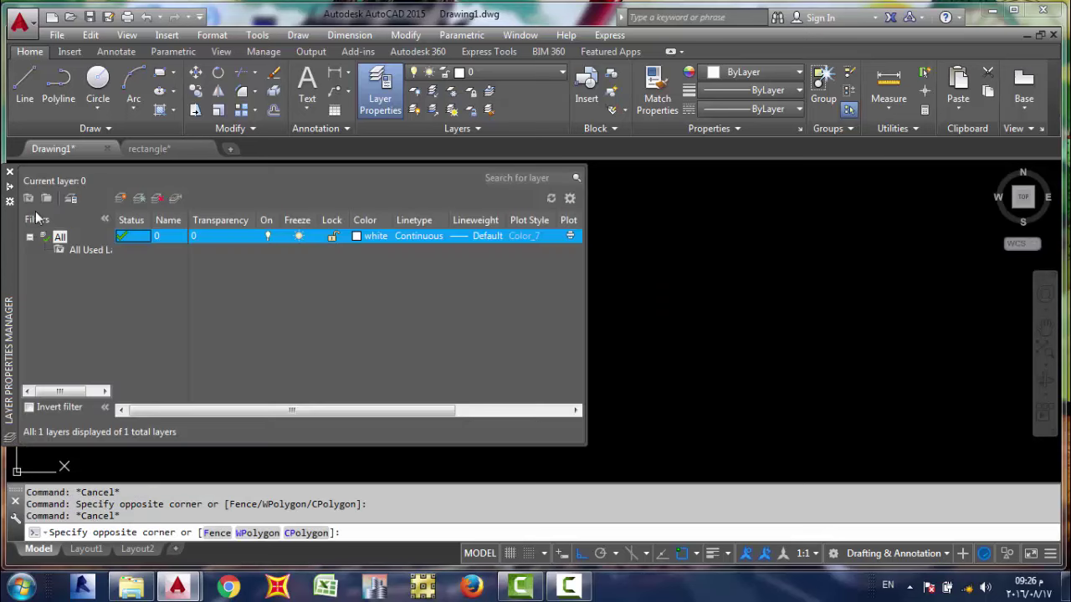
left_click(862, 278)
key("Escape")
left_click(410, 363)
left_click(154, 234)
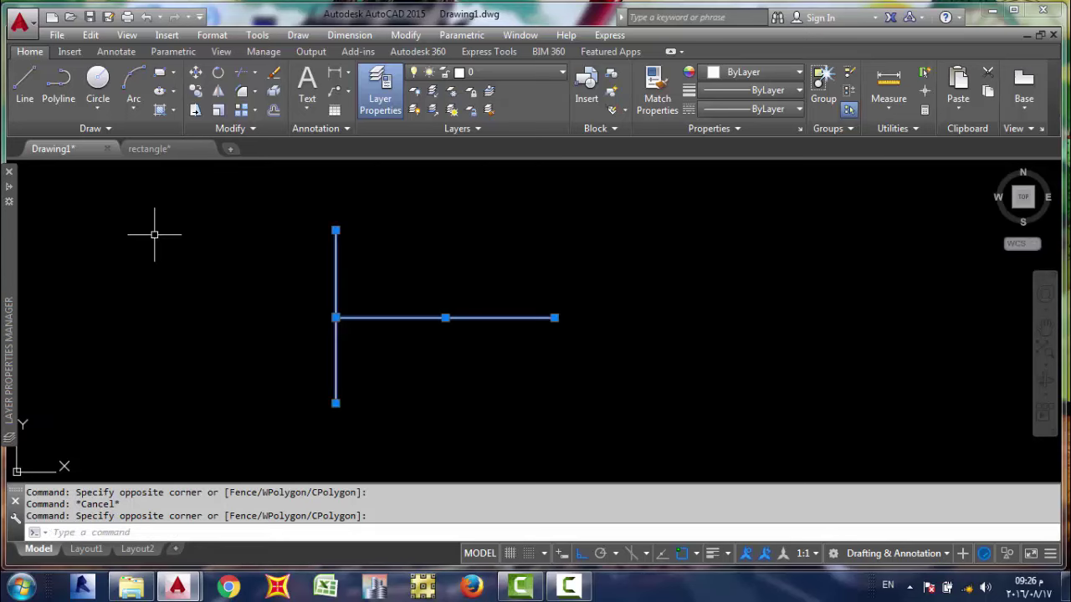
key("Delete")
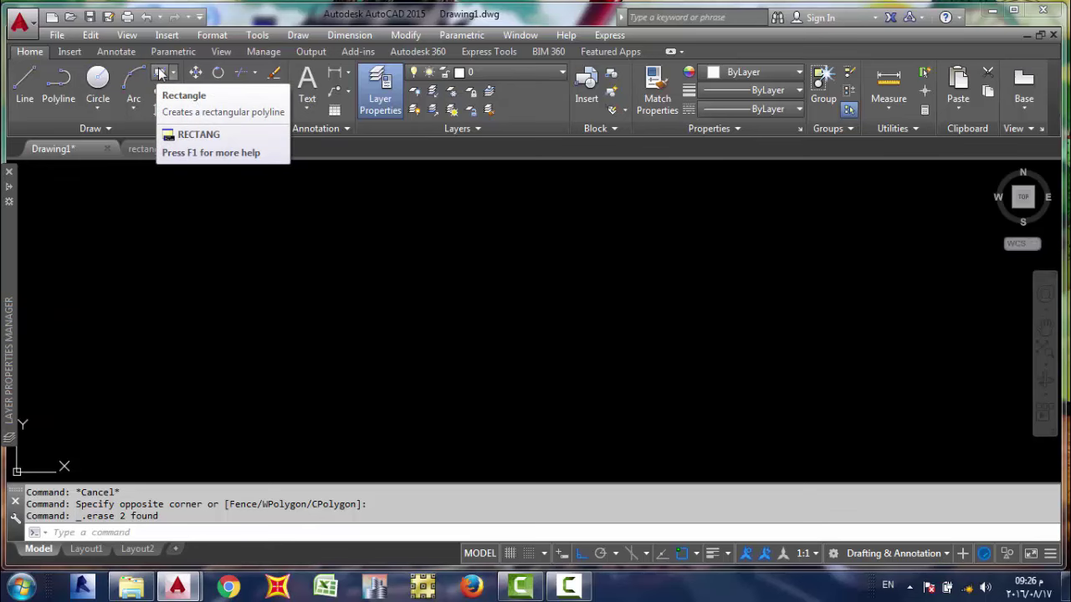
Draw a test rectangle with the Rectangle tool, then erase it
left_click(159, 73)
left_click(287, 276)
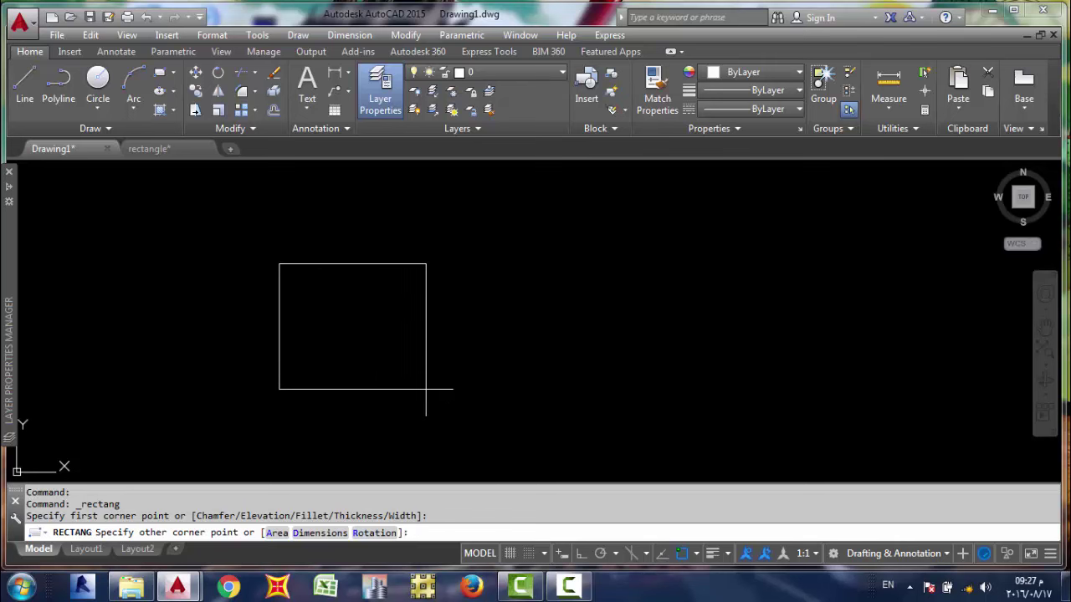
left_click(433, 210)
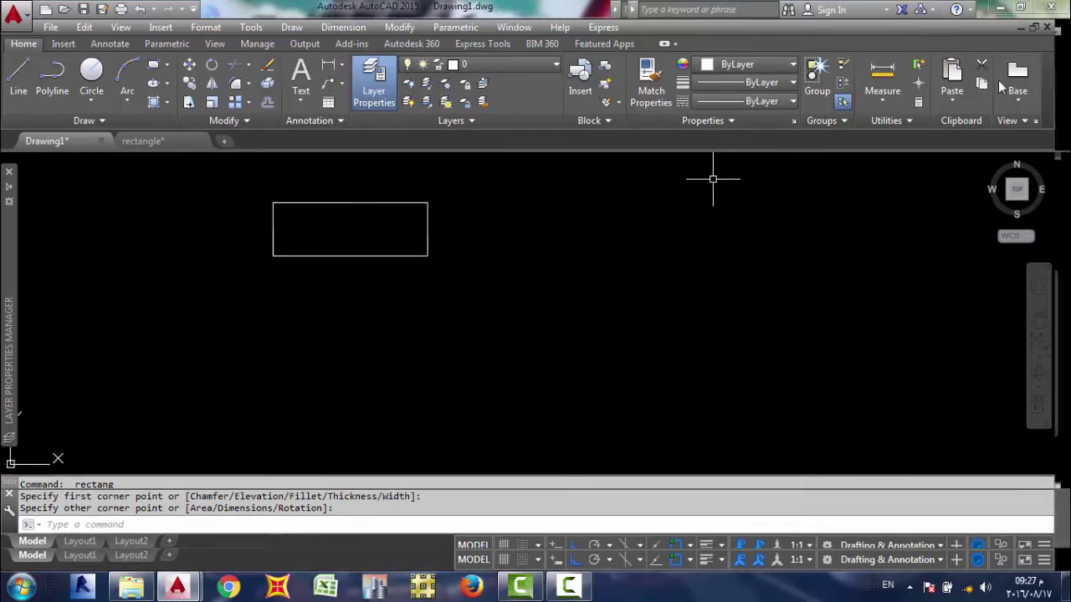
left_click(153, 64)
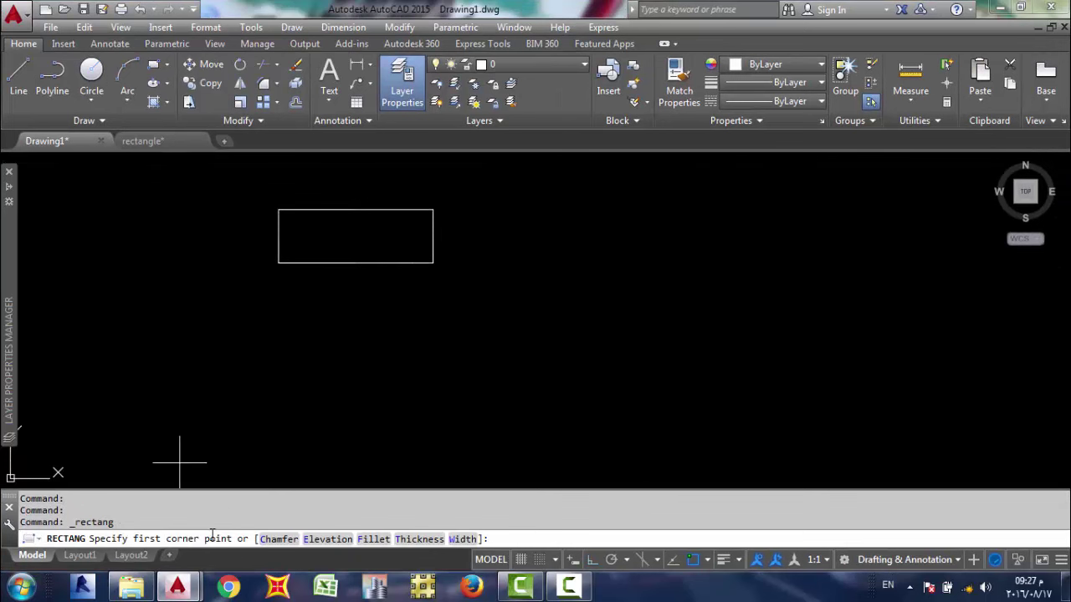
key("Escape")
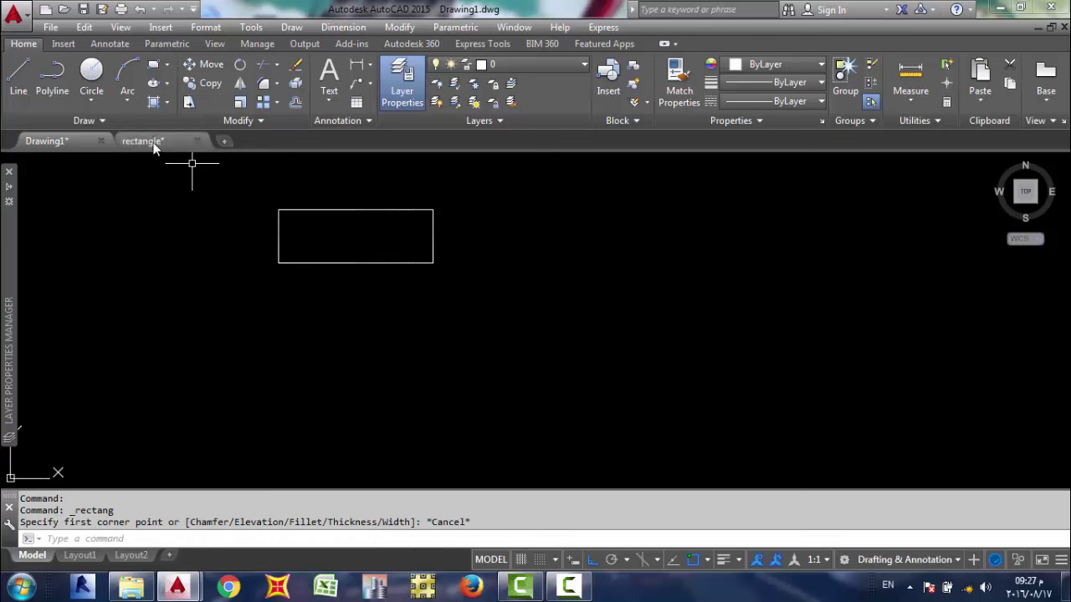
left_click(268, 230)
left_click(339, 290)
left_click(514, 292)
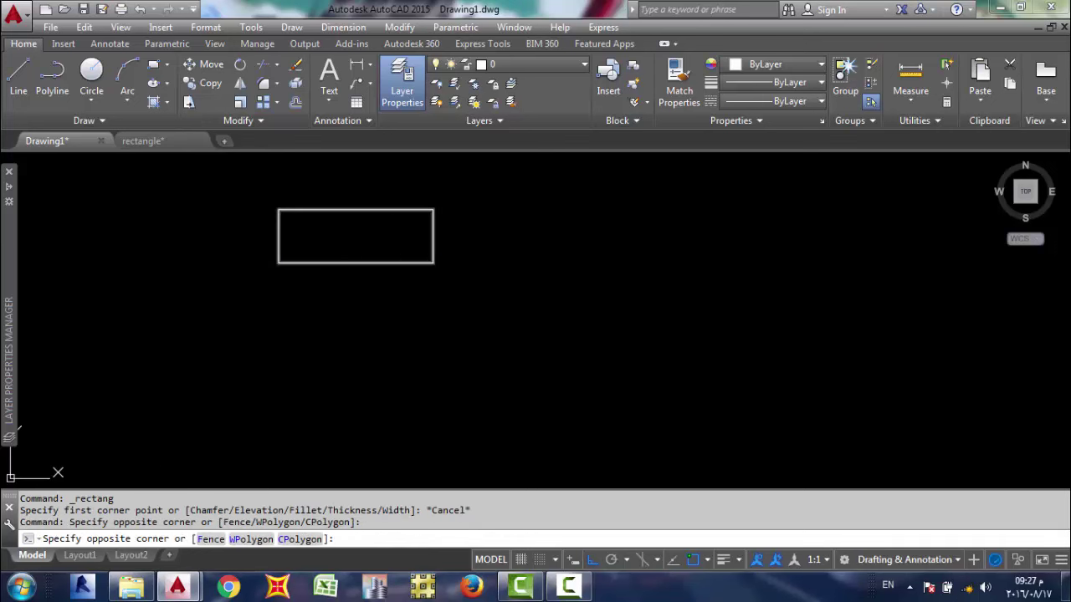
left_click(308, 212)
key("Delete")
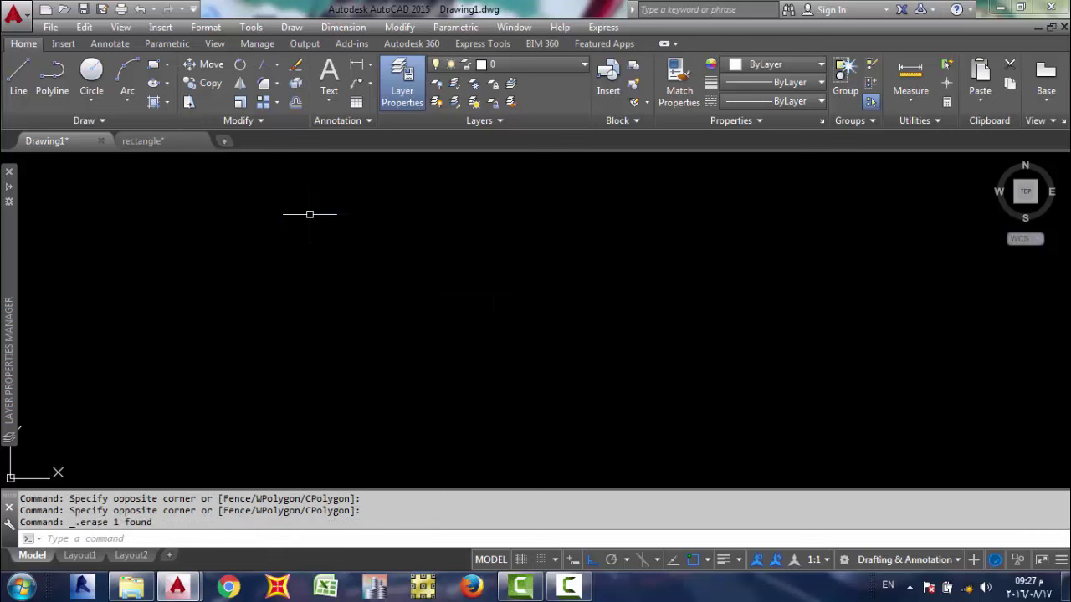
Draw a larger rectangle with REC, then switch to the rectangle.dwg exercise sheet
type("rec")
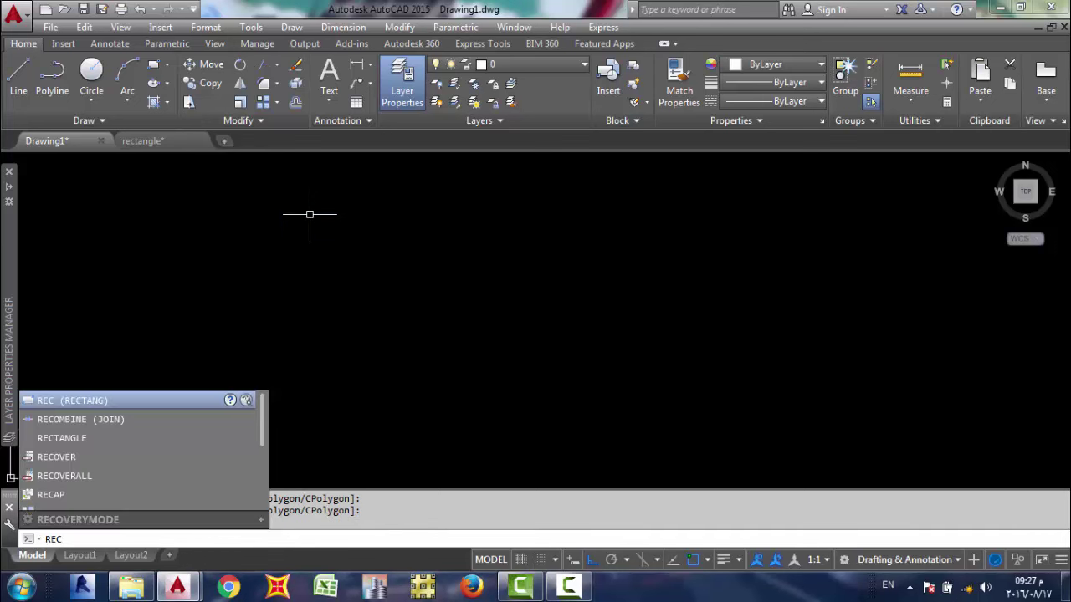
left_click(53, 403)
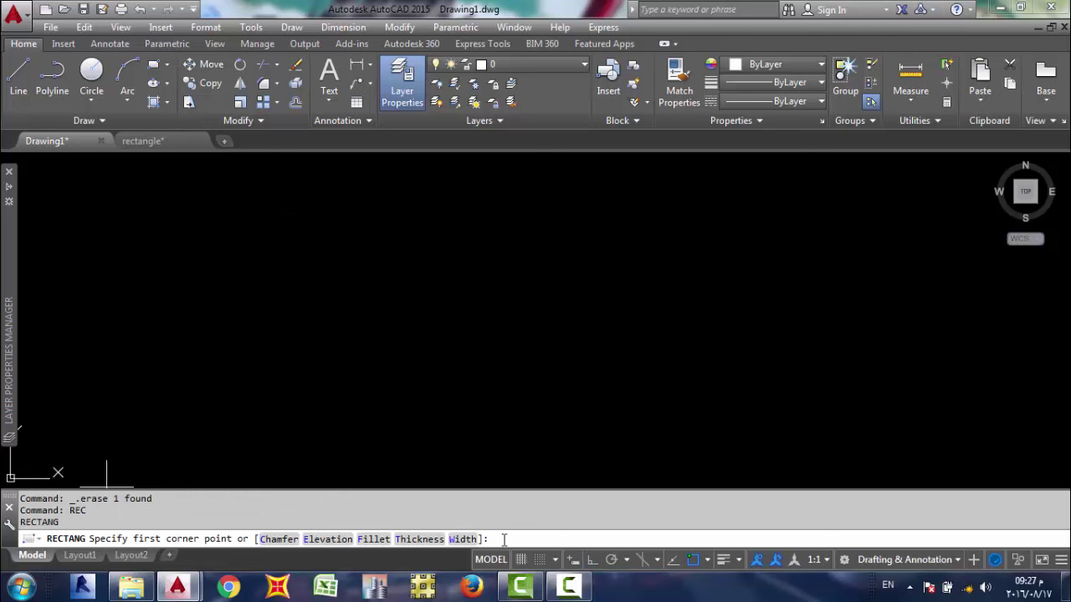
left_click(254, 271)
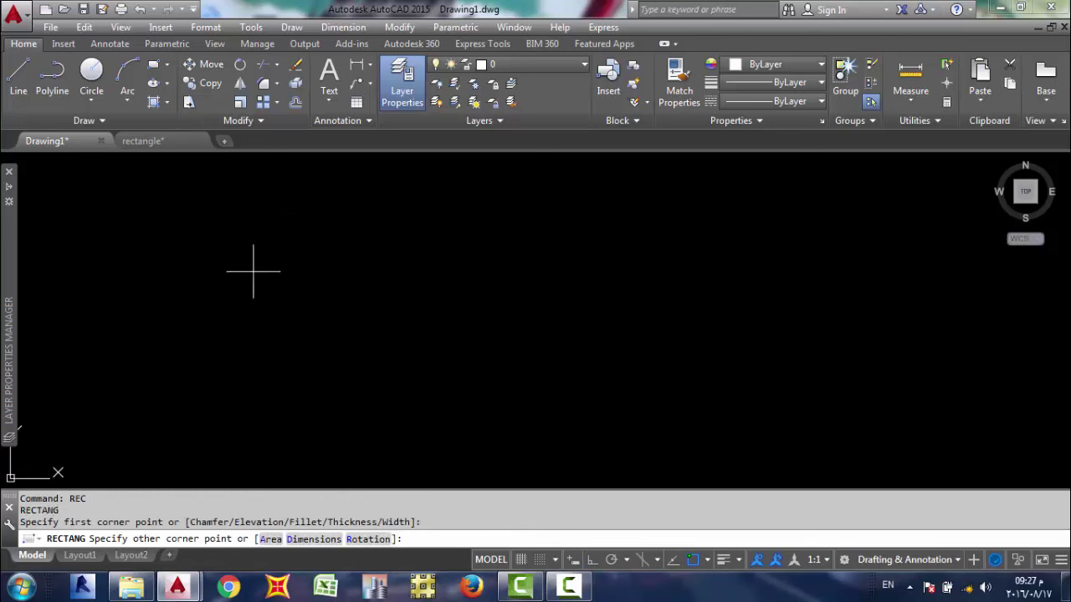
left_click(484, 167)
key("Escape")
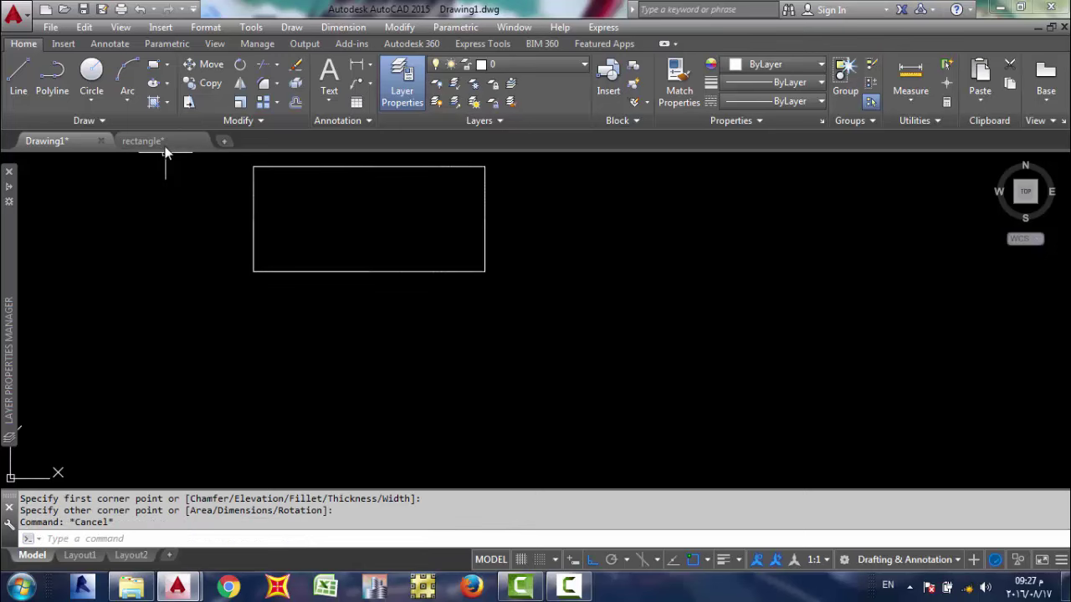
left_click(159, 141)
Draw a rectangle between the first exercise's two points, then delete it because its corners came out rounded
middle_click_drag(251, 267, 241, 336)
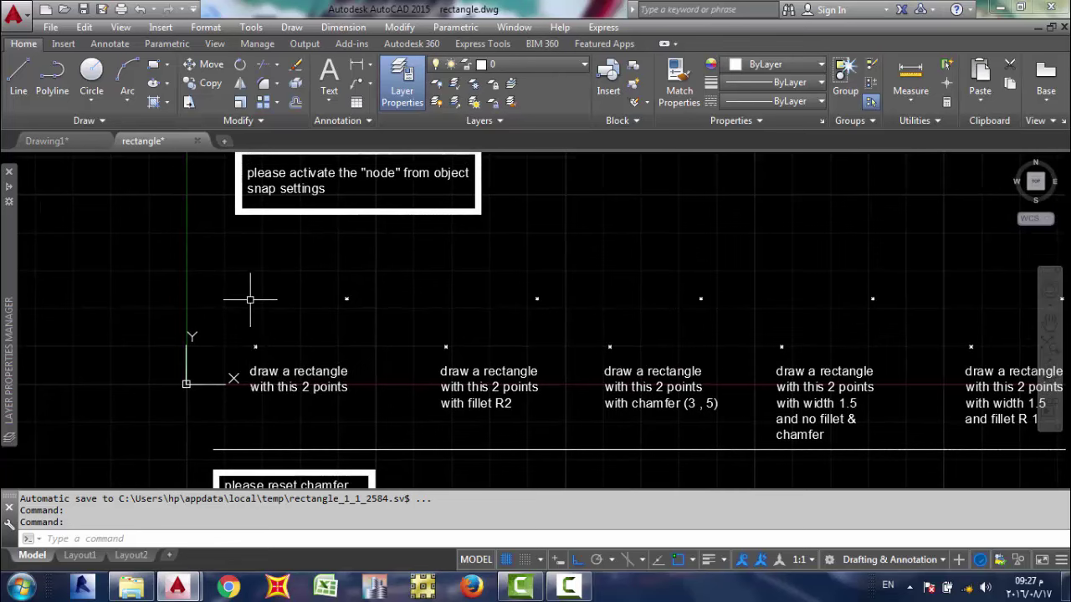
left_click(150, 67)
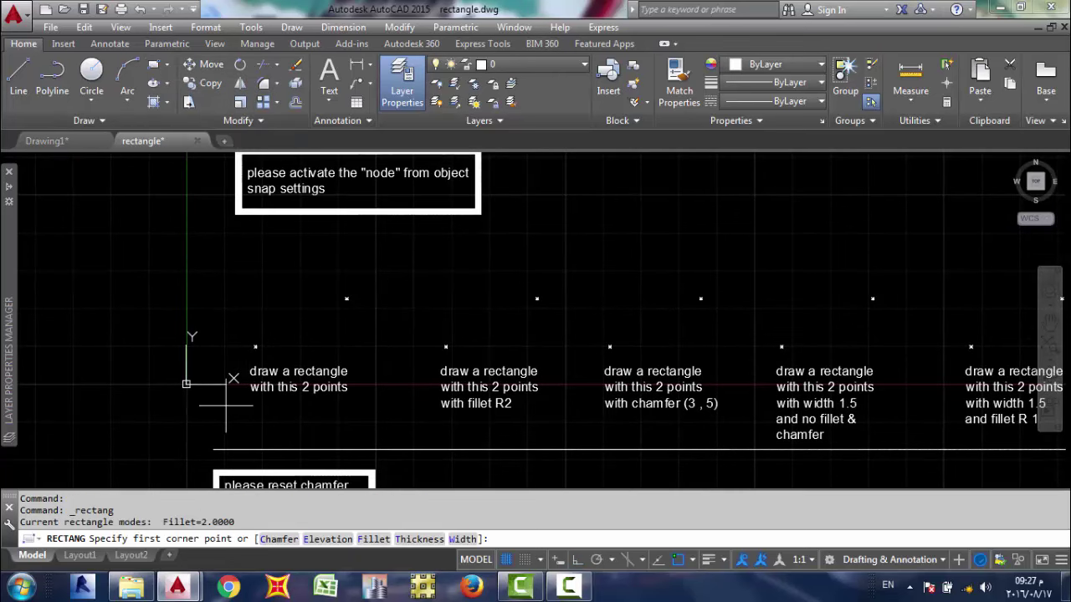
scroll(257, 384, "up", 2)
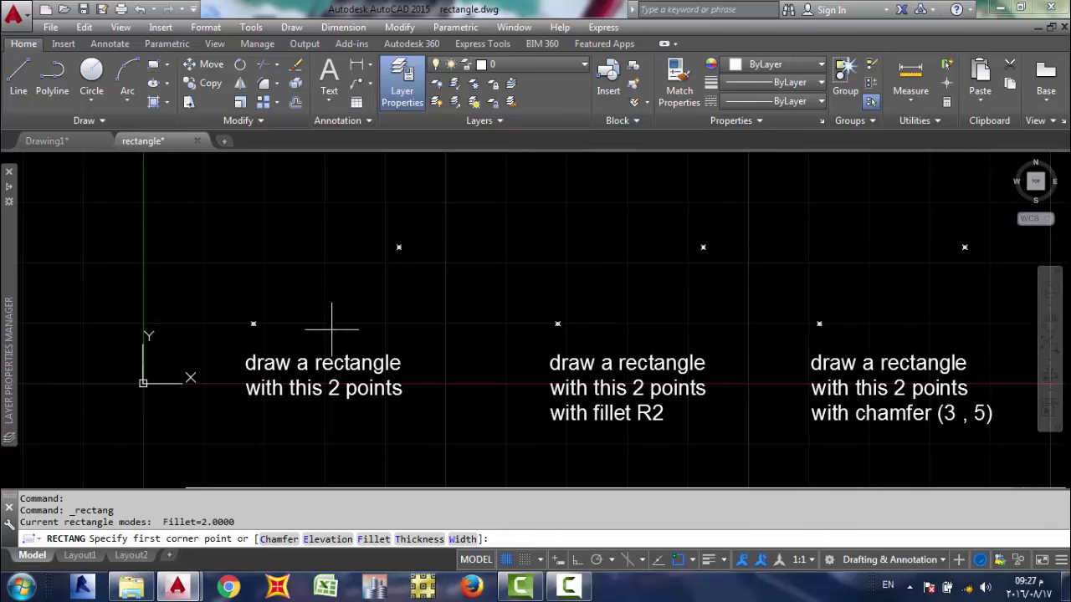
left_click(253, 324)
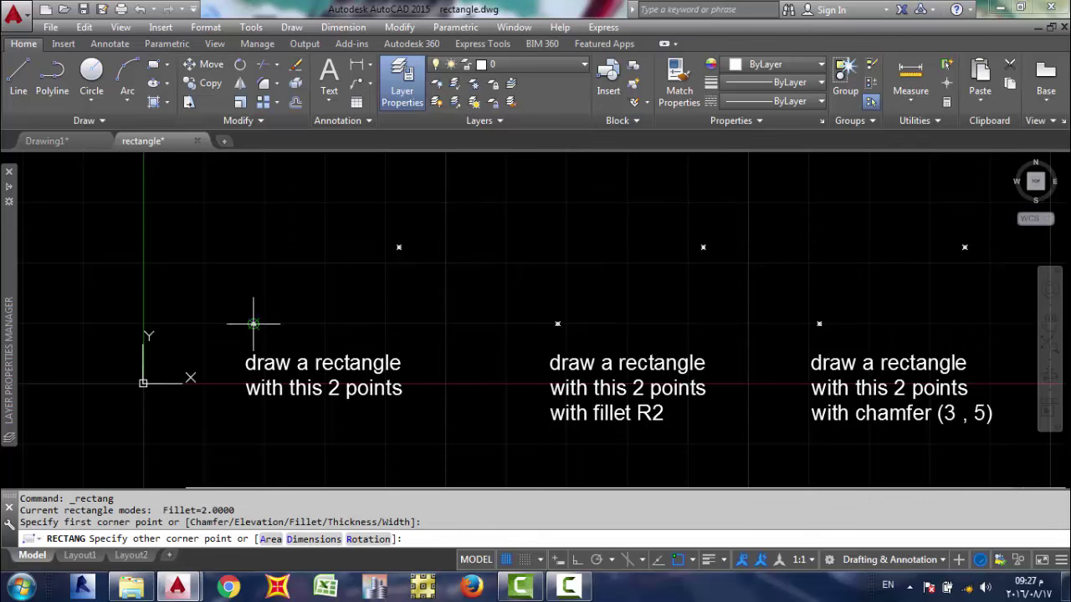
left_click(398, 247)
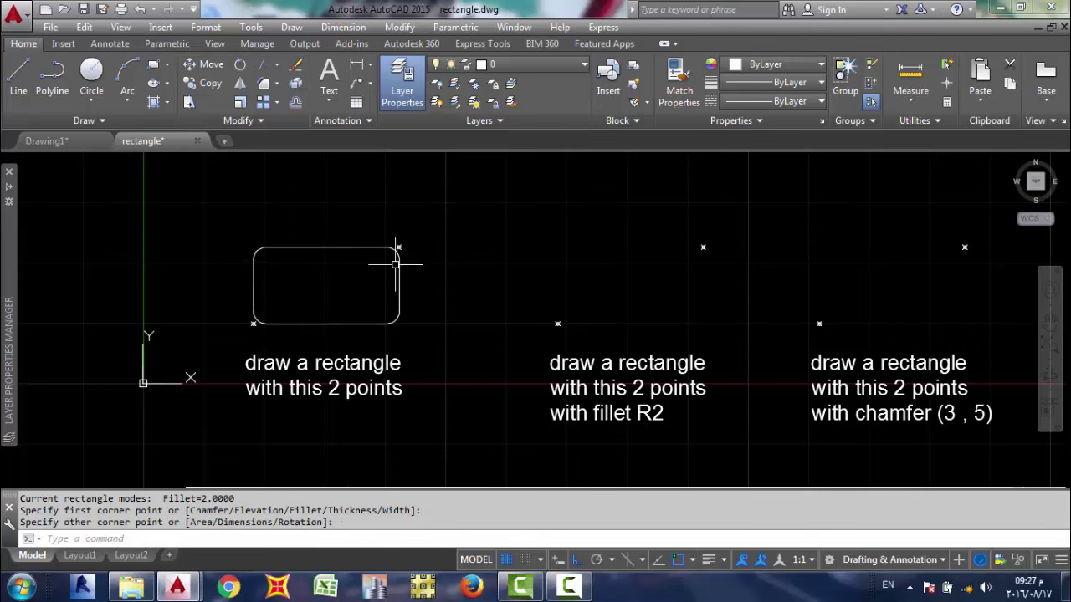
left_click(284, 270)
left_click(289, 220)
left_click(270, 229)
left_click(261, 271)
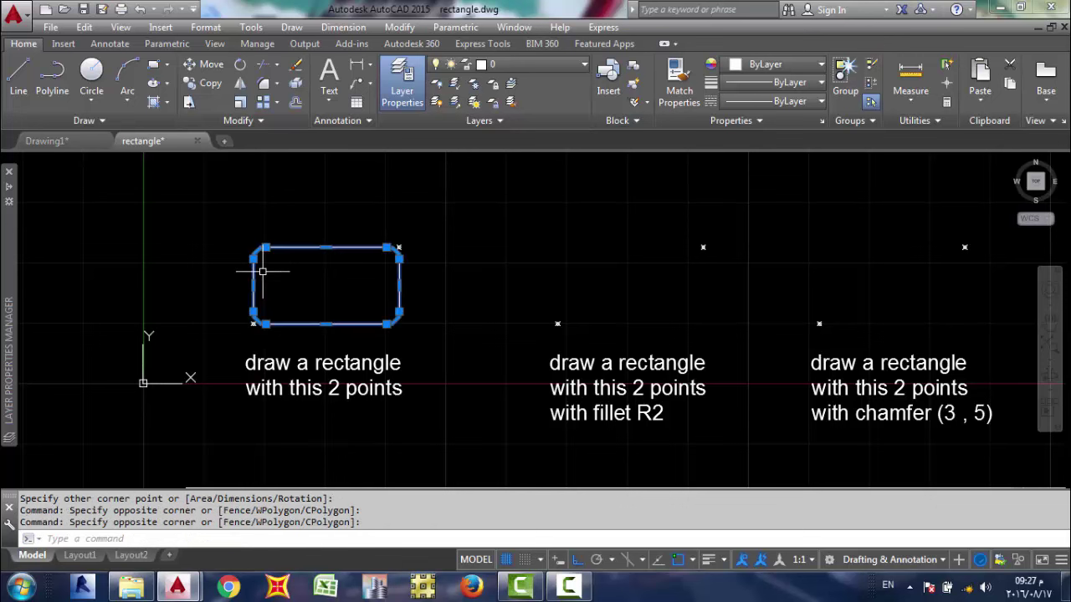
key("Delete")
Set the rectangle chamfer distance to 0
left_click(153, 64)
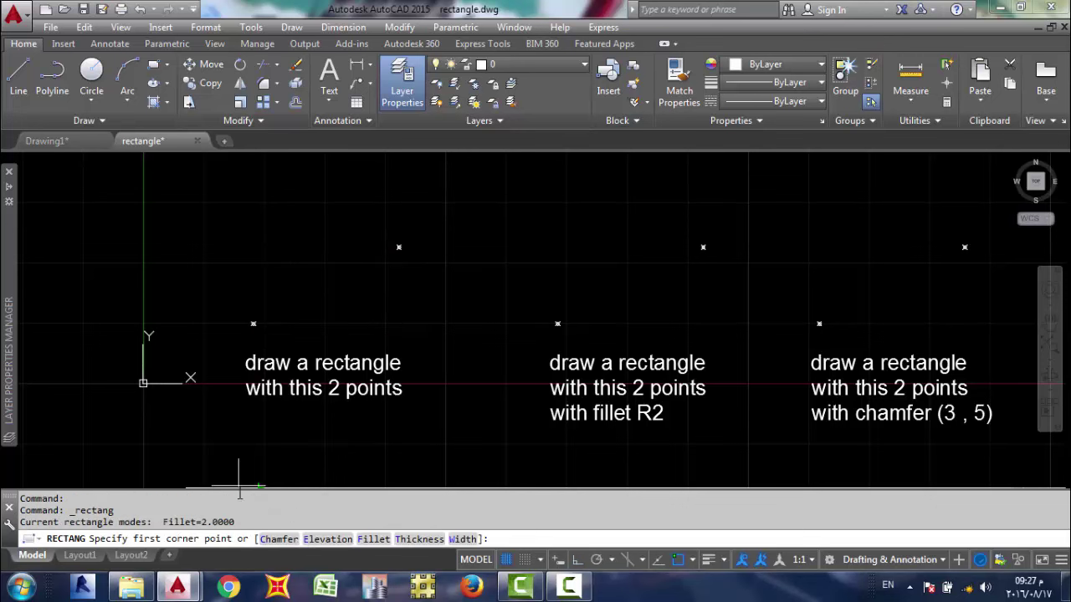
left_click(281, 540)
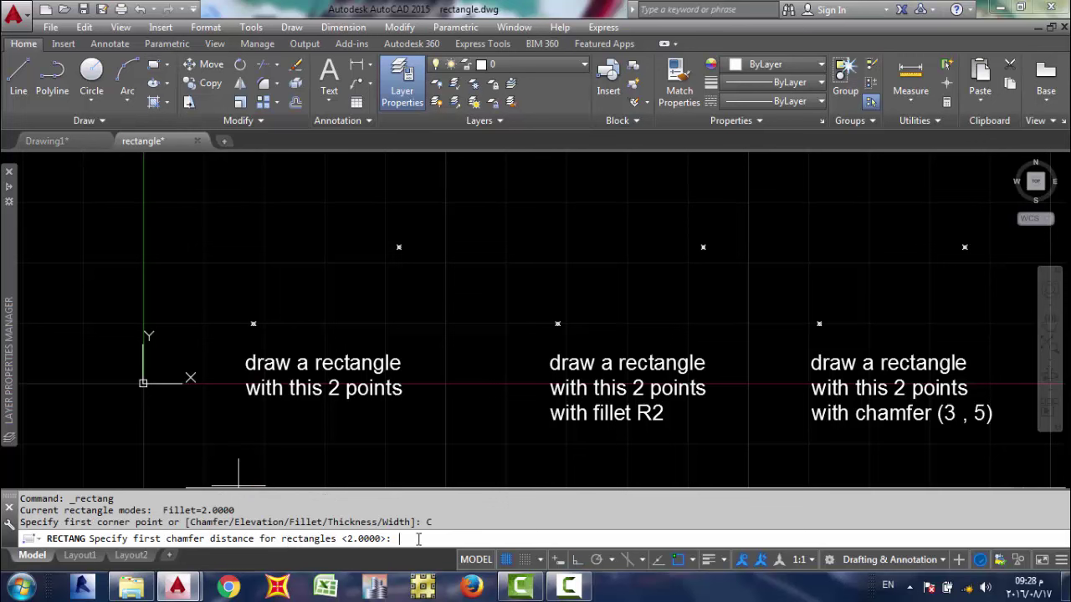
type("0")
key("Return")
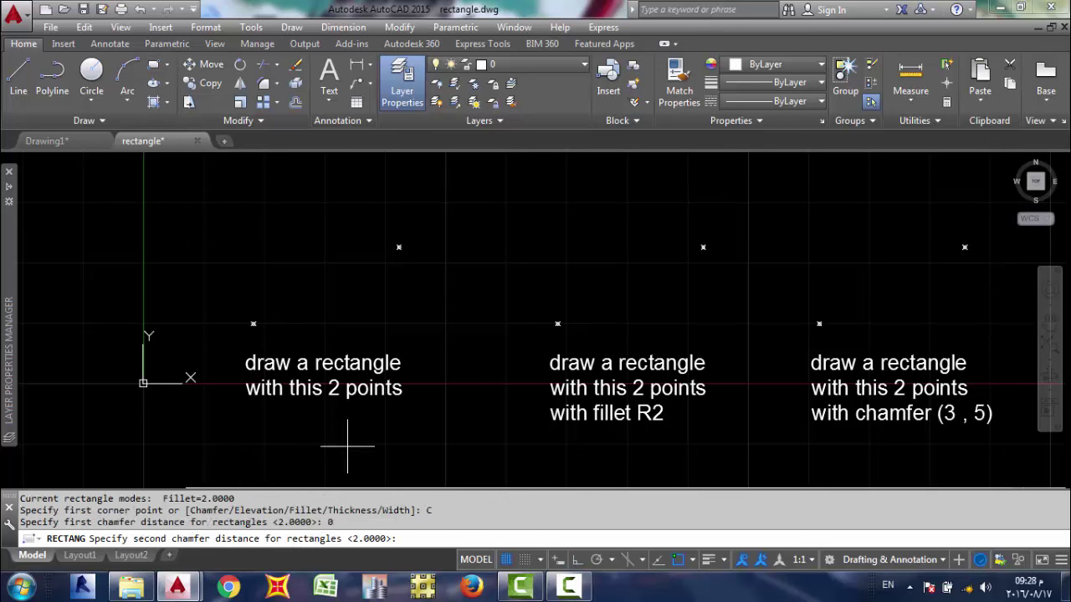
key("Escape")
Set fillet radius 0 and draw a sharp-cornered rectangle on the first exercise's points
left_click(153, 65)
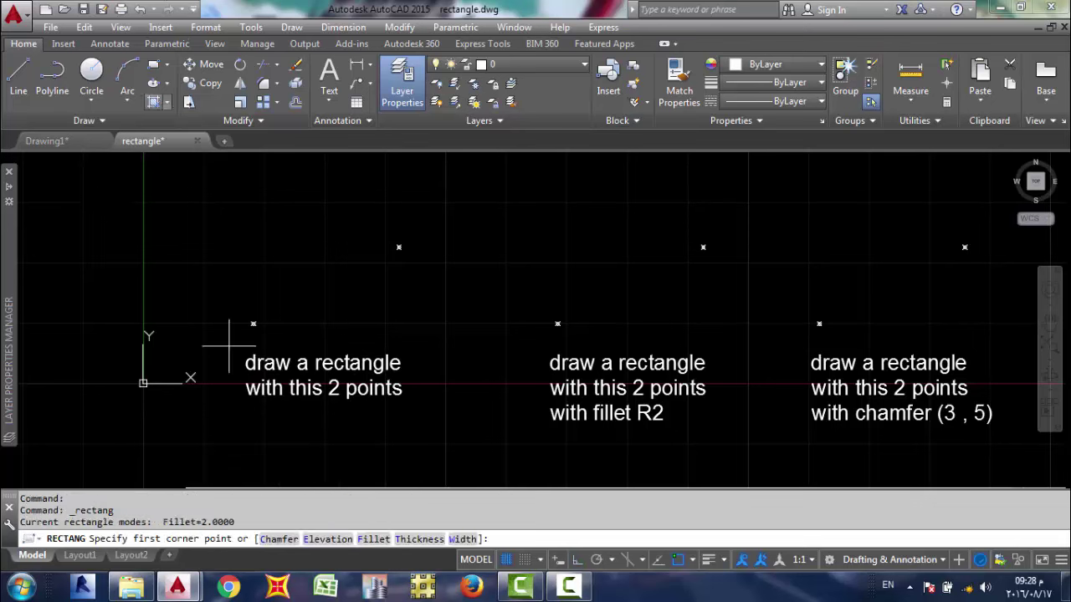
left_click(373, 539)
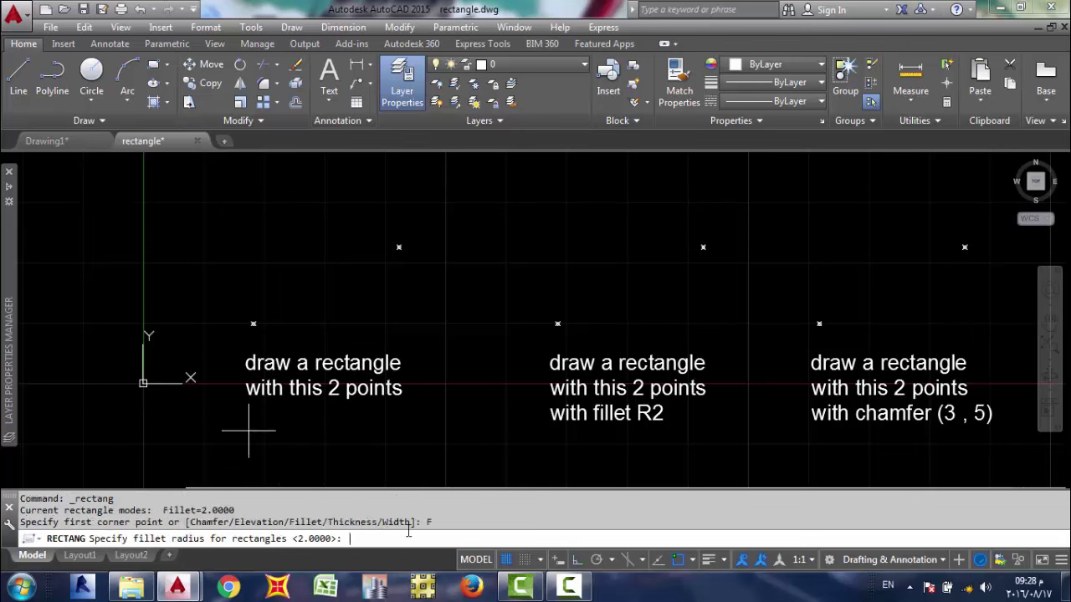
type("0")
key("Return")
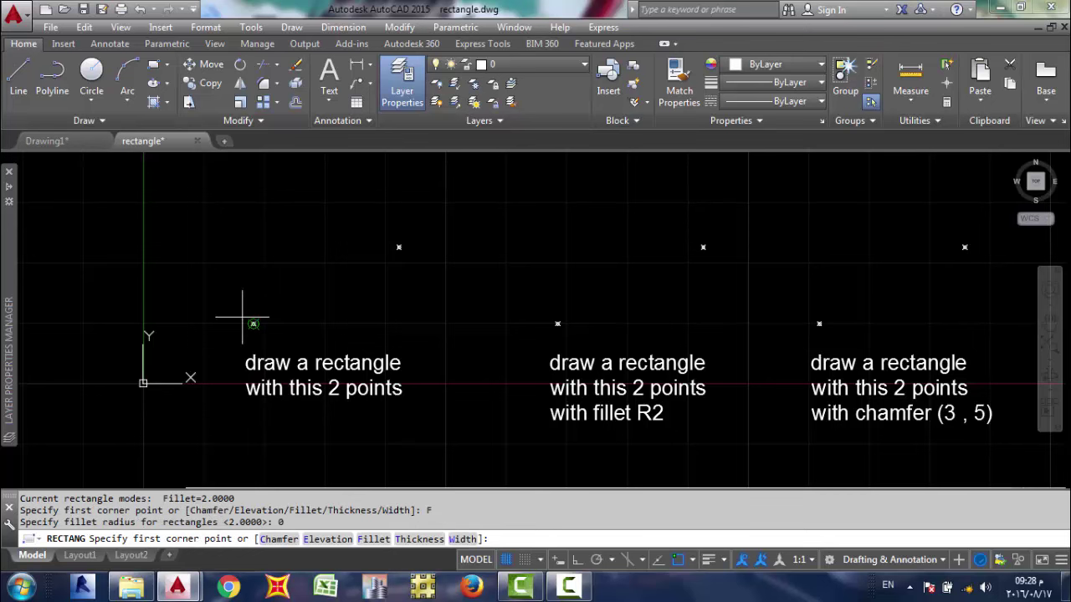
left_click(253, 323)
left_click(399, 248)
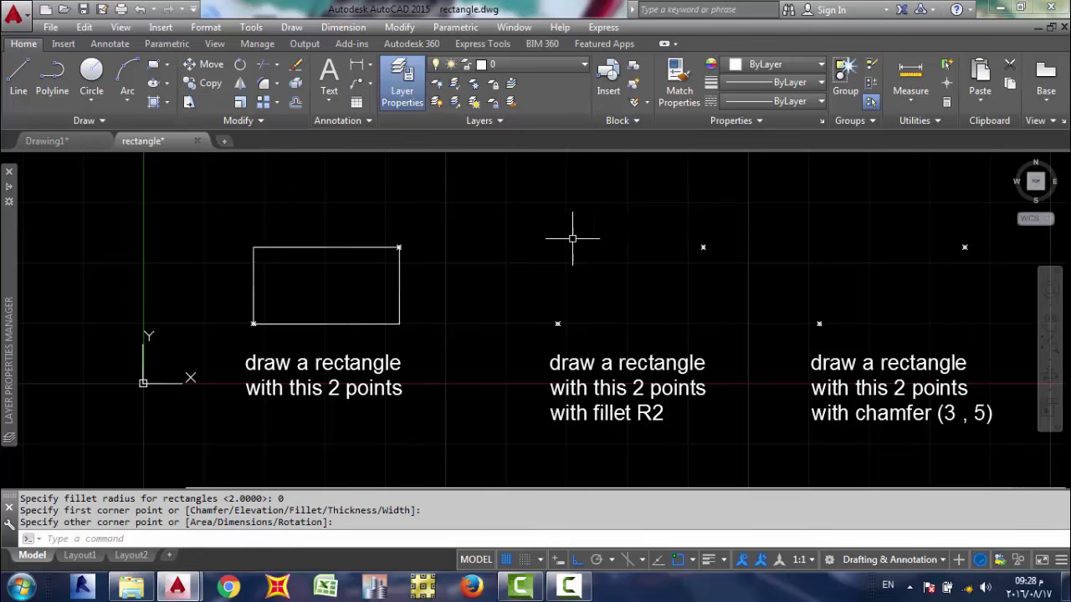
middle_click_drag(572, 238, 349, 223)
middle_click_drag(263, 310, 311, 300)
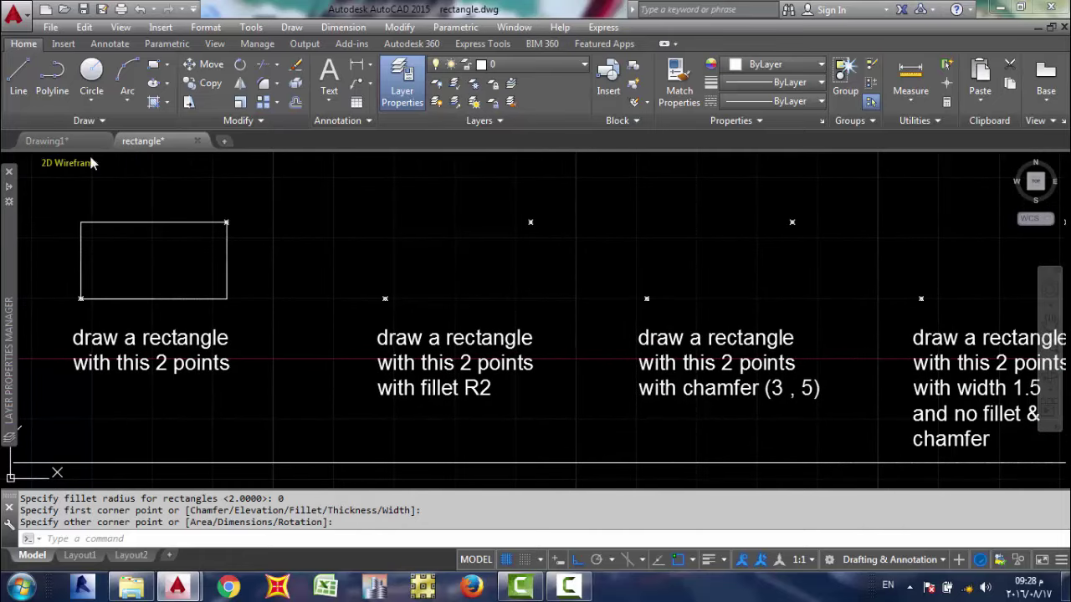
Return to Drawing1 and erase its rectangle
left_click(50, 141)
left_click(409, 332)
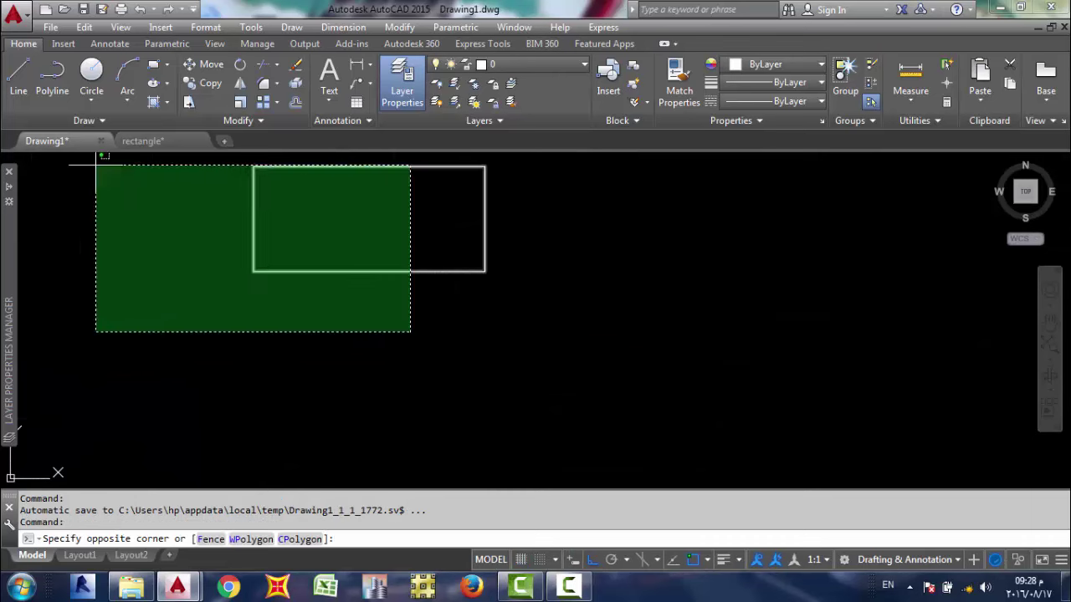
left_click(96, 165)
key("Delete")
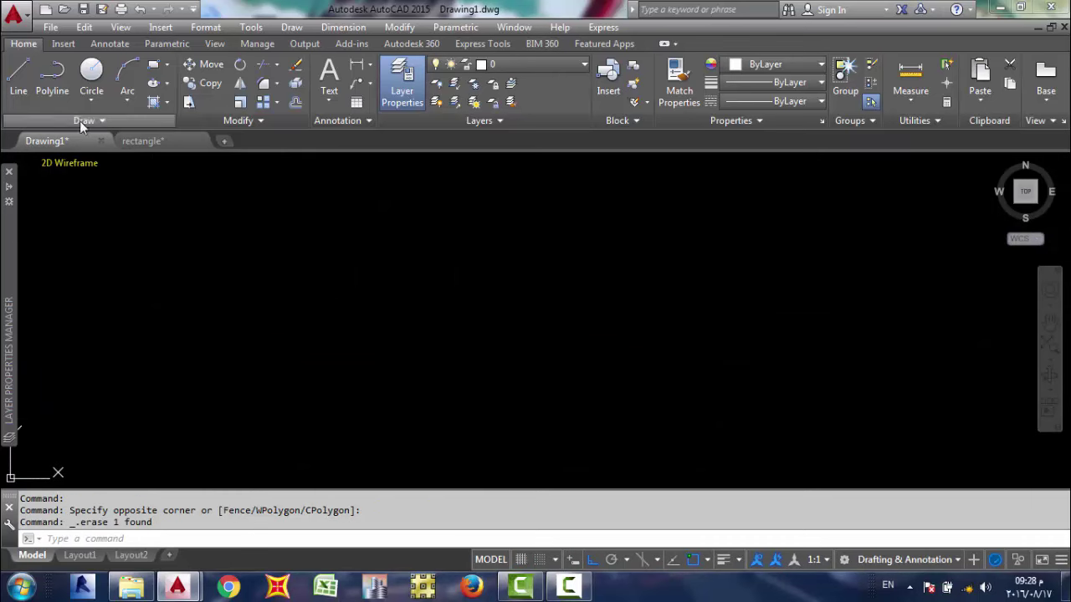
Draw a horizontal line and a separate vertical line below its right end
left_click(18, 76)
type(".l")
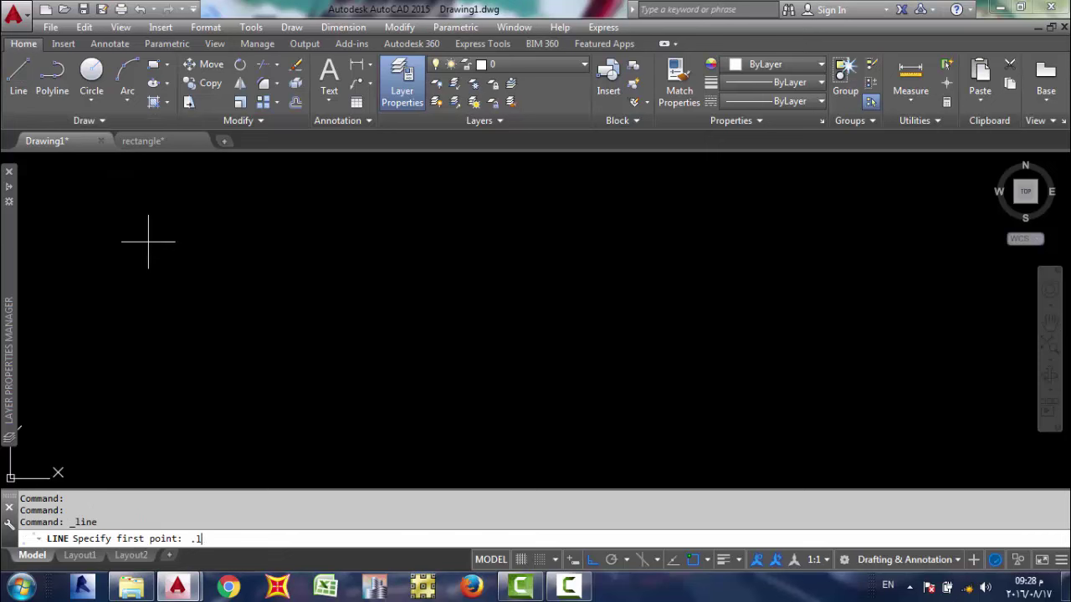
key("Escape")
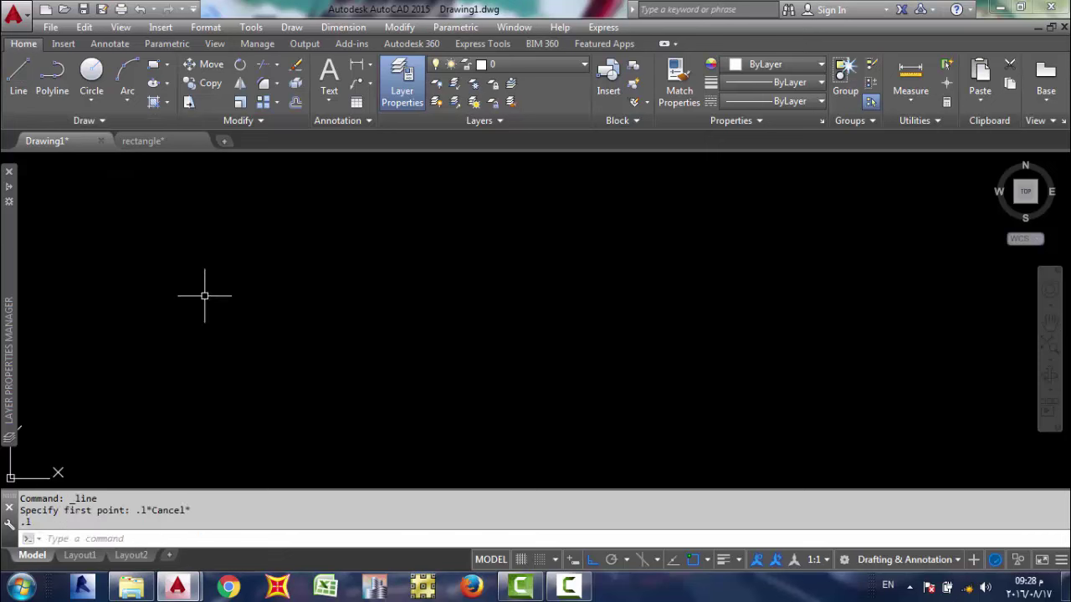
type("l")
key("Return")
left_click(204, 295)
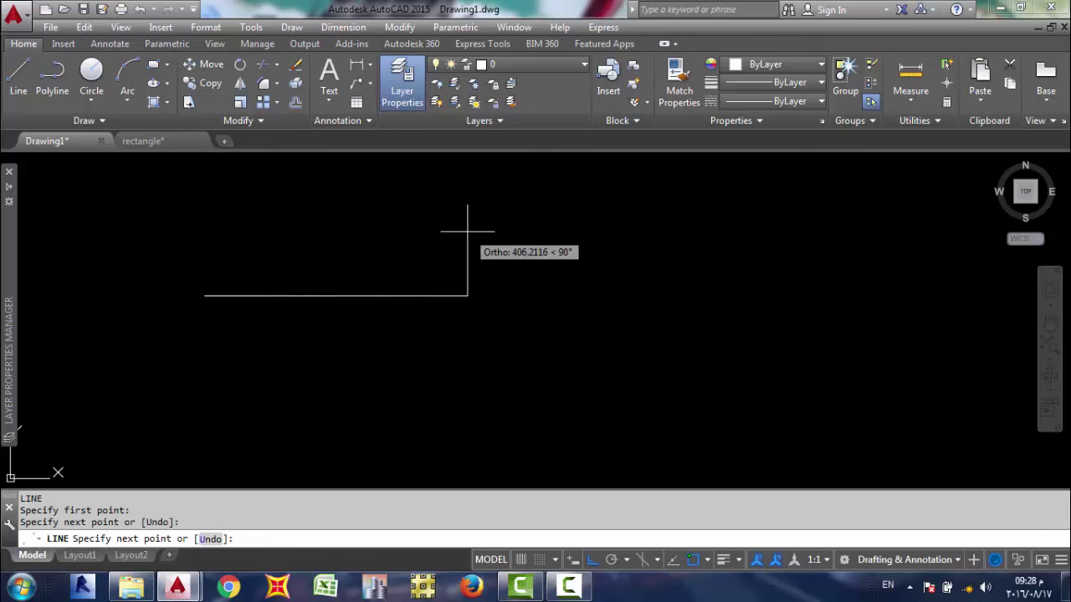
key("Escape")
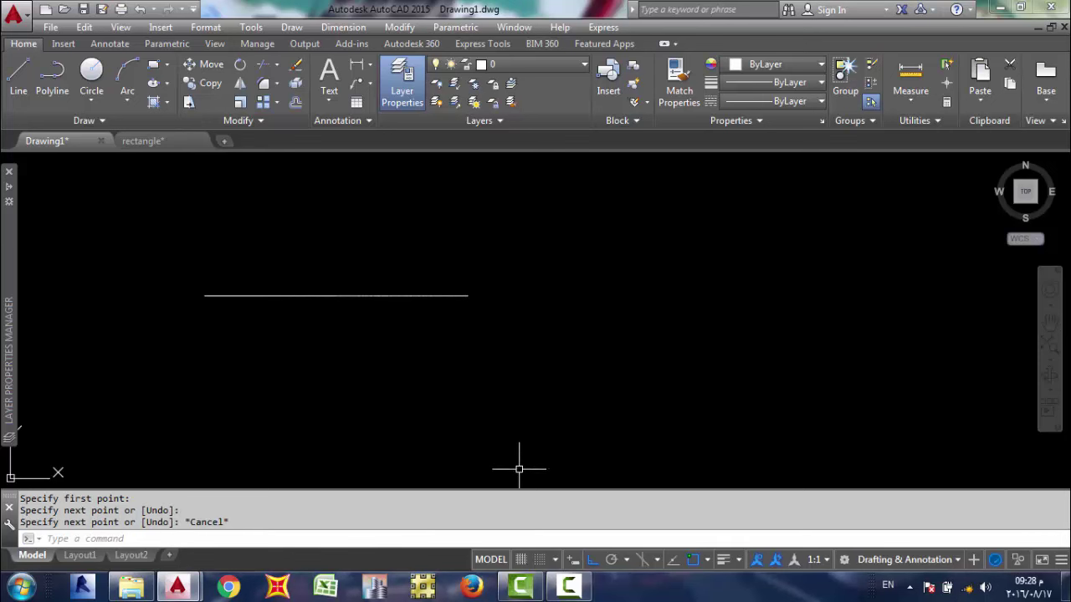
type("l")
key("Return")
left_click(483, 438)
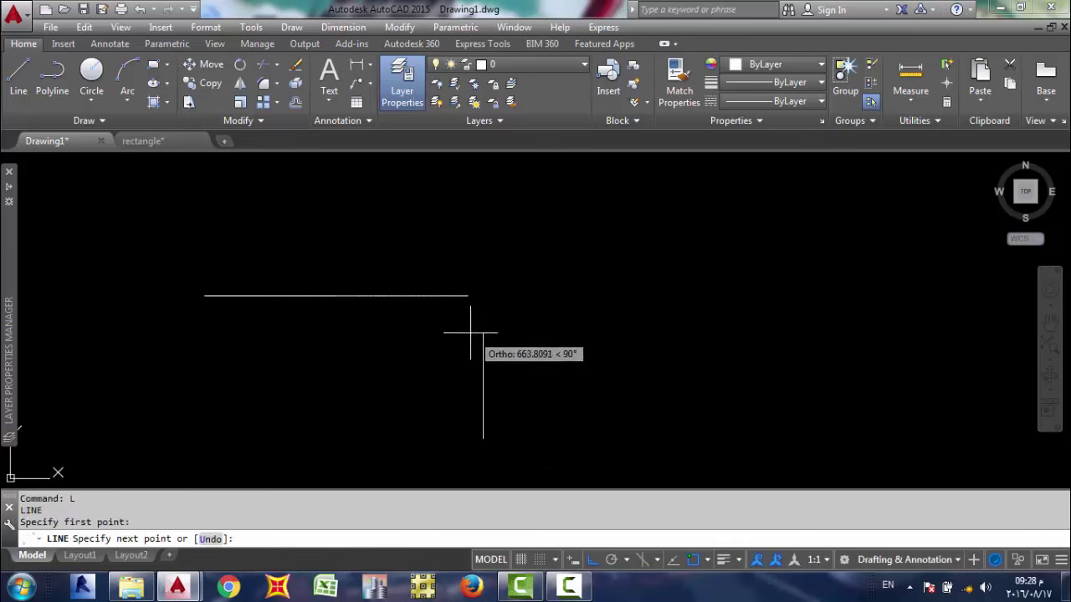
key("Escape")
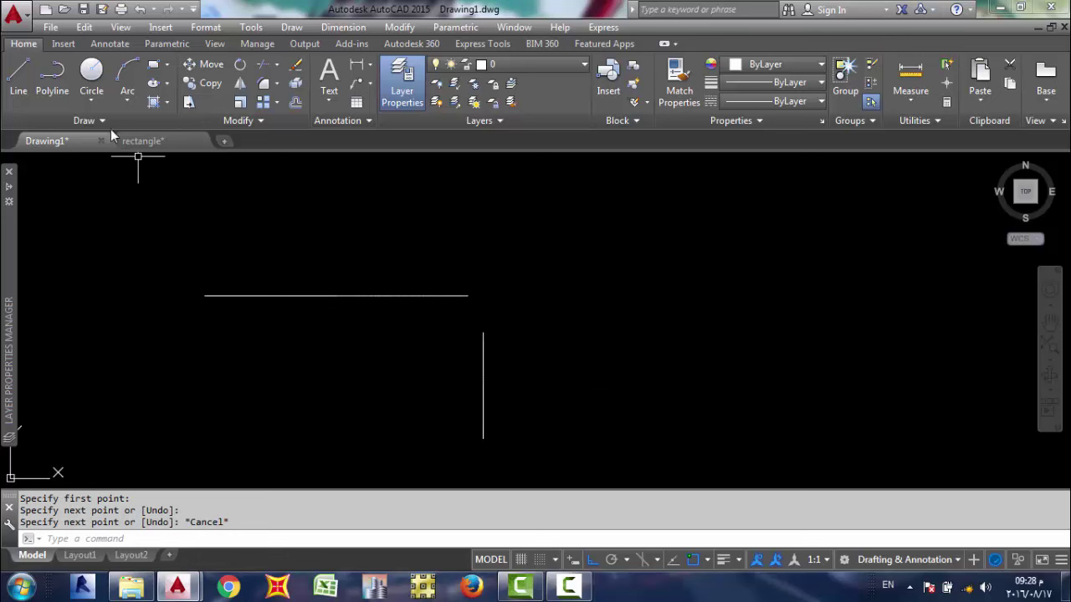
left_click(247, 543)
type("FIL")
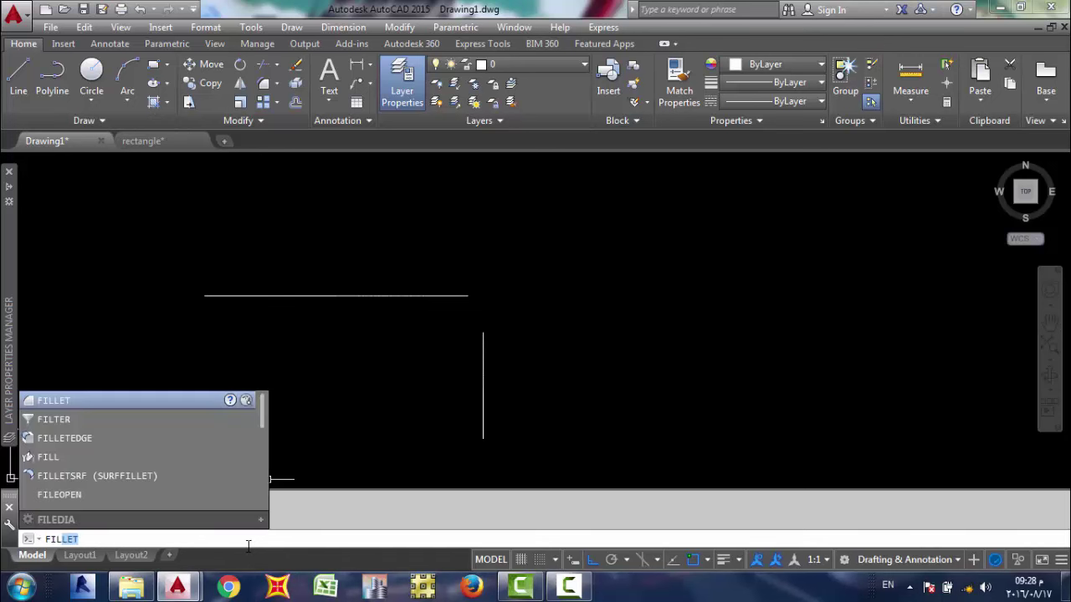
Fillet the horizontal and vertical lines into a sharp corner
key("Return")
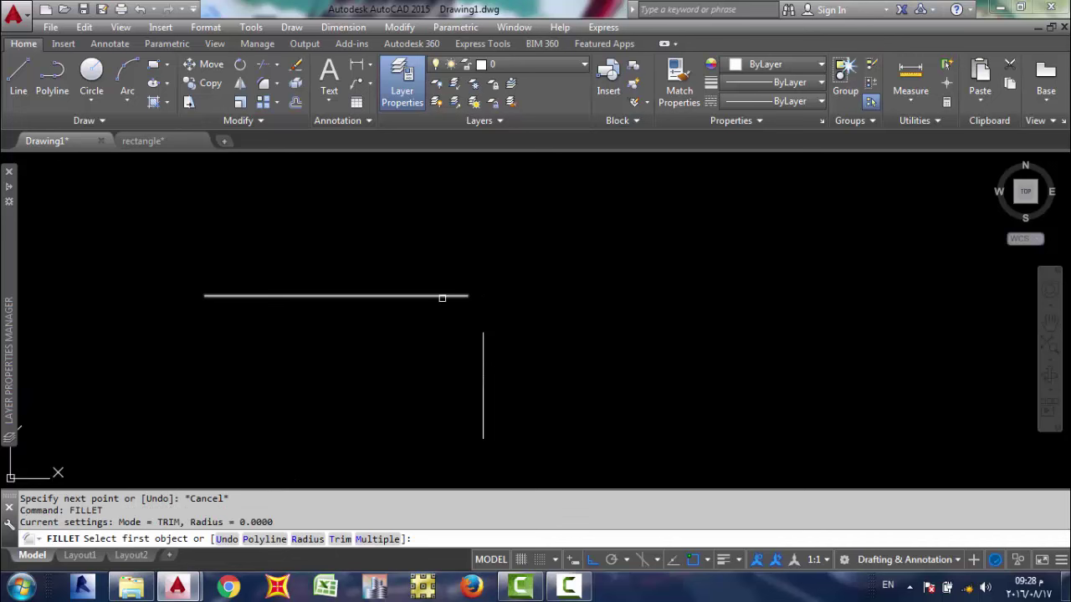
left_click(447, 297)
left_click(484, 339)
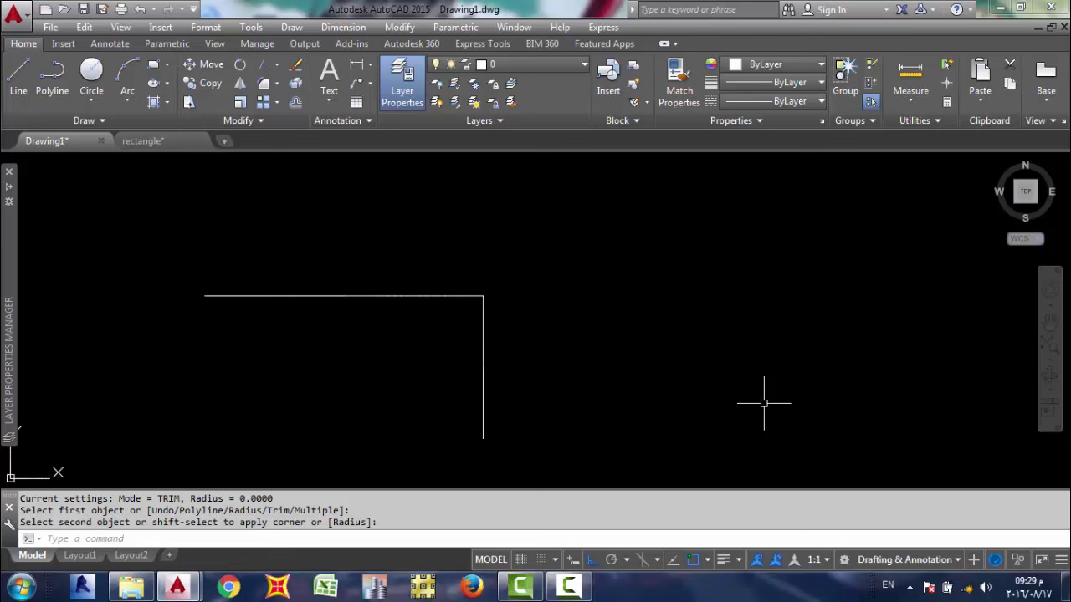
Window-select both lines and erase them
left_click(557, 342)
left_click(339, 307)
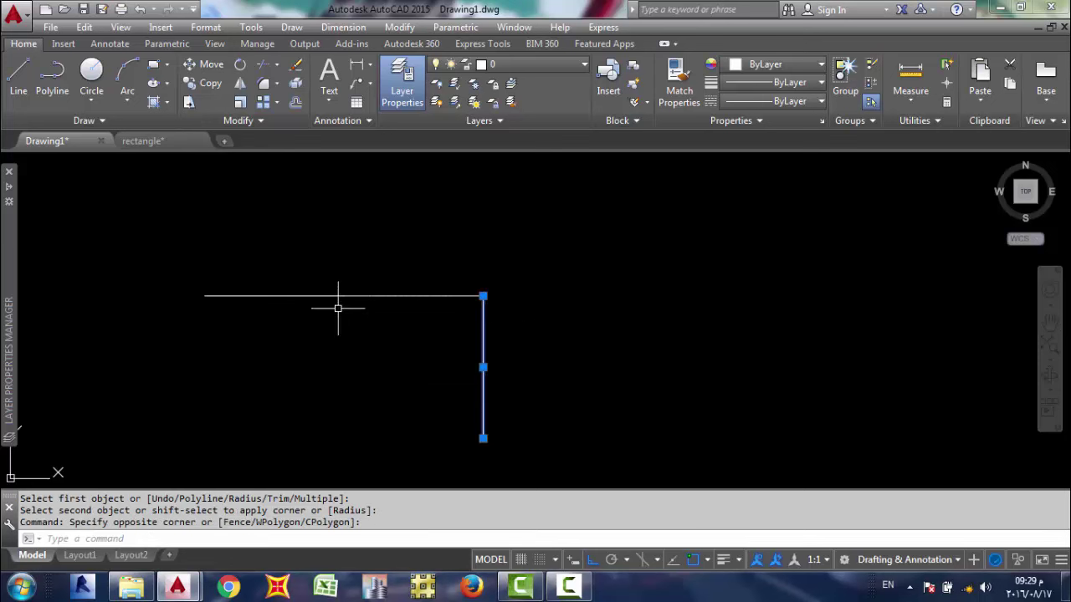
left_click(504, 300)
left_click(405, 287)
key("Delete")
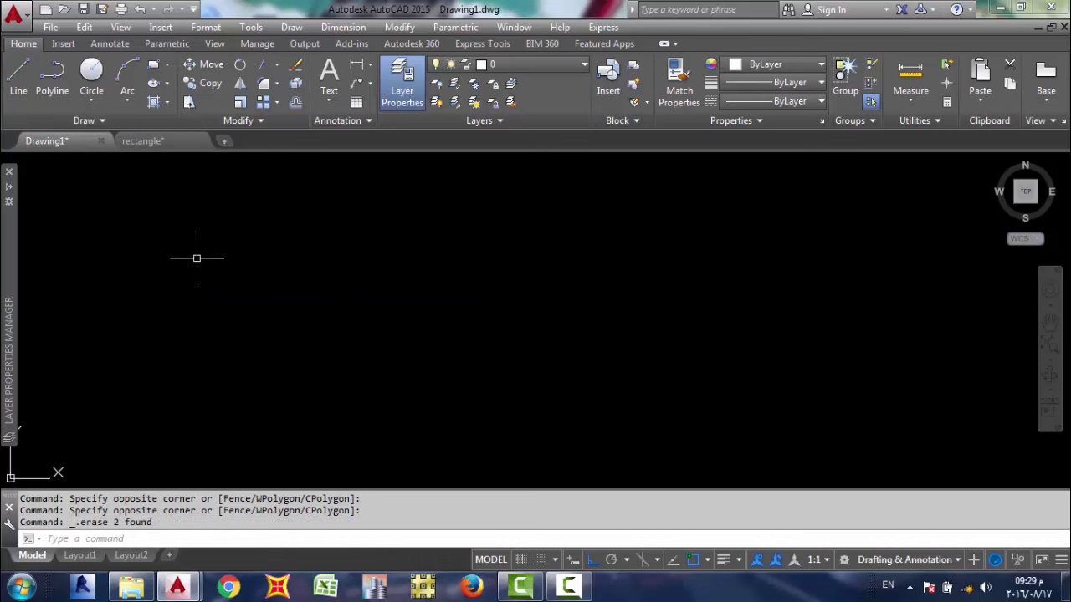
Draw a new horizontal line across the drawing
left_click(10, 80)
type("1")
key("Return")
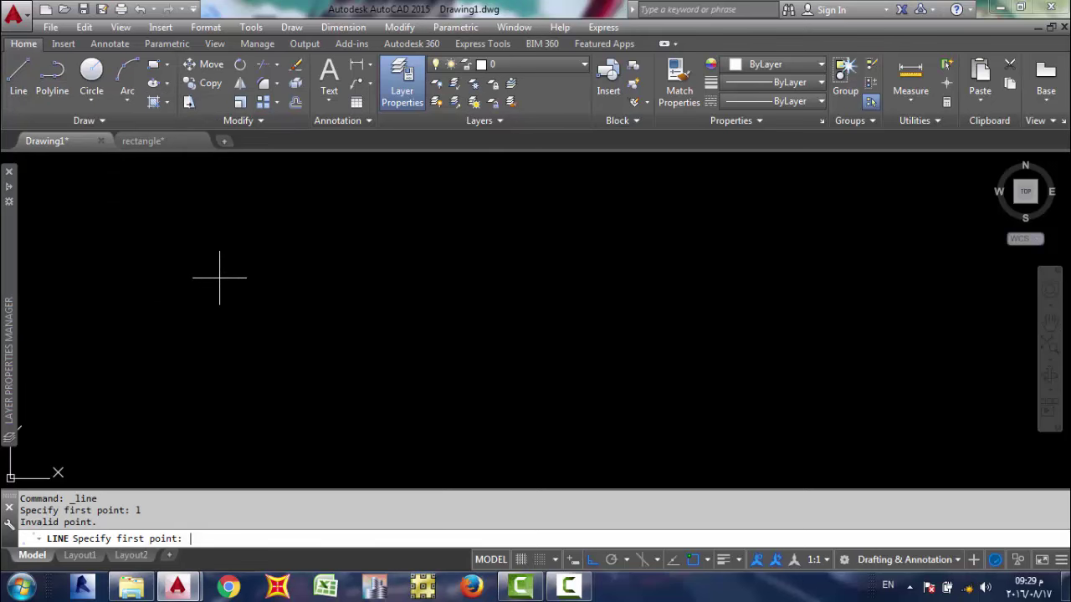
left_click(219, 278)
left_click(561, 277)
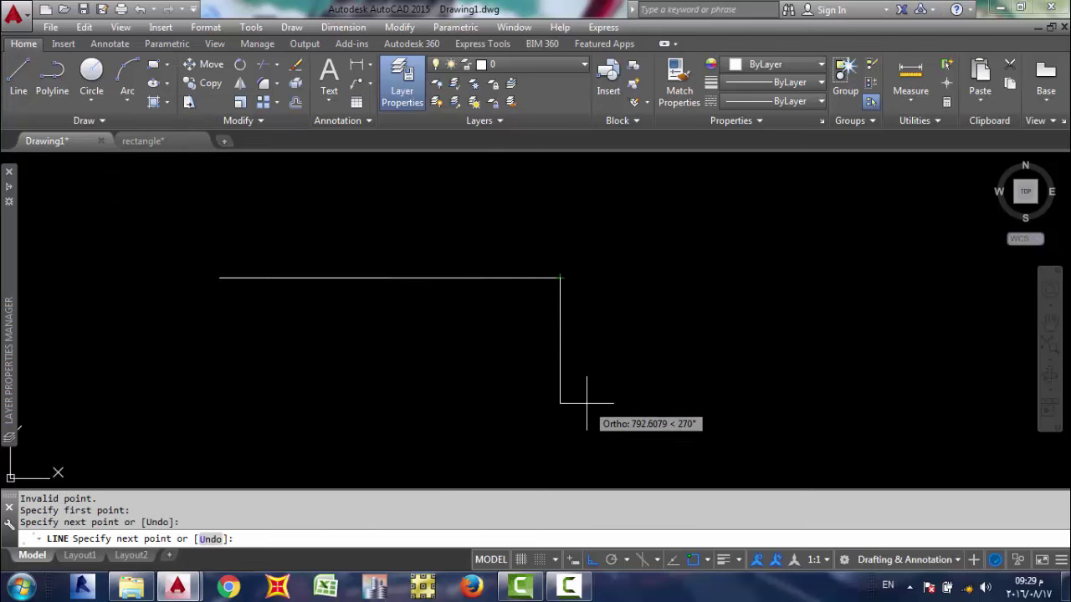
key("Escape")
Draw a shorter vertical line below the horizontal line's right end
type("l")
key("Return")
left_click(579, 439)
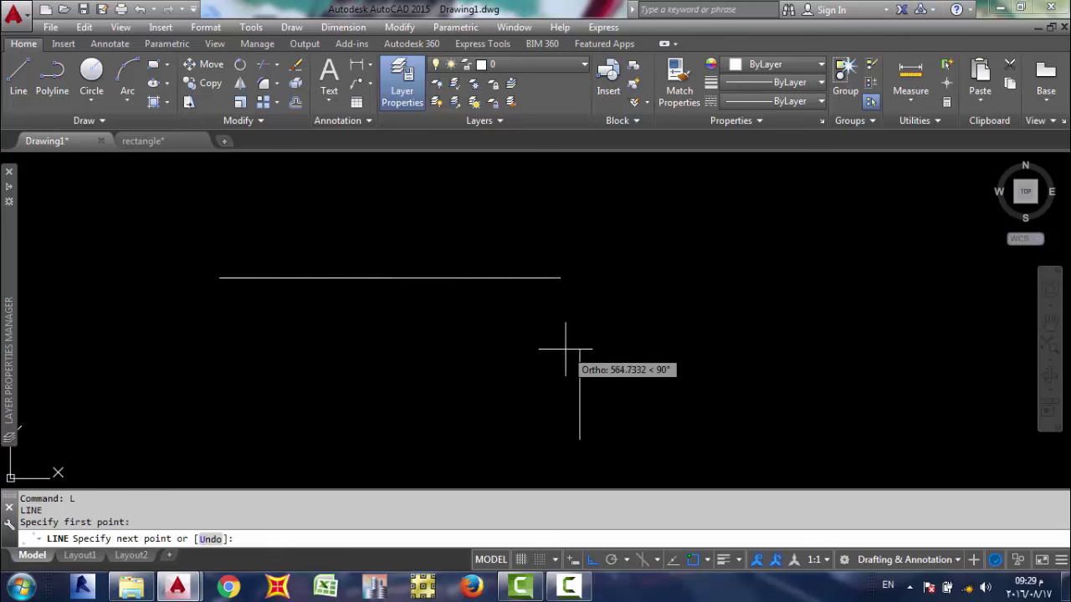
left_click(566, 345)
key("Escape")
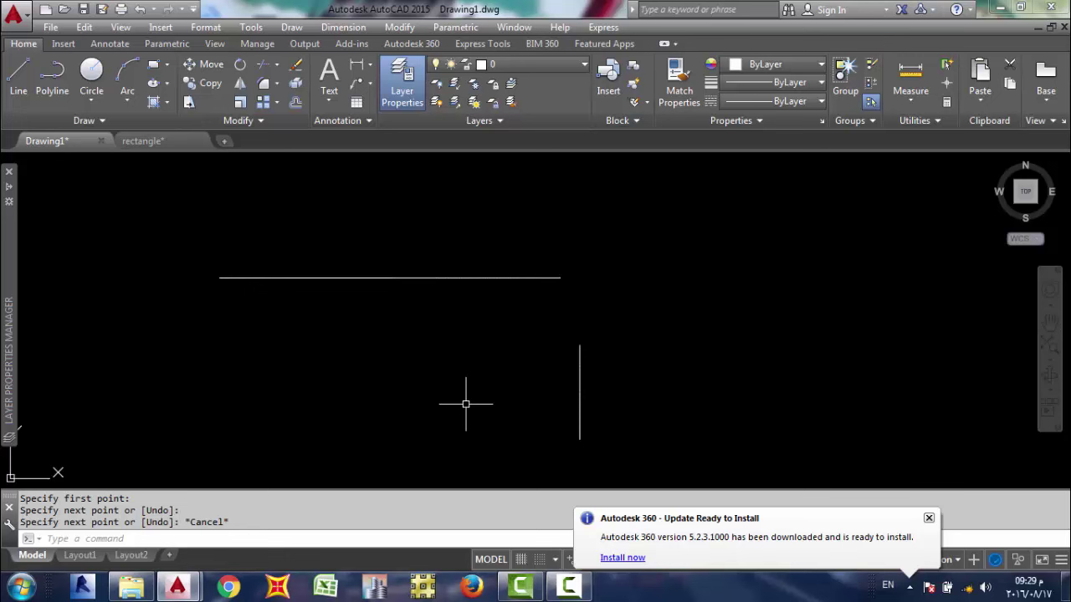
left_click(318, 532)
type("FILLET")
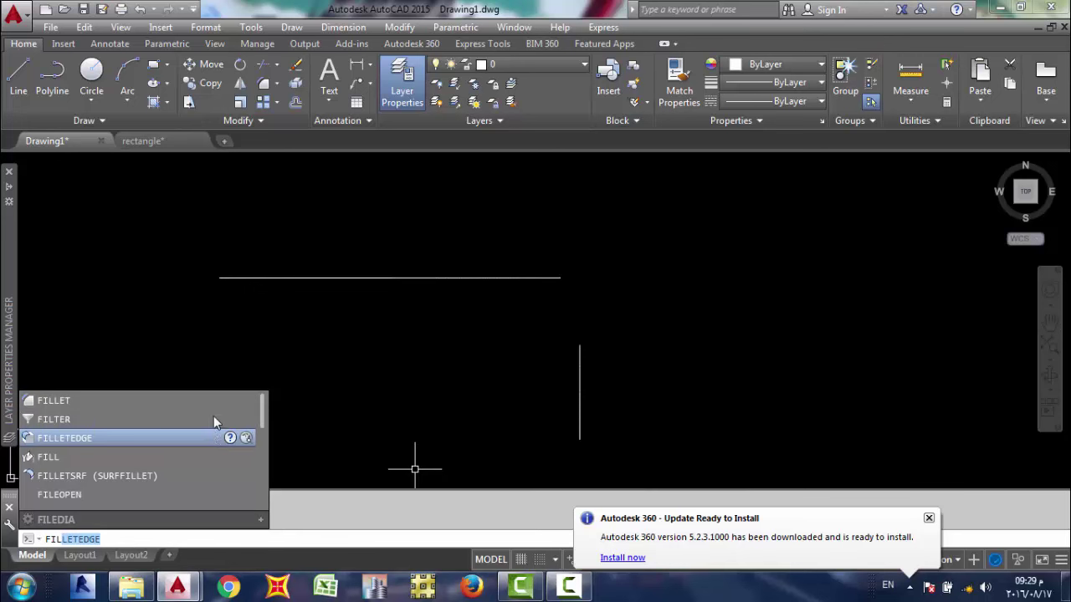
Fillet the vertical and horizontal lines into a sharp corner
left_click(129, 400)
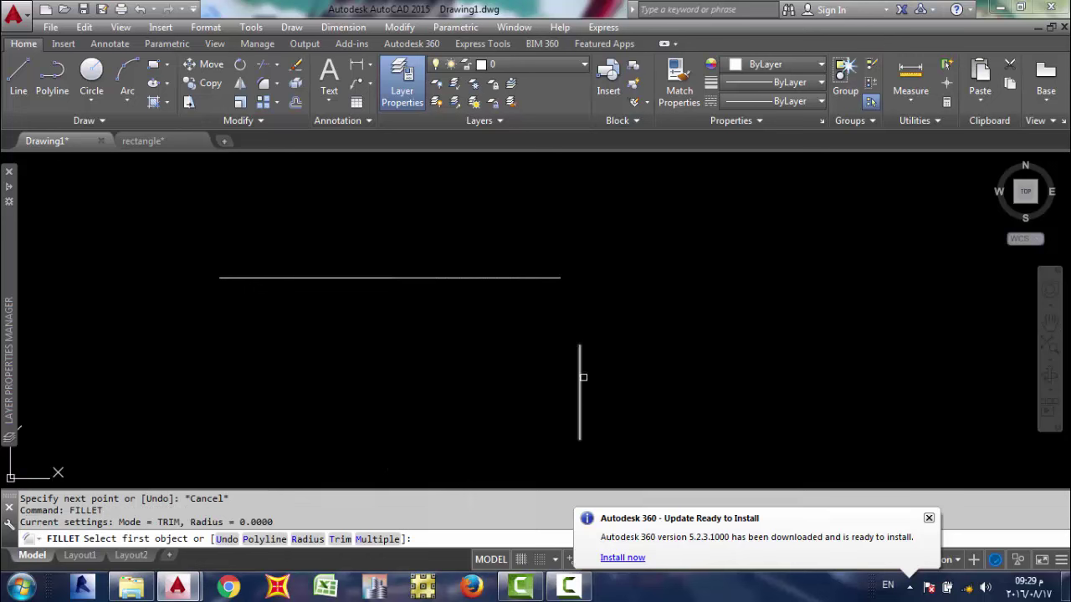
left_click(577, 378)
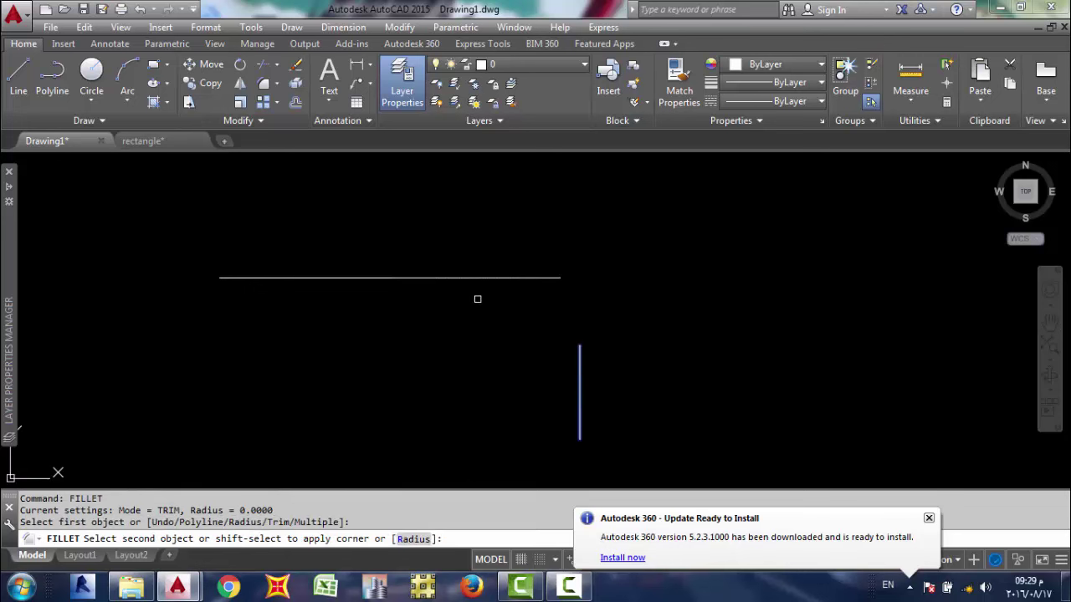
left_click(485, 277)
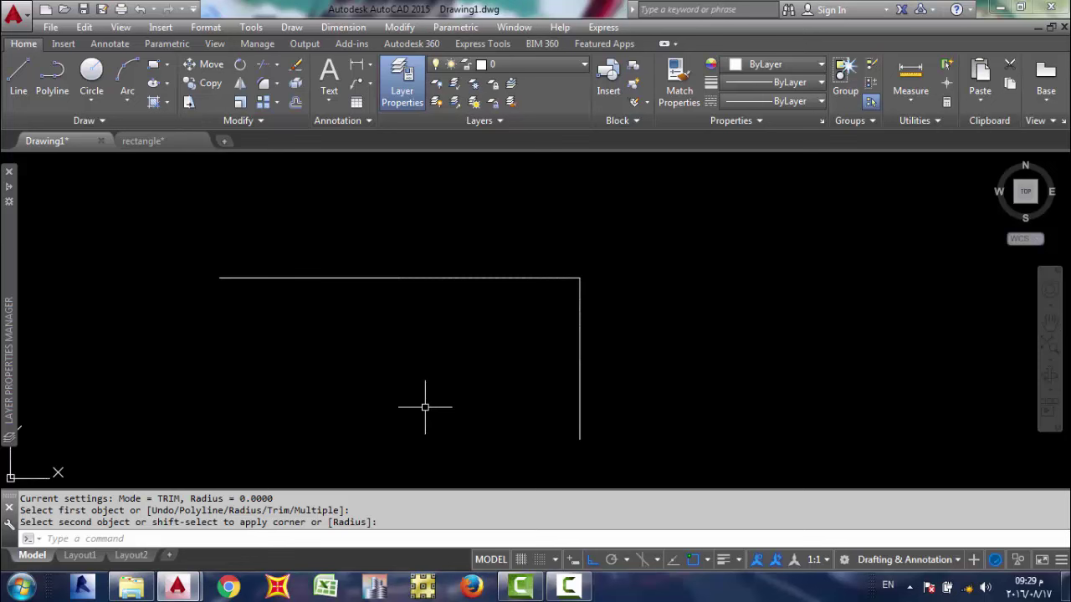
Select both cornered lines and erase them
left_click(650, 329)
left_click(535, 296)
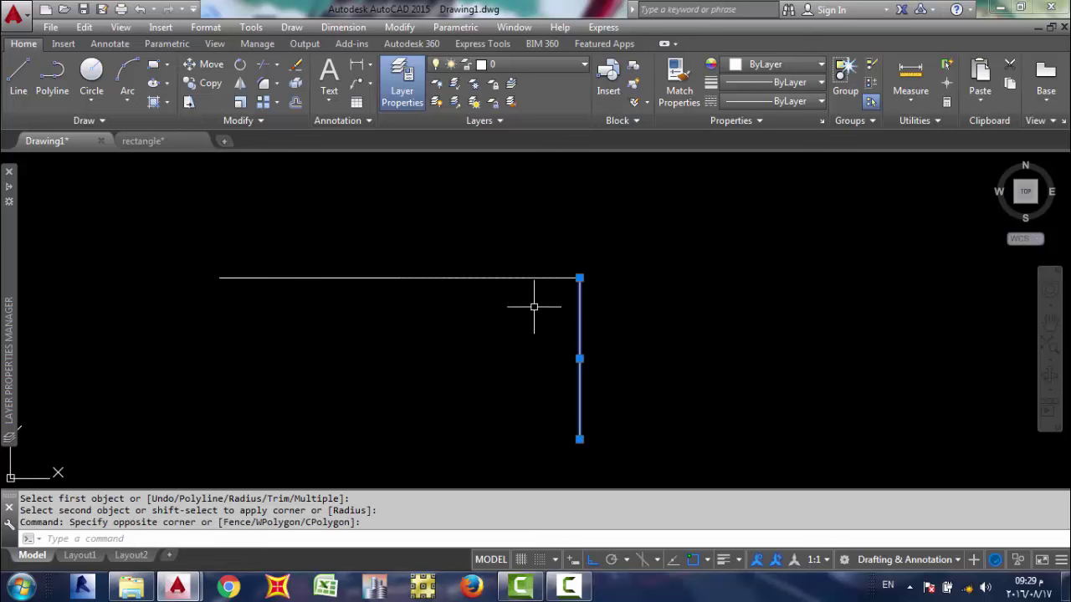
left_click(607, 298)
left_click(528, 279)
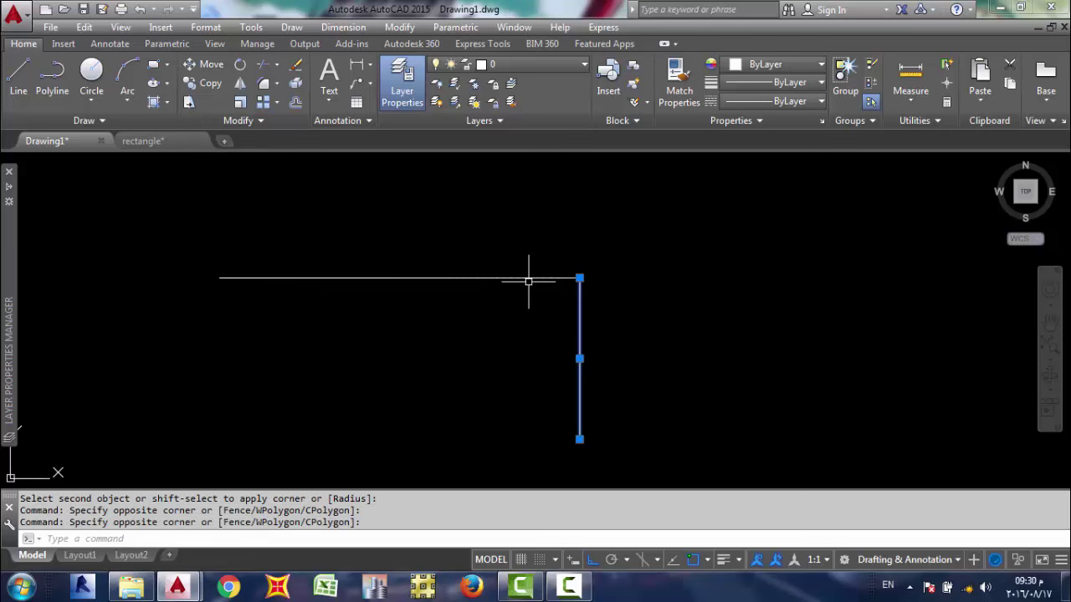
left_click(454, 282)
left_click(425, 262)
key("Delete")
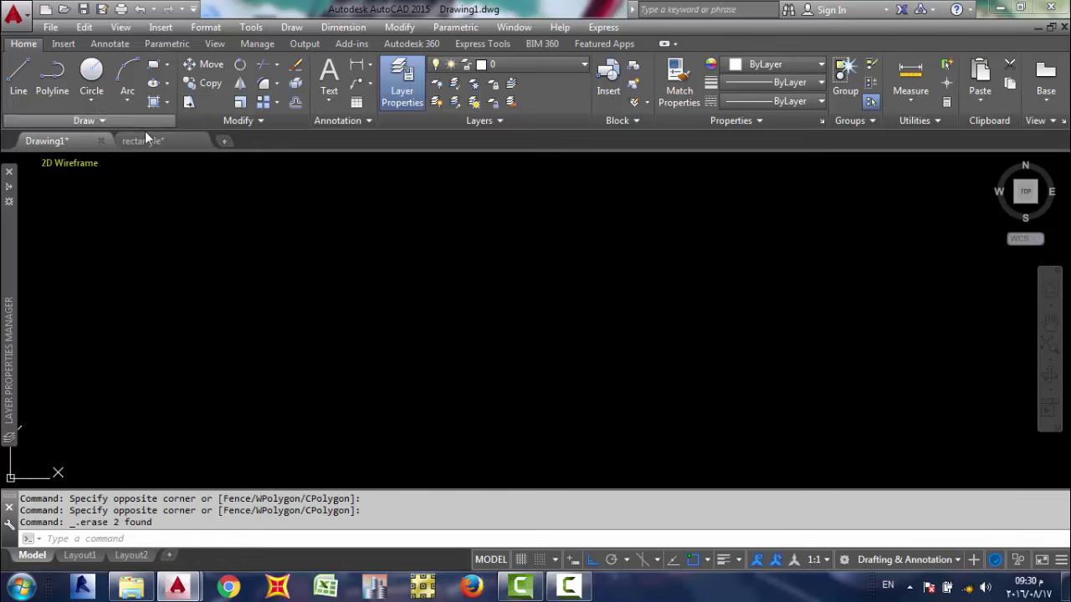
In rectangle.dwg, draw a rectangle with fillet radius 2 on the fillet R2 exercise's points
left_click(143, 139)
middle_click_drag(463, 282, 461, 330)
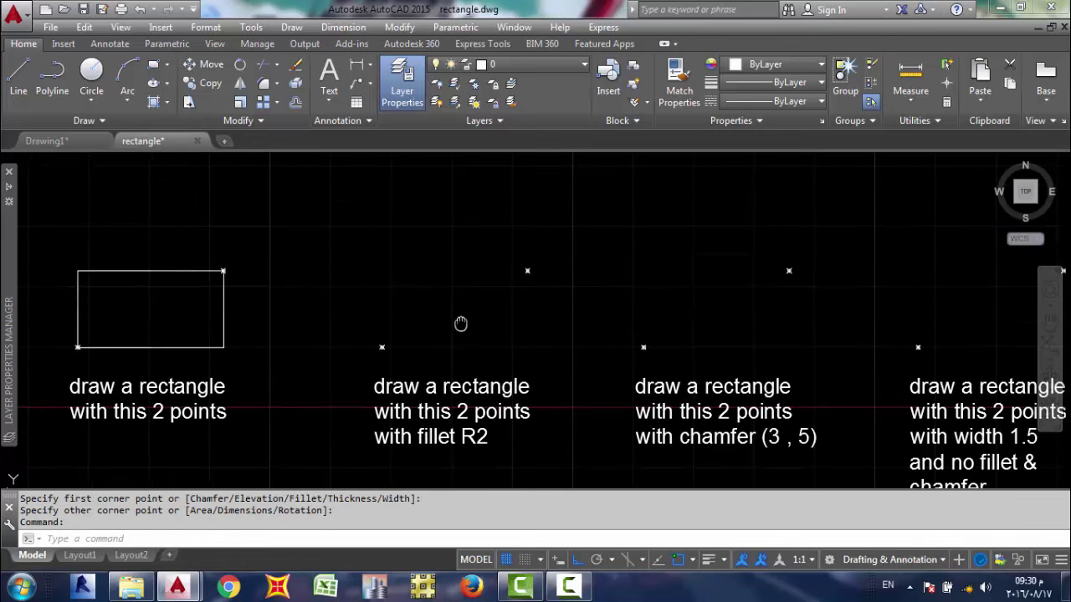
left_click(153, 67)
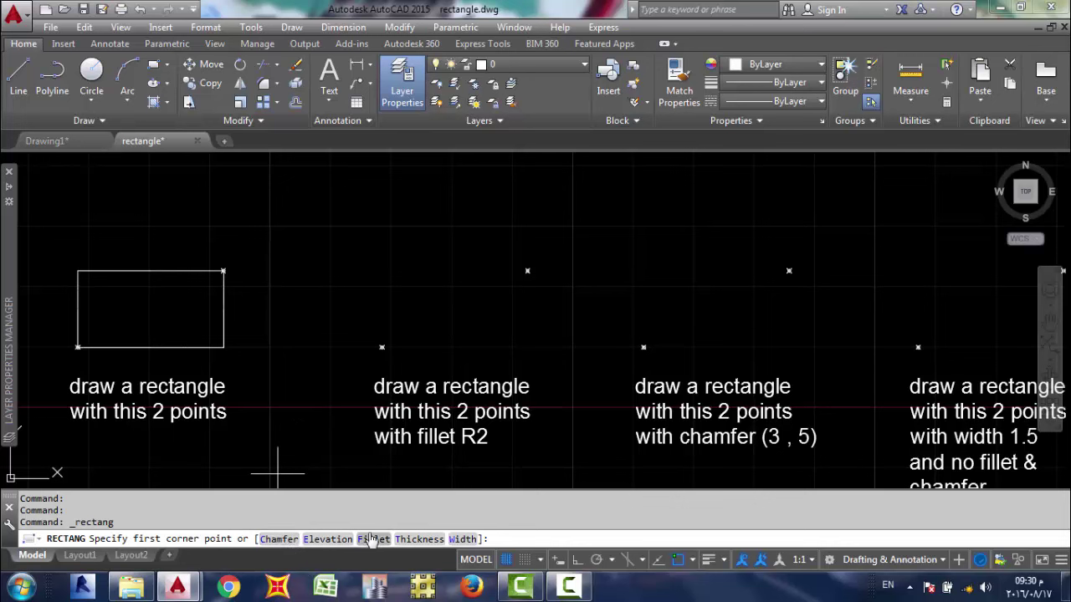
left_click(370, 539)
type("2")
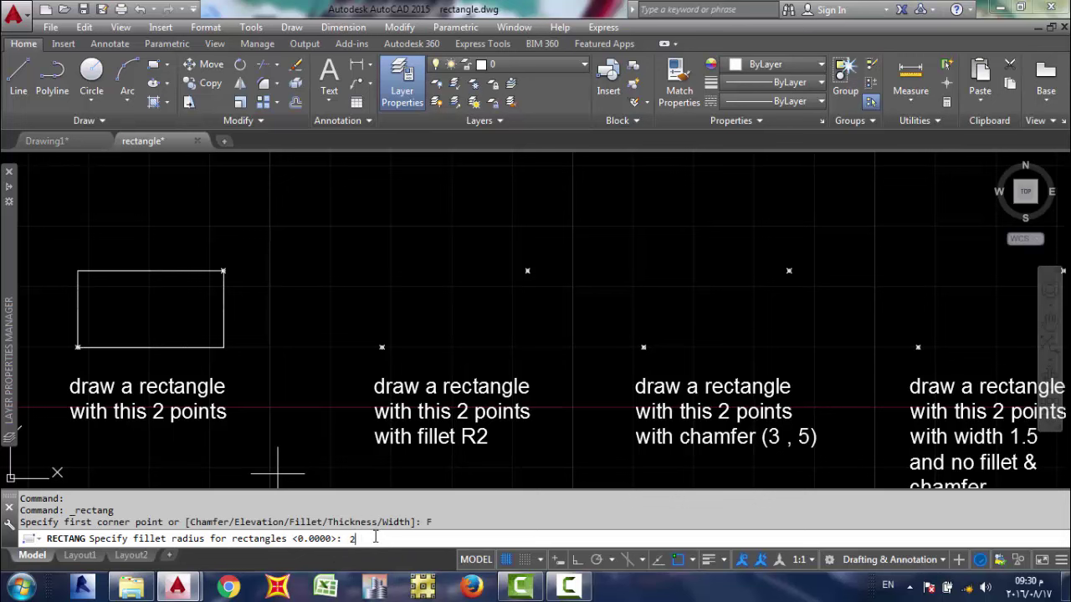
key("Return")
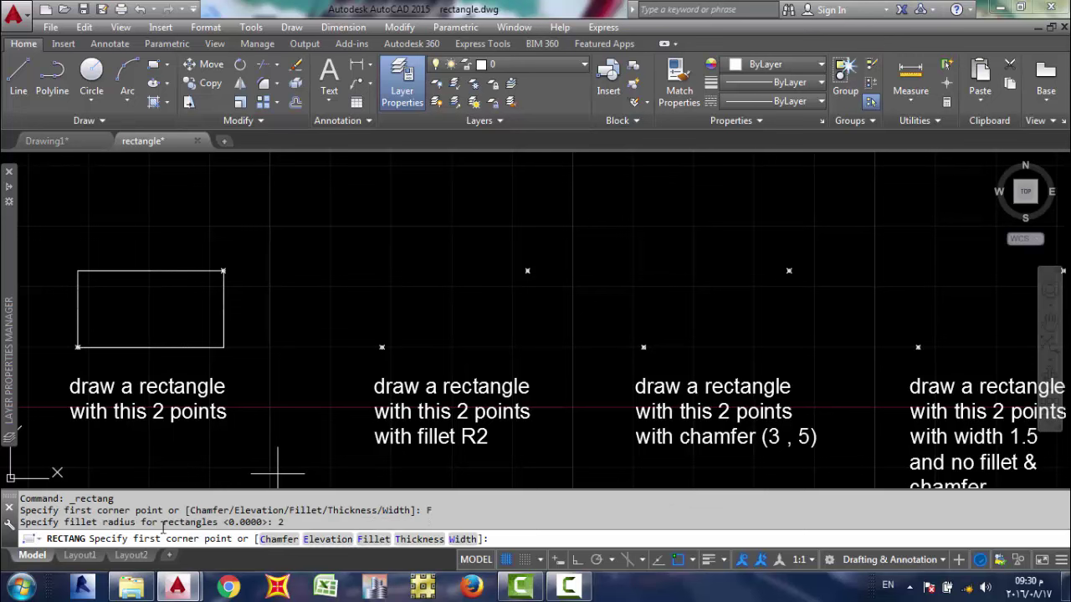
left_click(381, 348)
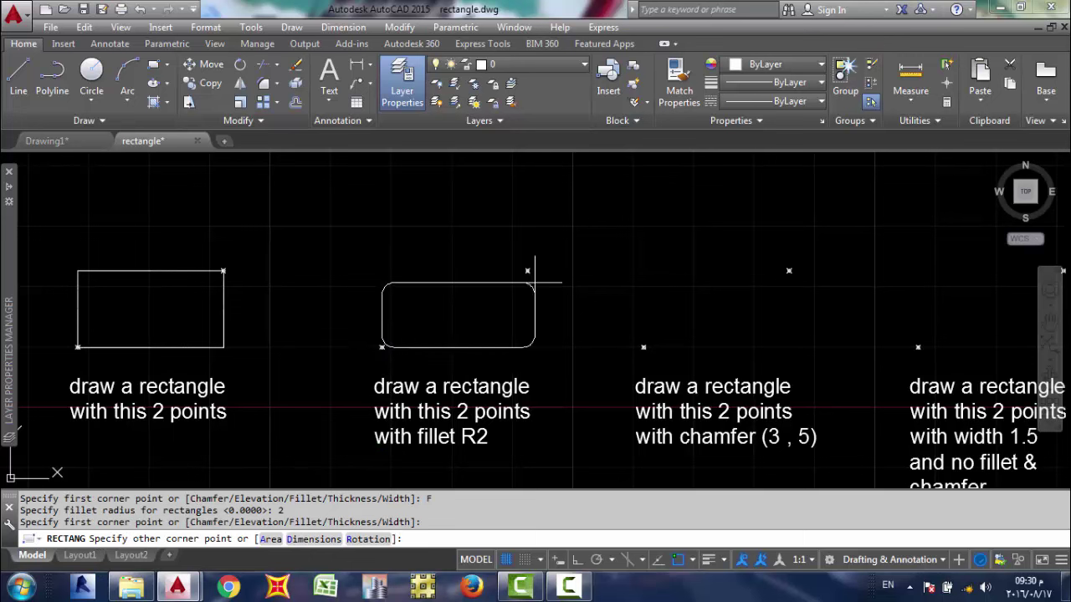
left_click(526, 271)
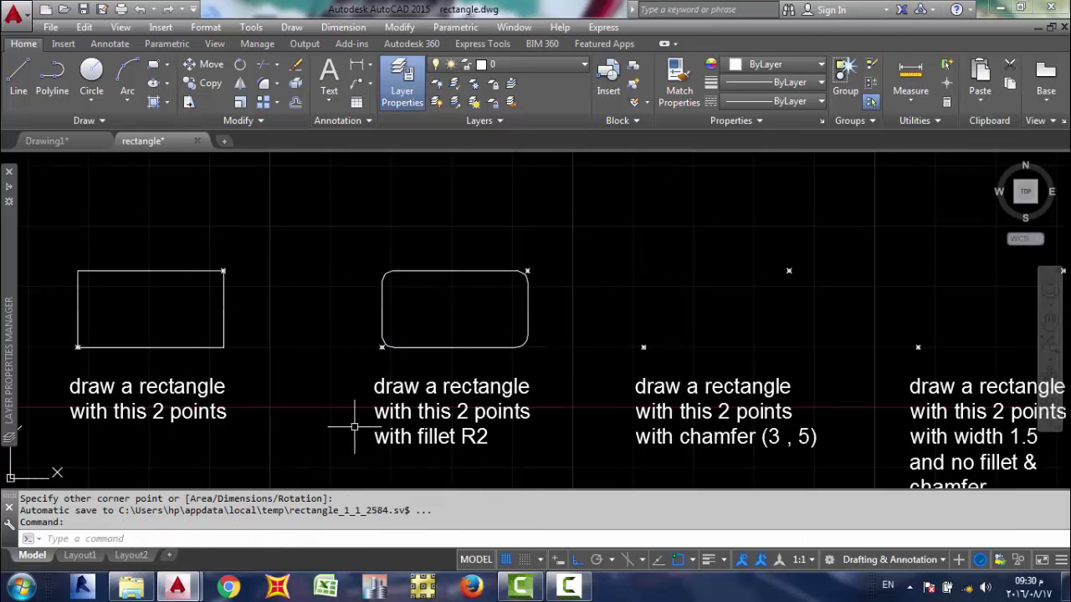
Select the R2 rounded rectangle and delete it
scroll(354, 419, "up", 2)
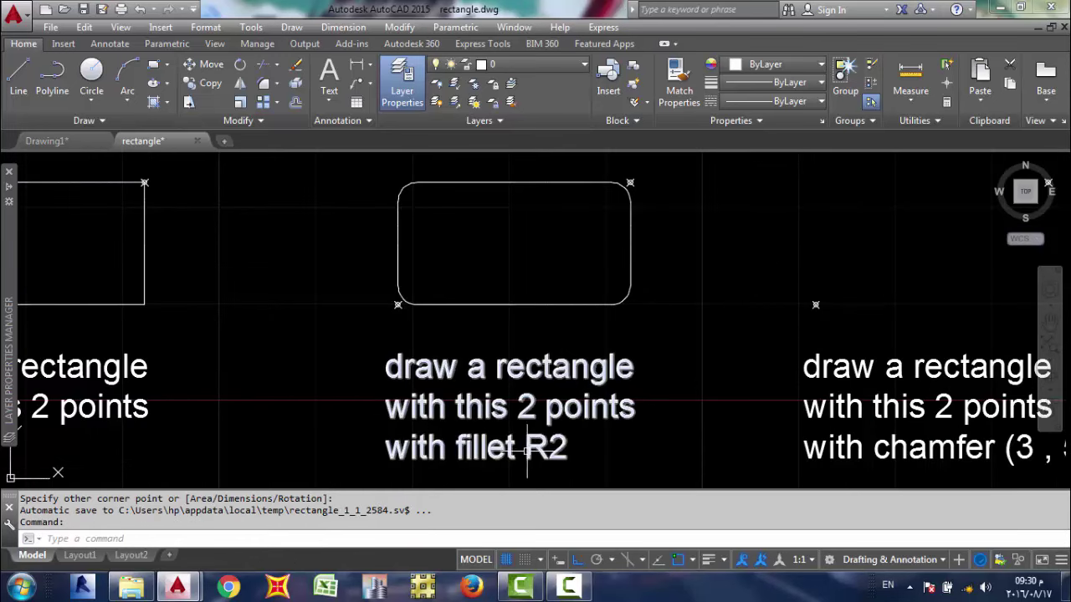
middle_click_drag(697, 315, 555, 317)
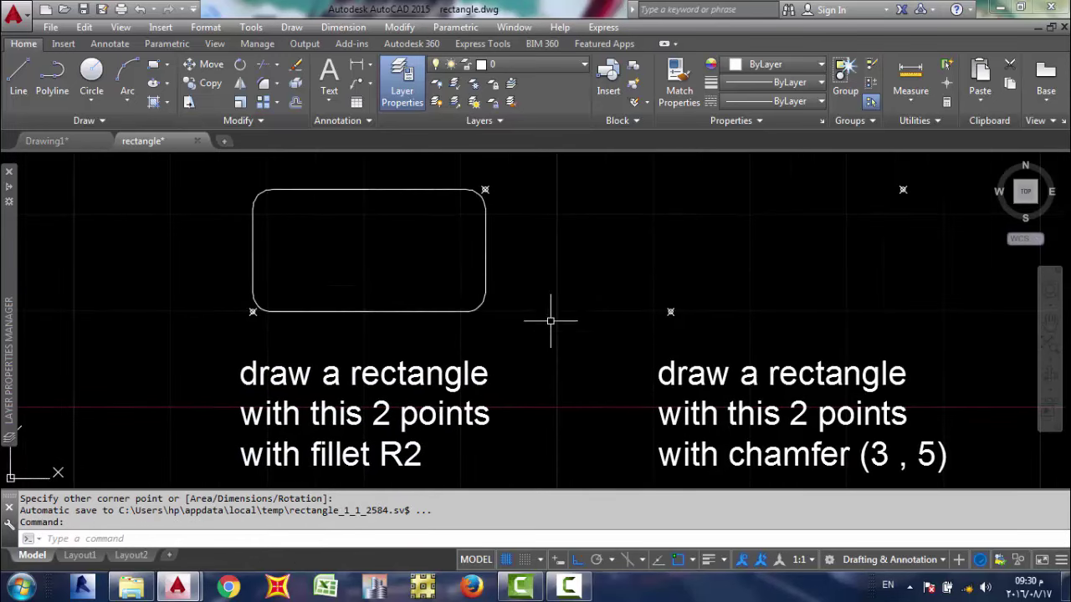
scroll(564, 293, "down", 2)
middle_click_drag(568, 281, 365, 282)
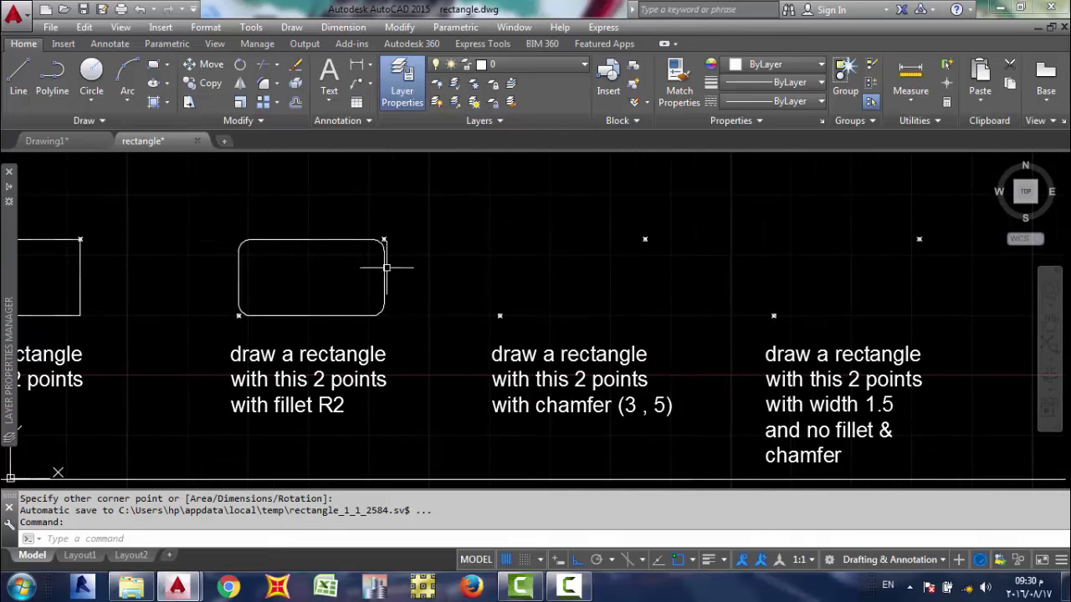
left_click(383, 269)
key("Delete")
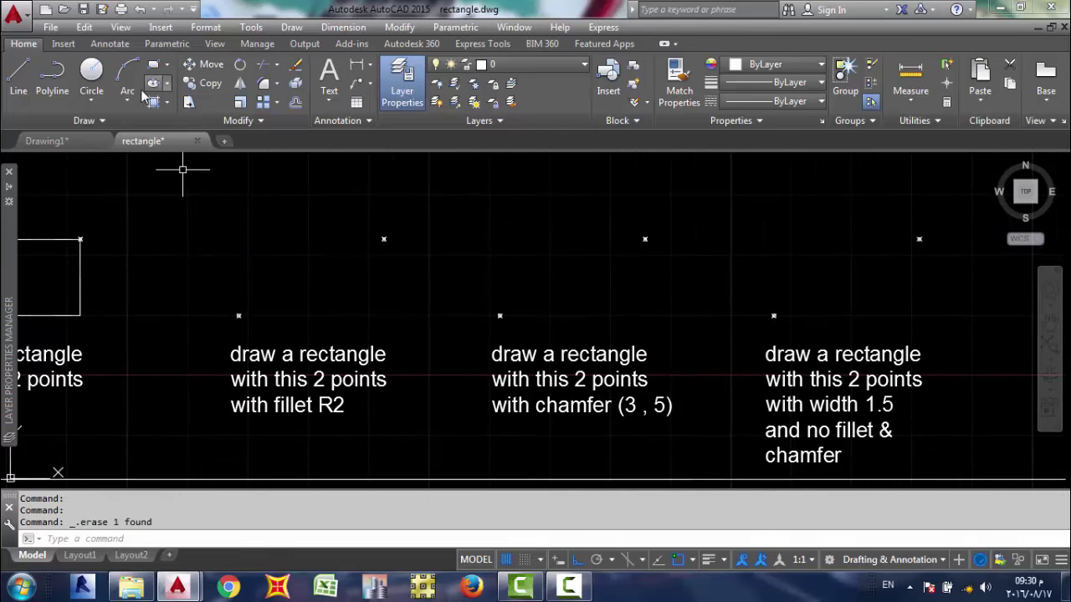
Draw a rectangle with radius-2 rounded corners between the fillet R2 exercise's two points
left_click(153, 67)
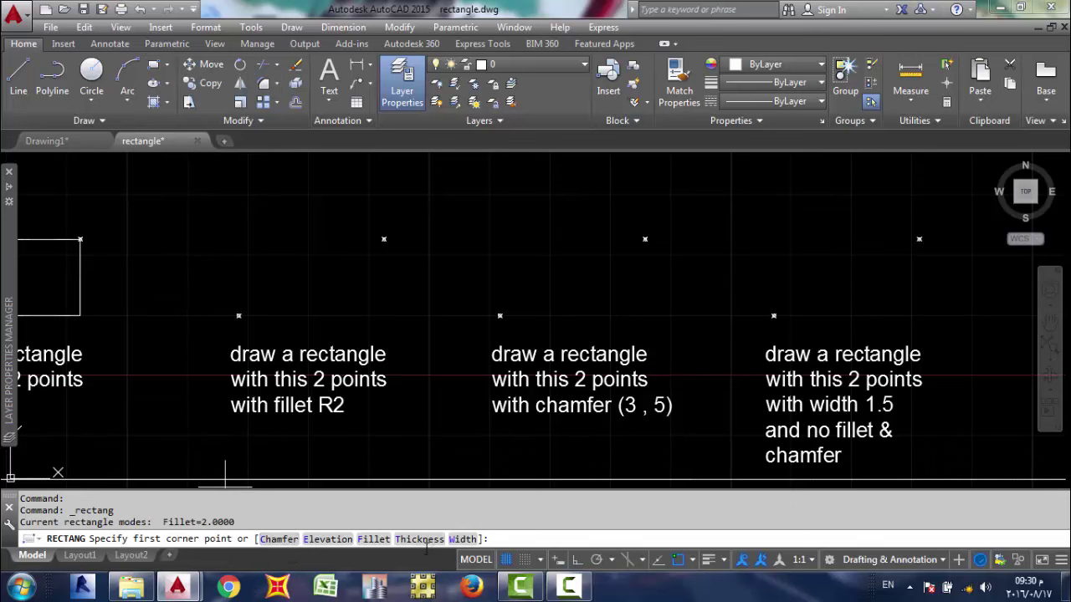
left_click(374, 540)
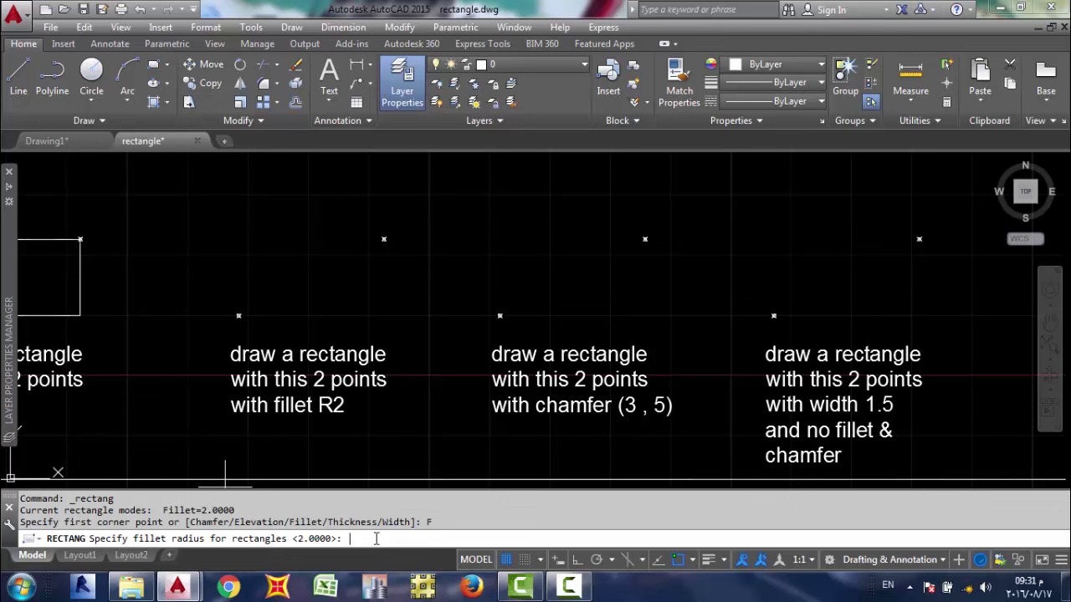
type("2")
key("Return")
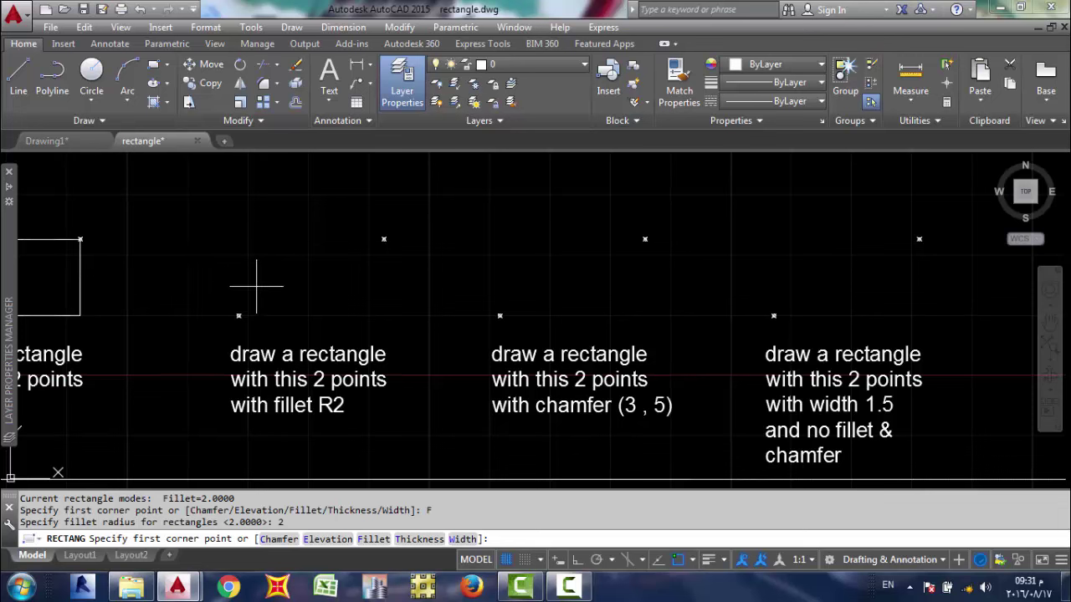
left_click(238, 315)
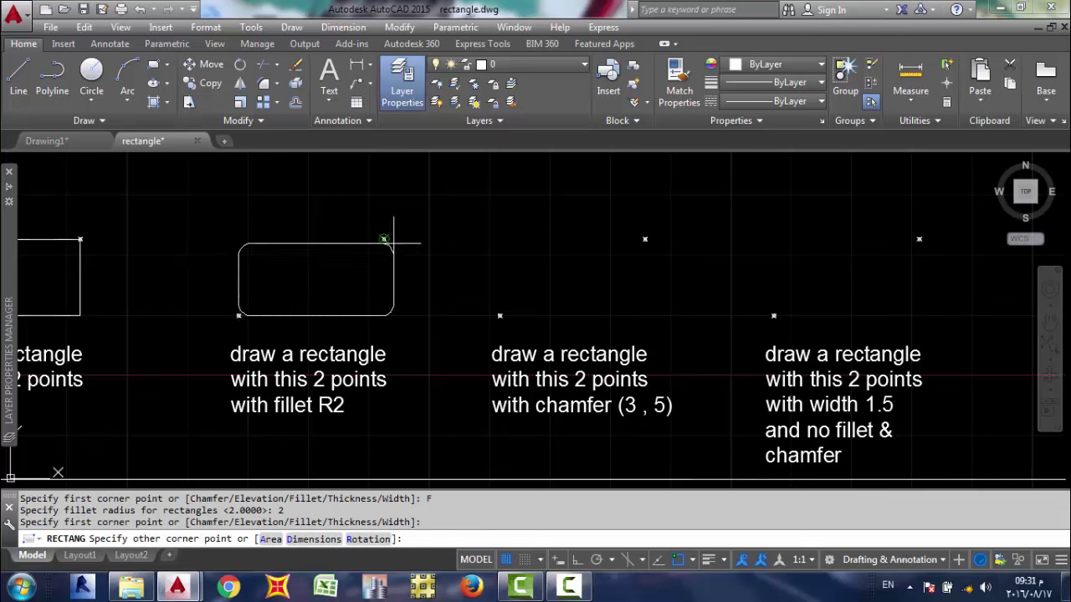
left_click(391, 243)
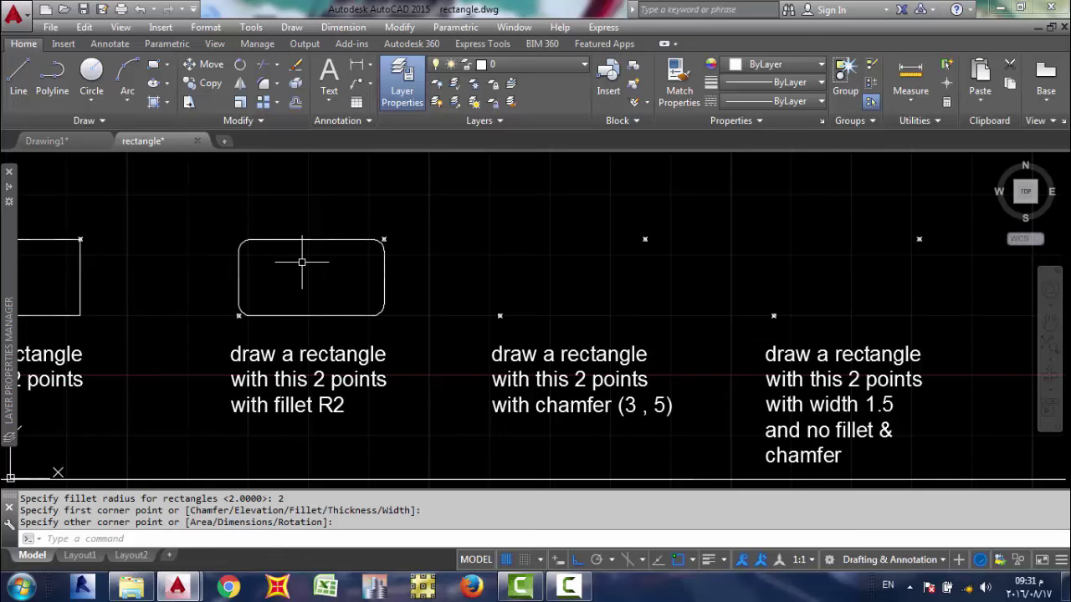
middle_click_drag(502, 249, 370, 247)
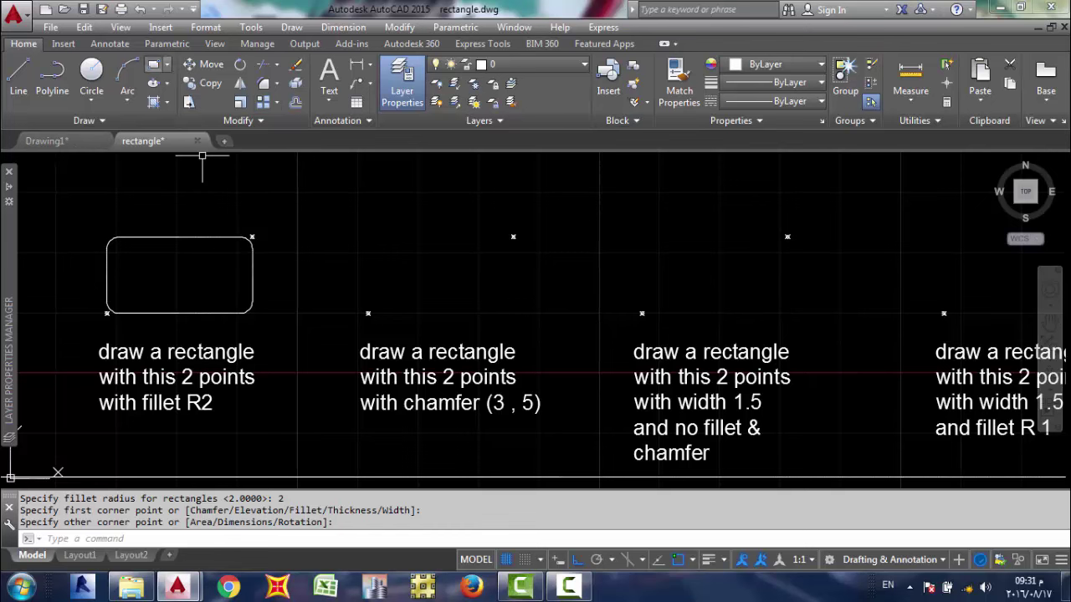
mouse_move(201, 158)
middle_mouse_down()
mouse_move(277, 328)
mouse_move(237, 389)
middle_mouse_up()
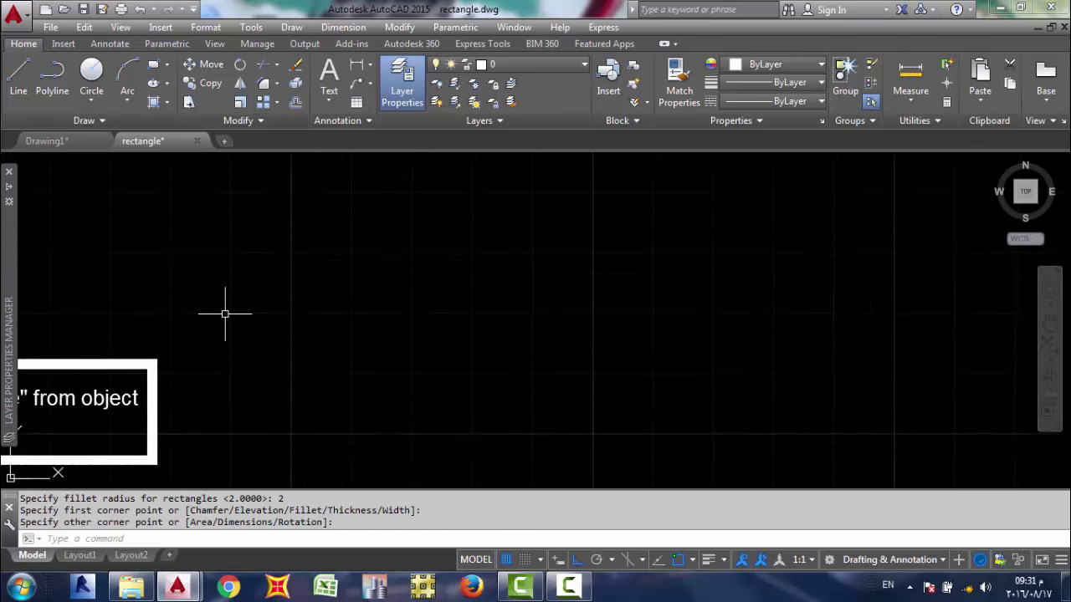
Draw a rounded test rectangle in empty space, then delete it
scroll(224, 314, "down", 3)
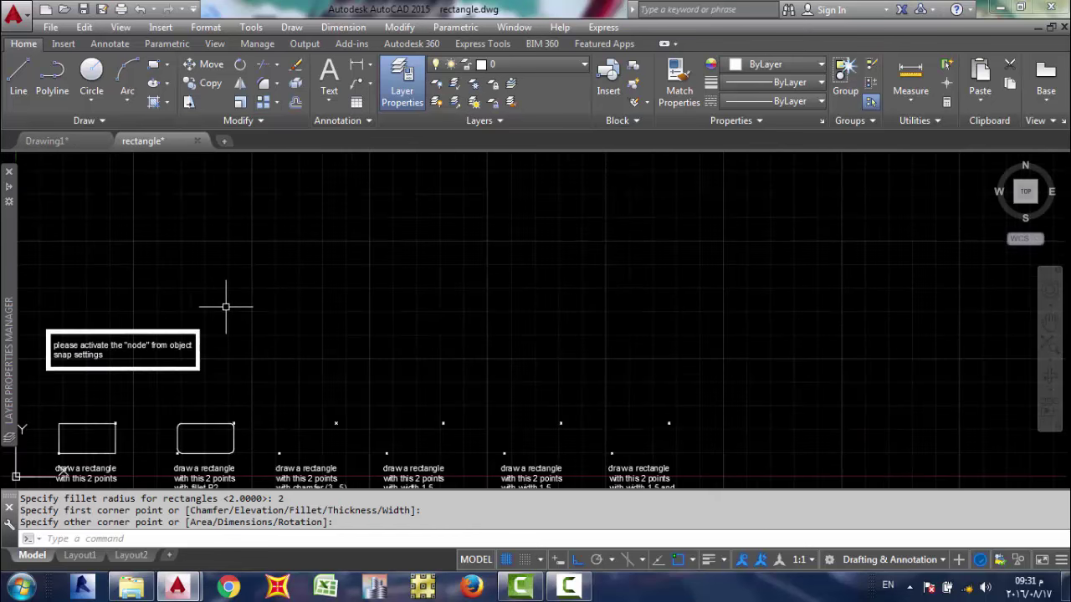
left_click(154, 67)
left_click(277, 318)
left_click(456, 236)
scroll(447, 269, "up", 2)
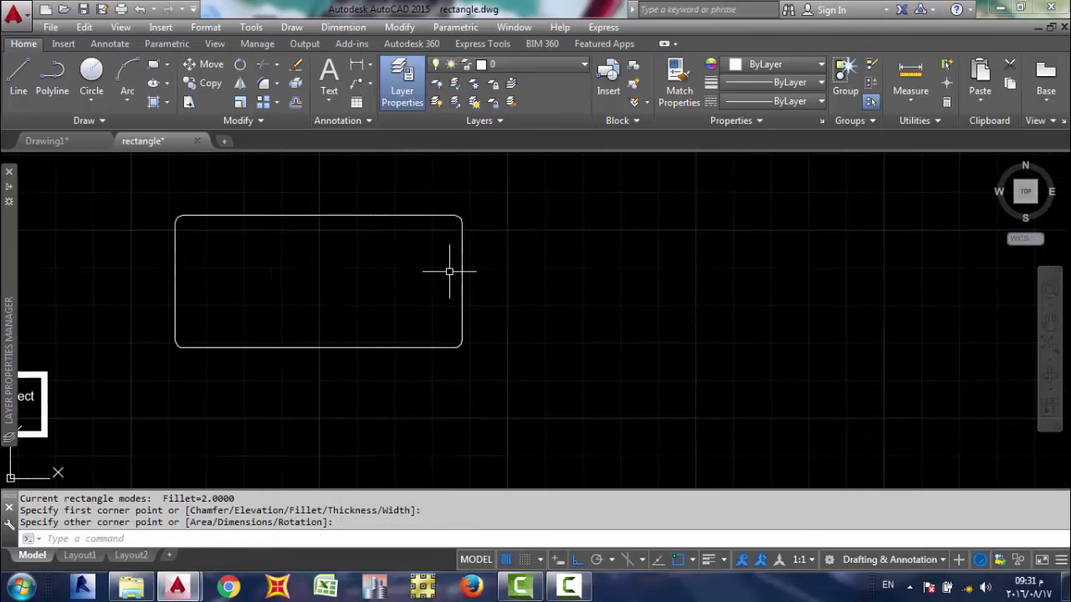
left_click(473, 240)
left_click(443, 247)
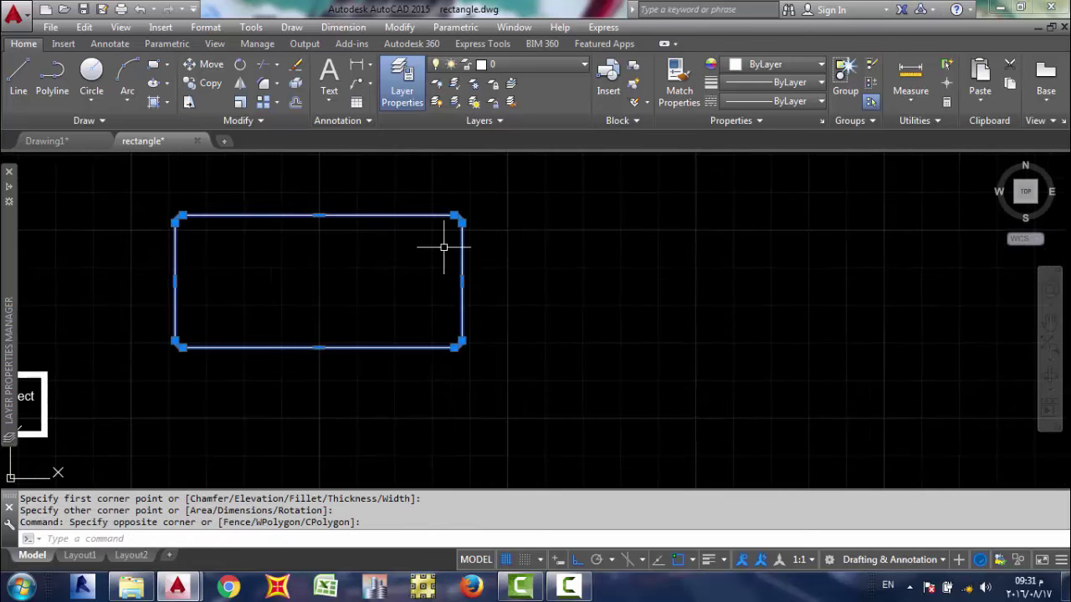
key("Delete")
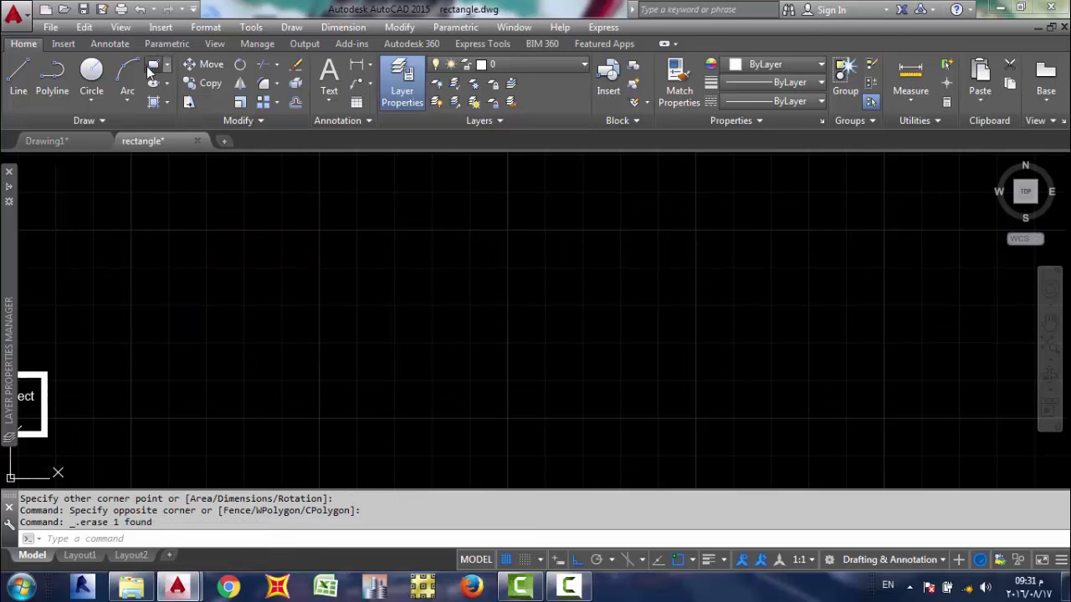
Reset the rectangle fillet radius to 0, draw a sharp-cornered test rectangle, and delete it
left_click(151, 66)
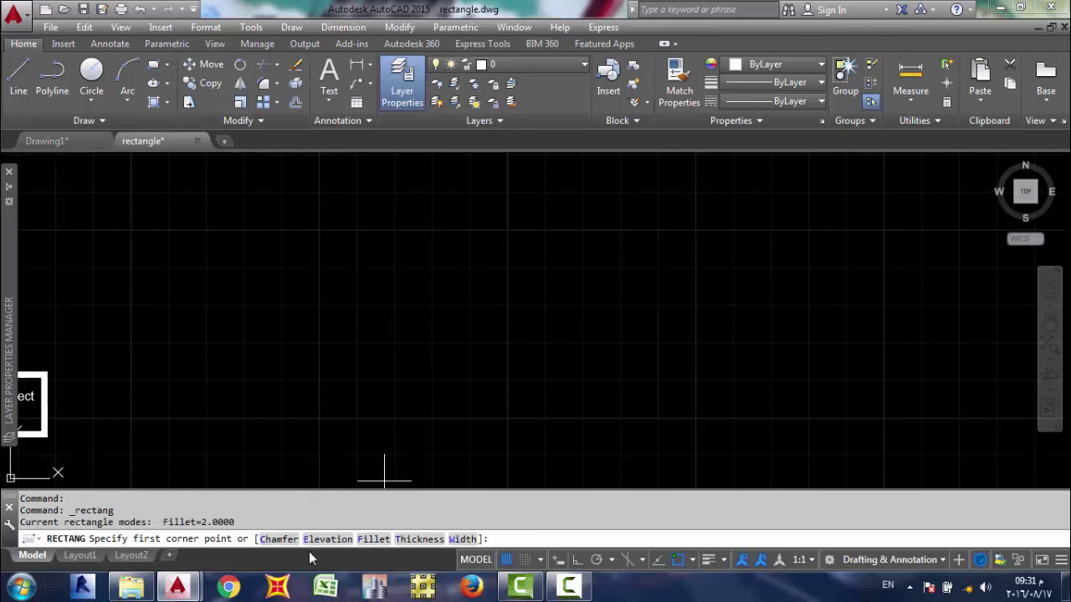
left_click(373, 539)
type("0")
key("Return")
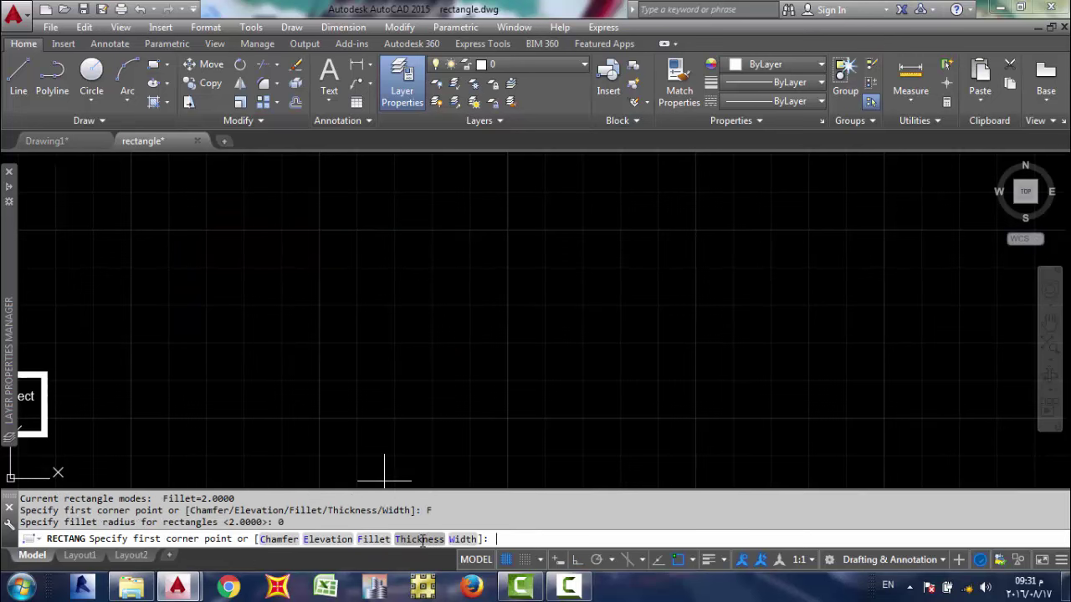
left_click(266, 346)
left_click(493, 221)
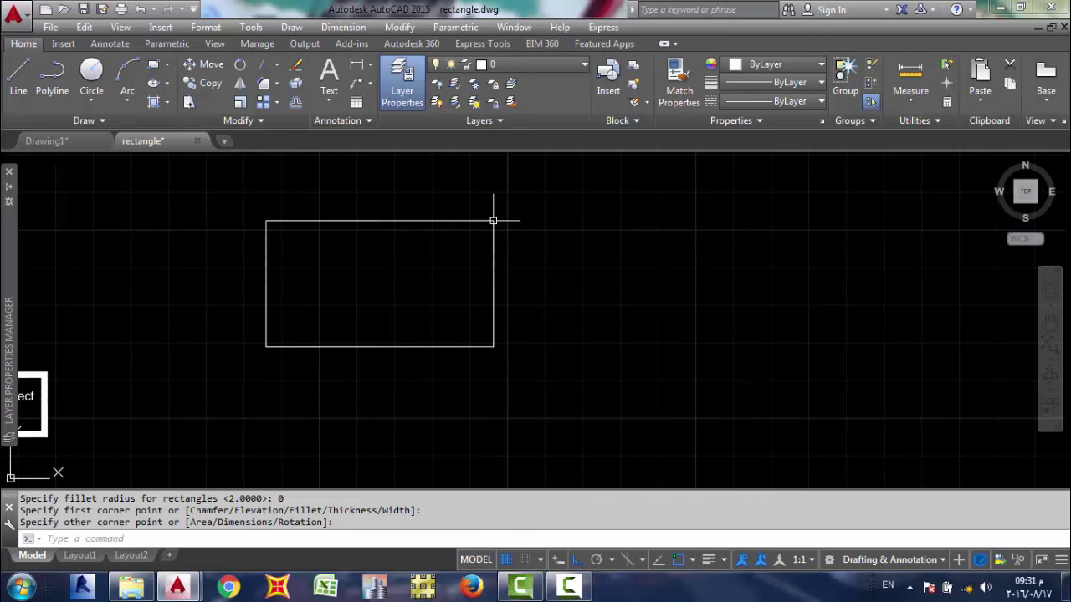
left_click(527, 241)
left_click(402, 215)
key("Delete")
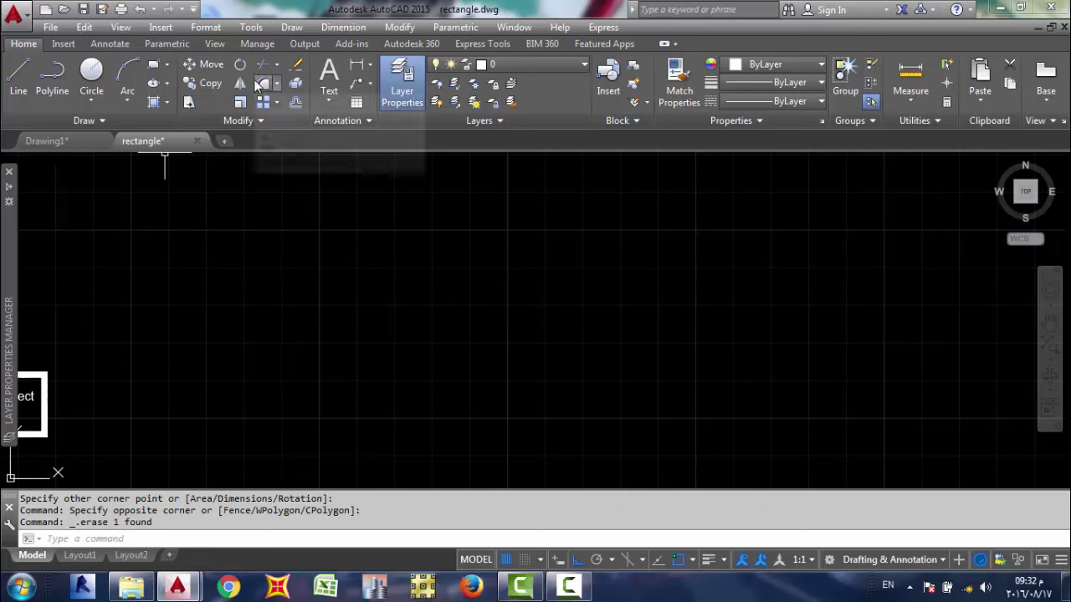
Draw a practice rectangle in empty space, start filleting its top edge, then cancel
left_click(154, 65)
left_click(253, 271)
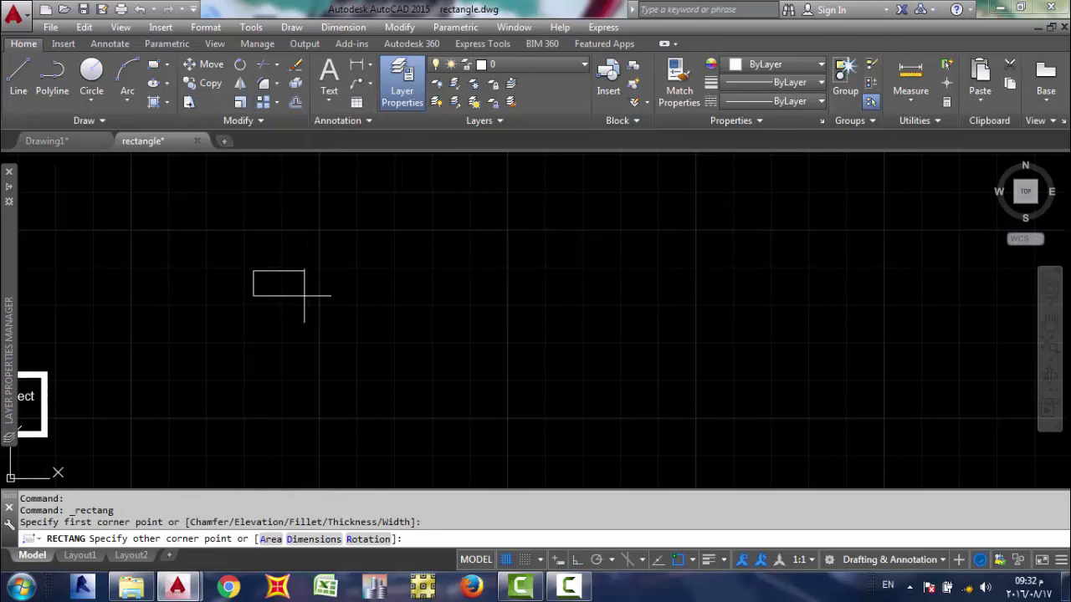
left_click(501, 386)
left_click(264, 83)
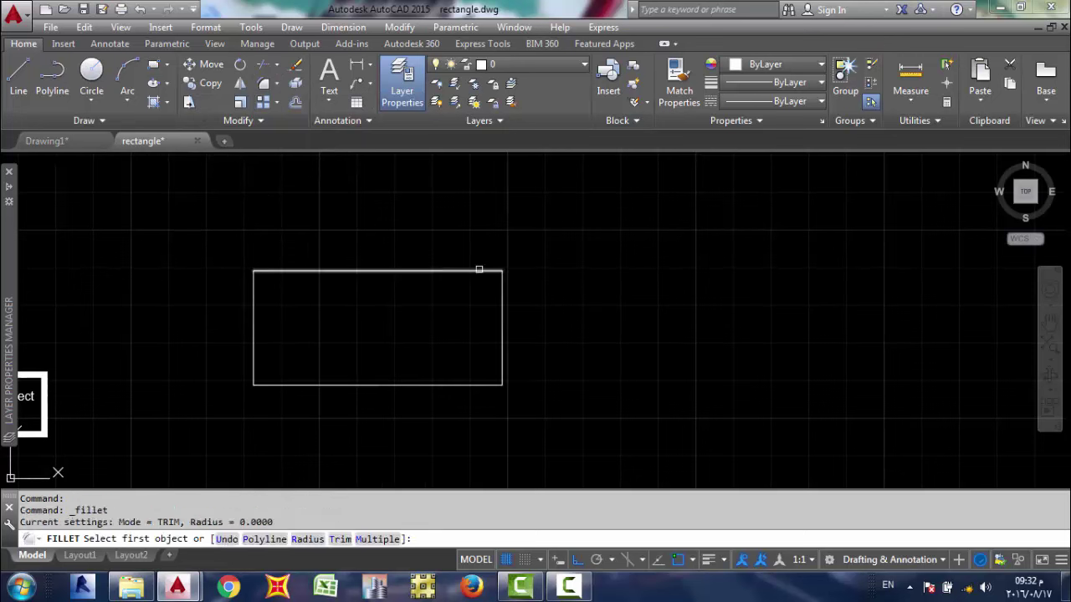
left_click(478, 269)
key("Escape")
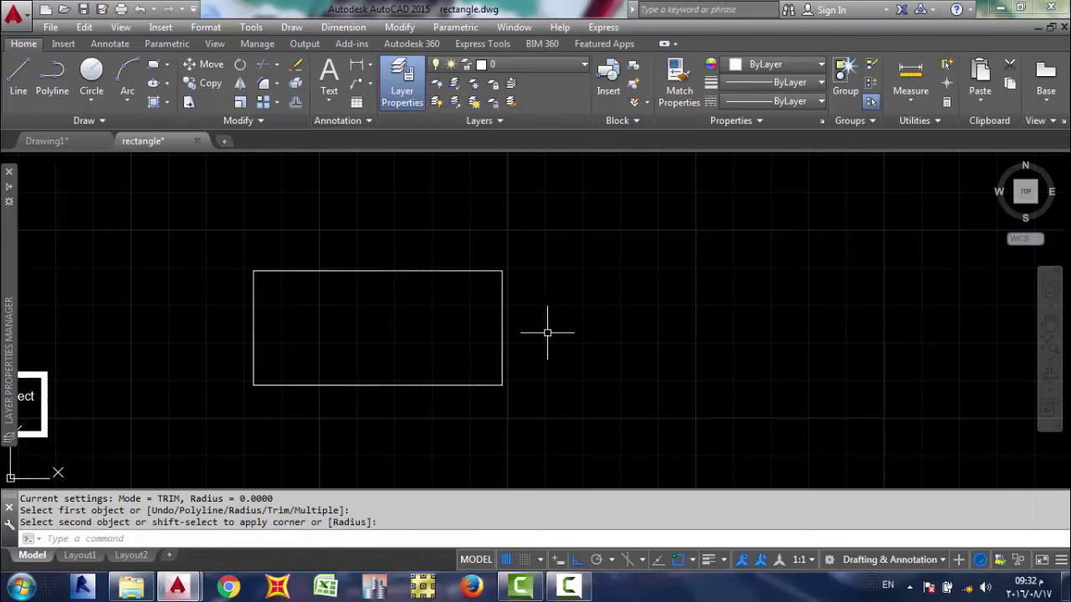
left_click(546, 329)
left_click(407, 263)
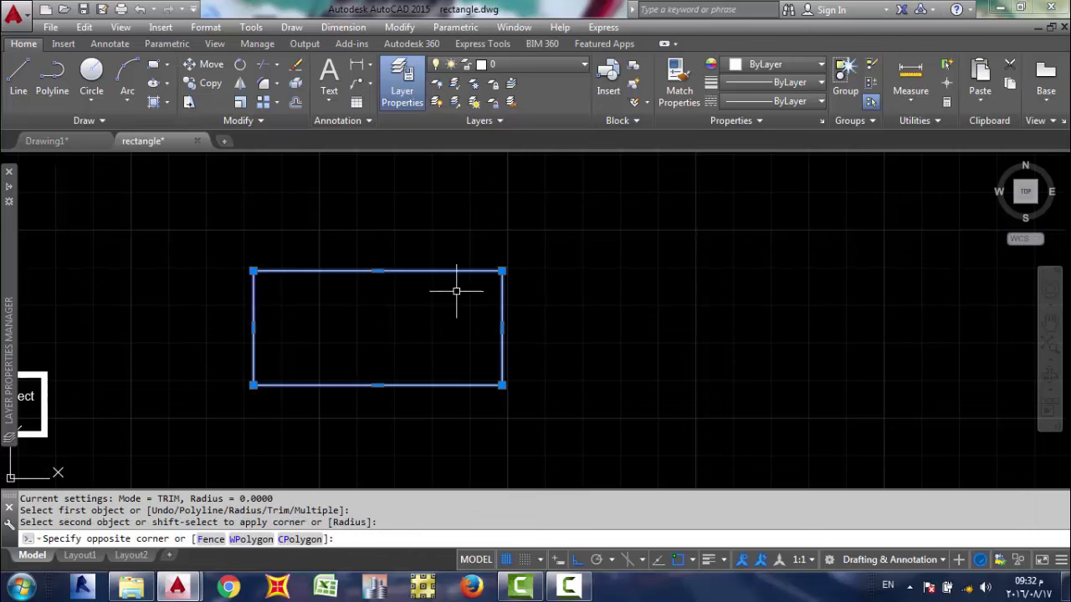
Try the Fillet radius option again, then window-select the practice rectangle and erase it
left_click(266, 84)
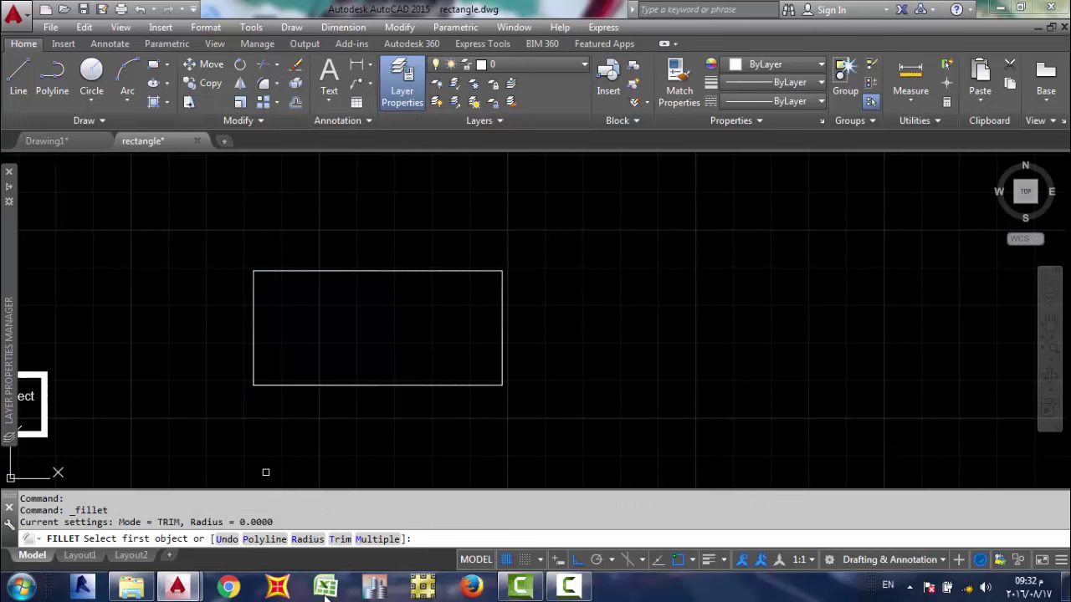
left_click(307, 538)
left_click(502, 271)
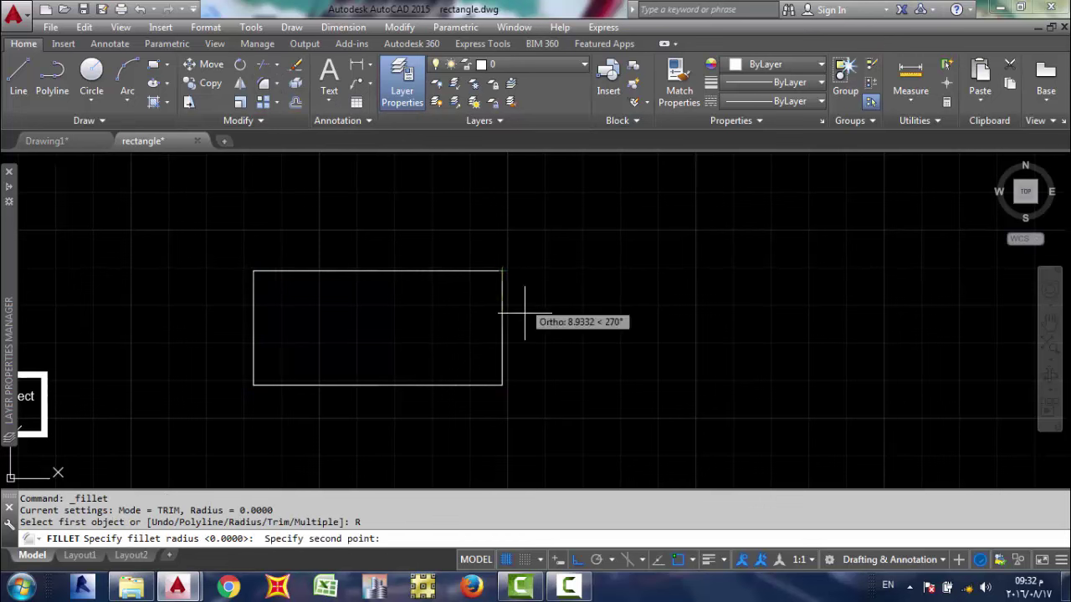
left_click(482, 274)
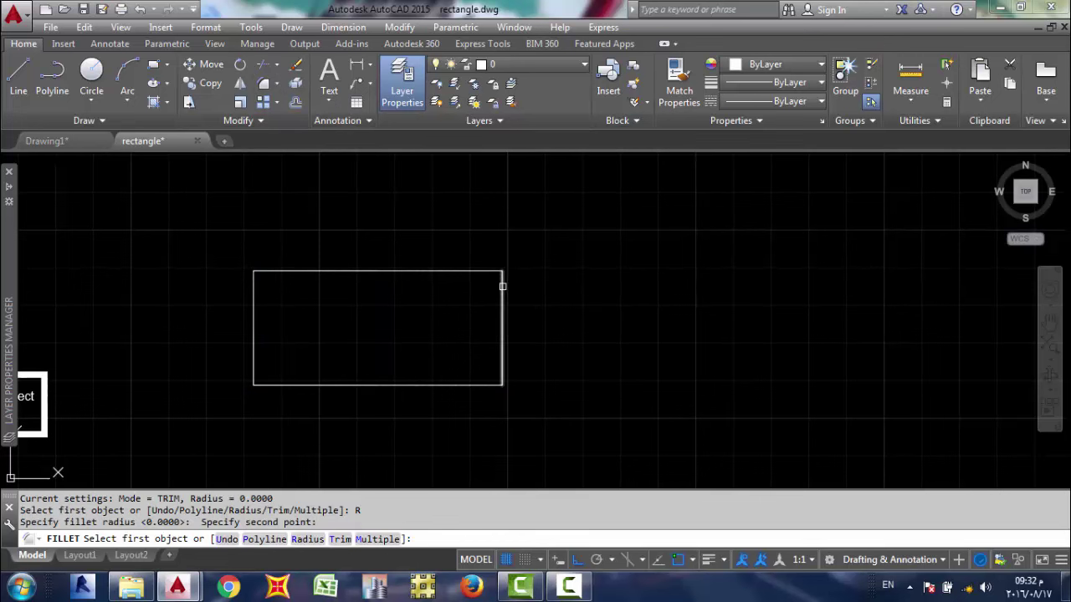
left_click(481, 271)
left_click(515, 324)
left_click(460, 270)
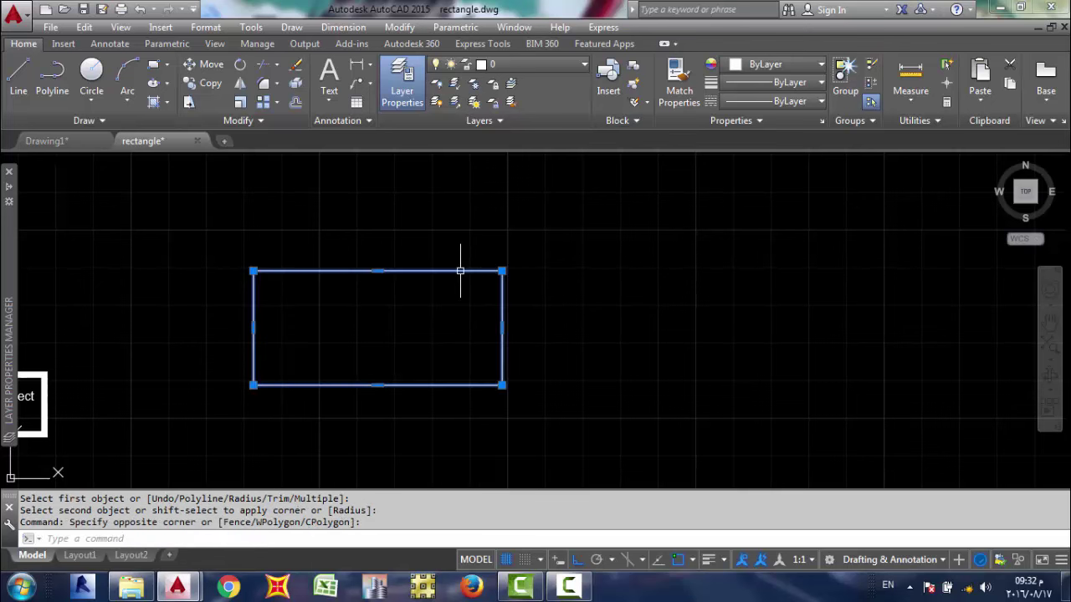
key("Delete")
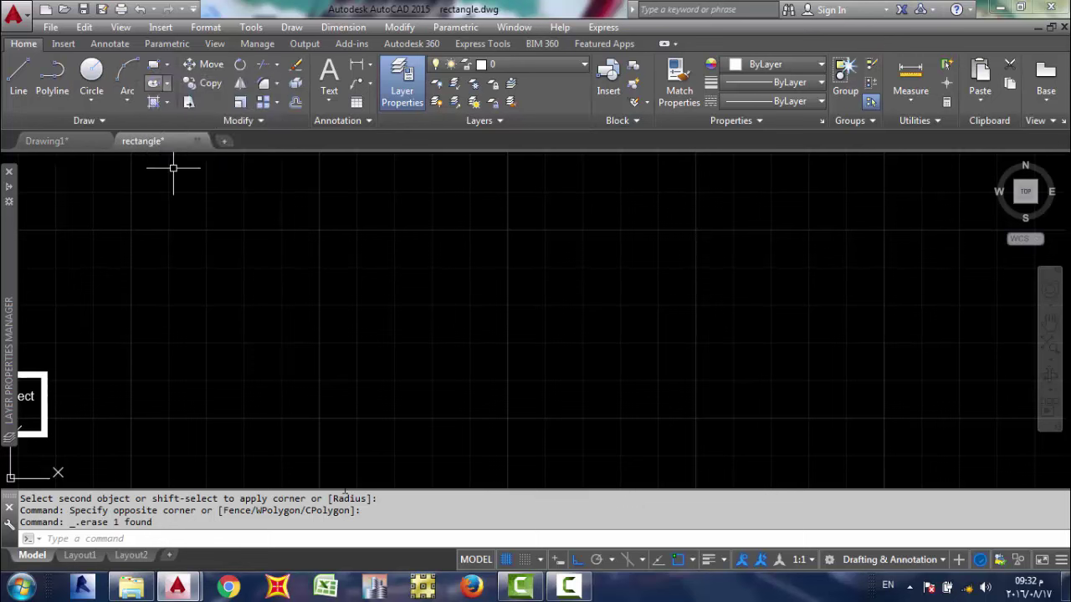
Show and hide the screen recorder controls, then pan to an empty area
left_click(569, 588)
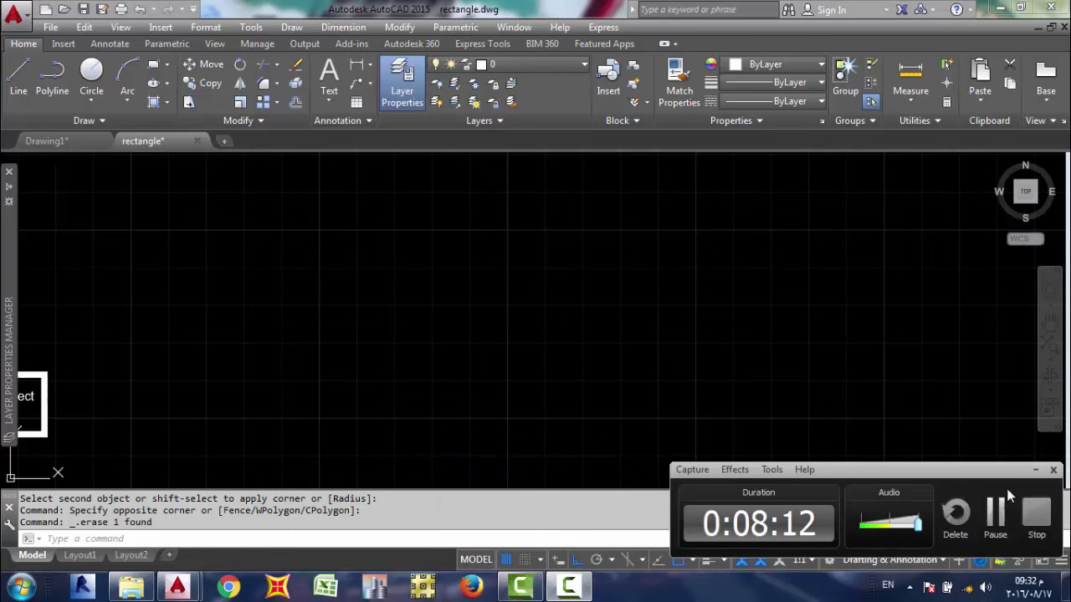
left_click(1035, 469)
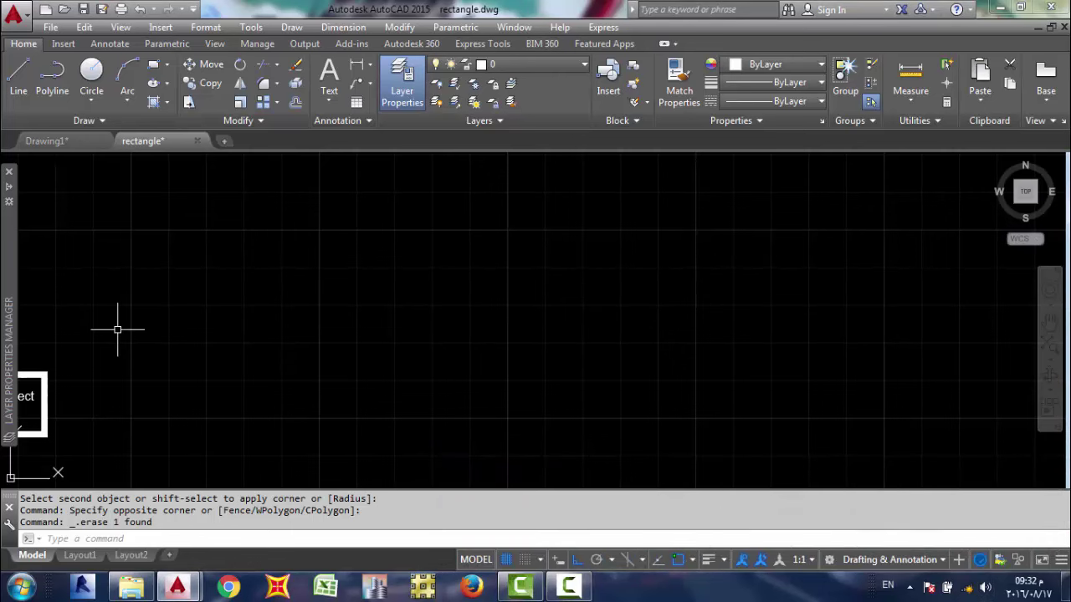
middle_click_drag(119, 299, 56, 380)
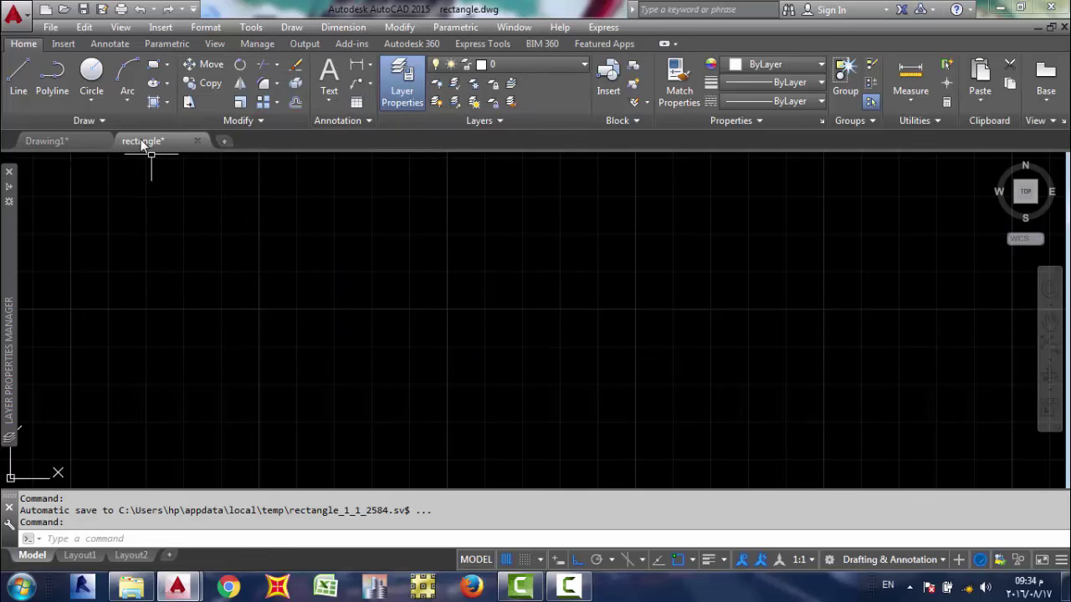
Pan and zoom to centre the exercise sheet with its notes, point markers and first two rectangles
scroll(184, 232, "down", 2)
middle_click_drag(282, 364, 413, 303)
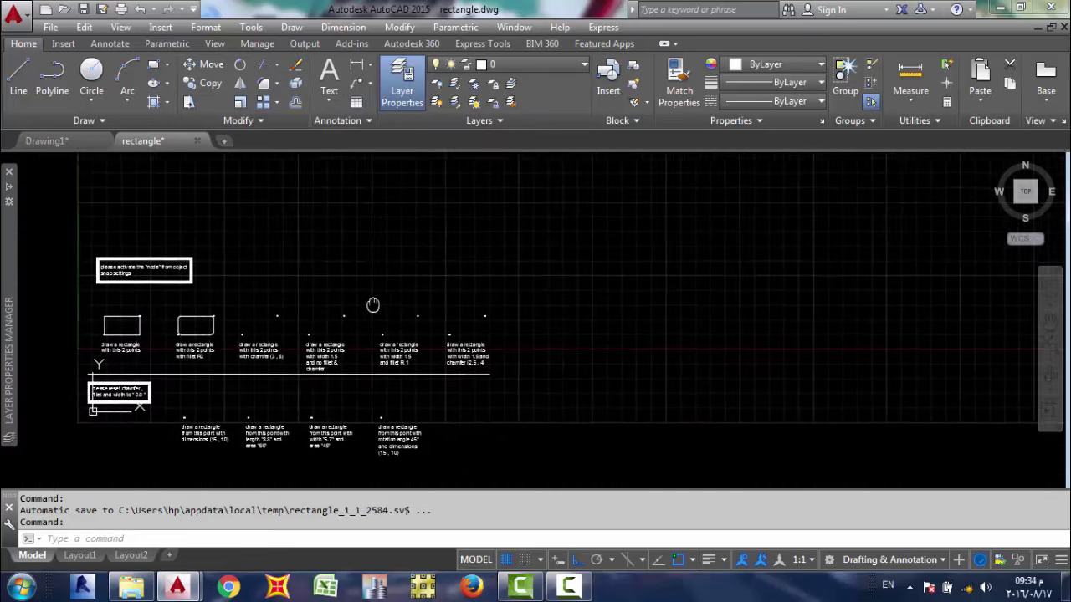
scroll(326, 322, "up", 2)
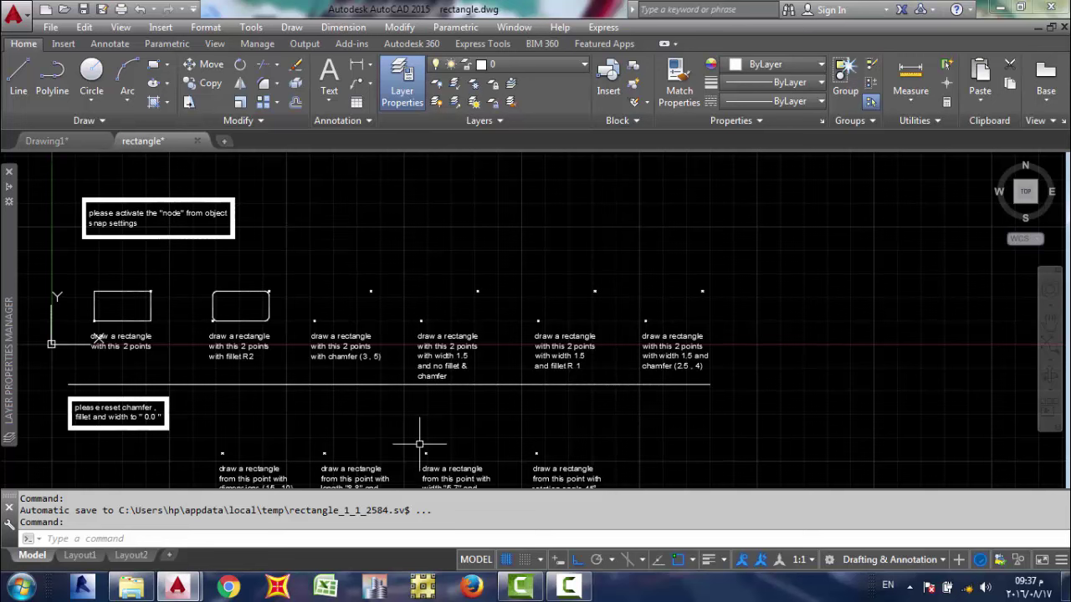
left_click(573, 587)
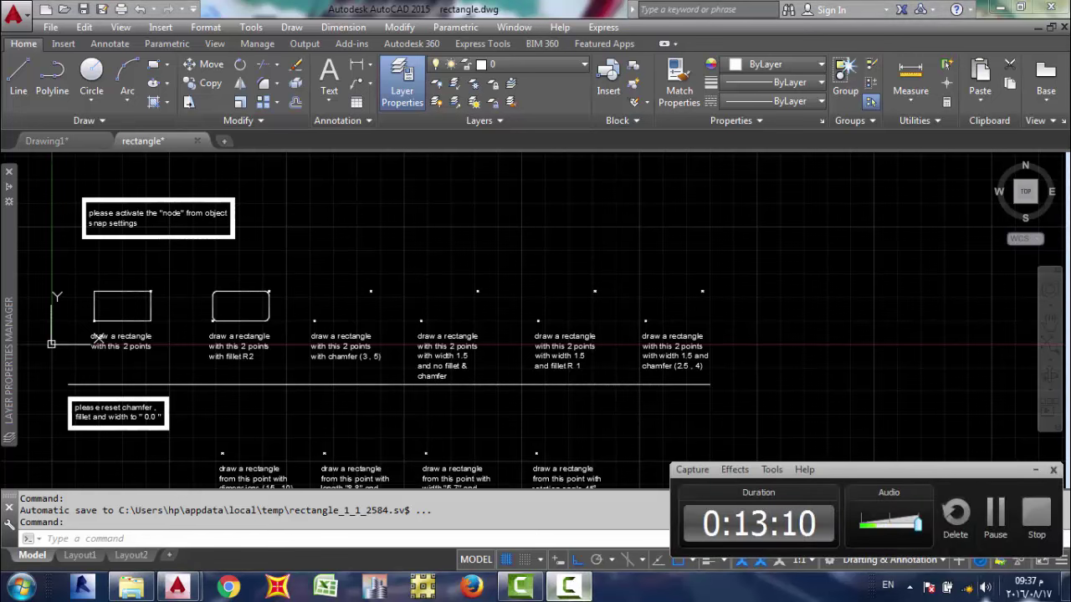
left_click(1036, 470)
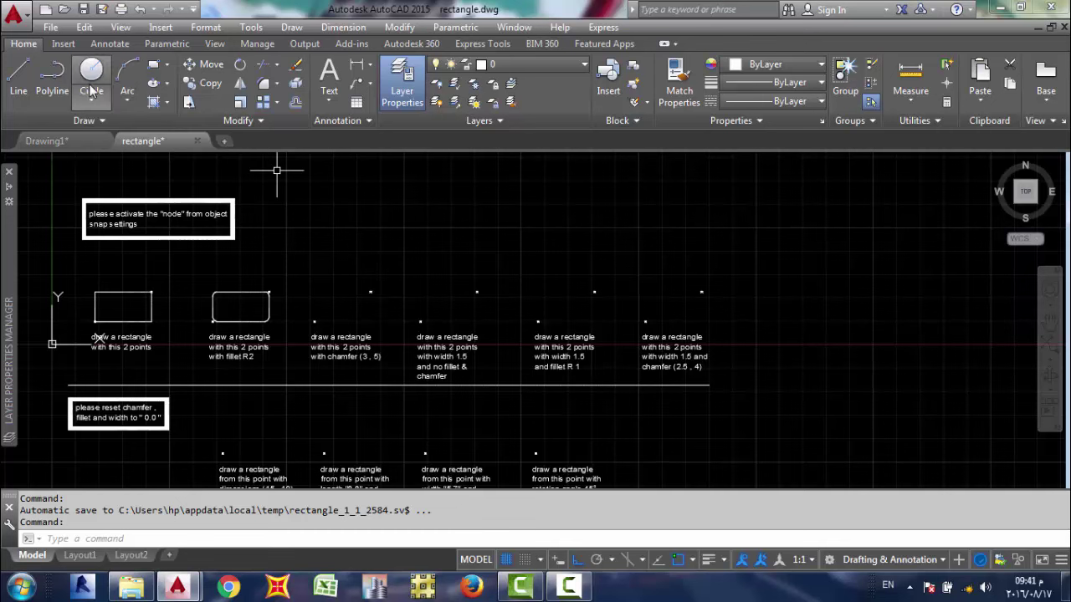
left_click(125, 95)
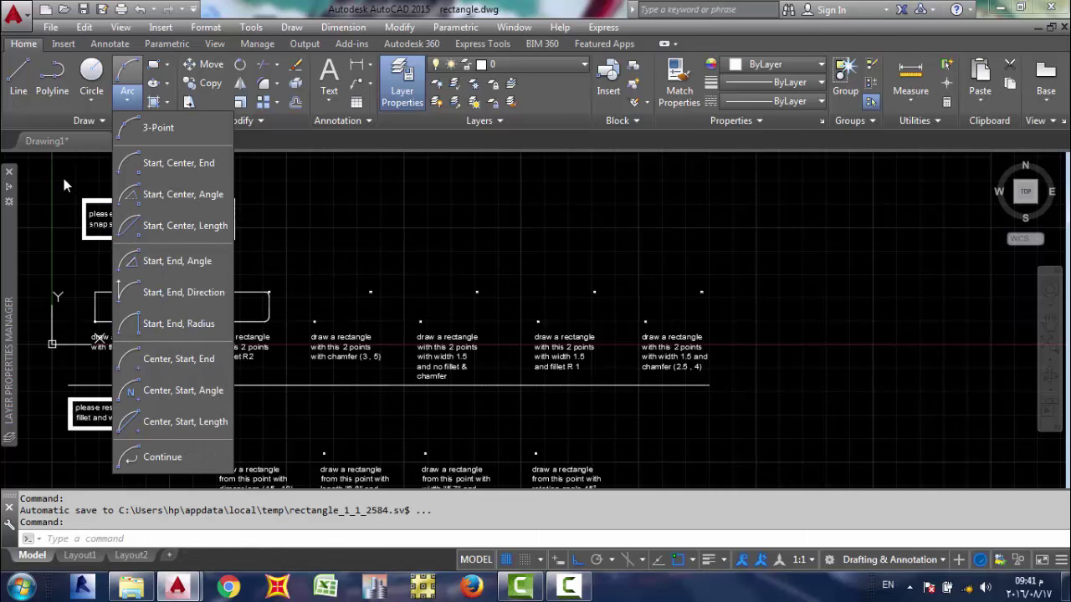
left_click(64, 178)
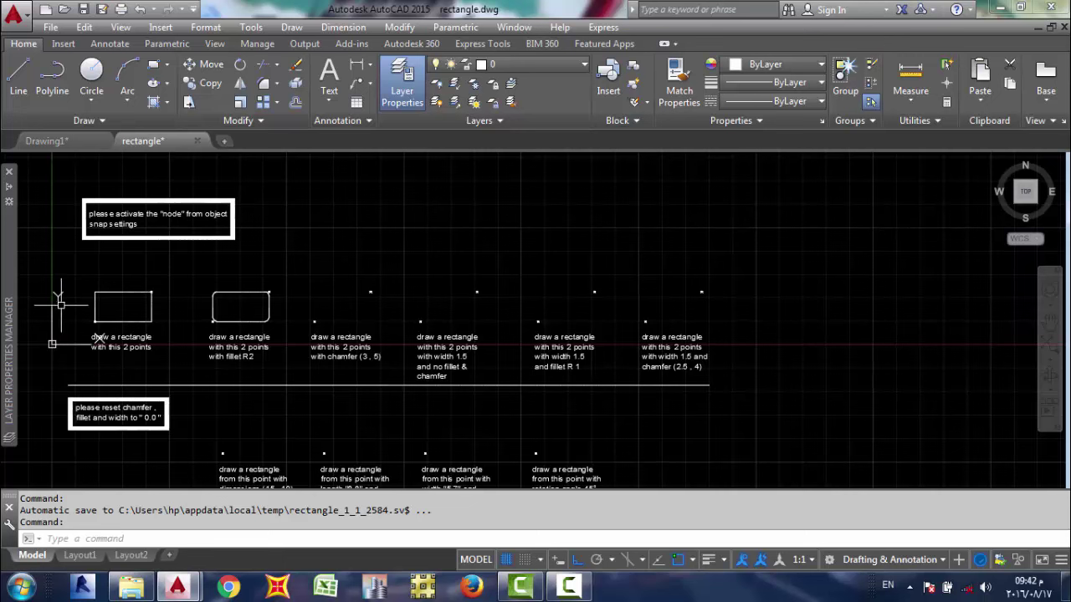
Pause the screen recording and zoom in on the first exercises' point pairs
left_click(569, 587)
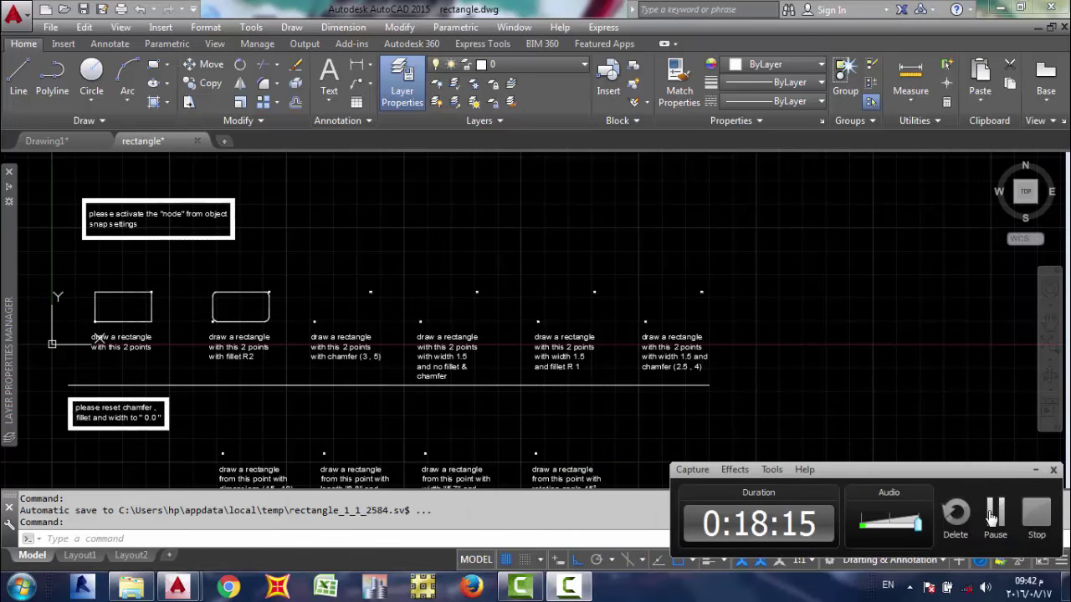
left_click(994, 512)
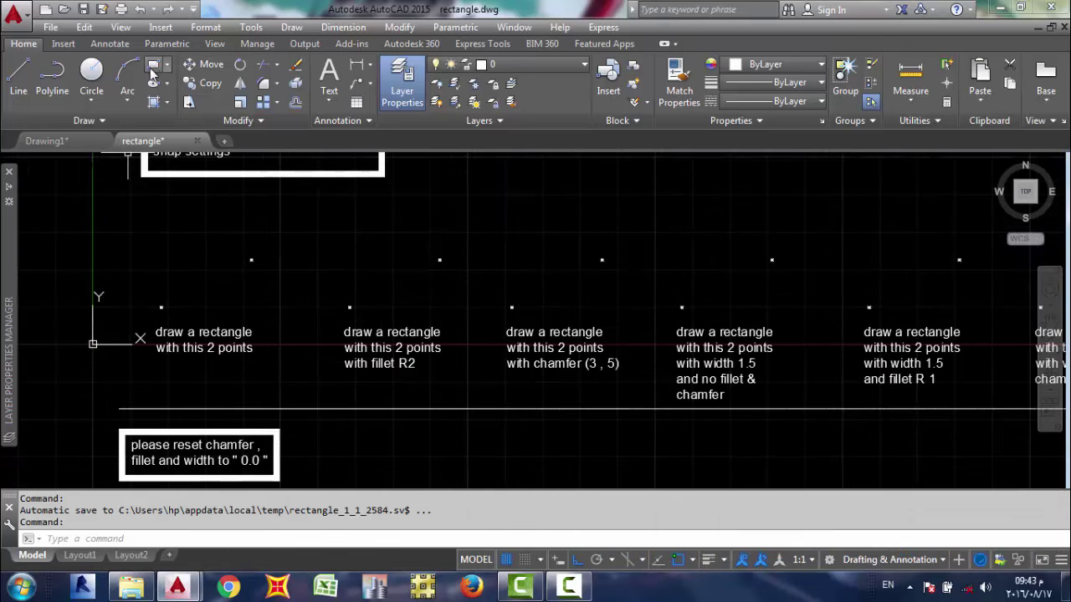
scroll(155, 268, "down", 2)
middle_click_drag(154, 245, 251, 264)
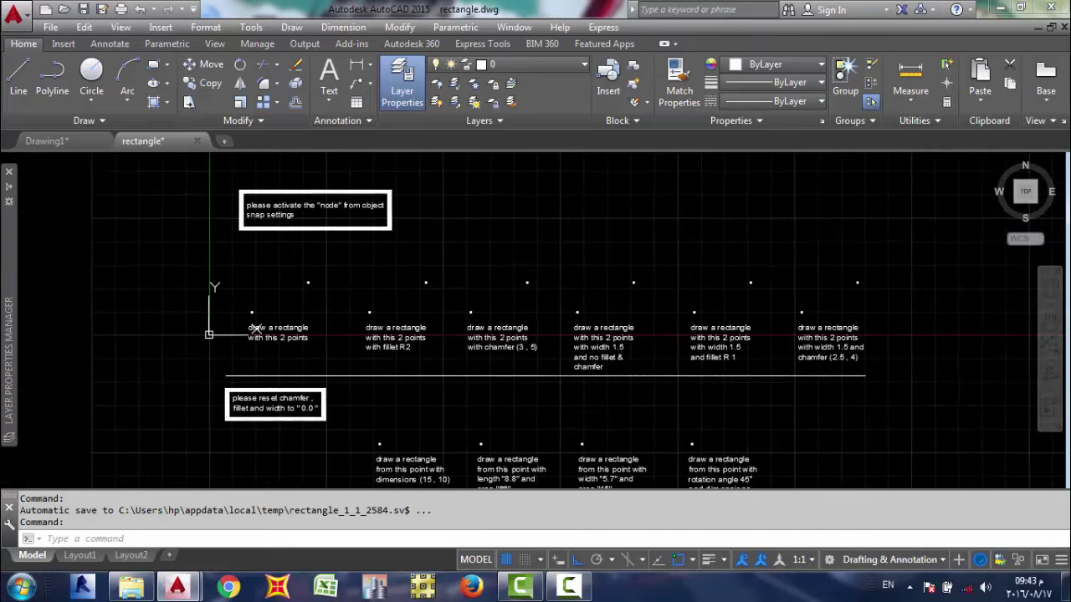
scroll(251, 263, "up", 4)
scroll(253, 305, "down", 2)
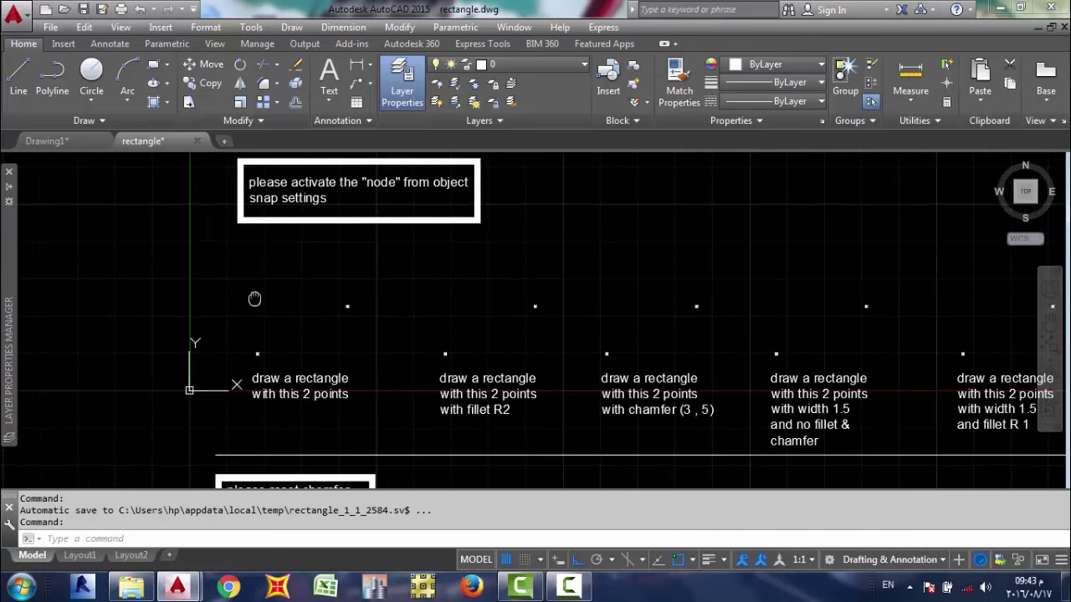
scroll(254, 298, "up", 2)
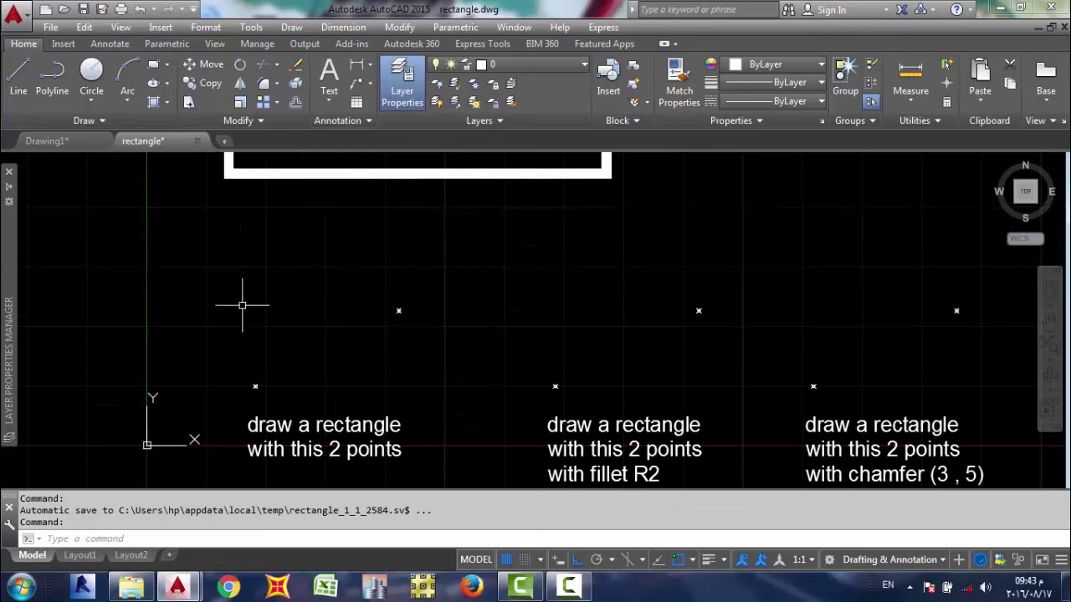
Draw a plain rectangle between exercise 1's lower-left and upper-right points
left_click(153, 67)
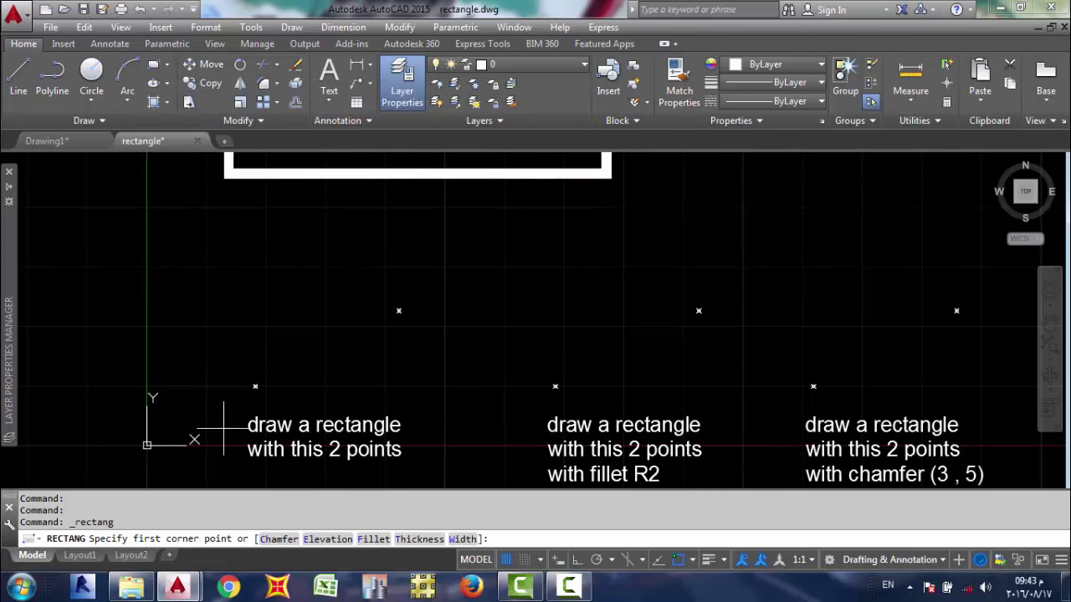
left_click(255, 386)
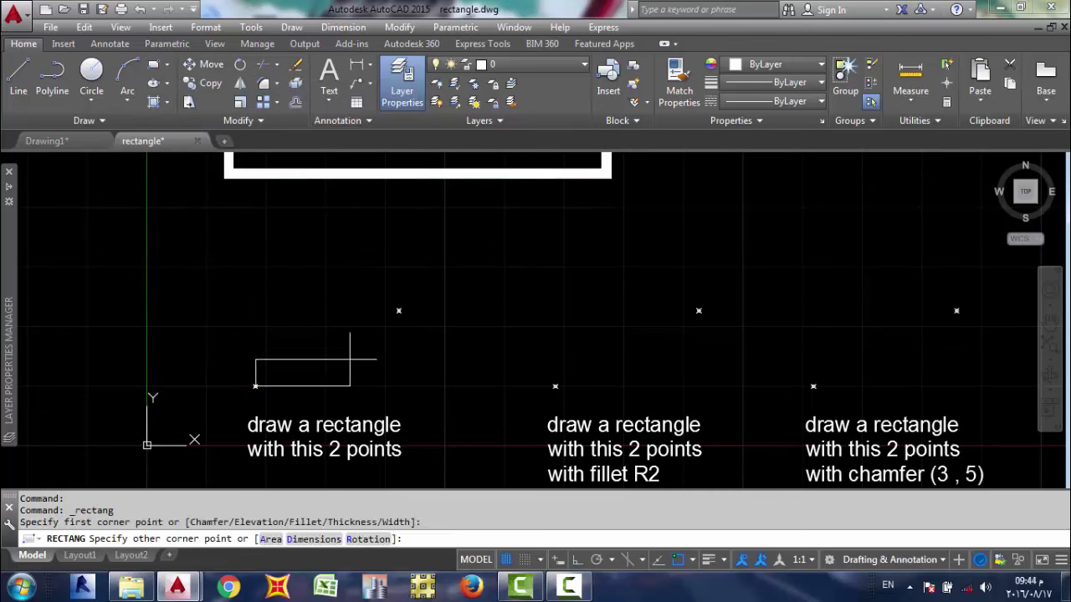
left_click(398, 311)
middle_click_drag(521, 337, 359, 311)
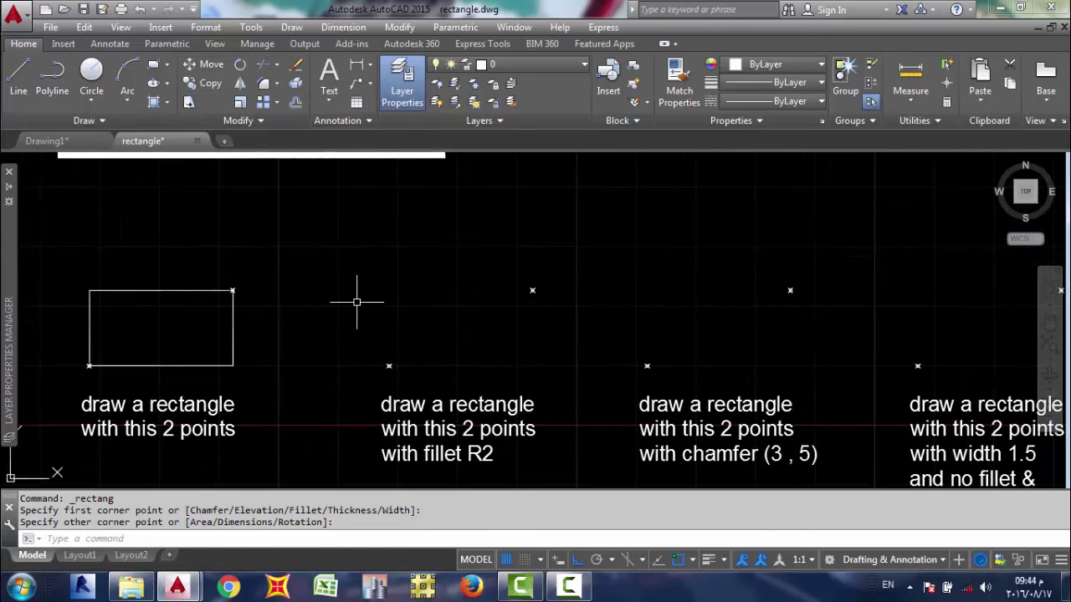
Draw a rectangle with fillet radius 2 on the fillet R2 exercise's two points
left_click(153, 67)
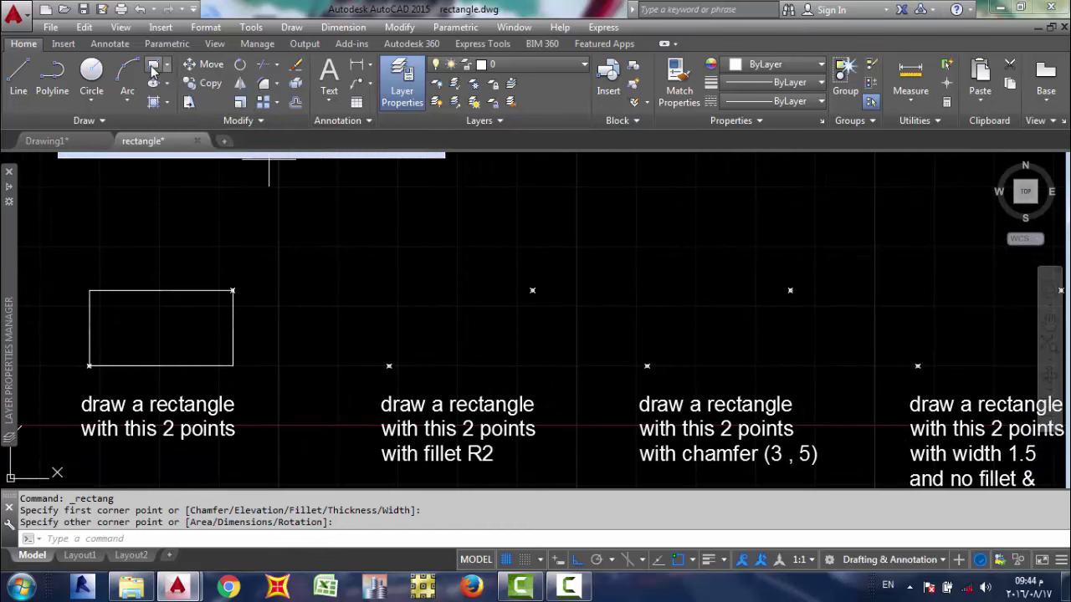
left_click(374, 540)
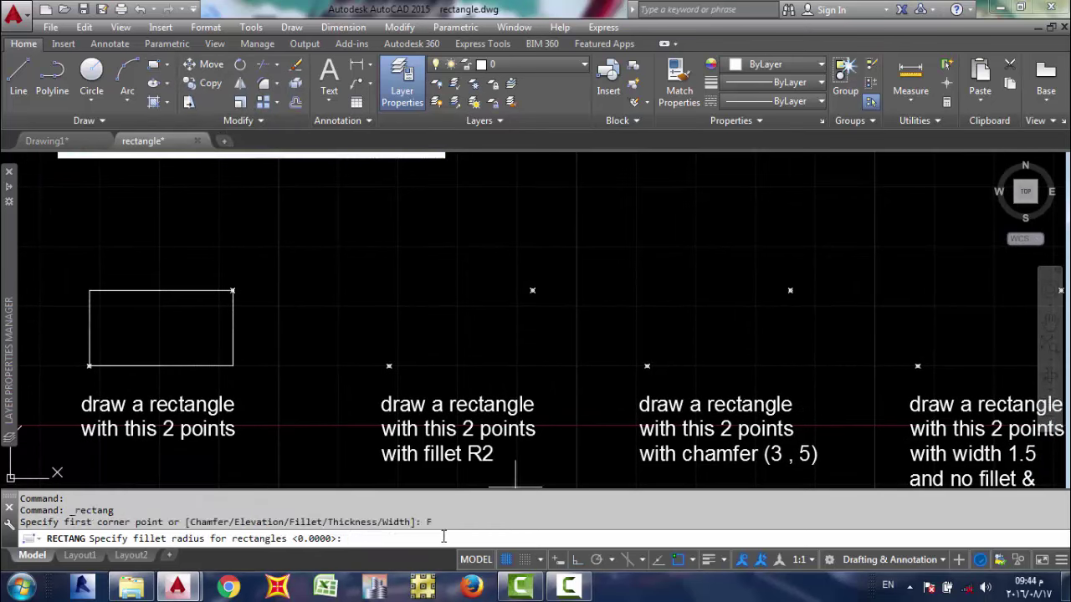
type("2")
key("Return")
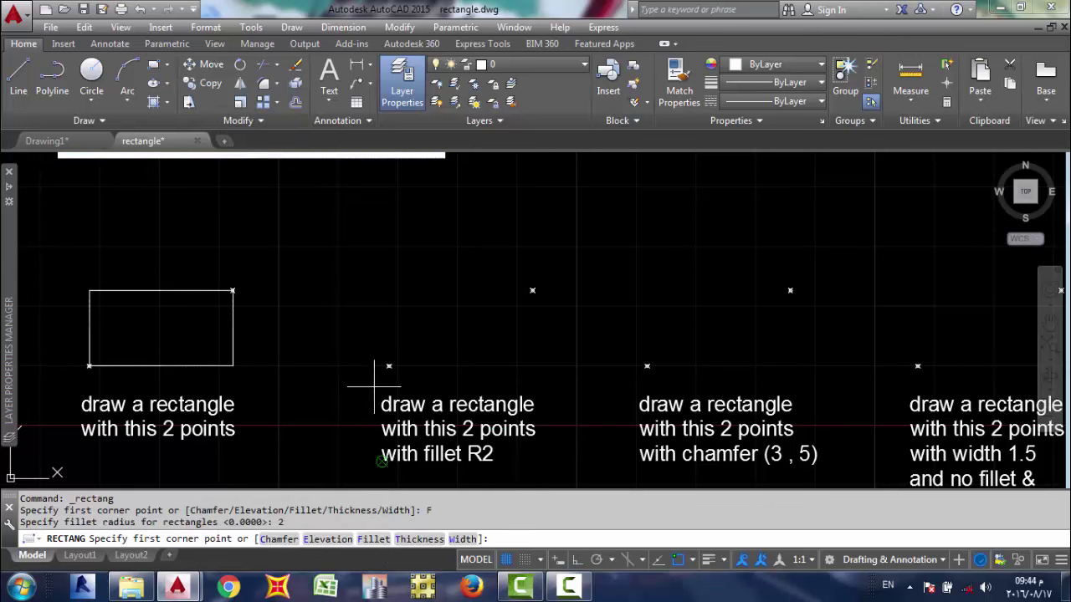
left_click(389, 365)
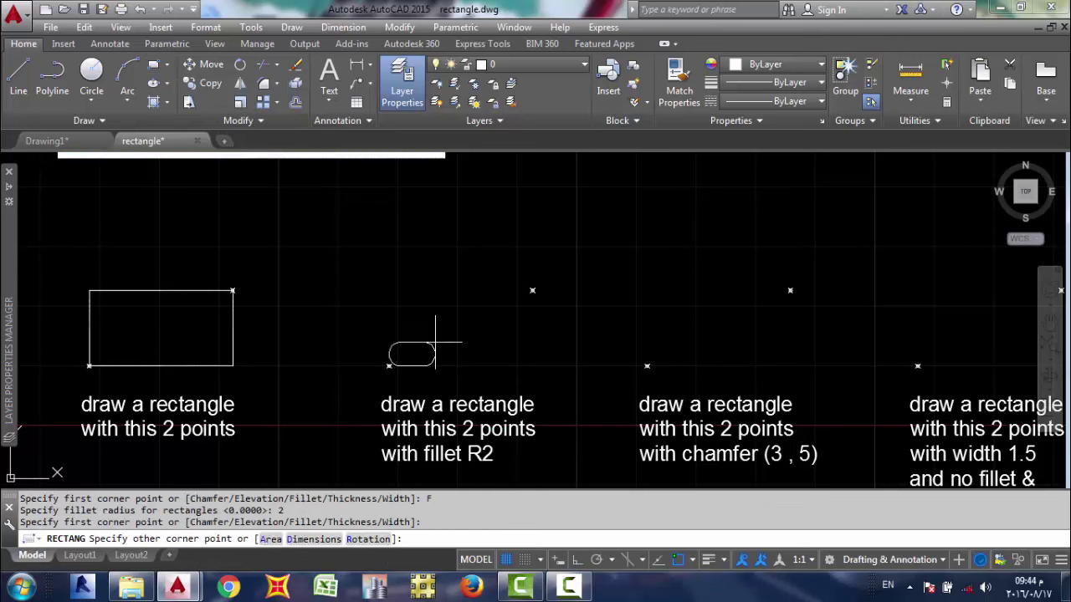
left_click(532, 291)
mouse_move(639, 327)
middle_mouse_down()
mouse_move(611, 311)
mouse_move(520, 302)
middle_mouse_up()
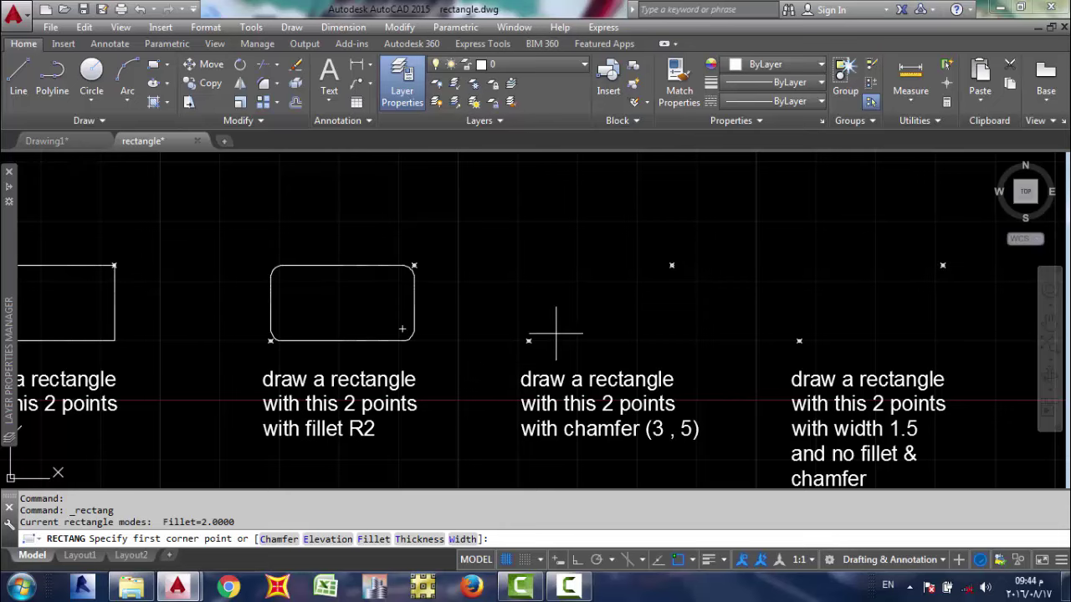
Reset the rectangle fillet radius to 0 before the chamfer exercise
middle_click_drag(544, 330, 500, 313)
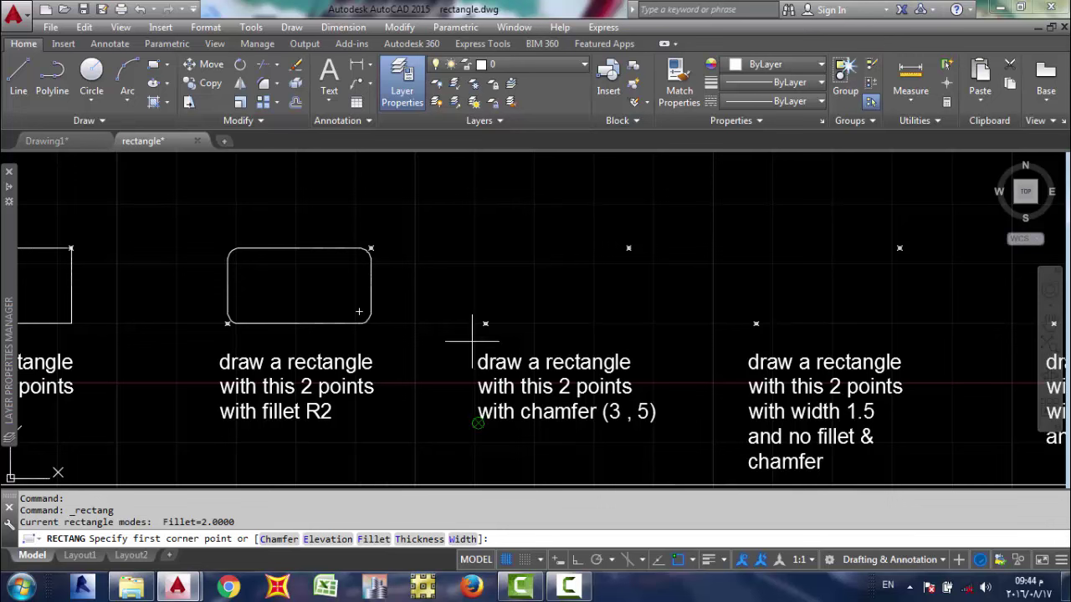
left_click(373, 539)
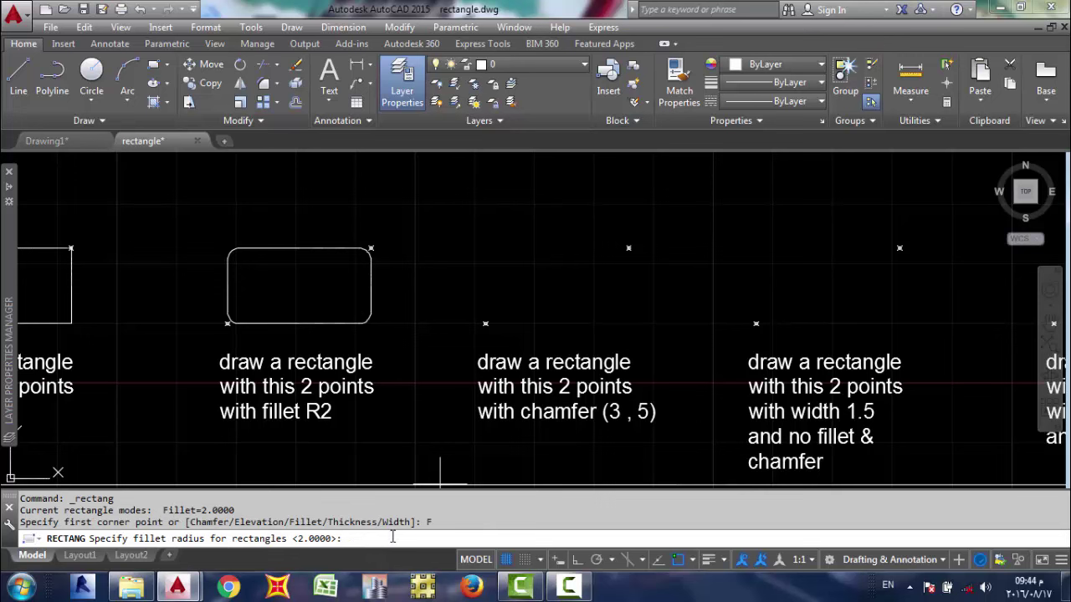
type("0")
key("Return")
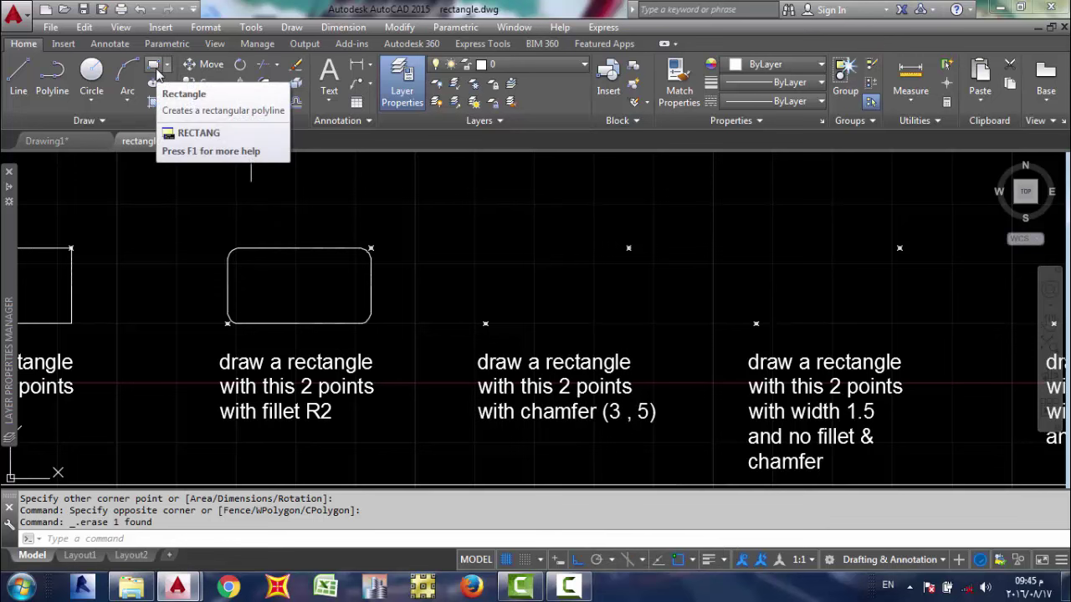
left_click(155, 73)
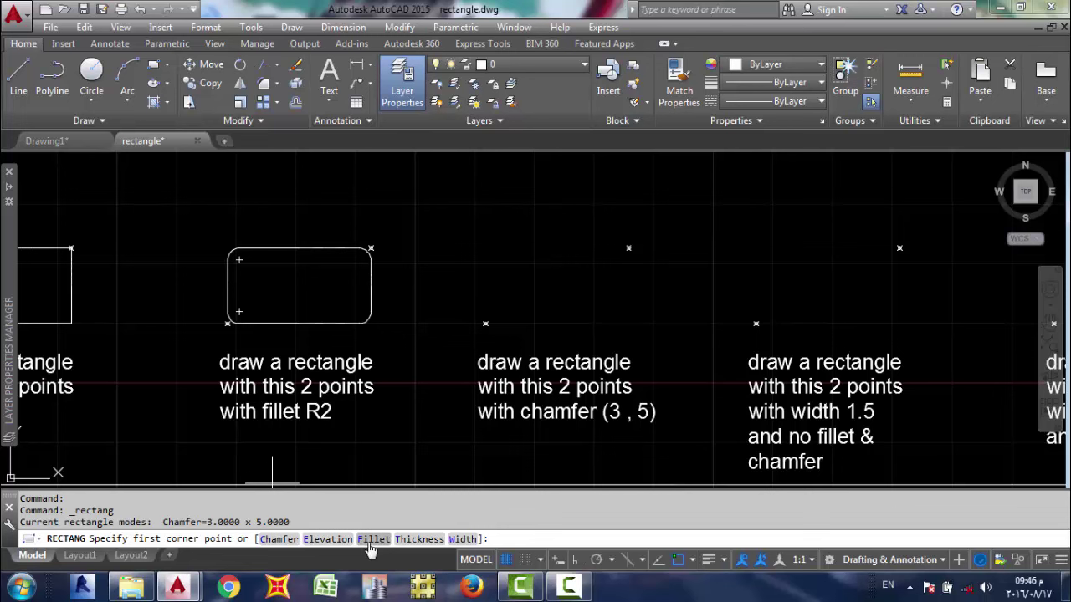
Draw a rectangle with chamfer distances 3 and 5 across the chamfer (3, 5) exercise's points
left_click(287, 540)
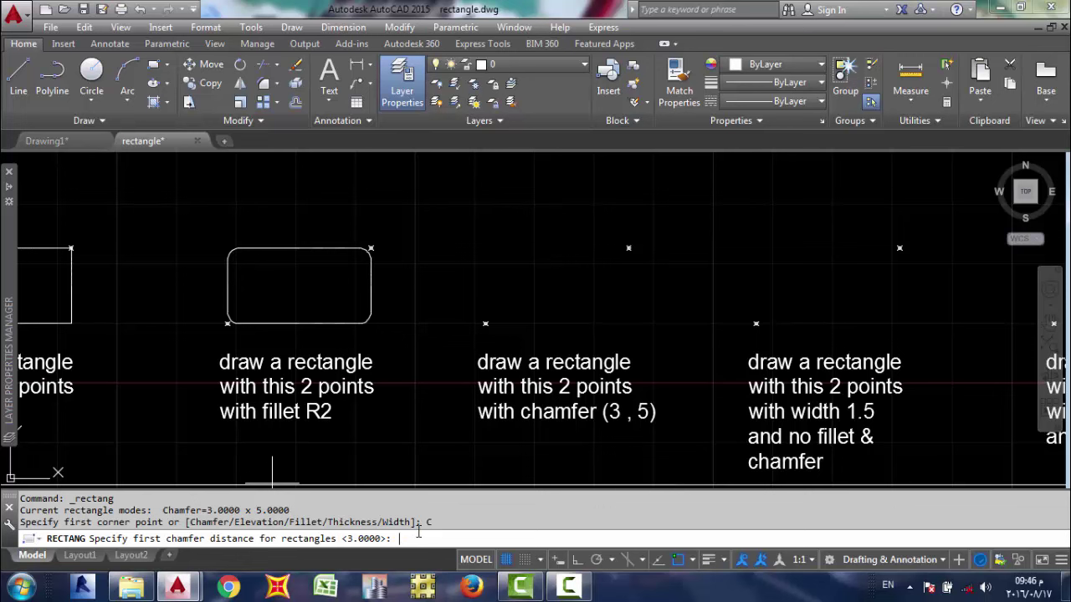
type("3")
key("Return")
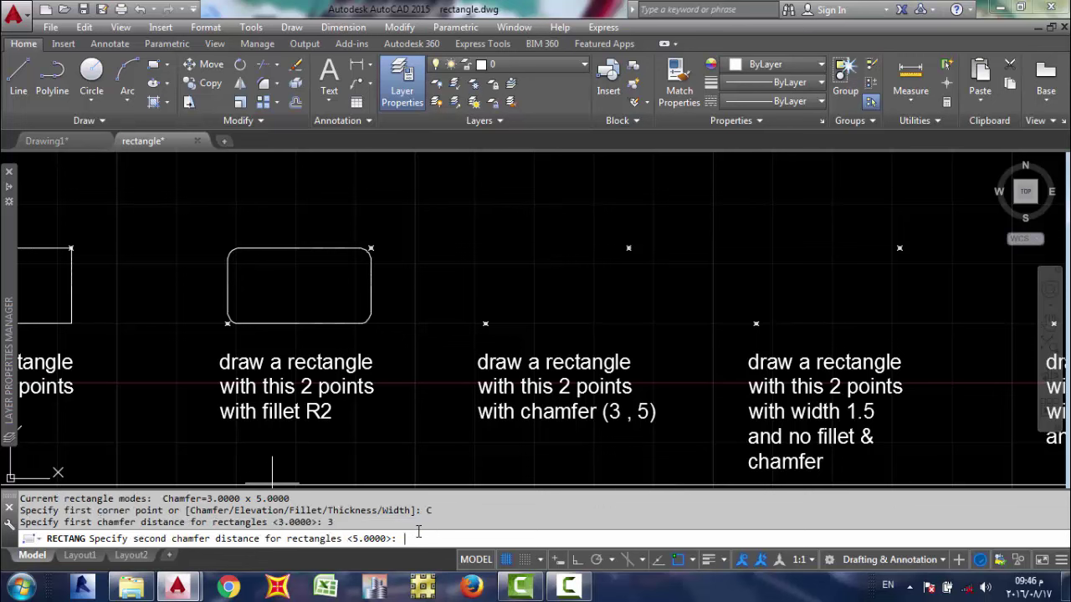
type("5")
key("Return")
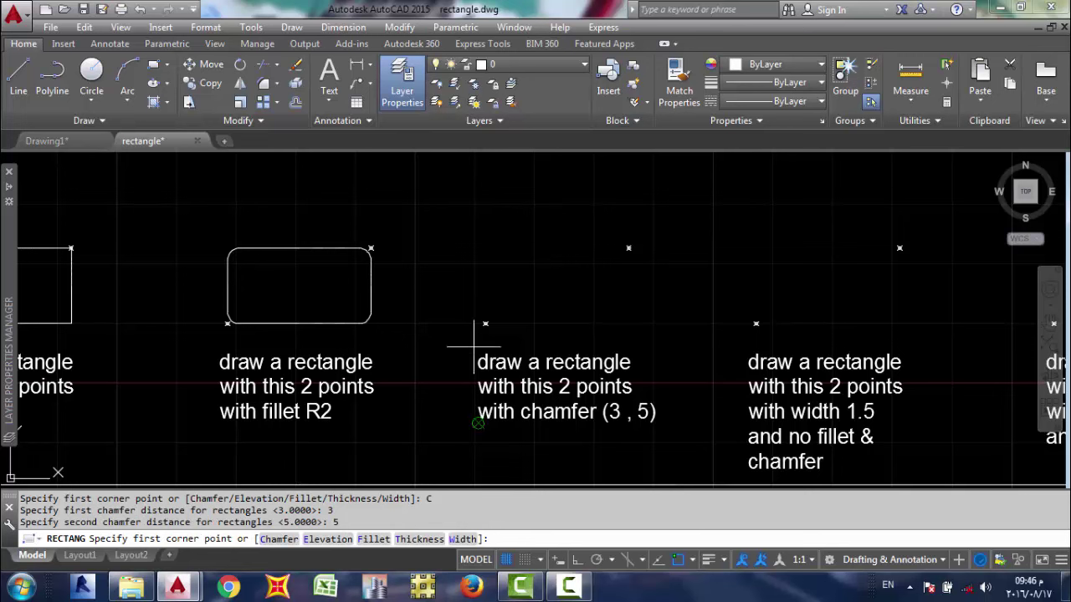
left_click(485, 322)
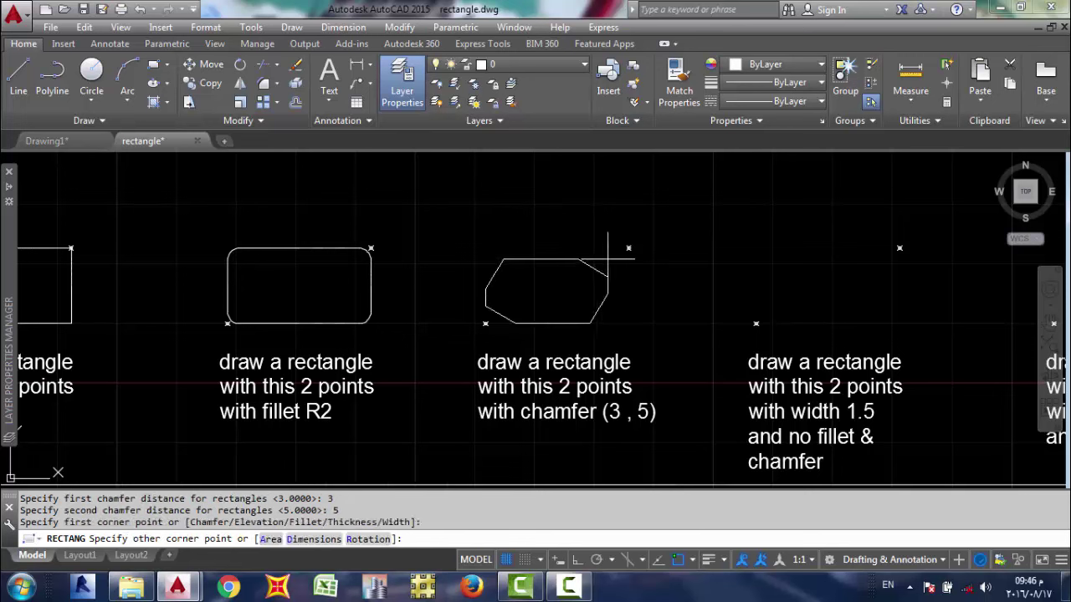
left_click(628, 247)
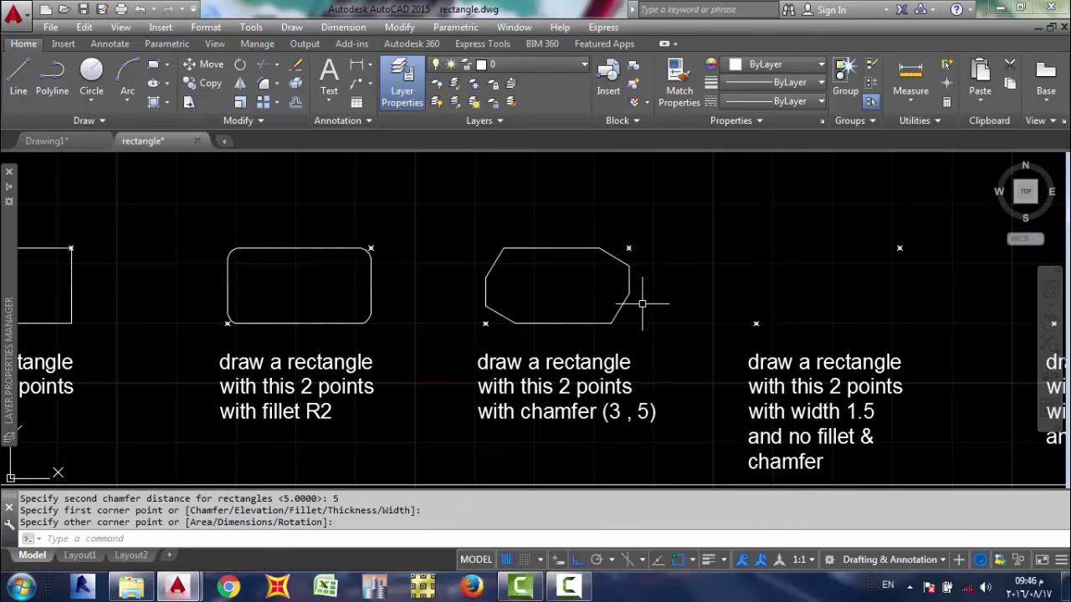
mouse_move(728, 303)
middle_mouse_down()
mouse_move(507, 262)
mouse_move(524, 289)
mouse_move(509, 298)
middle_mouse_up()
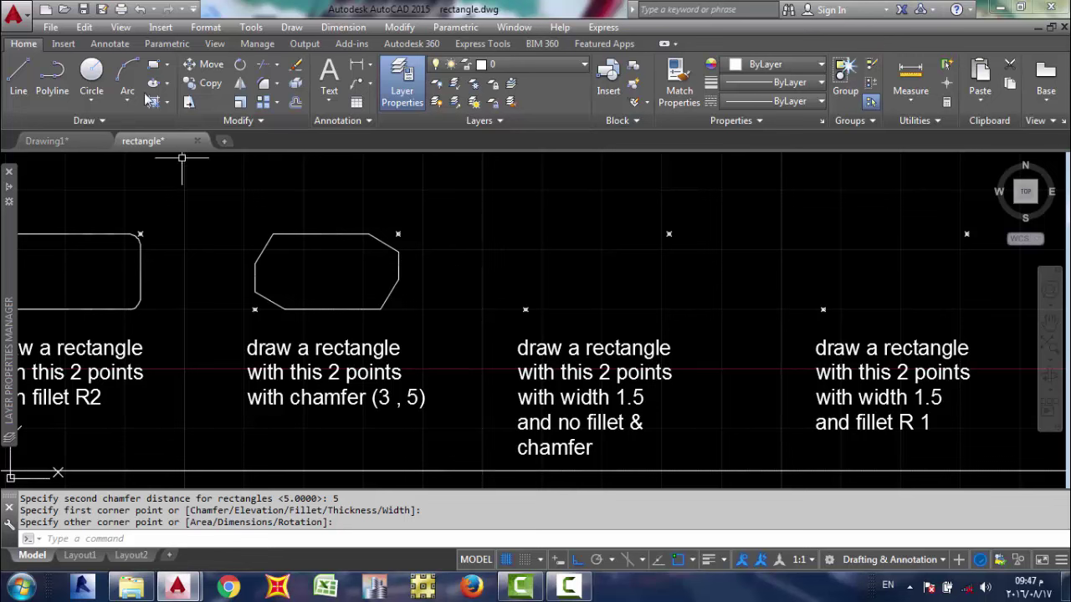
Reset the rectangle chamfer distances to 0 and 0
left_click(153, 65)
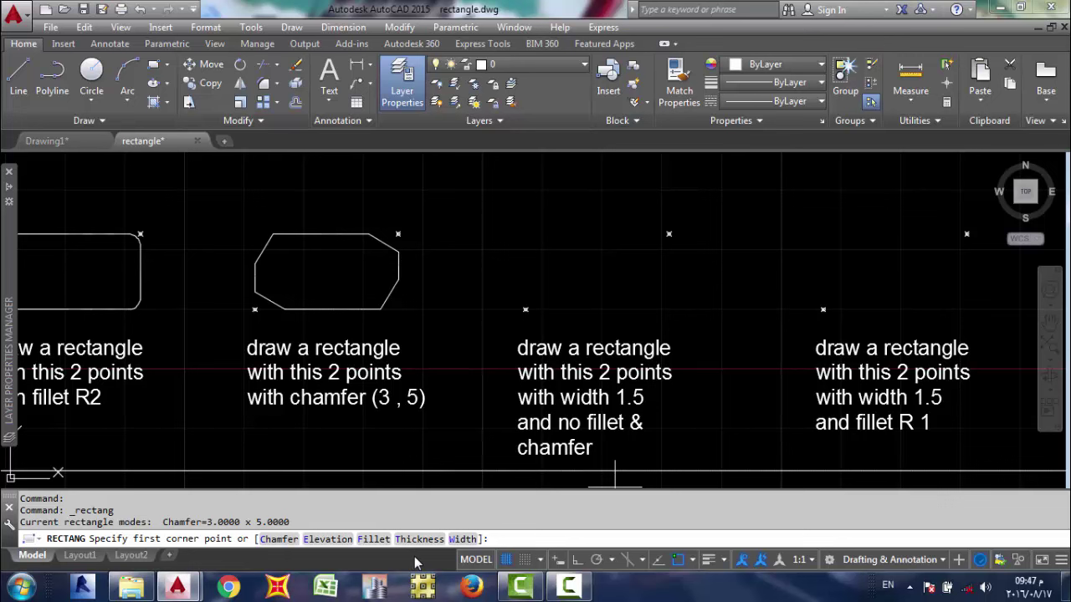
left_click(279, 539)
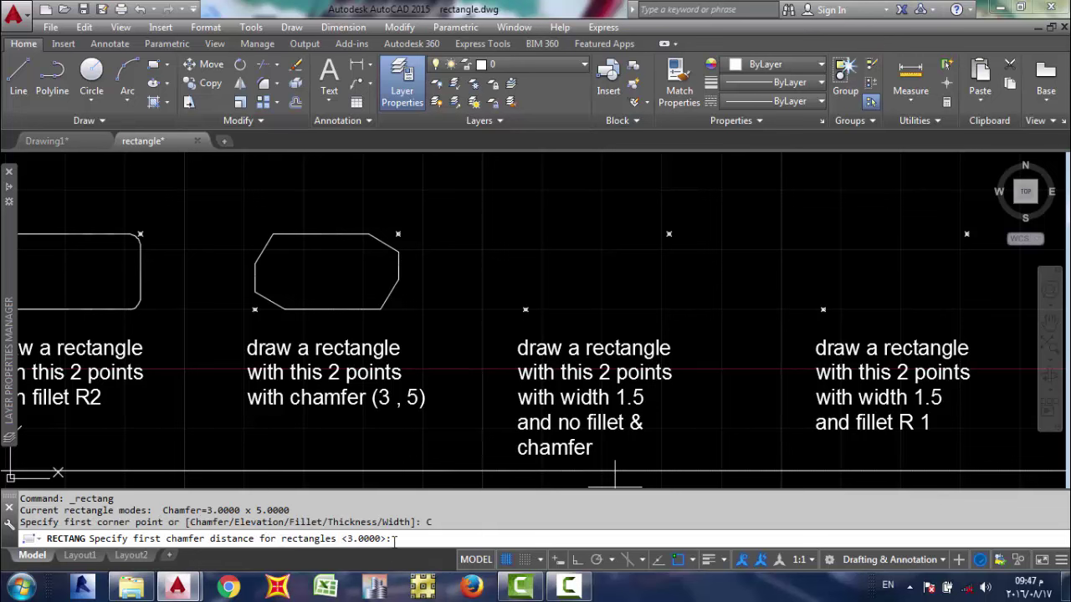
type("0")
key("Return")
type("0")
key("Return")
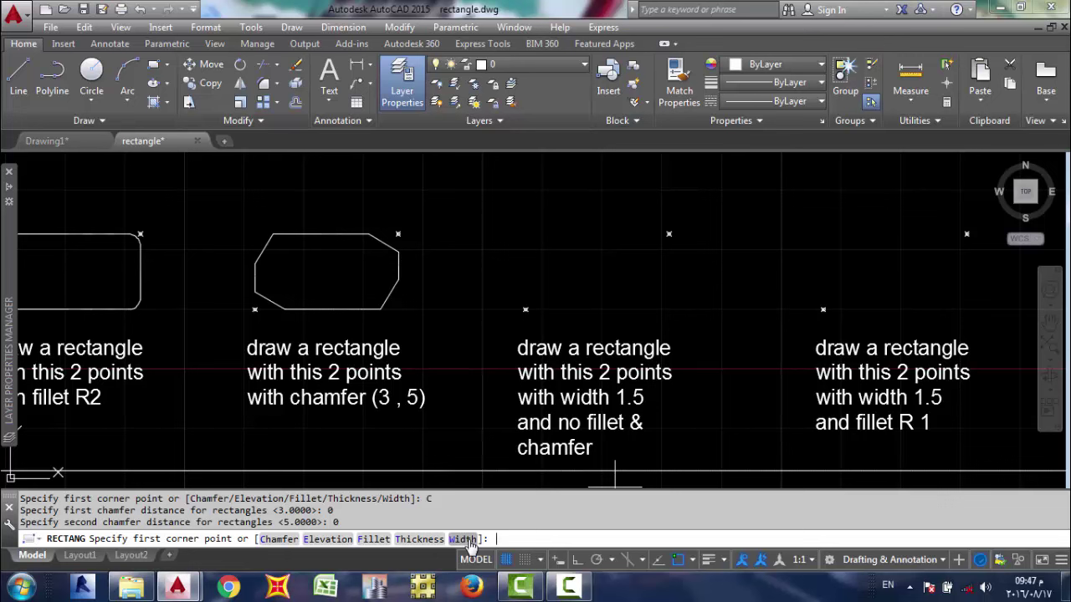
Draw a sharp-cornered rectangle with 1.5 line width between the exercise's two points
left_click(463, 540)
type("1.")
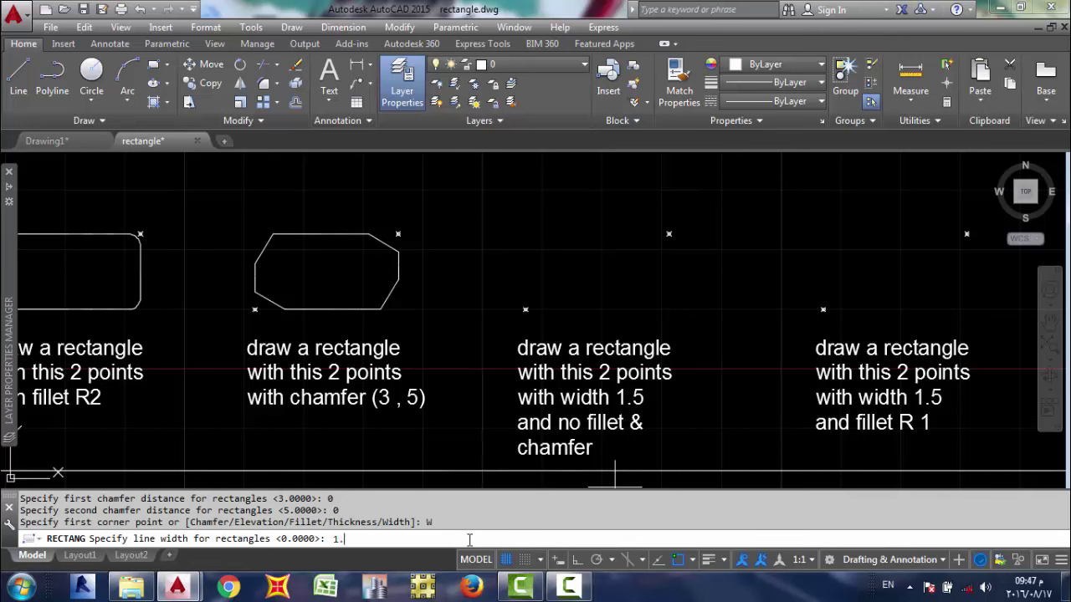
type("5")
key("Return")
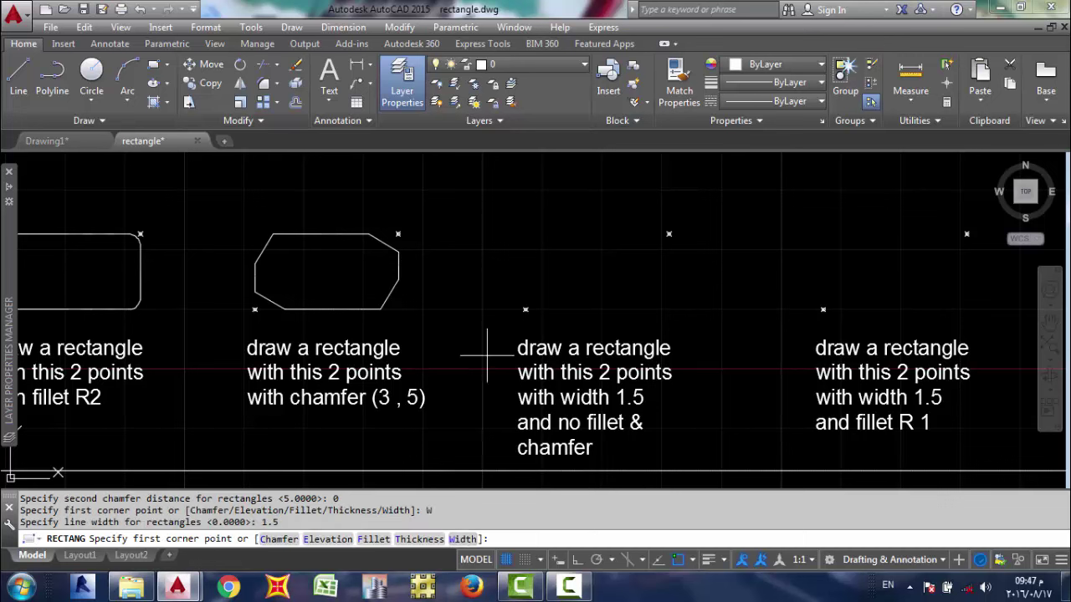
left_click(526, 309)
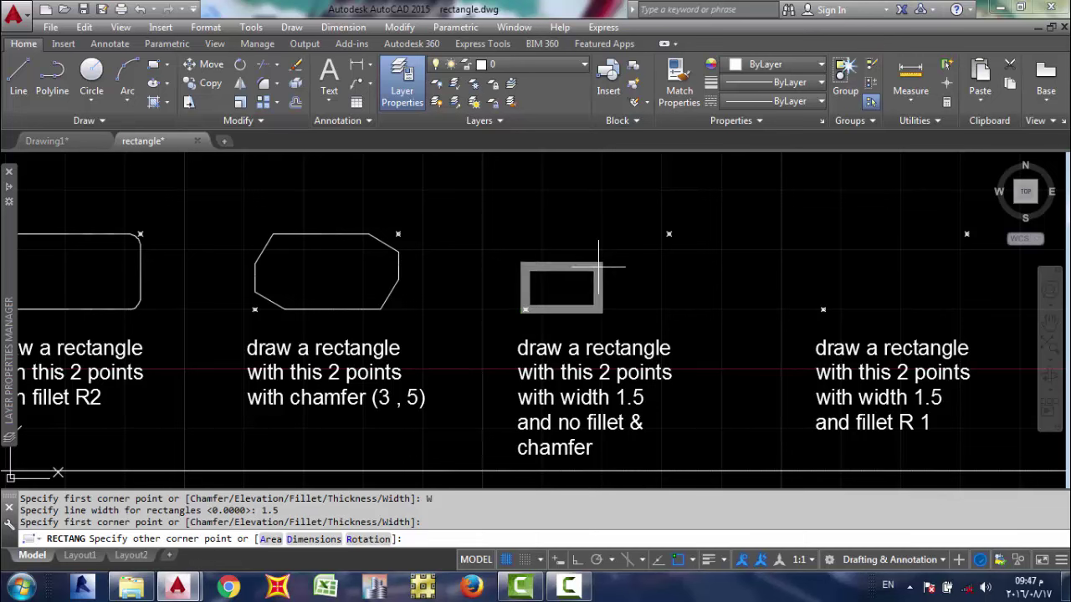
left_click(669, 234)
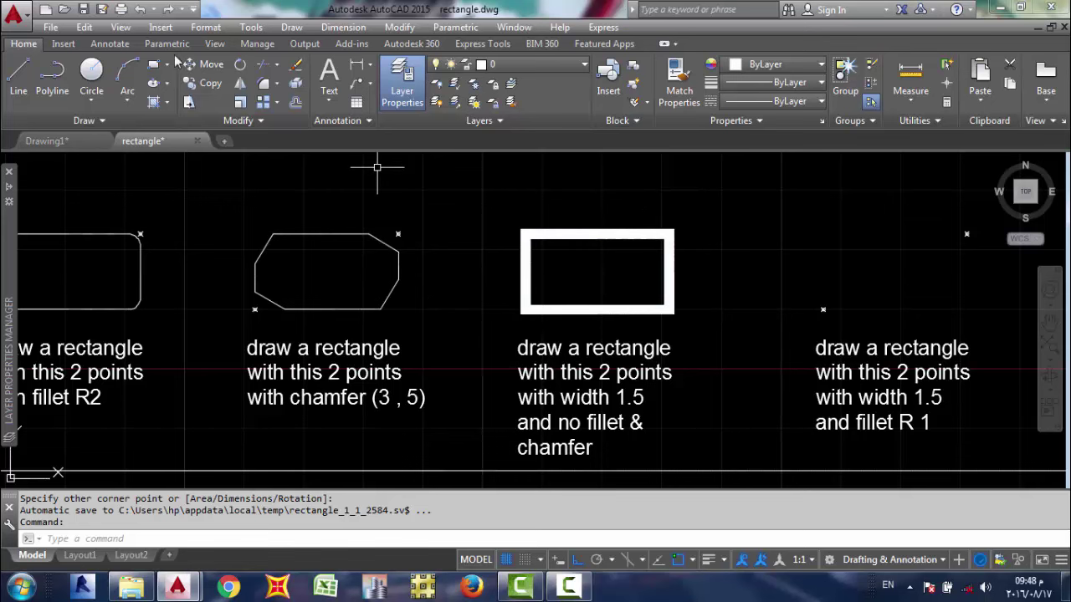
middle_click_drag(804, 242, 665, 264)
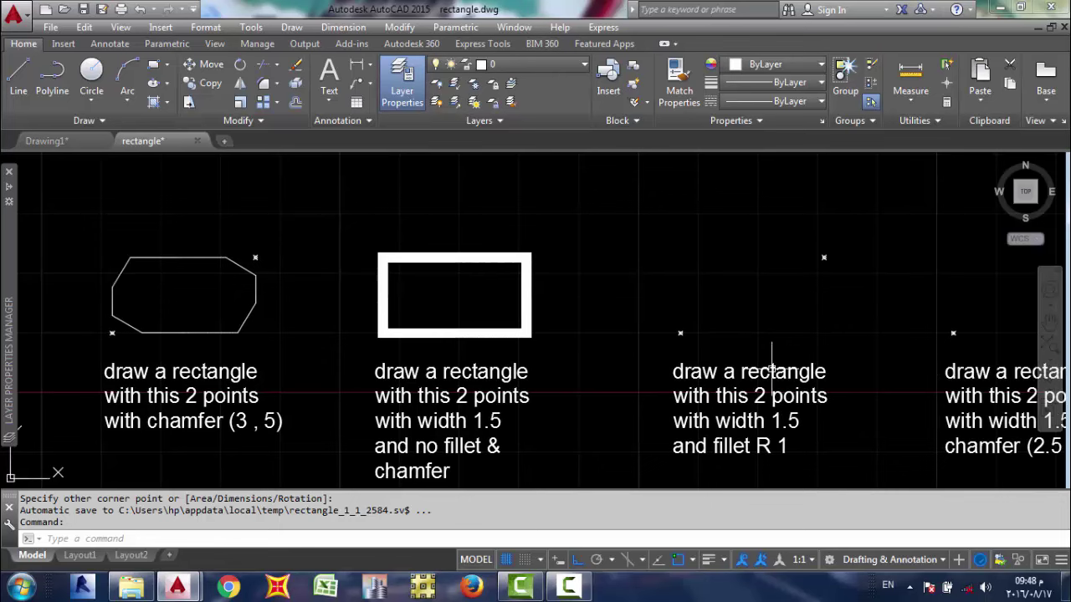
middle_click_drag(733, 350, 526, 317)
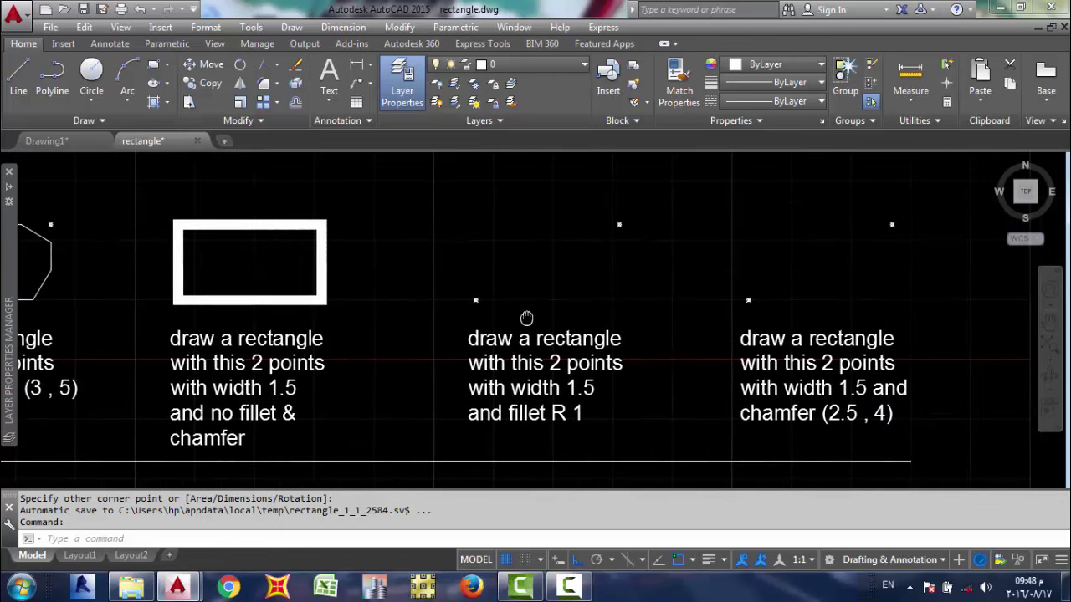
middle_click_drag(483, 267, 478, 277)
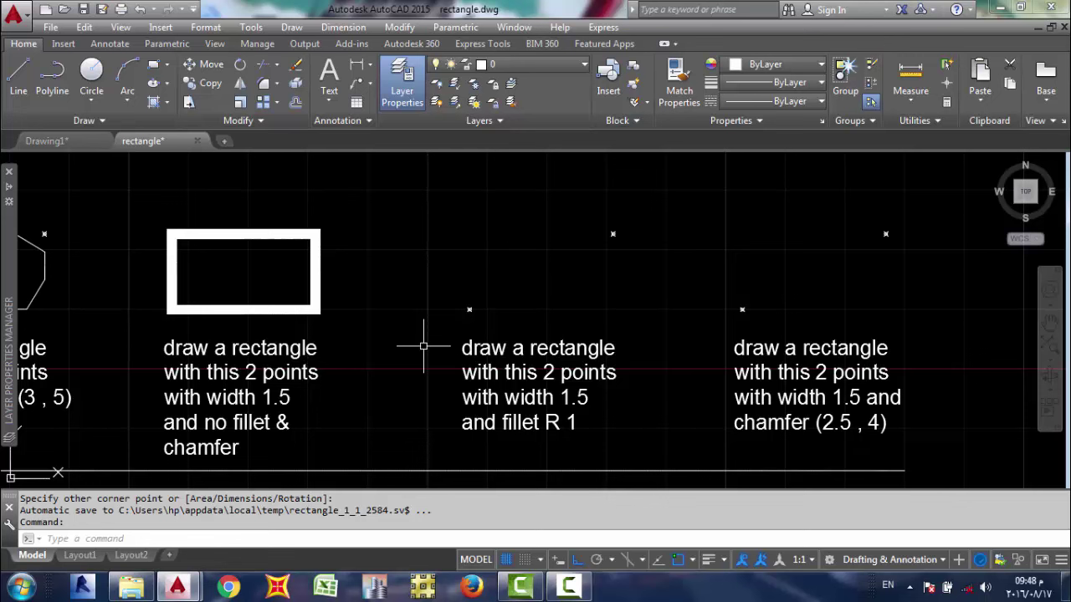
Draw a 1.5-width rectangle with R1 rounded corners on the 'width 1.5 and fillet R 1' points
left_click(152, 67)
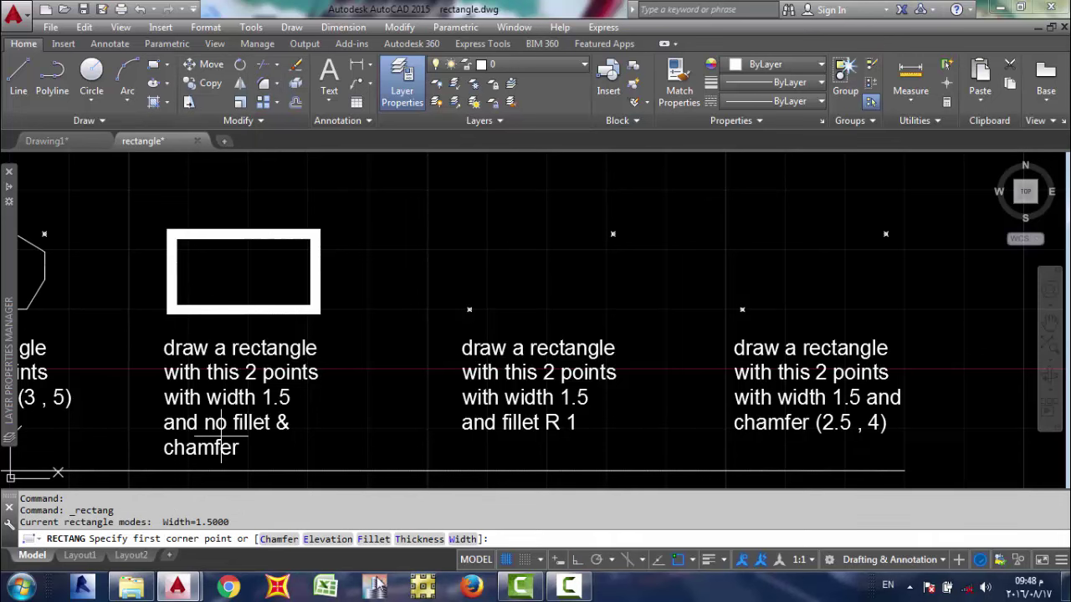
left_click(374, 538)
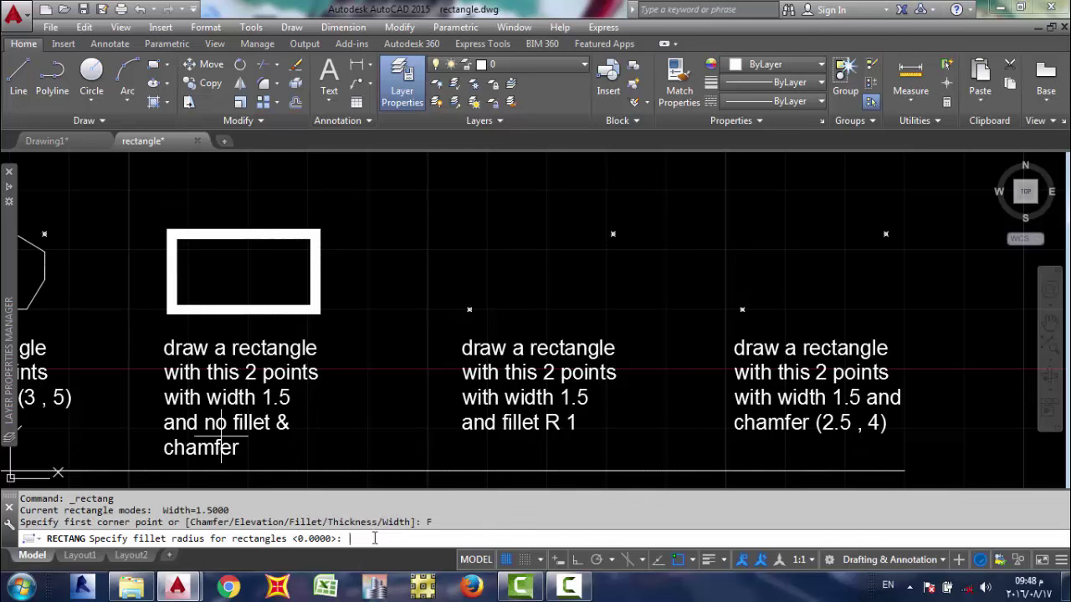
type("1")
key("Return")
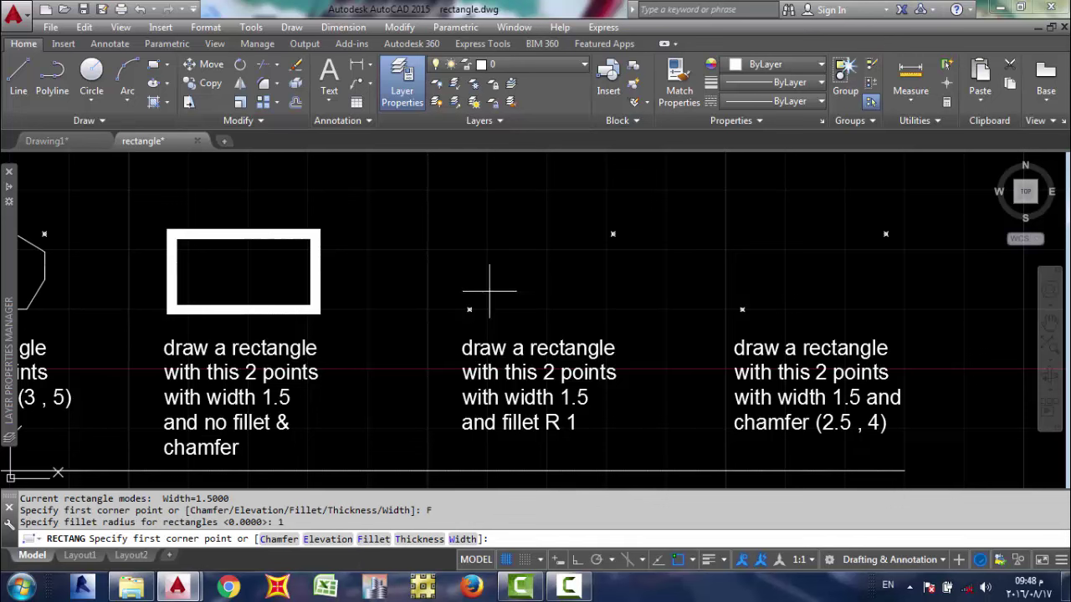
left_click(475, 305)
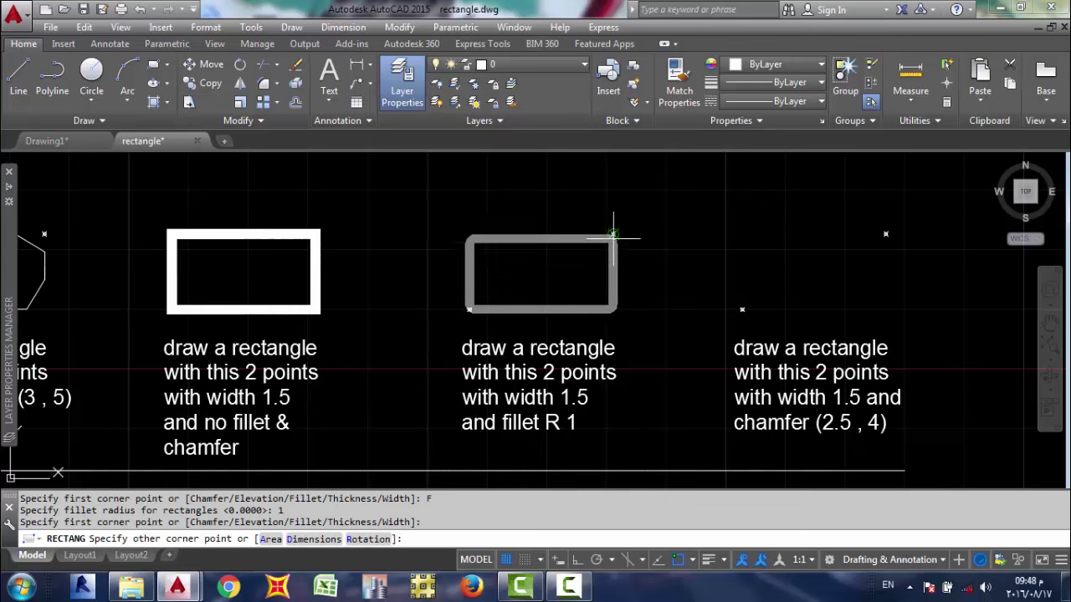
left_click(614, 232)
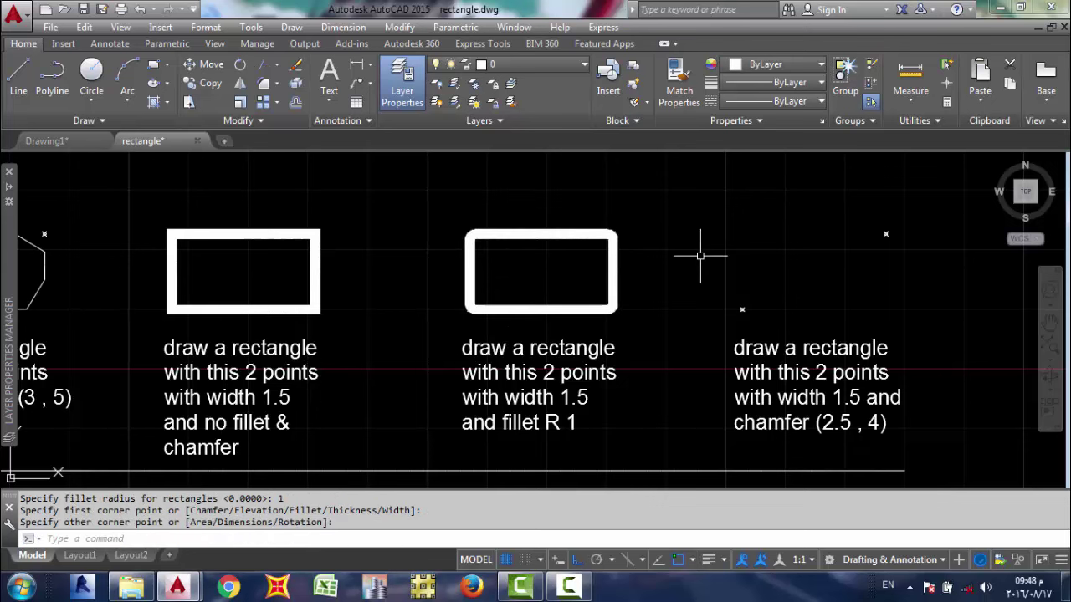
scroll(700, 255, "up", 4)
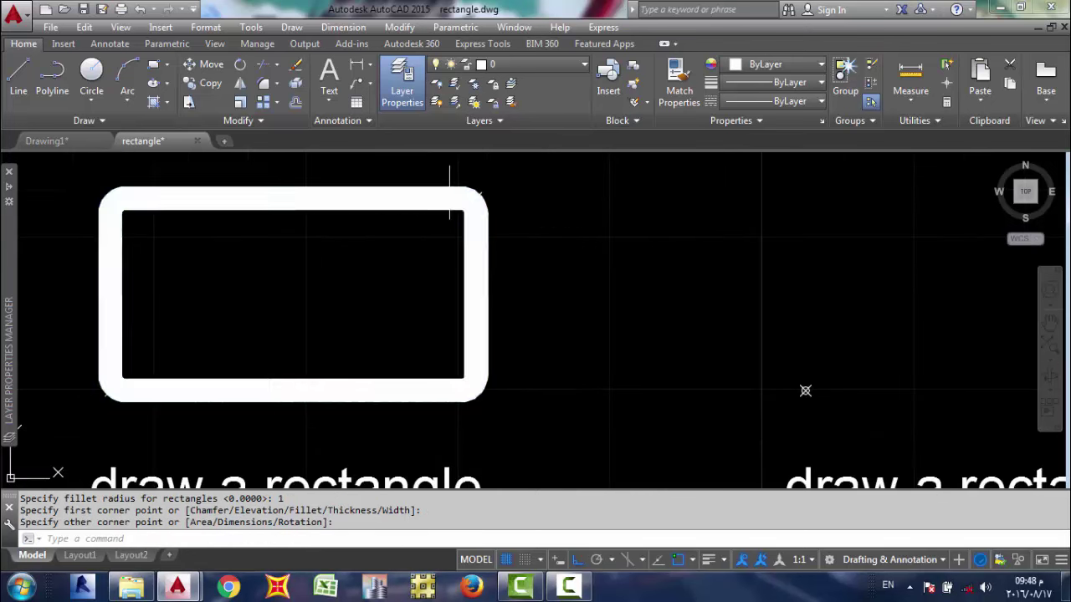
scroll(531, 227, "down", 4)
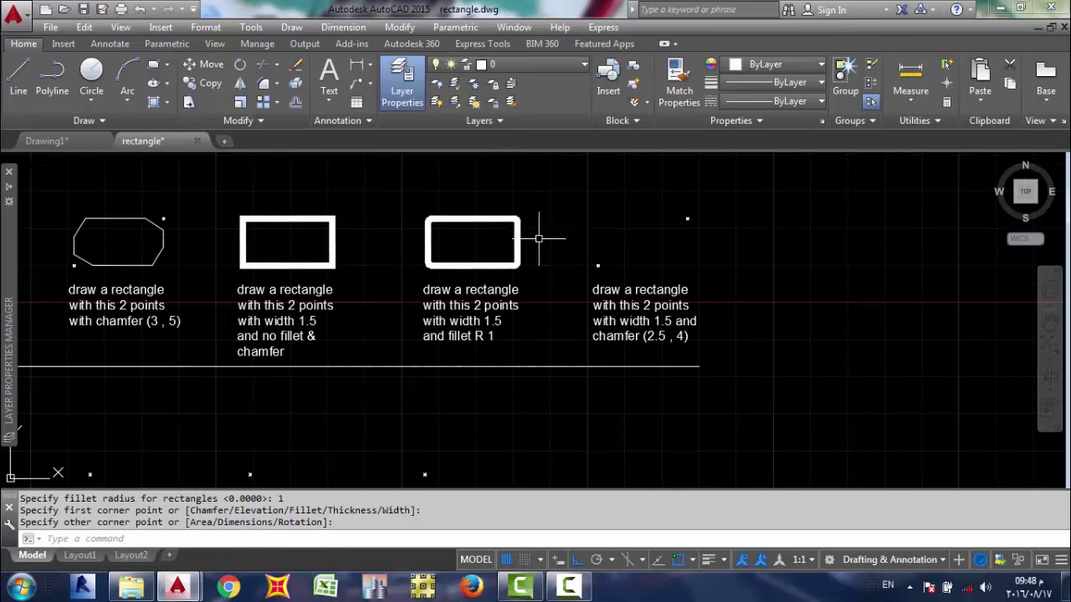
middle_click_drag(540, 239, 516, 241)
scroll(518, 243, "up", 2)
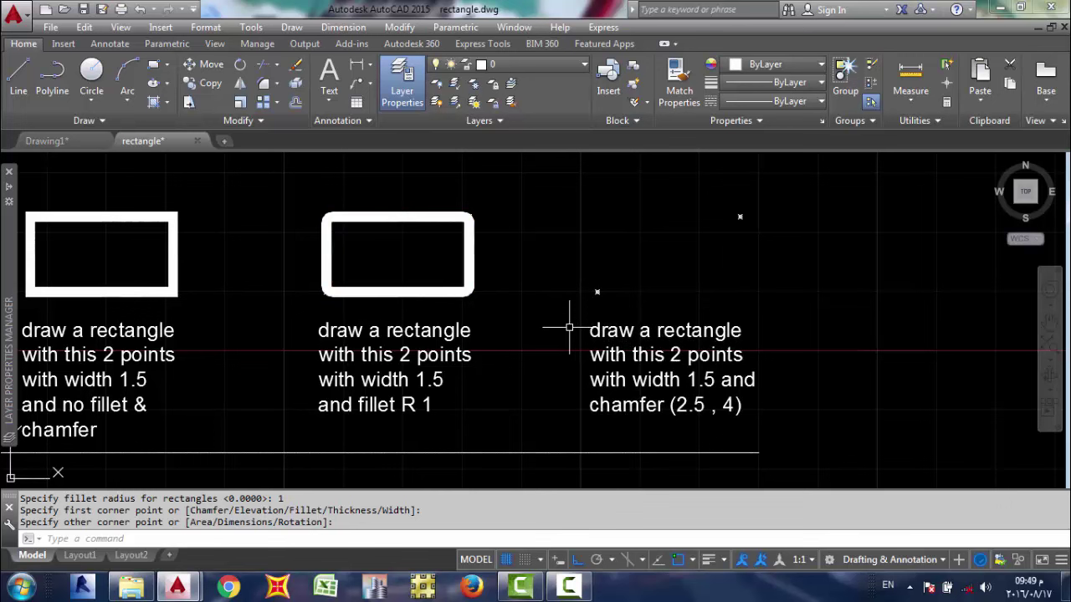
Draw a rectangle with fillet radius 0 and chamfer distances 2.5 and 4 on the last exercise
left_click(153, 64)
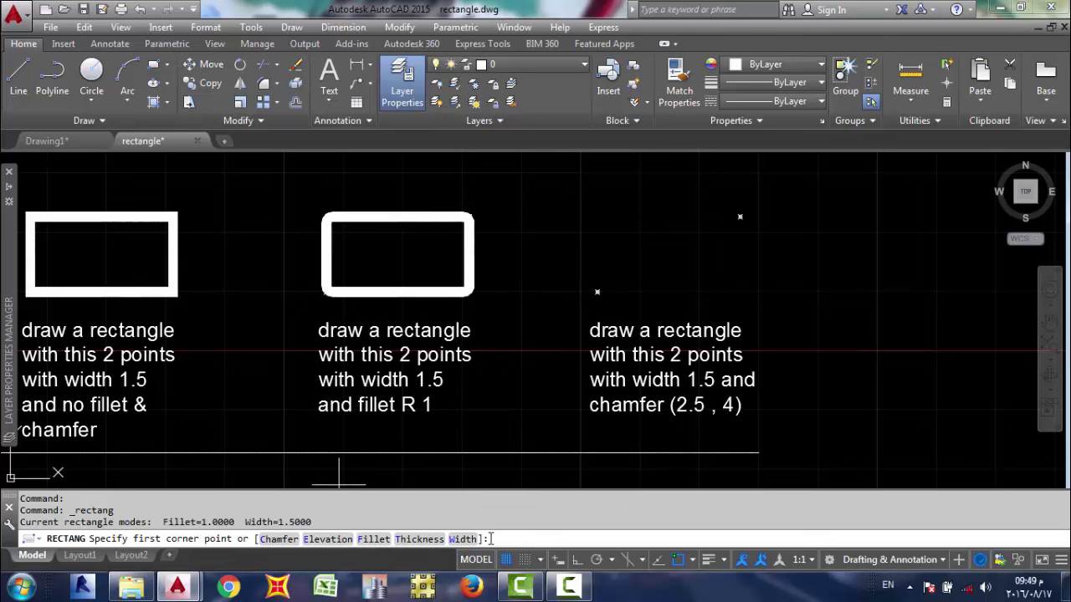
left_click(370, 539)
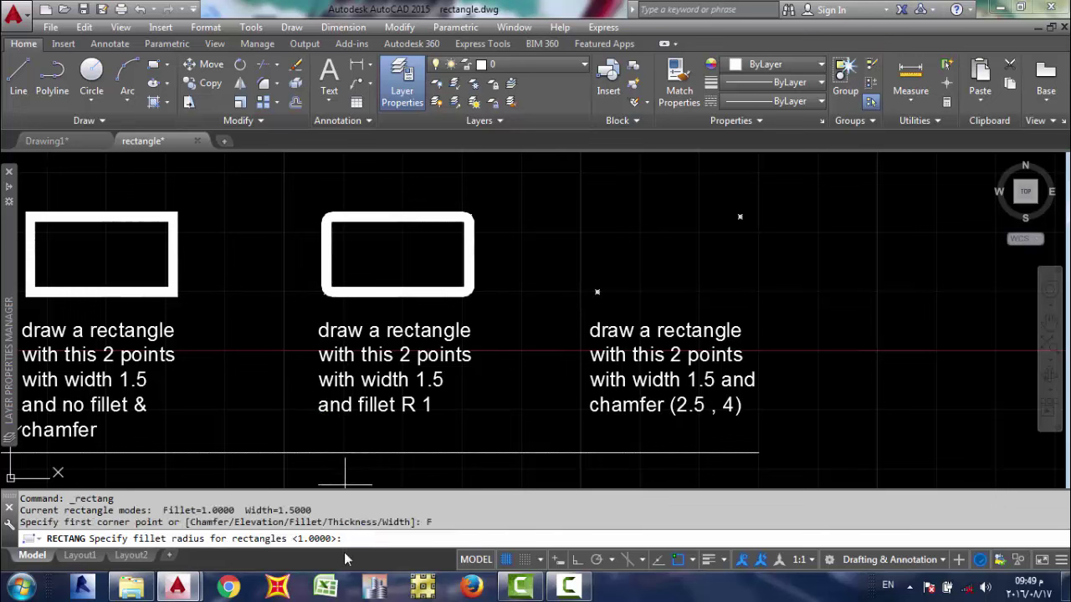
type("0")
key("Return")
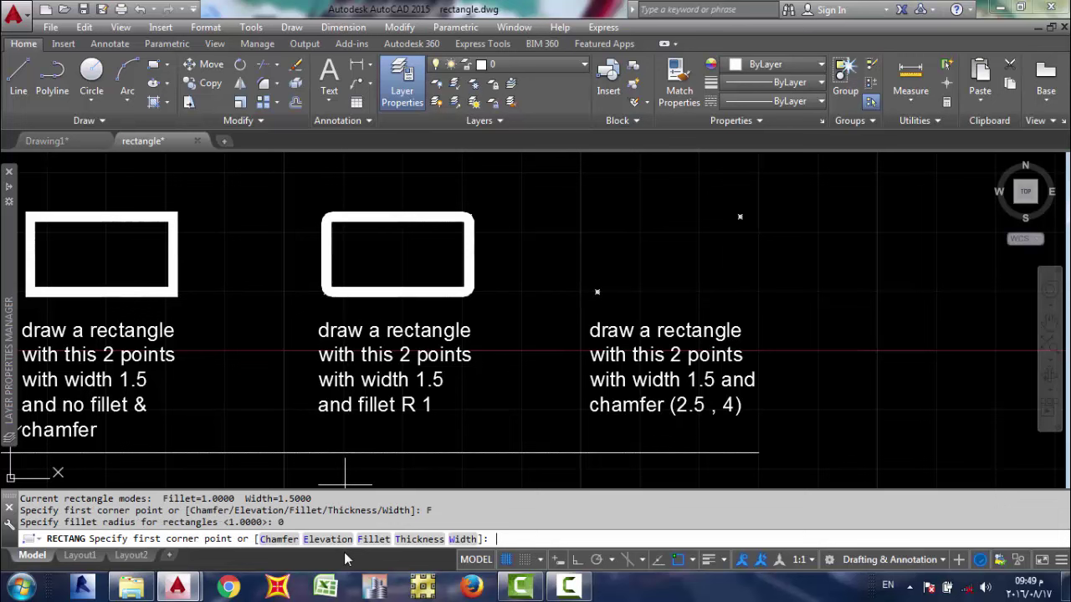
left_click(278, 538)
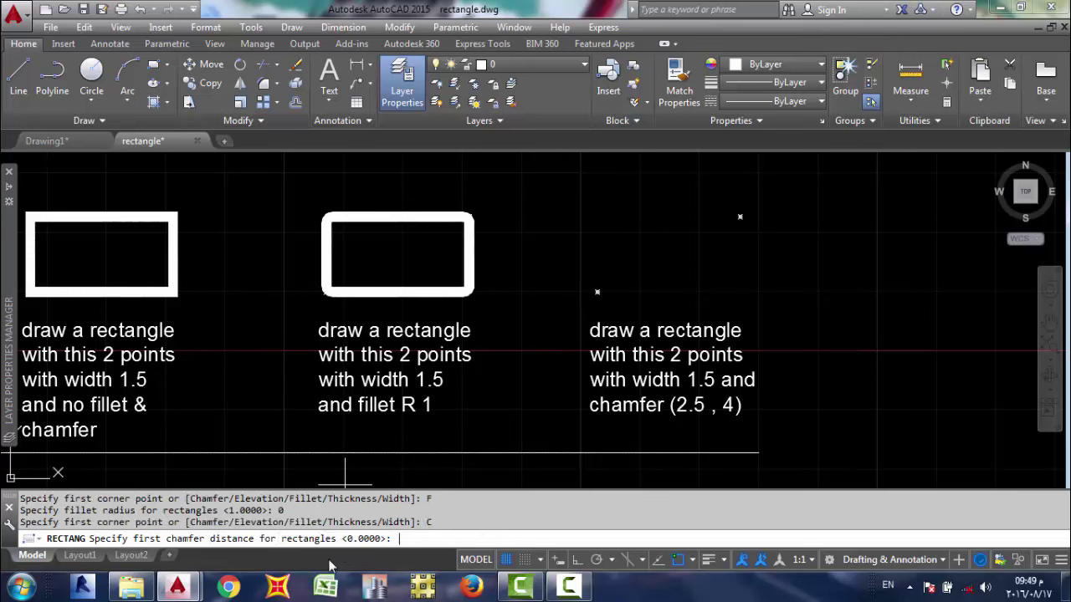
type("2.")
type("5")
key("Return")
type("4")
key("Return")
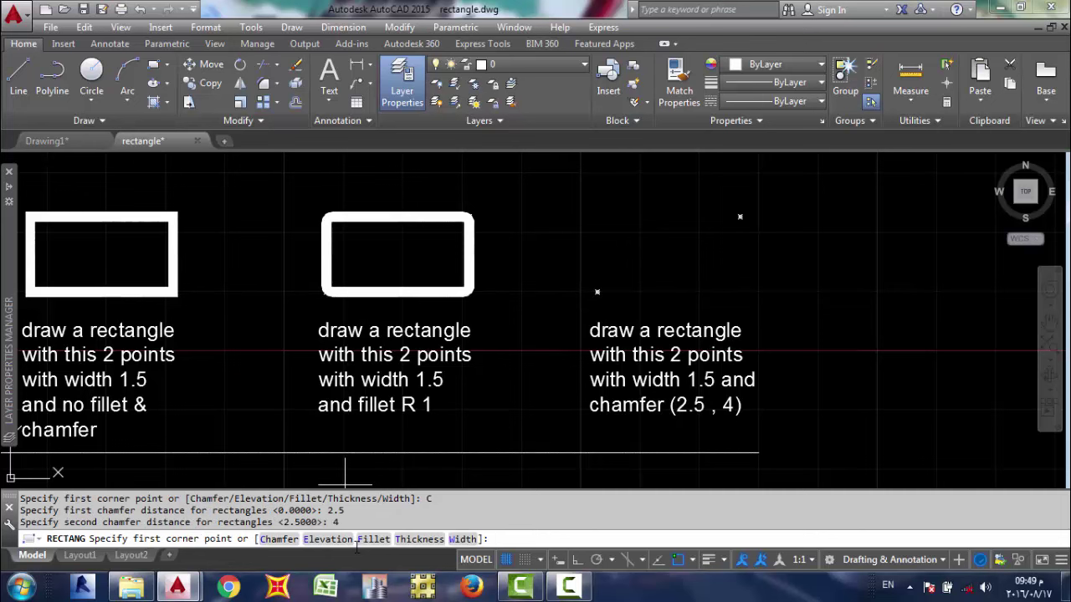
left_click(597, 291)
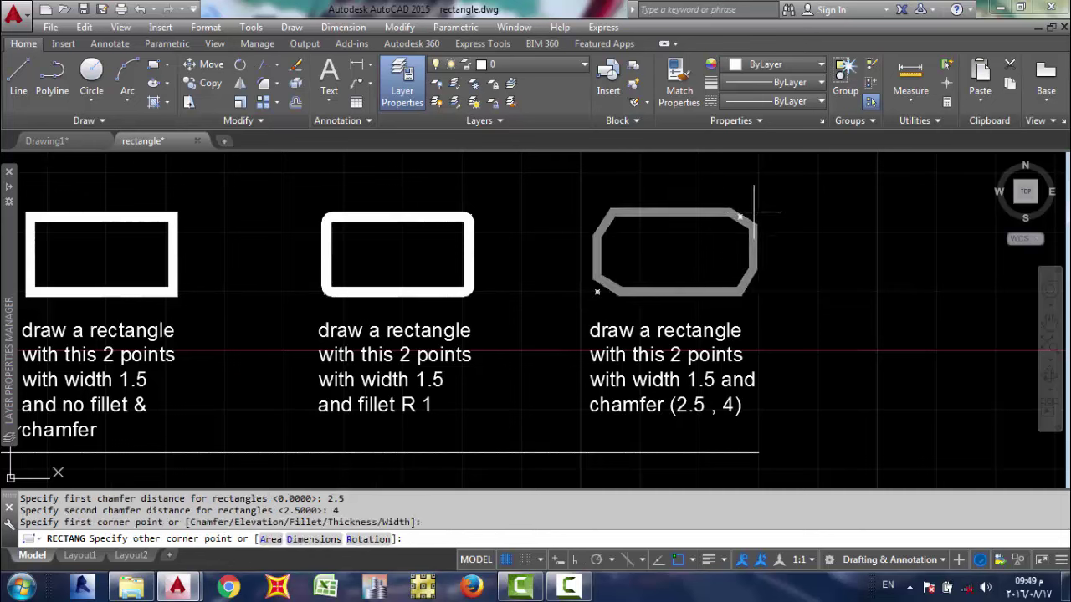
left_click(754, 214)
Bring the earlier exercise rectangles back into view and switch to Drawing1
scroll(578, 382, "down", 2)
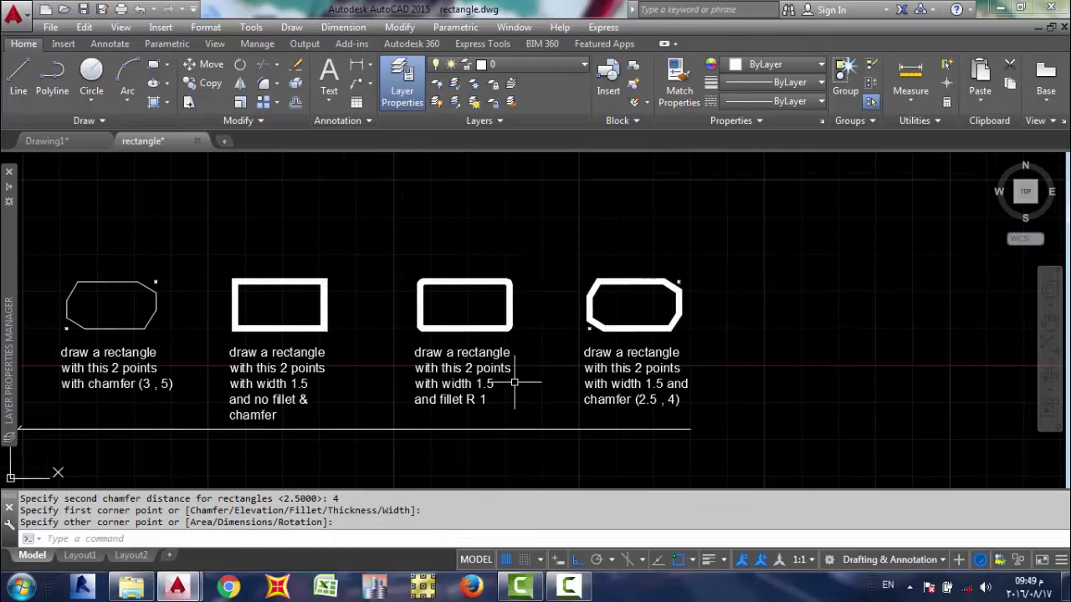
middle_click_drag(515, 383, 595, 442)
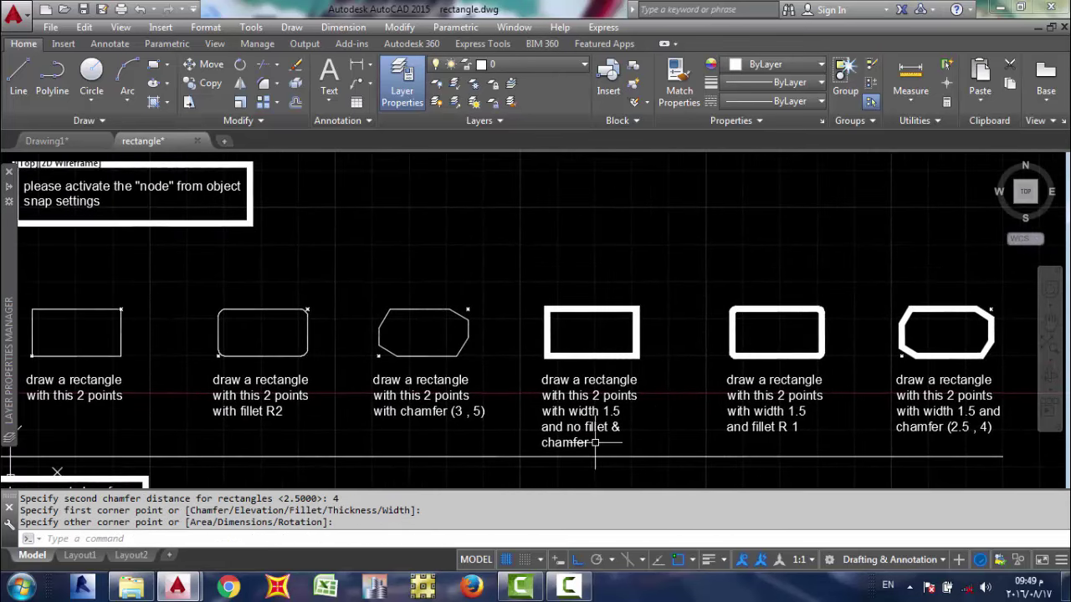
middle_click_drag(474, 444, 497, 437)
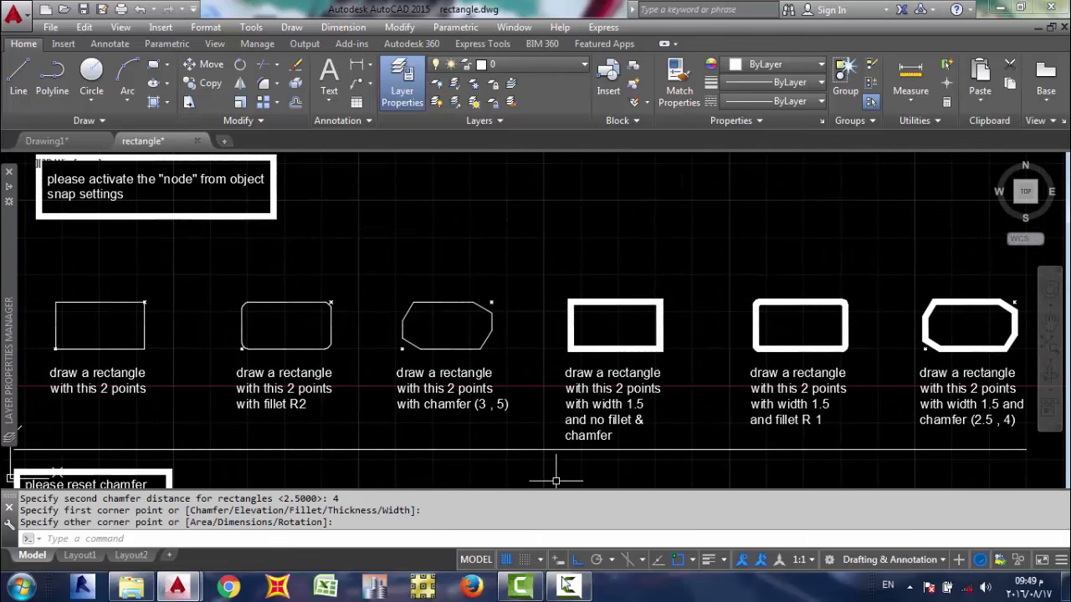
left_click(565, 589)
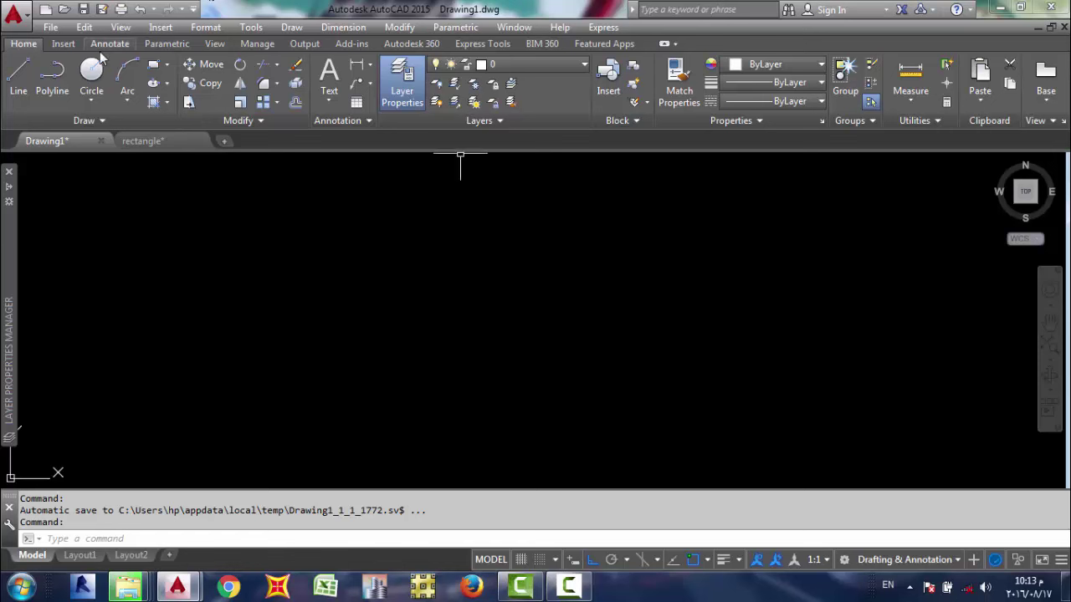
Draw a rectangle in Drawing1 with length 0.3 and width 0.6 using the Dimensions option
left_click(155, 67)
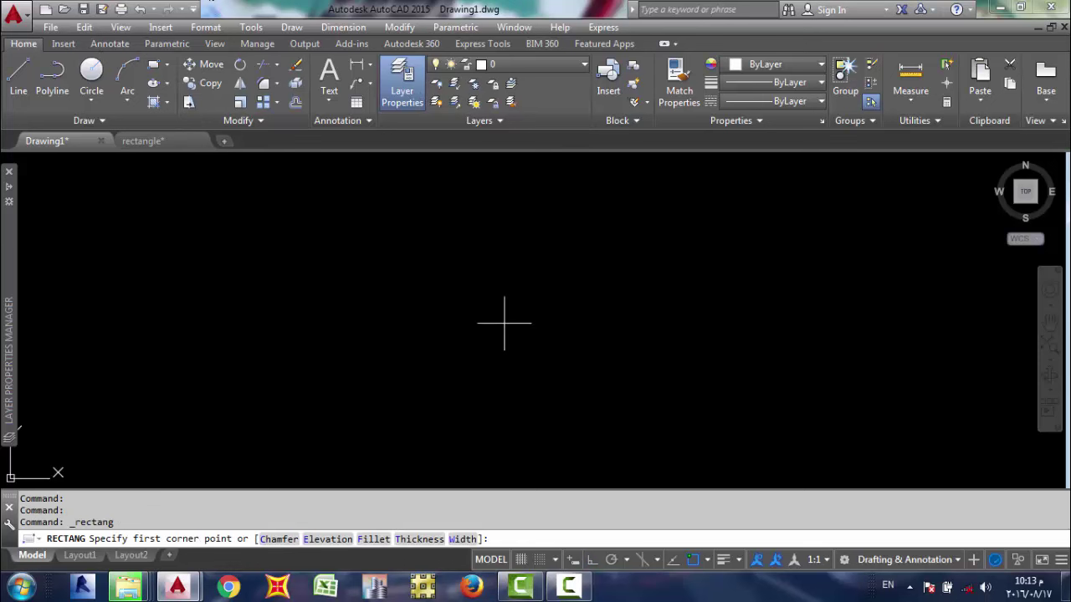
left_click(405, 314)
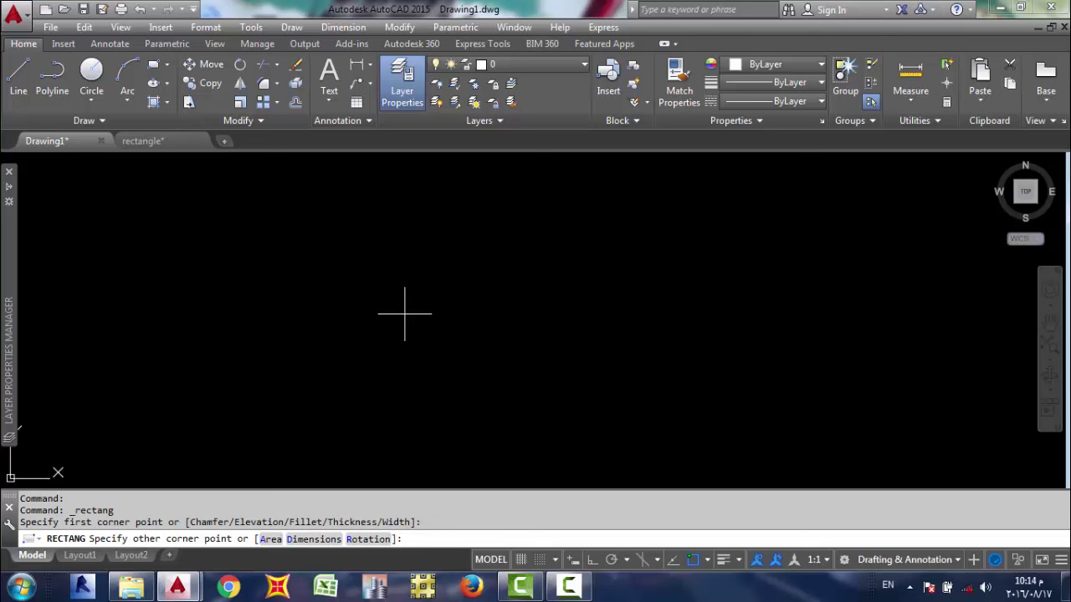
left_click(313, 538)
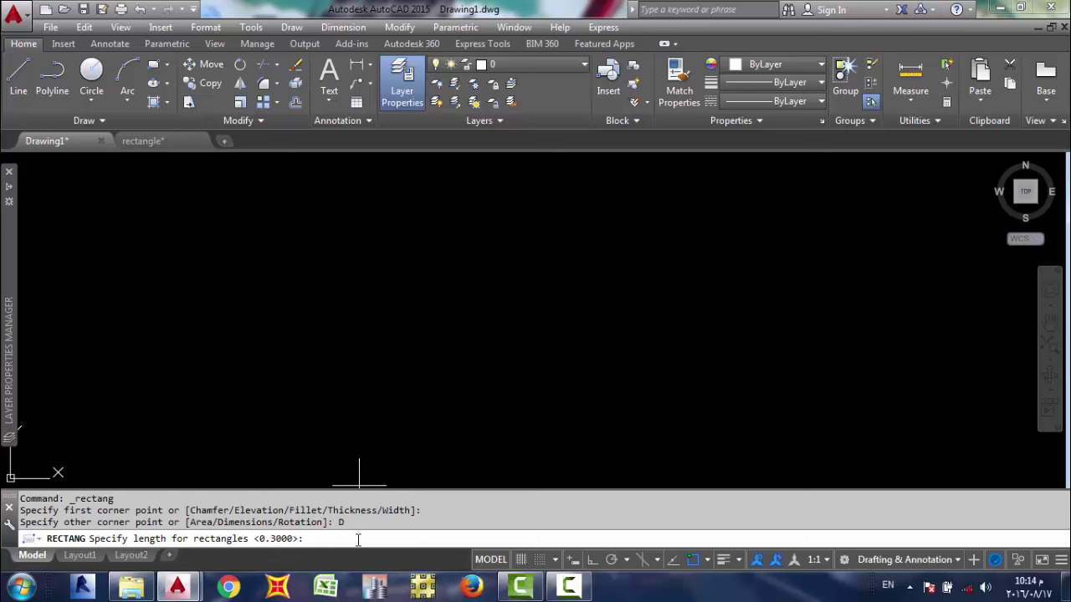
type(".3")
key("Return")
type(".6")
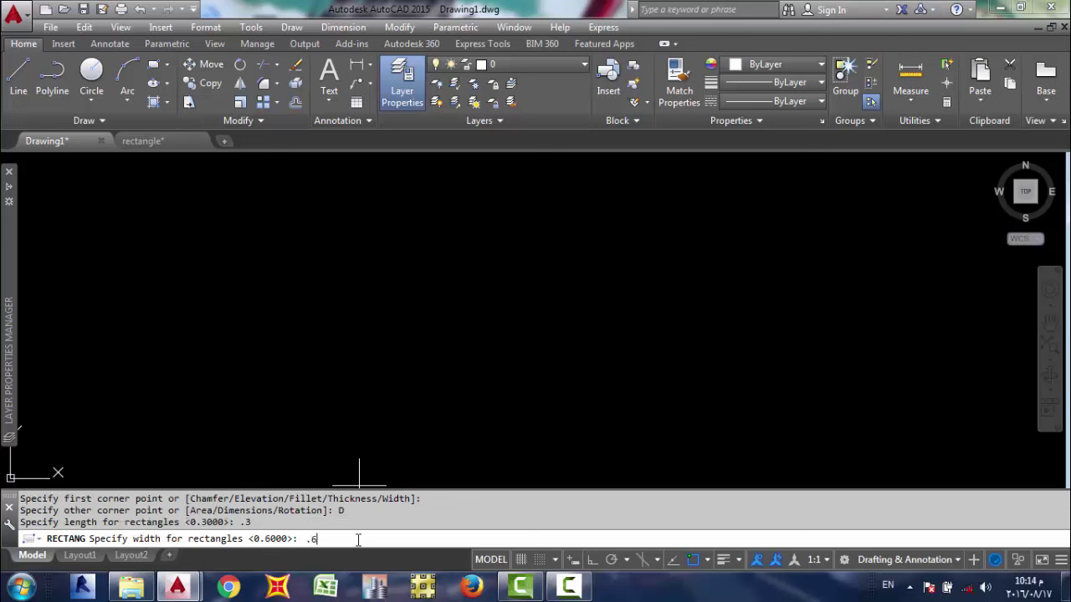
key("Return")
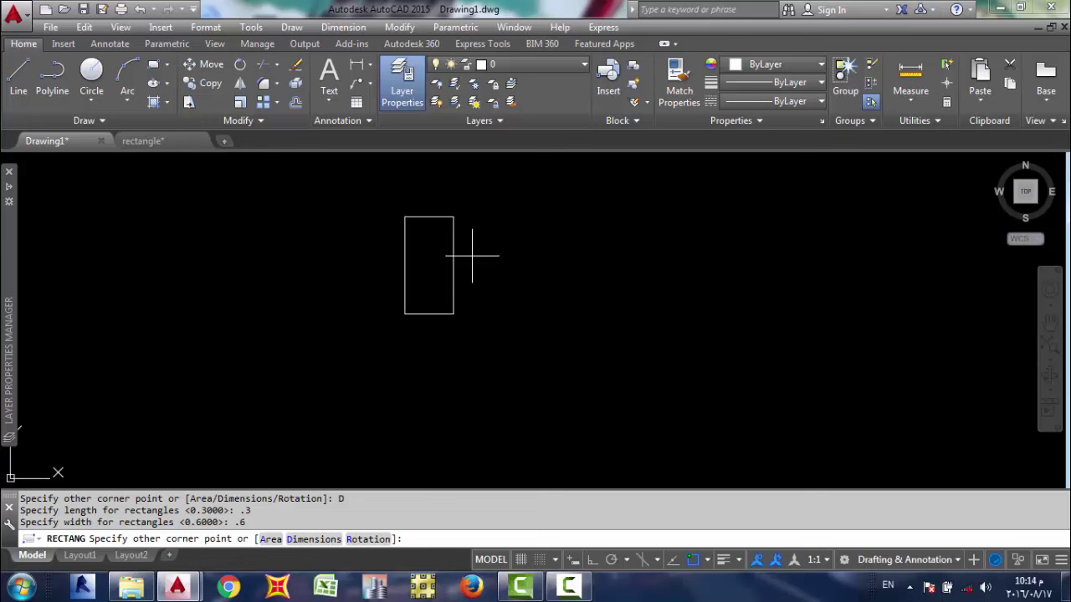
left_click(521, 251)
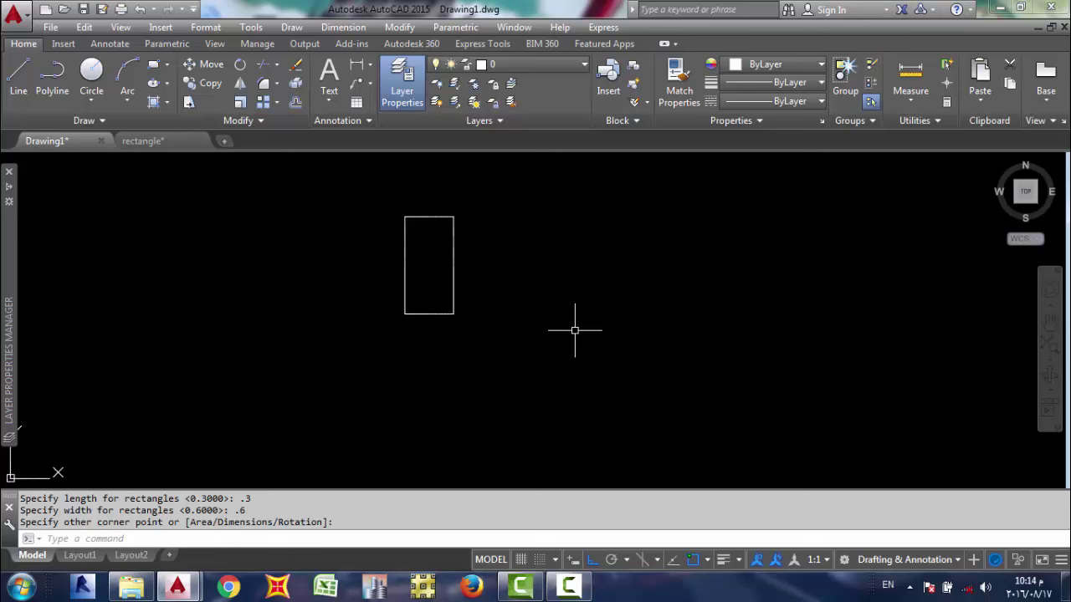
Rotate the small rectangle 90° about its top-right corner so it lies horizontally
left_click(502, 179)
left_click(502, 179)
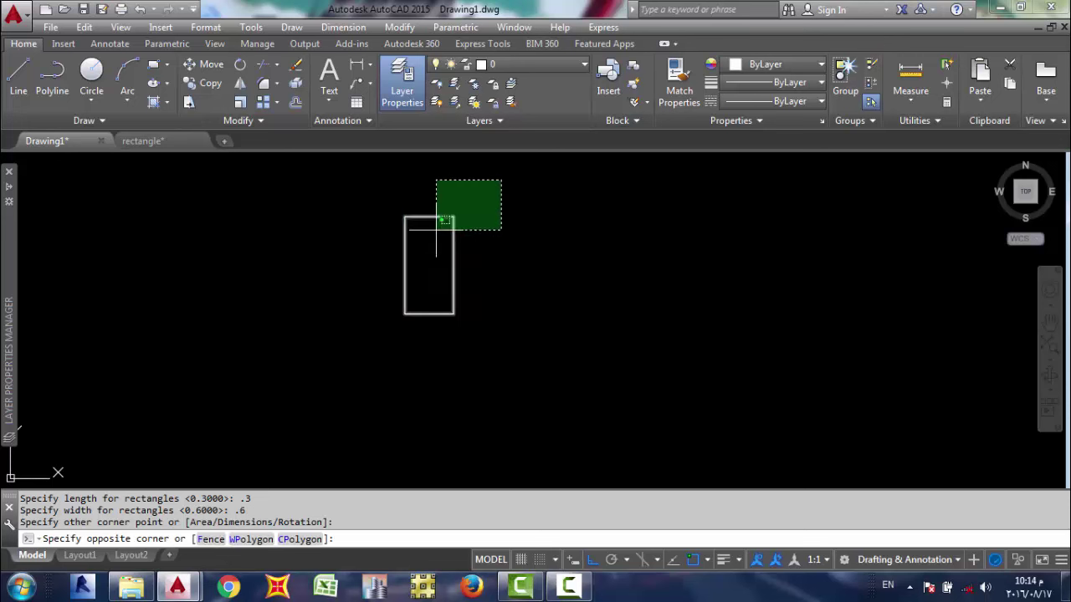
left_click(399, 306)
type("r")
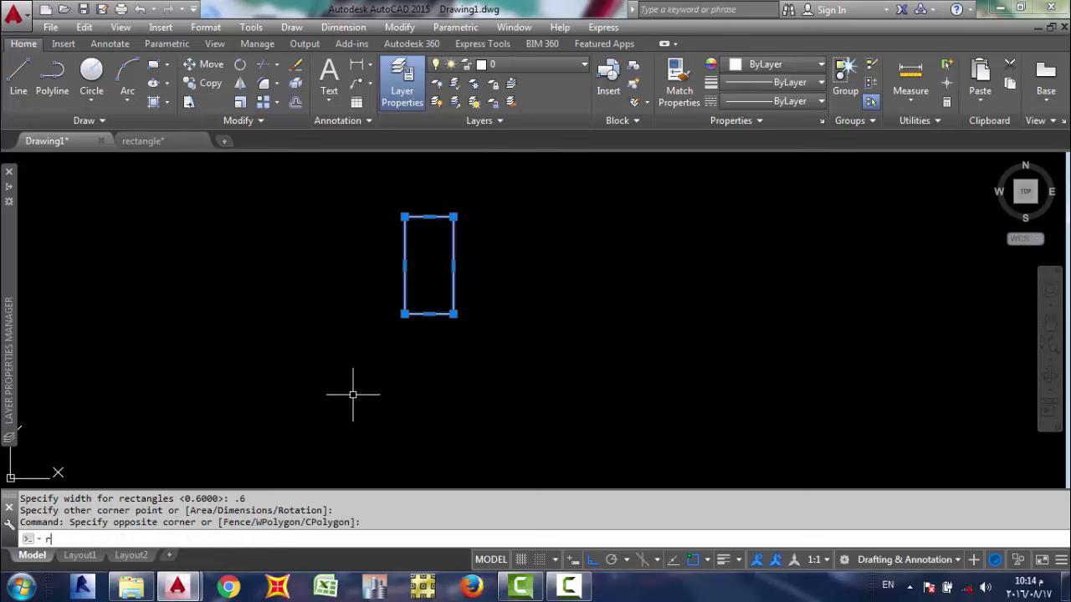
type("ot")
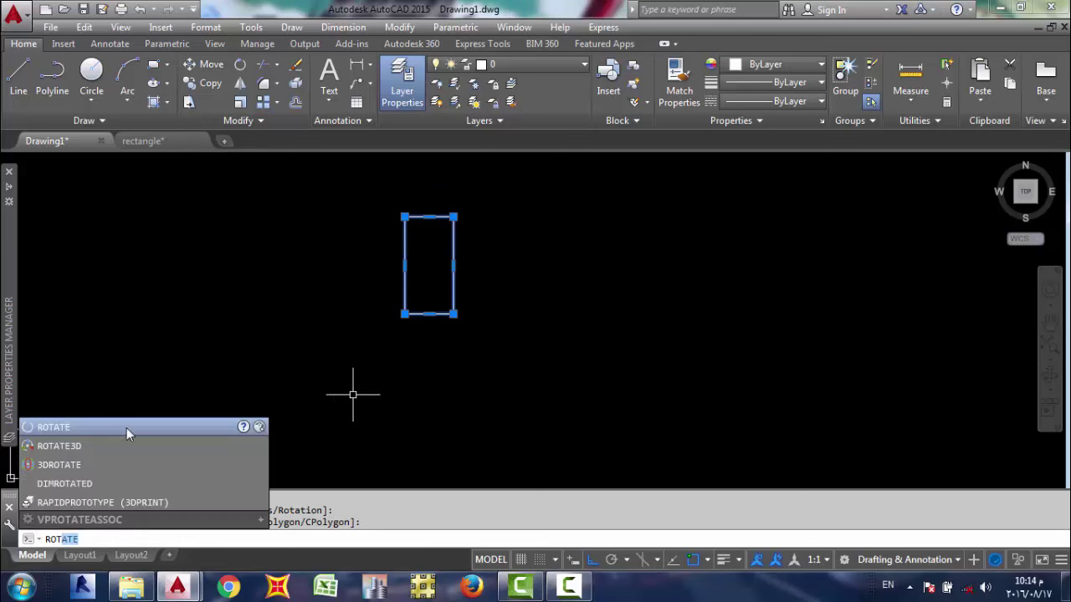
left_click(126, 428)
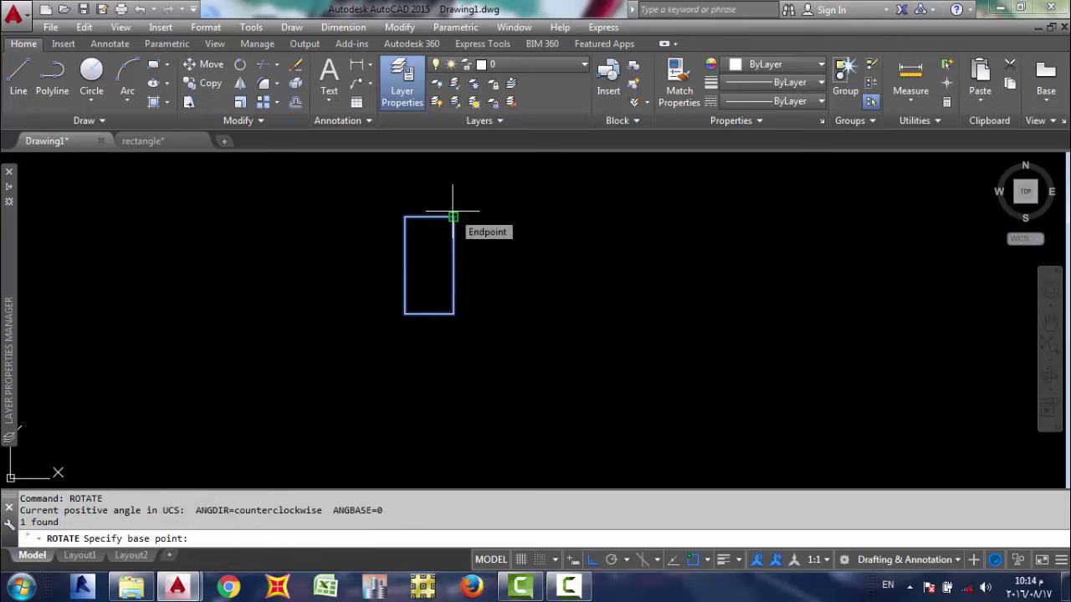
left_click(452, 217)
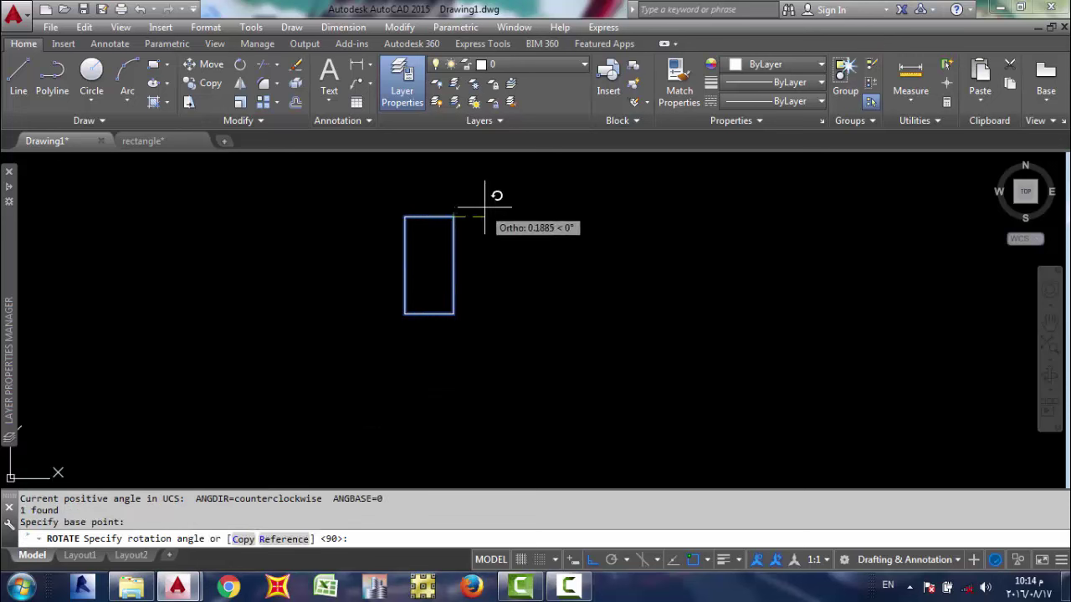
middle_click_drag(512, 243, 511, 317)
scroll(499, 285, "down", 2)
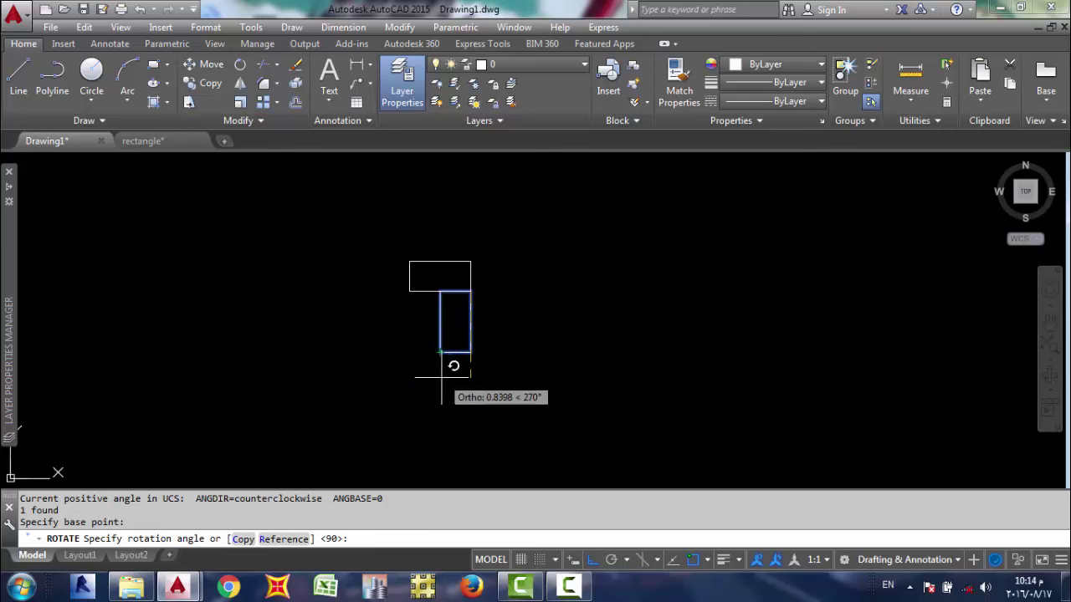
left_click(450, 410)
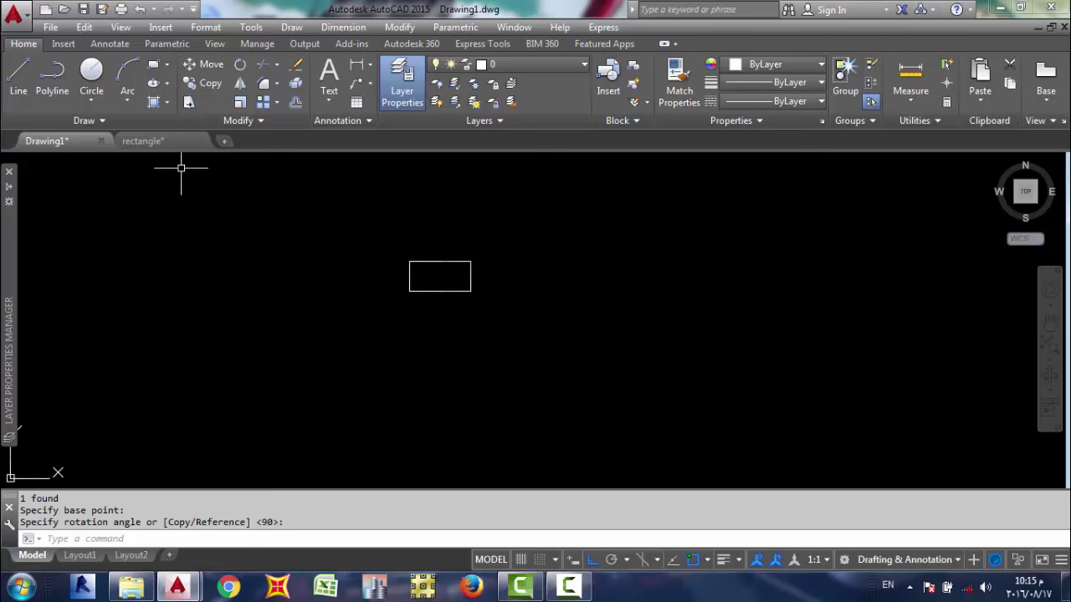
Draw a 15 × 10 rectangle on the dimensions exercise point, then start another at the area 66 point
scroll(401, 342, "up", 3)
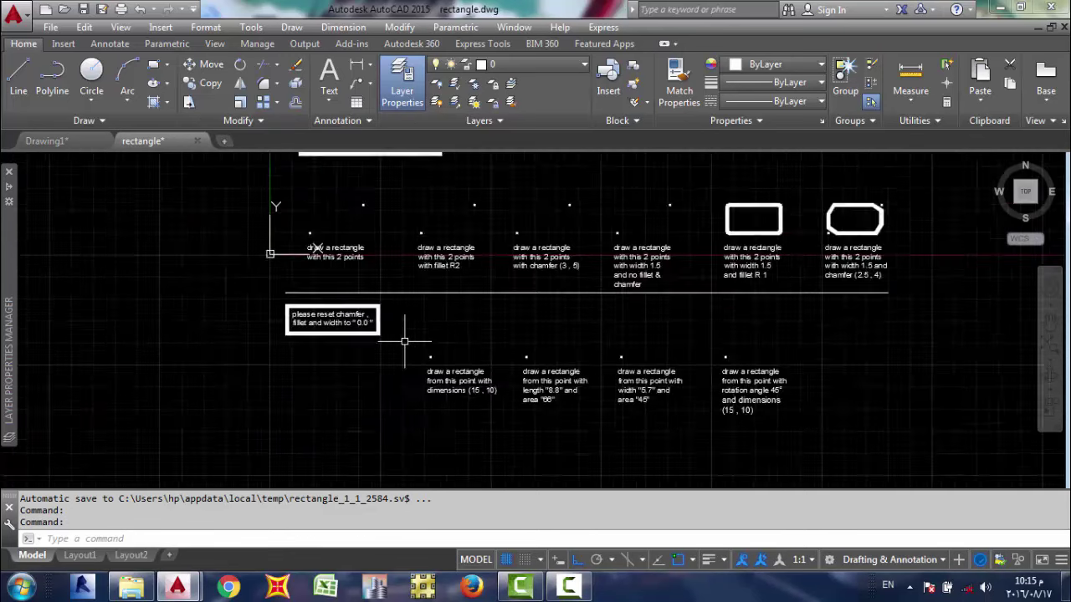
scroll(415, 335, "up", 2)
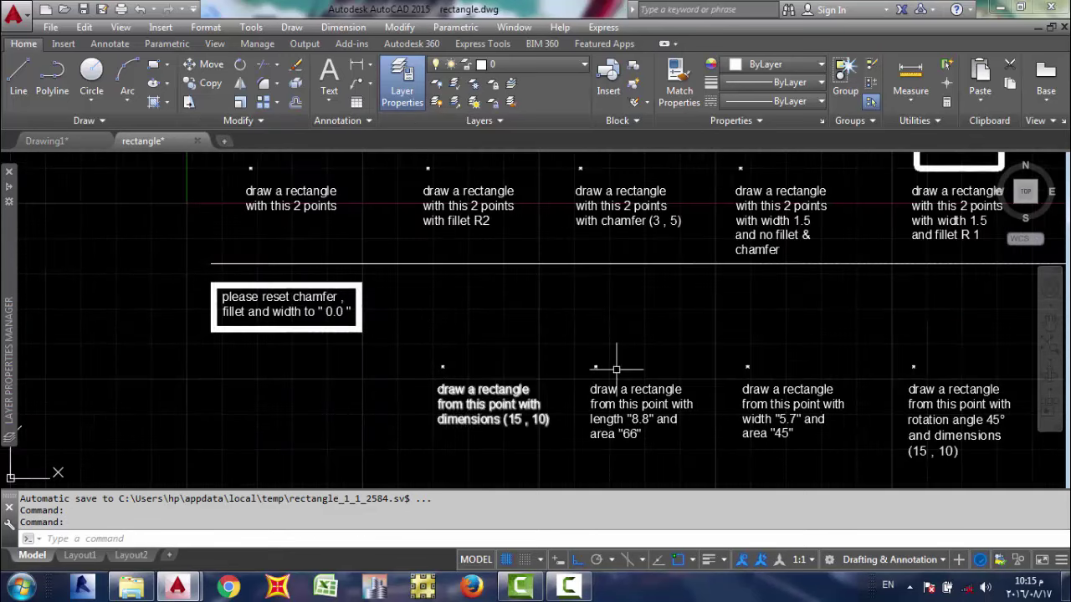
mouse_move(518, 340)
middle_mouse_down()
mouse_move(464, 315)
mouse_move(421, 314)
middle_mouse_up()
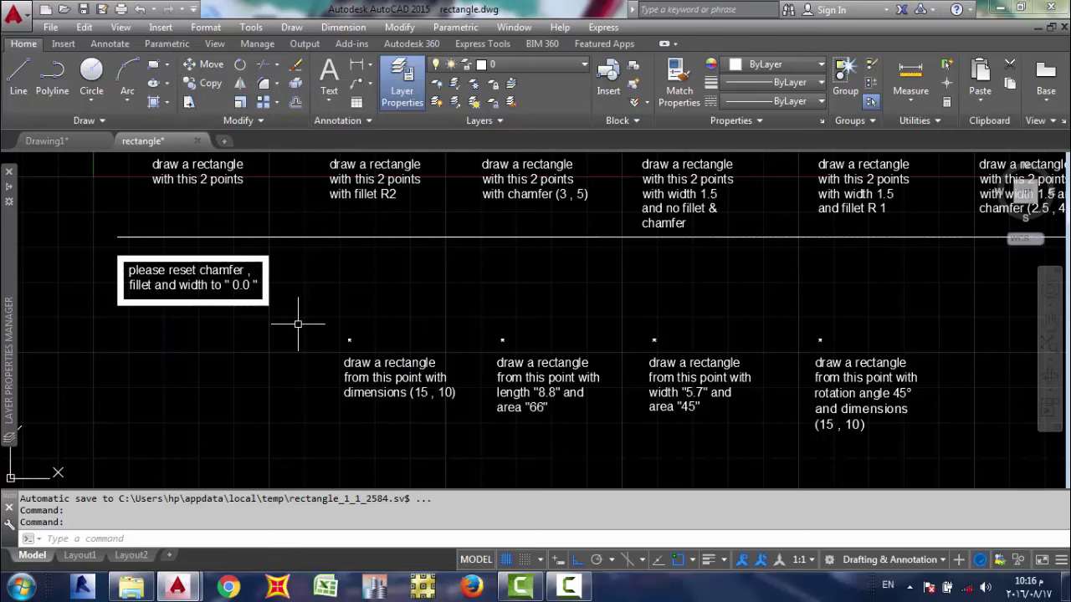
left_click(154, 67)
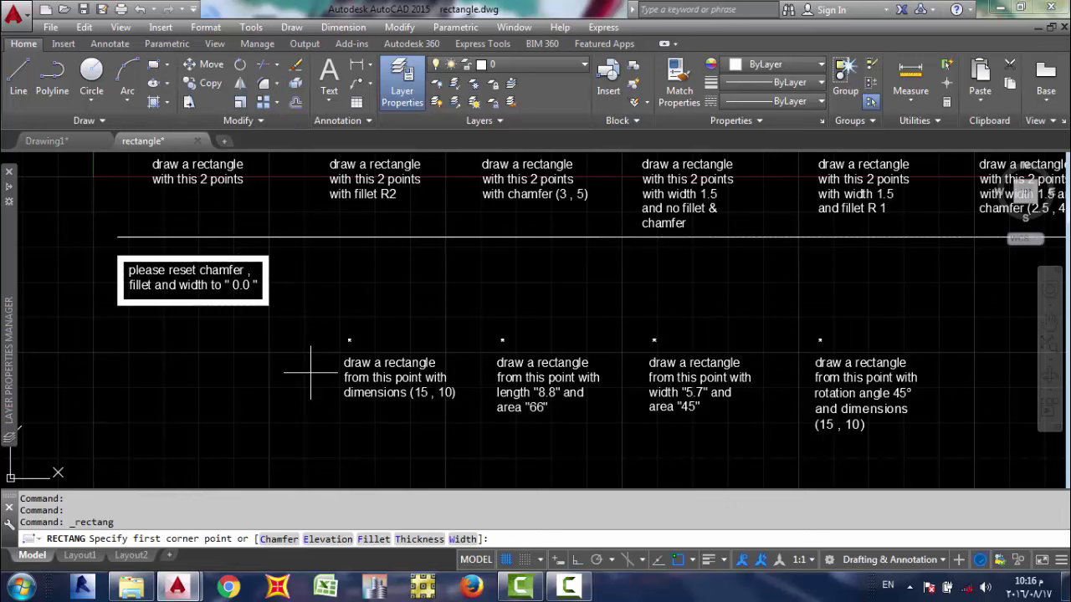
left_click(349, 340)
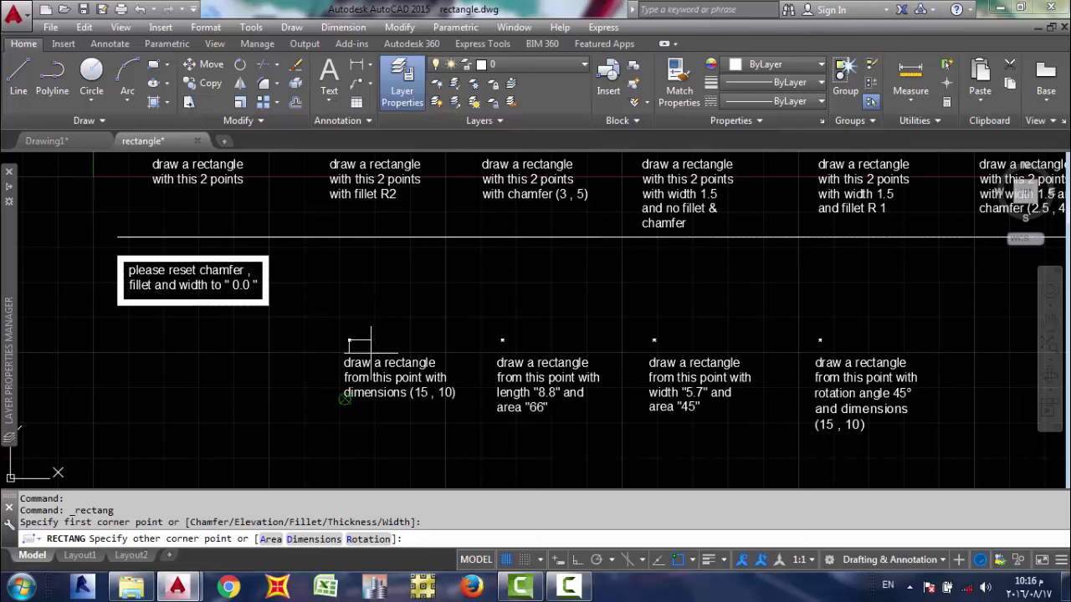
left_click(314, 538)
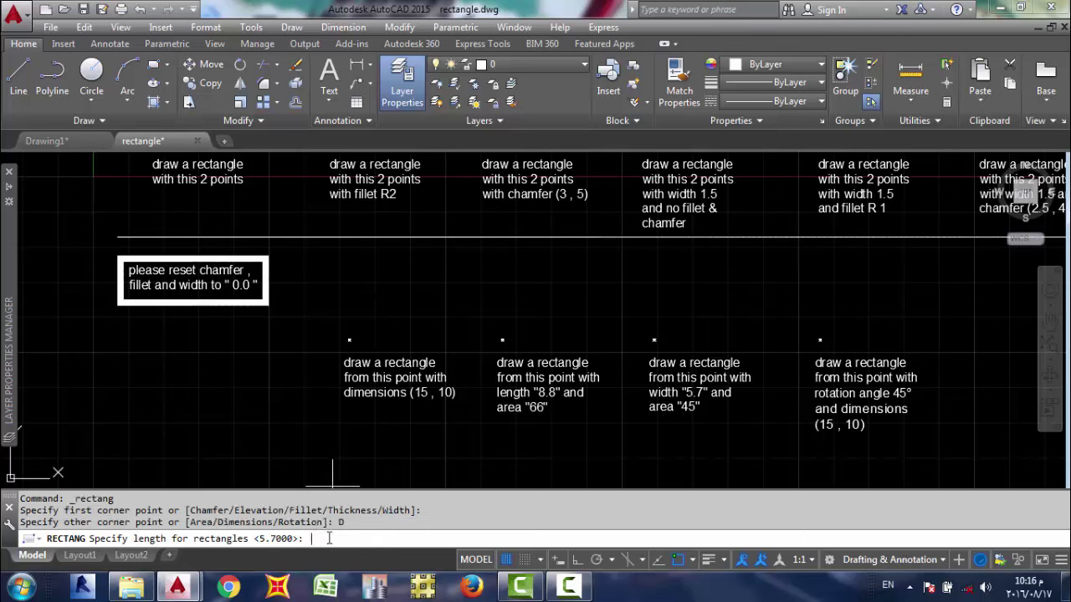
type("15")
key("Return")
type("10")
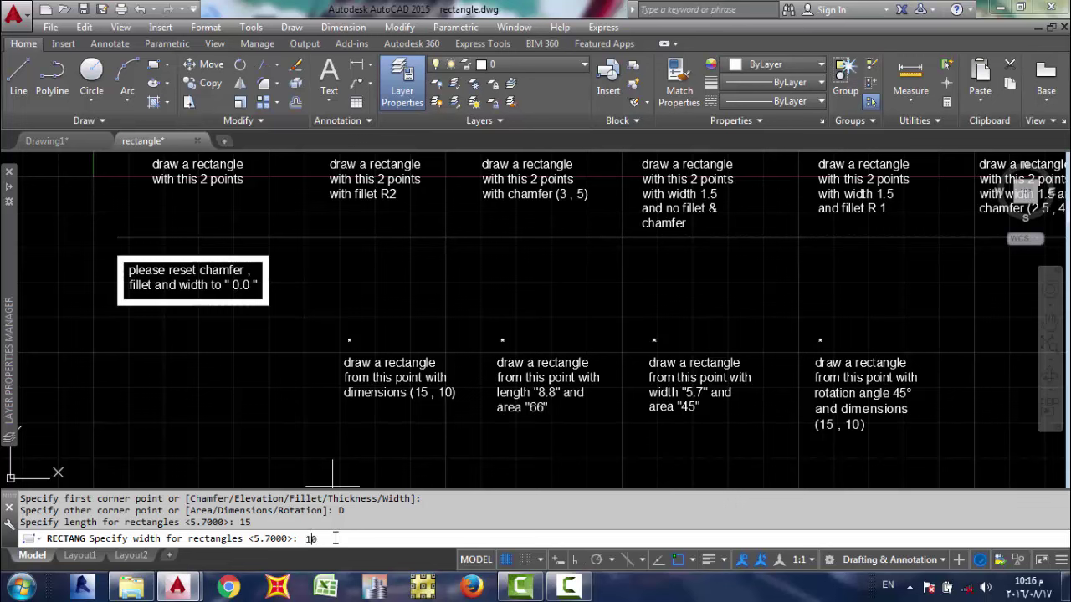
key("Return")
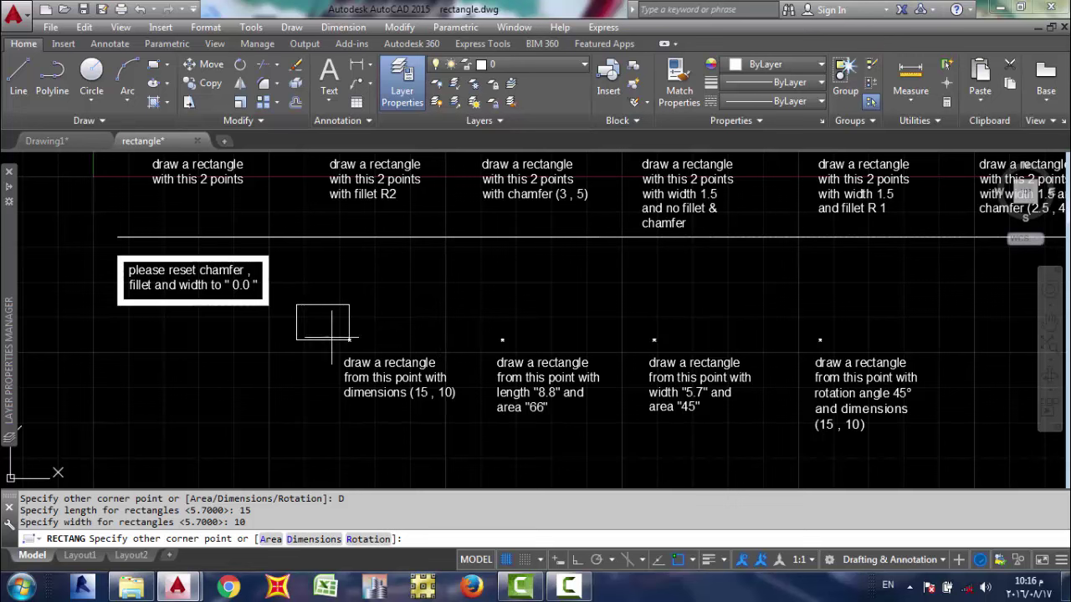
left_click(455, 272)
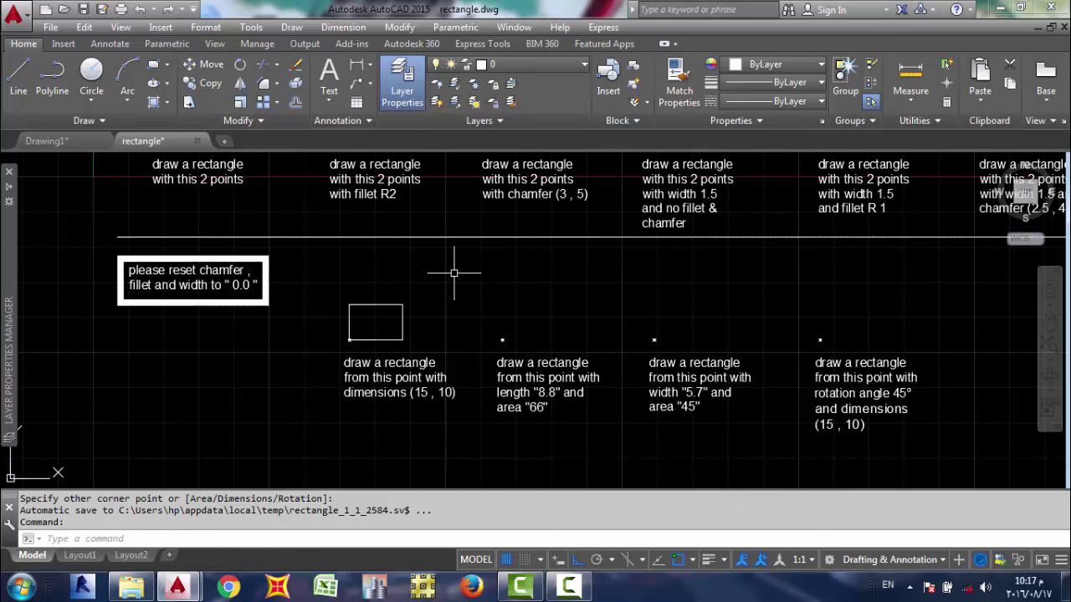
key("Return")
left_click(501, 340)
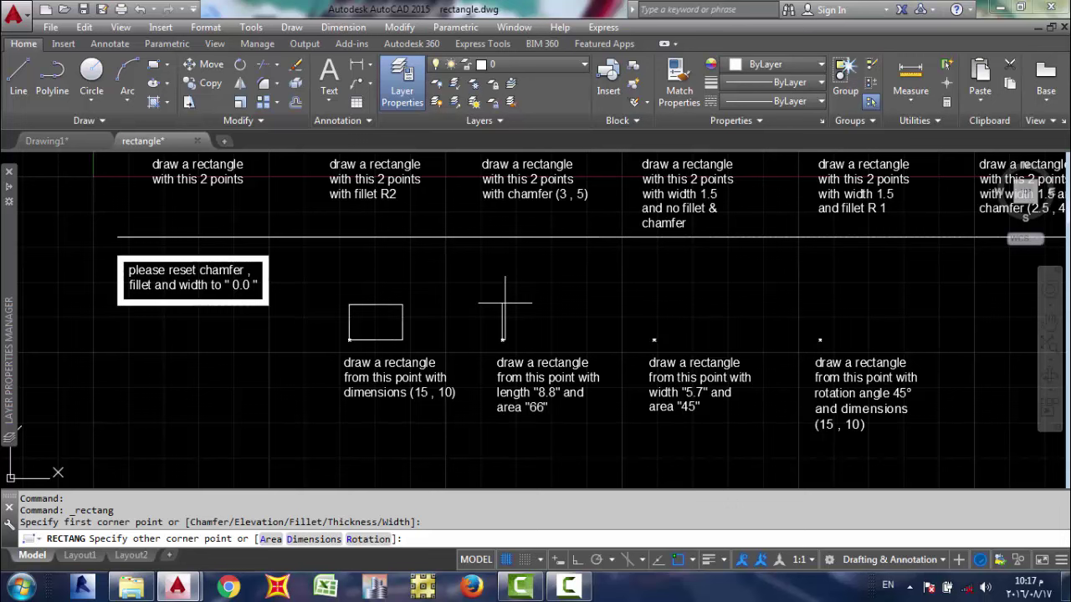
Size the rectangle by an area of 66 with a length of 8.8
left_click(274, 542)
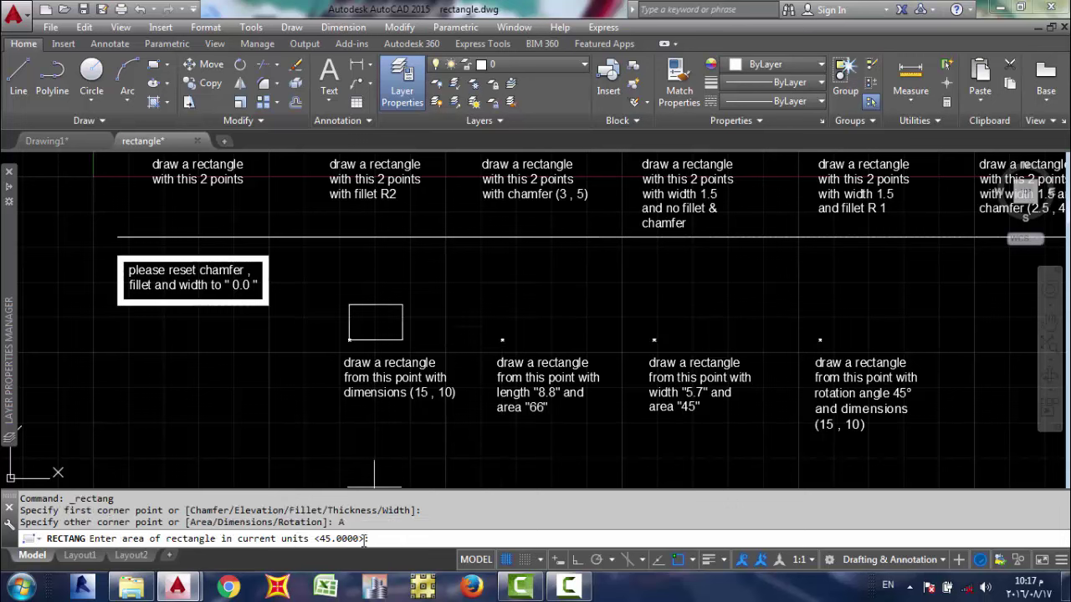
type("66")
key("Return")
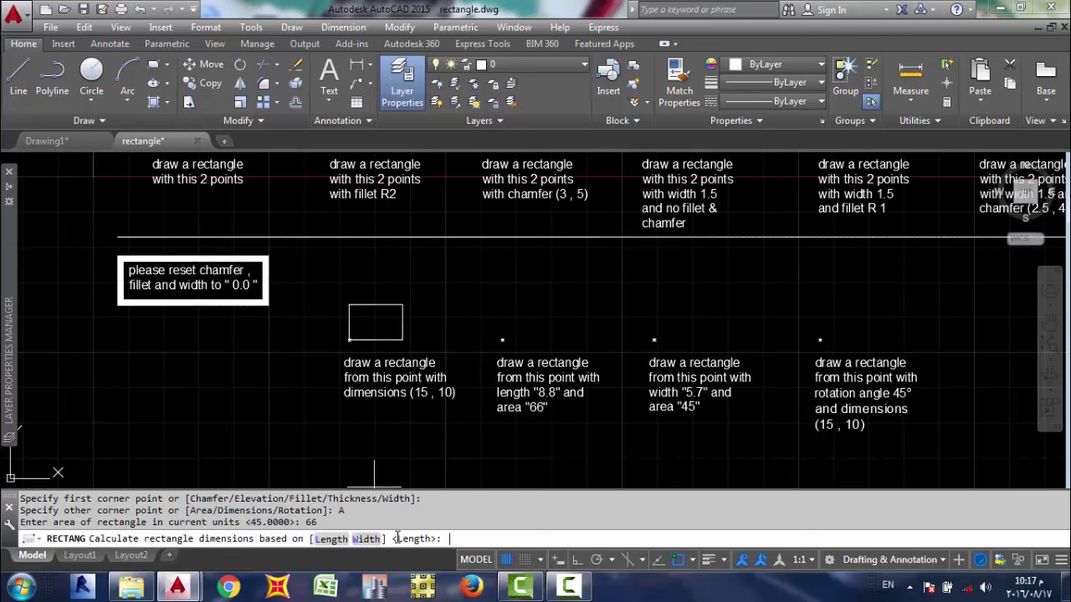
left_click(332, 540)
type("8.")
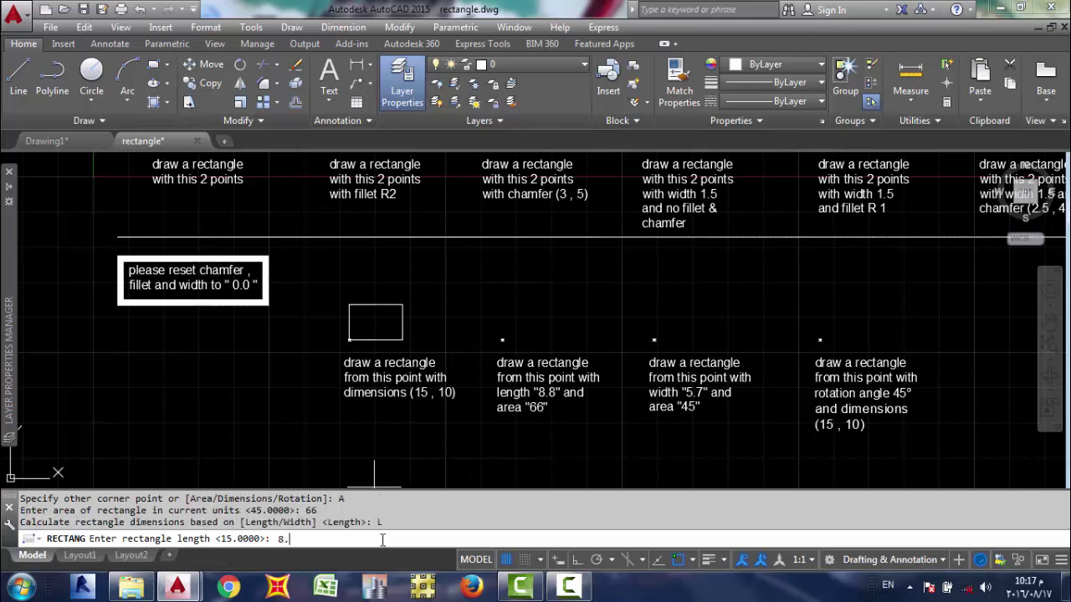
type("8")
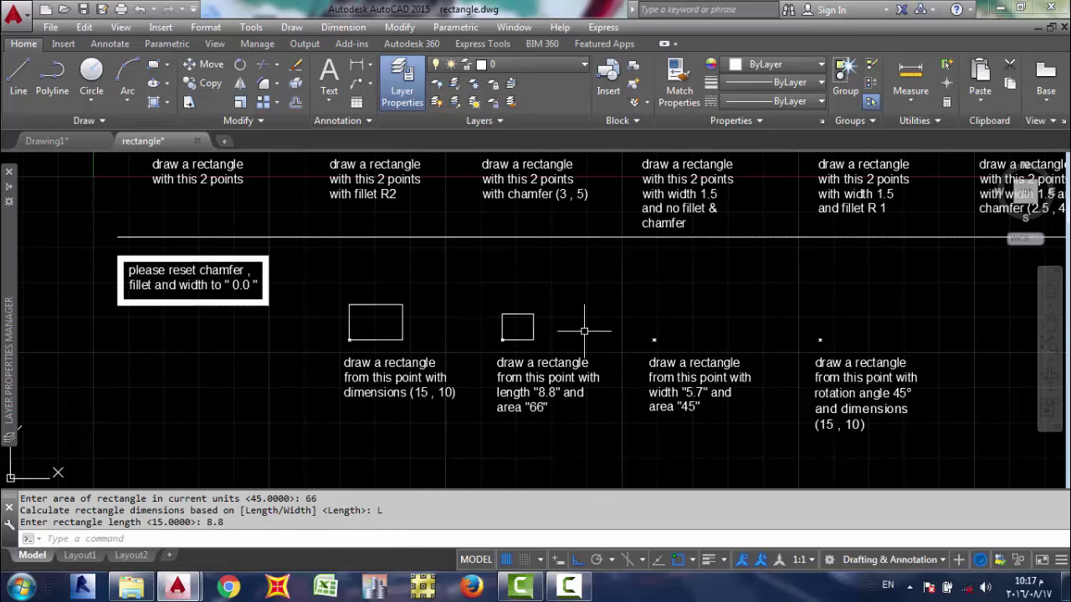
Erase the misdrawn rectangle at the length 8.8, area 66 exercise point
scroll(583, 331, "up", 2)
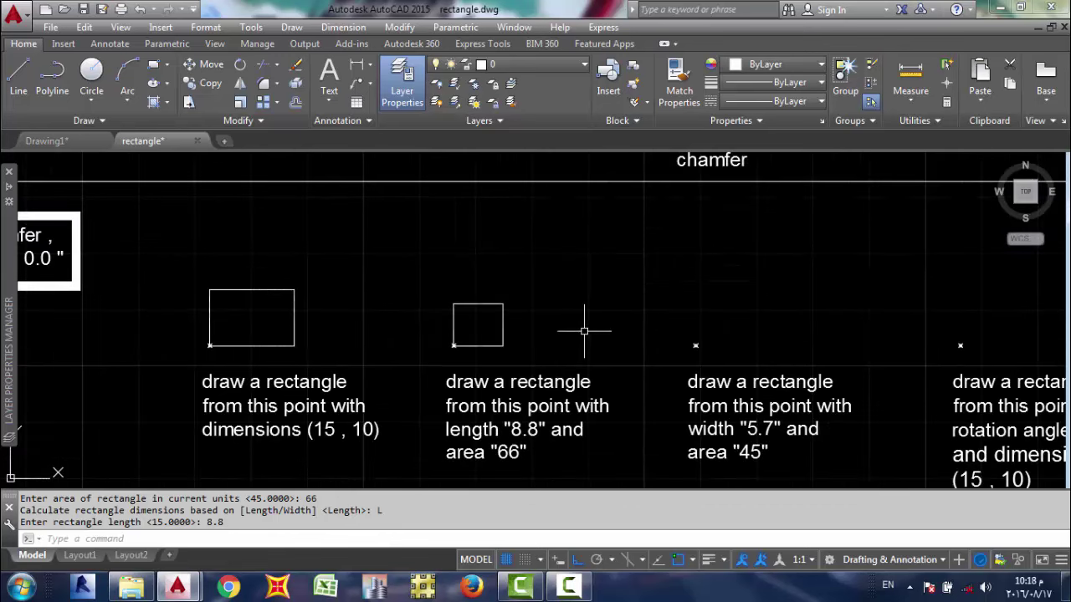
middle_click_drag(565, 346, 516, 333)
scroll(517, 332, "down", 2)
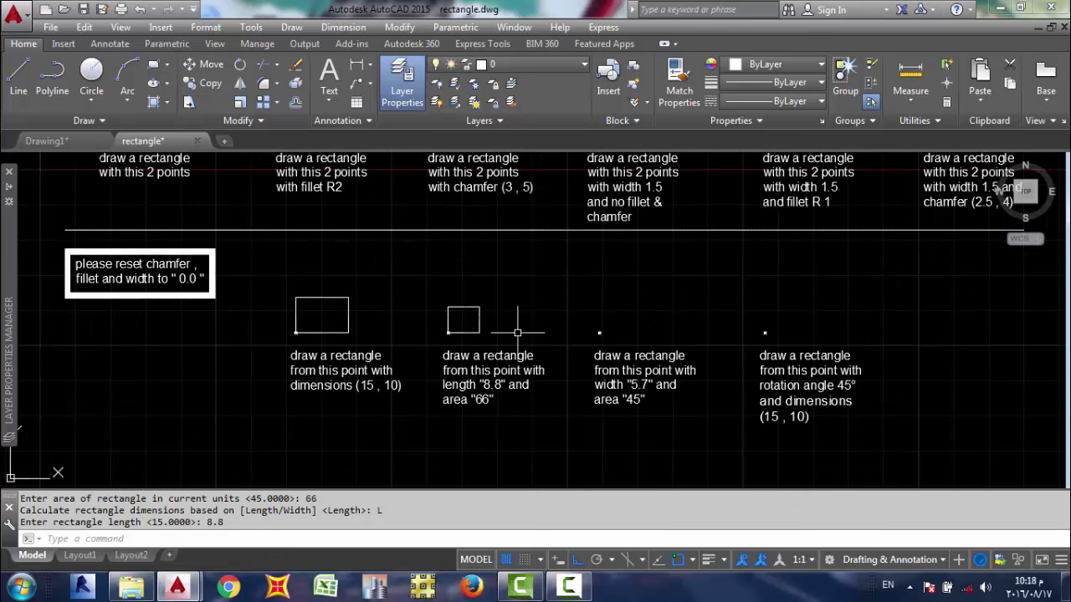
left_click(517, 332)
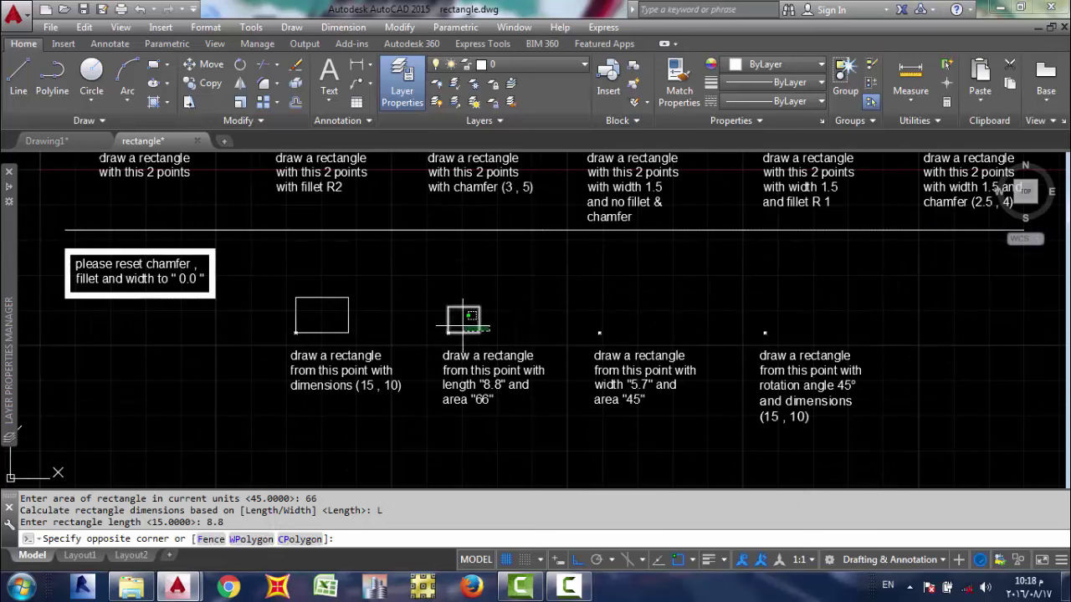
left_click(436, 299)
key("Delete")
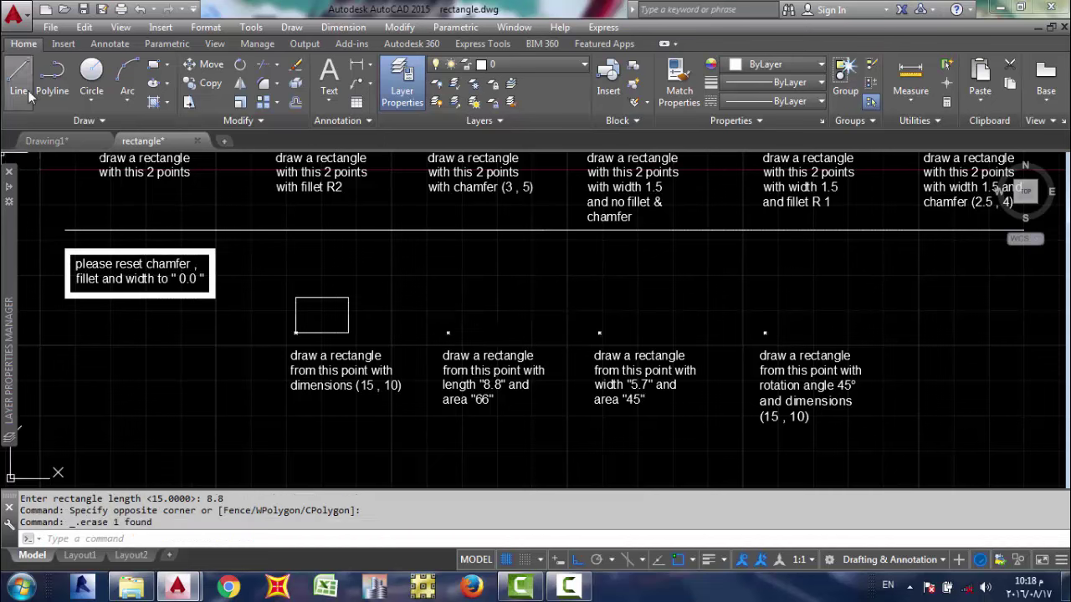
Draw a rectangle of area 66 and length 8.8 from the second lower exercise point, then select it
left_click(154, 66)
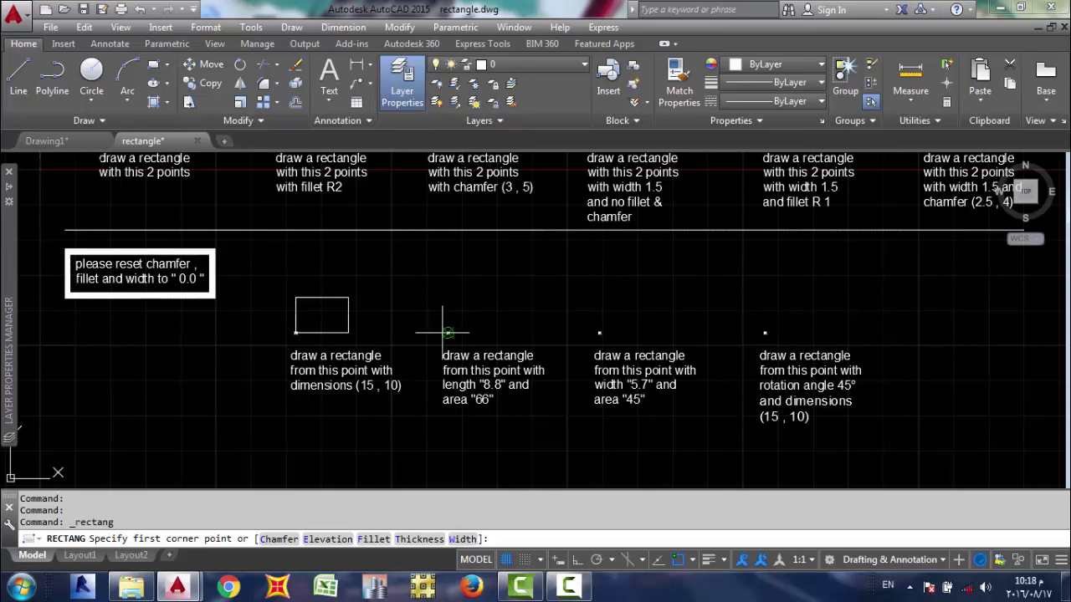
left_click(448, 332)
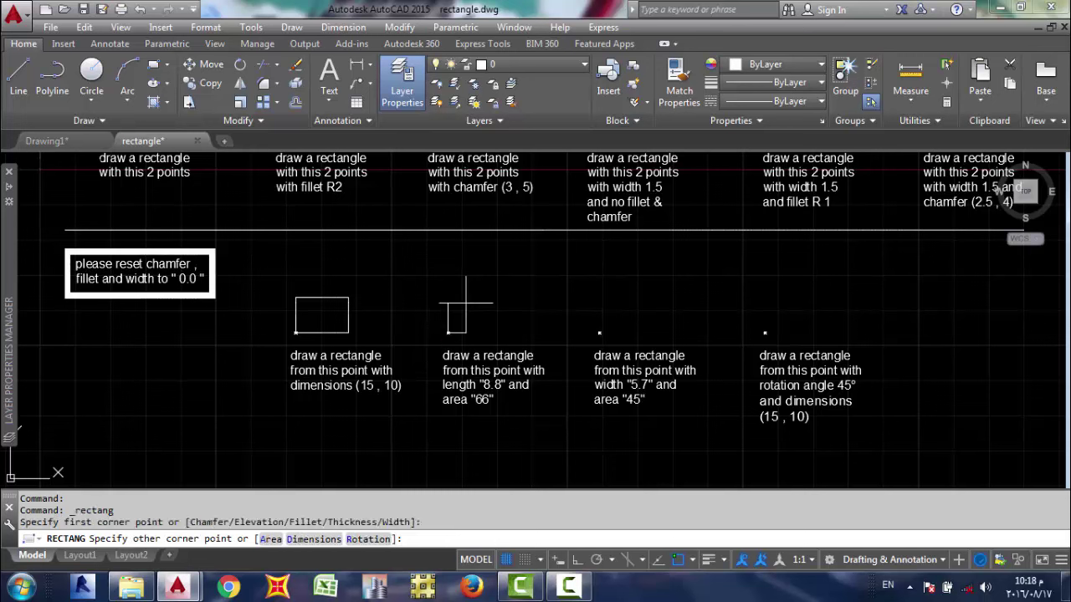
left_click(271, 538)
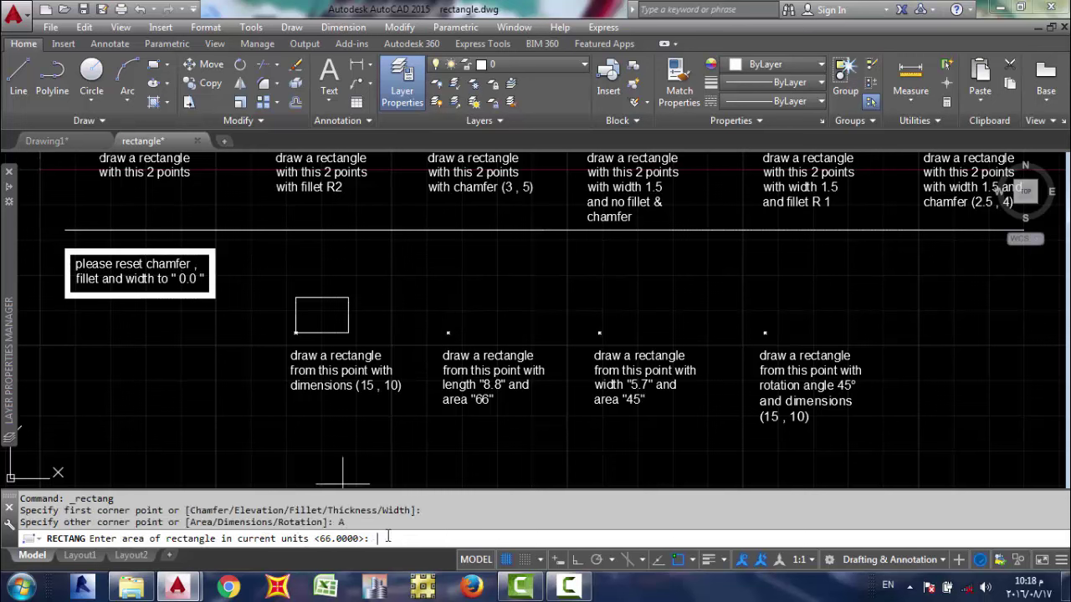
type("66")
key("Return")
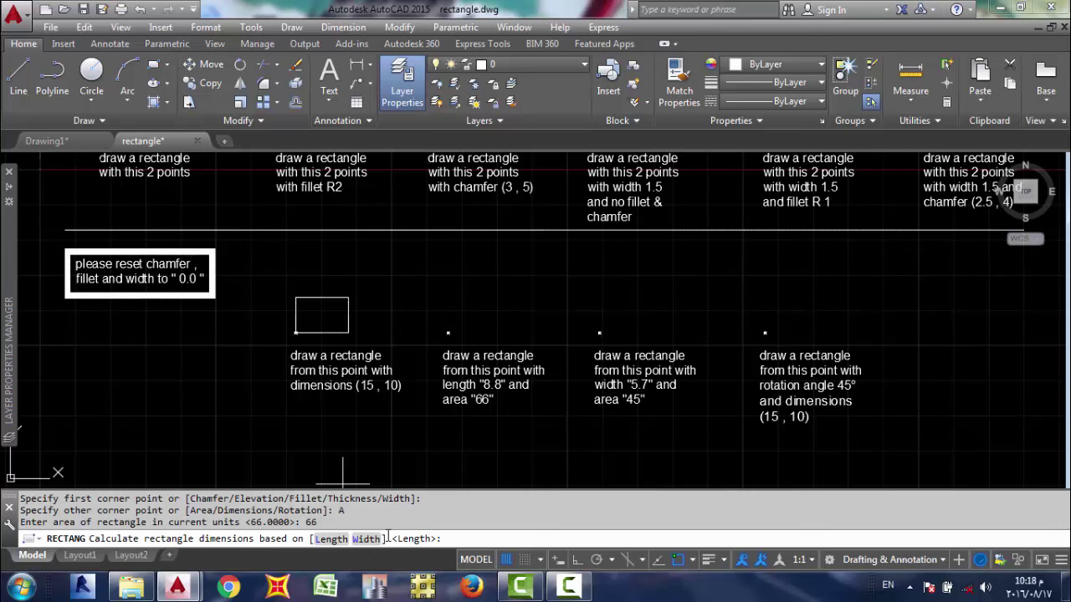
left_click(331, 539)
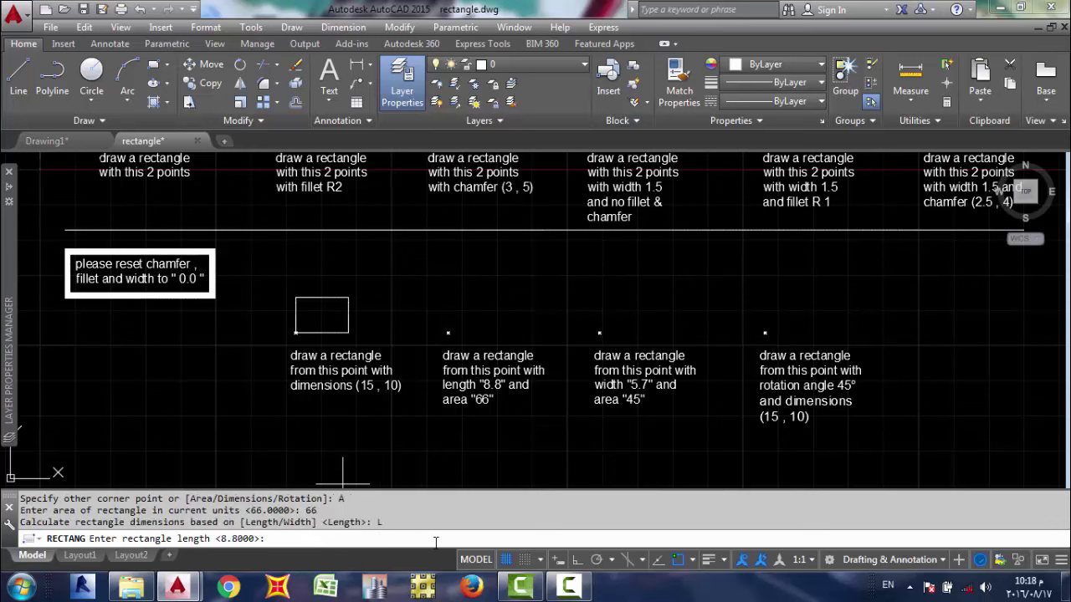
type("8.8")
key("Return")
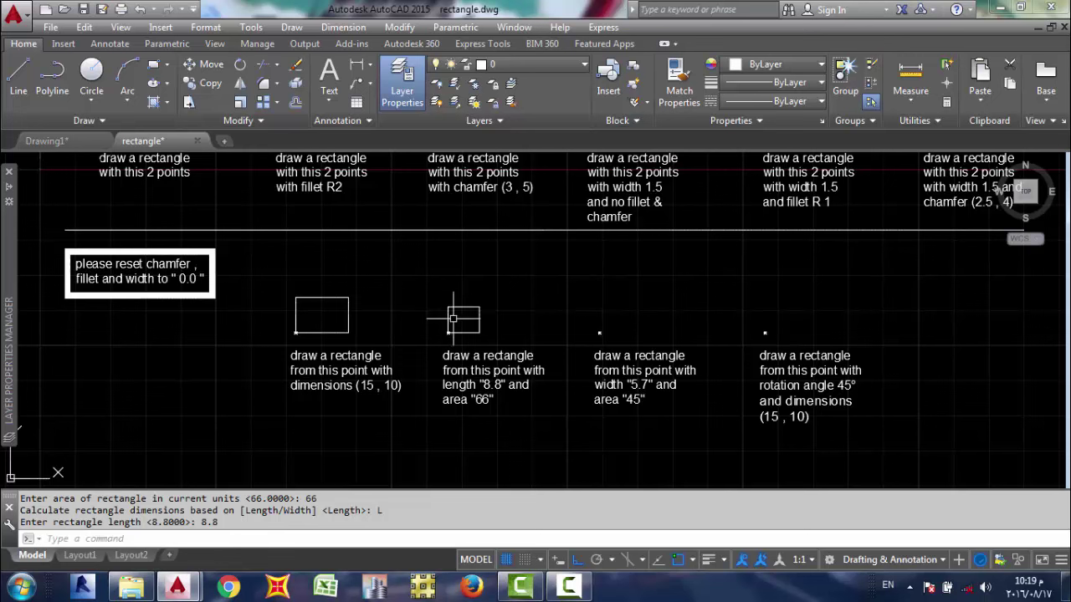
left_click(451, 319)
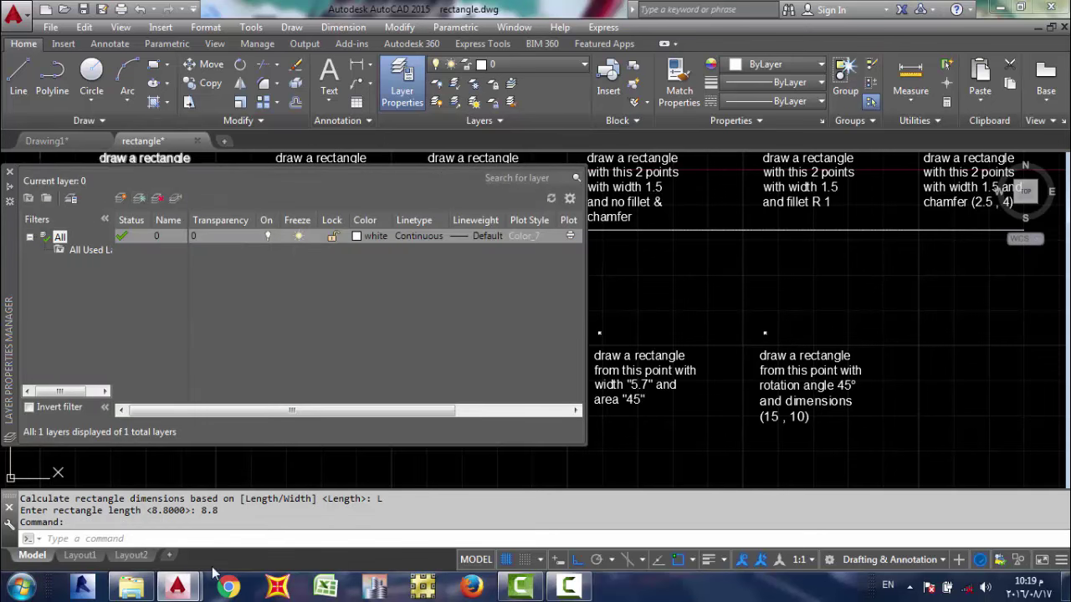
left_click(236, 539)
type("PR")
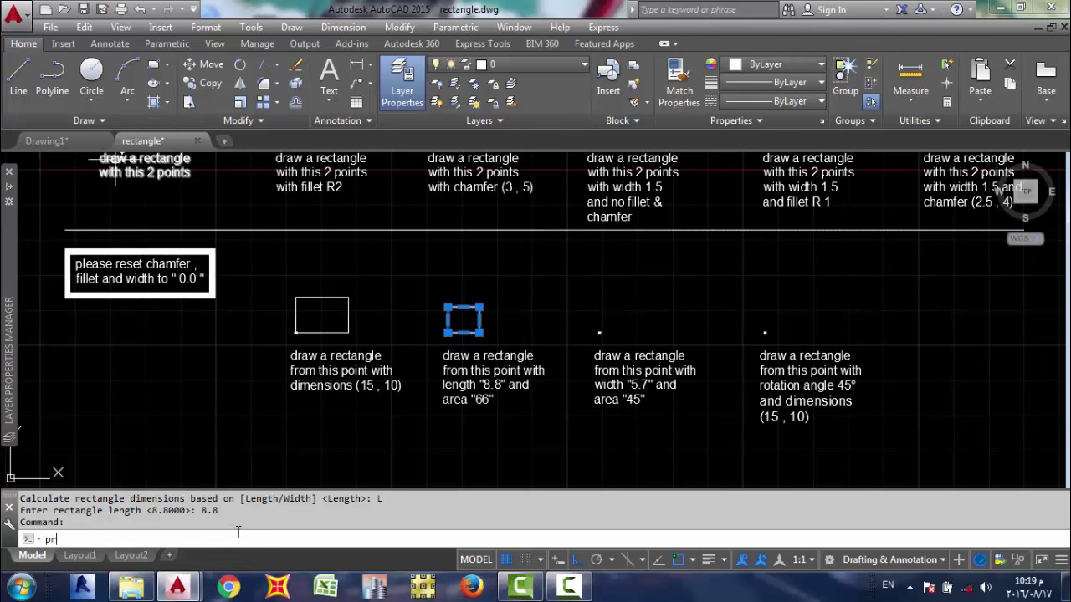
key("Return")
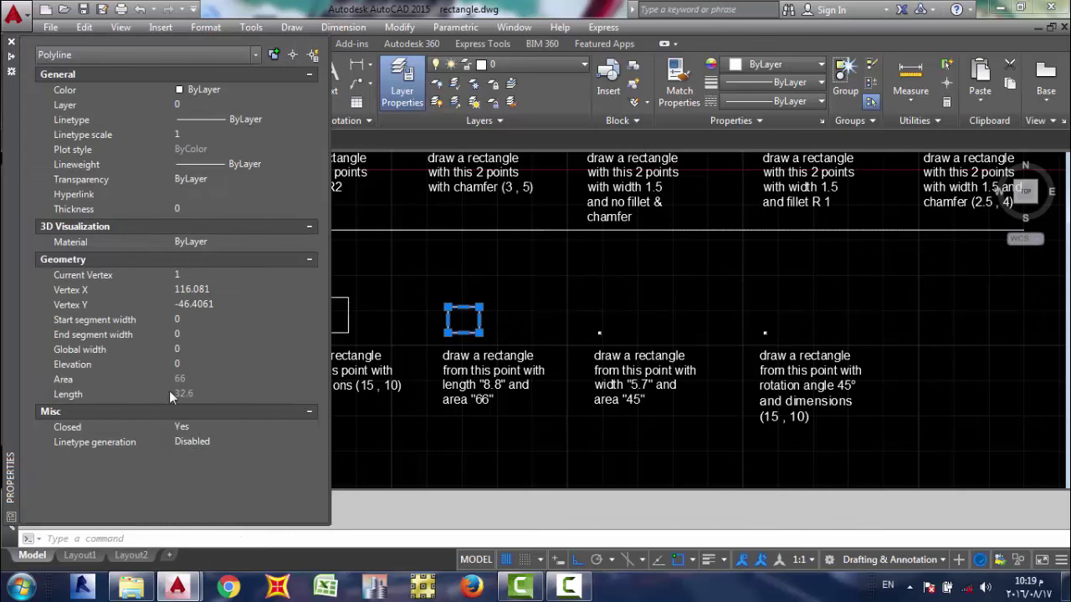
left_click(165, 381)
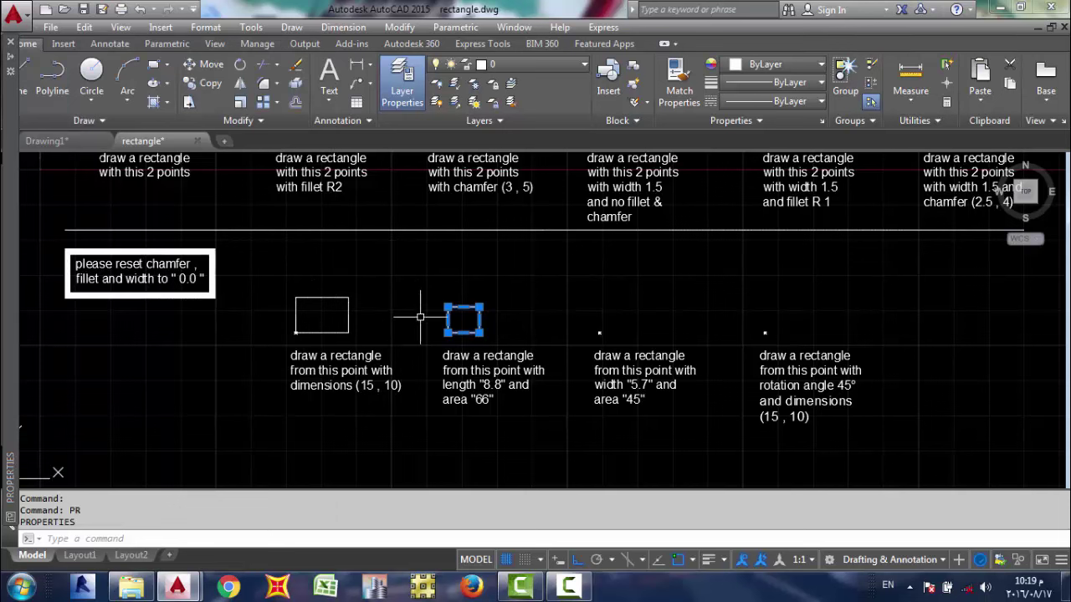
key("Escape")
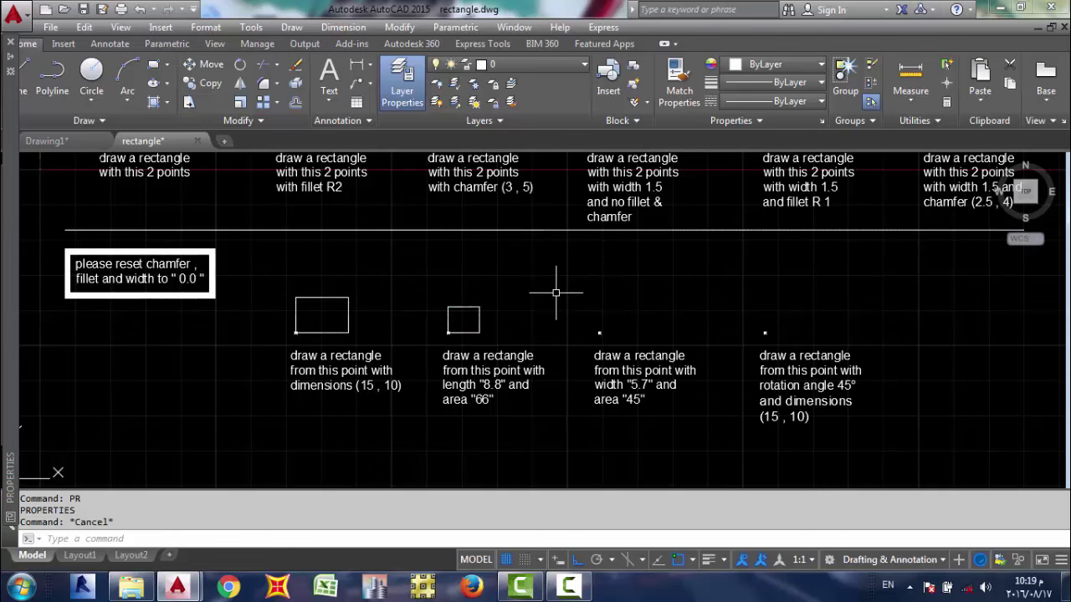
middle_click_drag(603, 310, 551, 308)
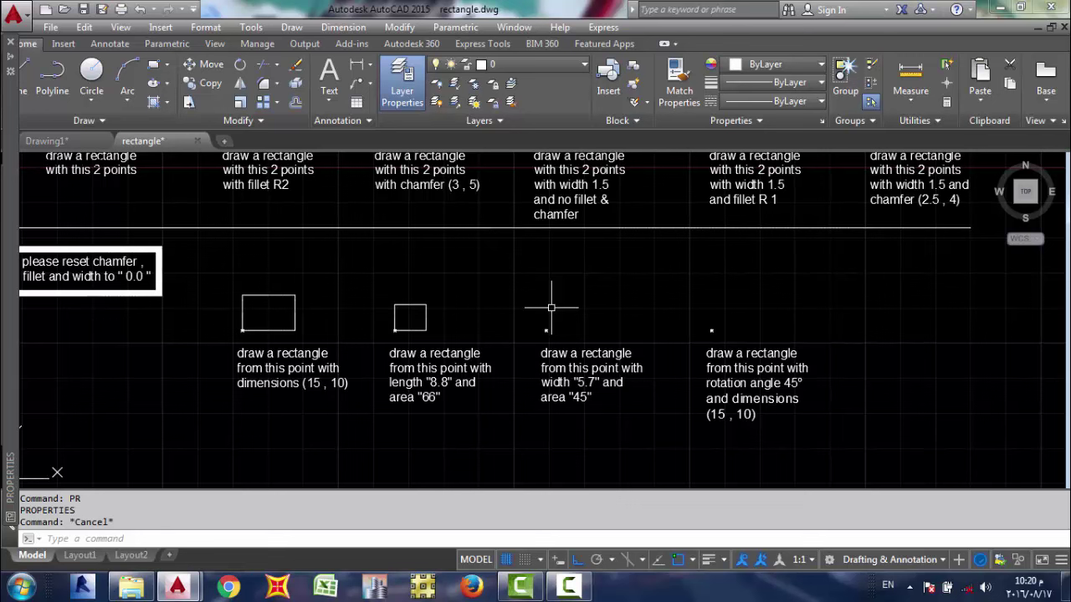
Draw a rectangle of area 45 and width 5.7 from the third lower exercise point
left_click(153, 67)
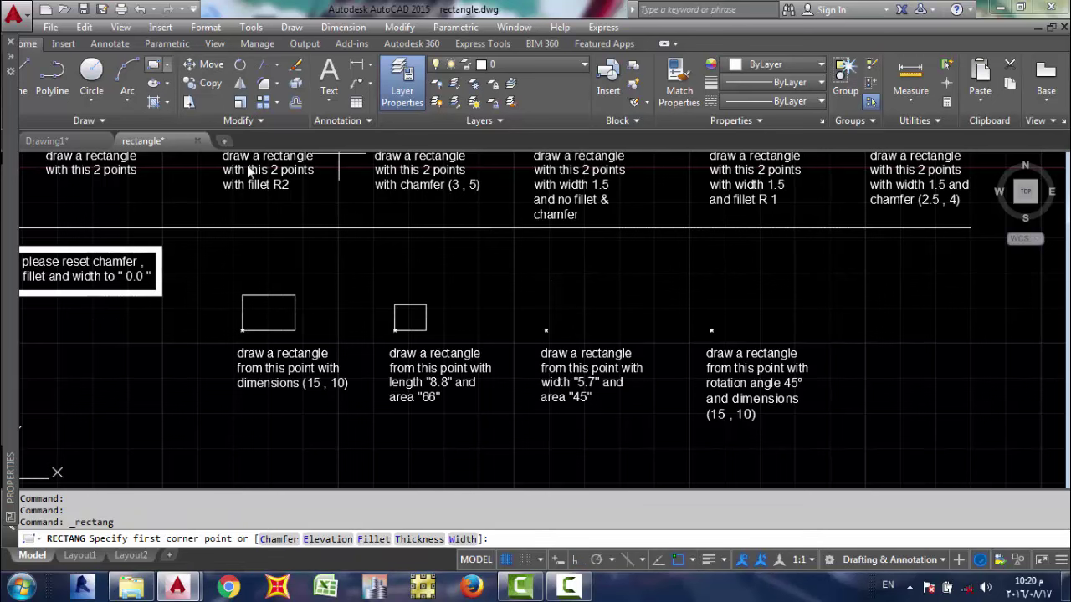
left_click(545, 331)
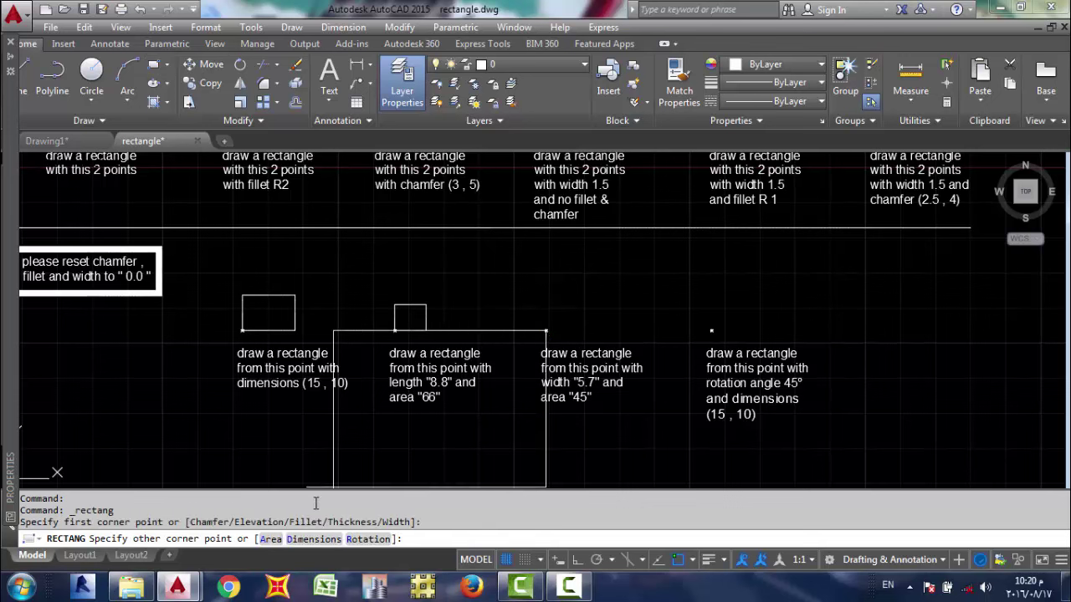
left_click(270, 540)
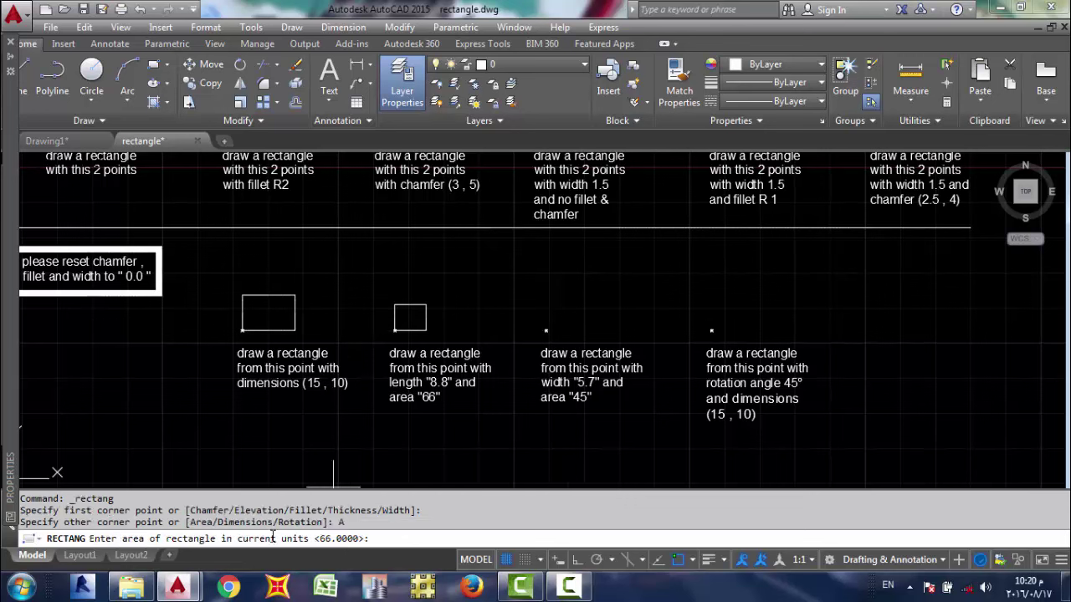
type("4")
type("5")
key("Return")
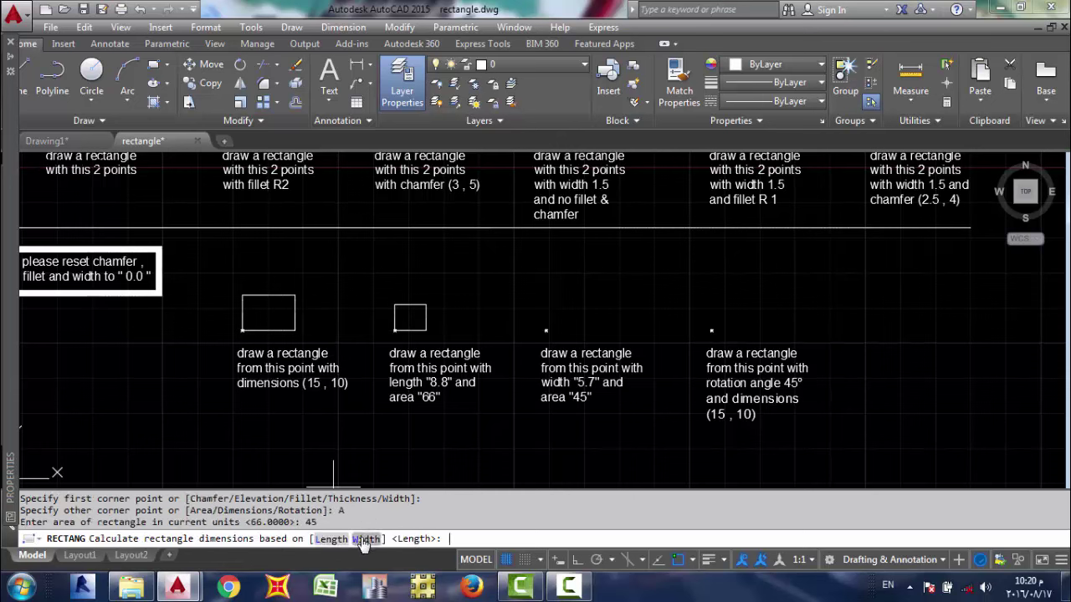
left_click(371, 539)
type("5")
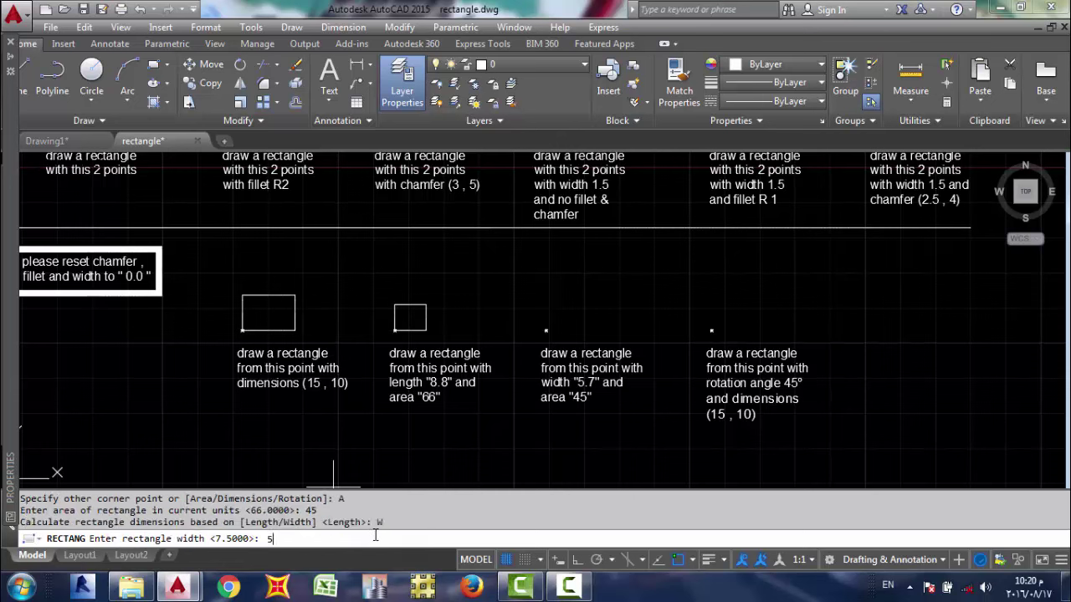
type(".7")
key("Return")
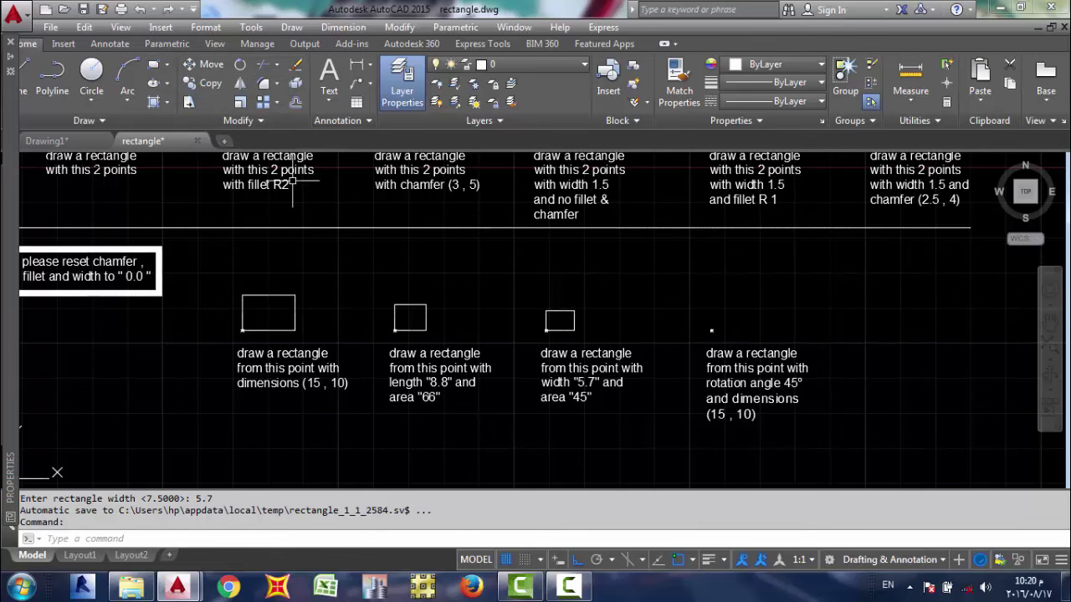
Switch to Drawing1 and select its small horizontal rectangle
scroll(343, 242, "down", 2)
scroll(215, 203, "down", 2)
scroll(438, 304, "down", 2)
scroll(490, 286, "up", 6)
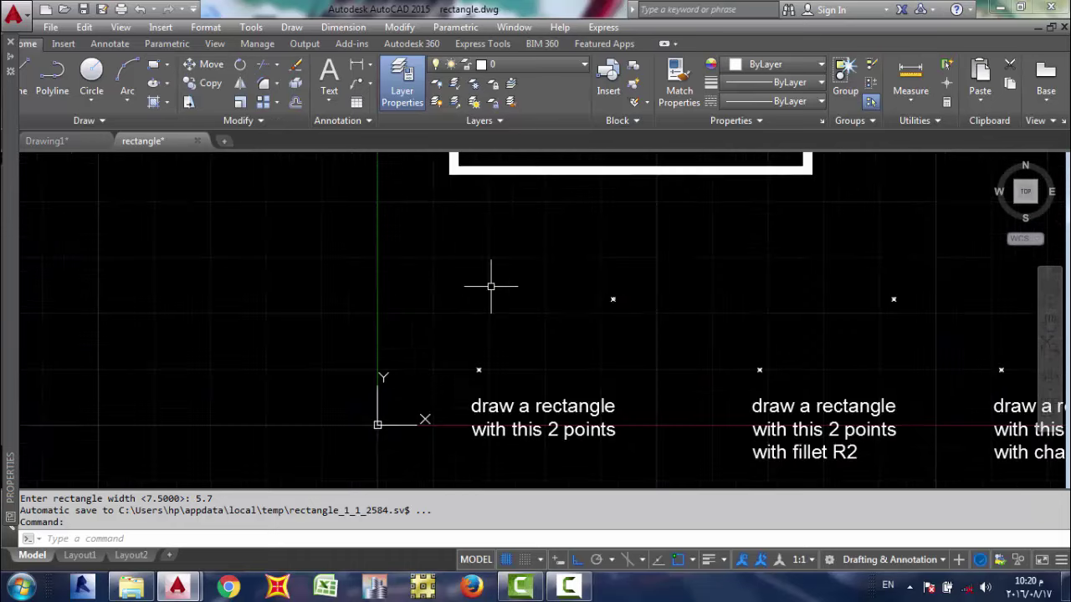
scroll(509, 275, "down", 4)
scroll(509, 272, "up", 2)
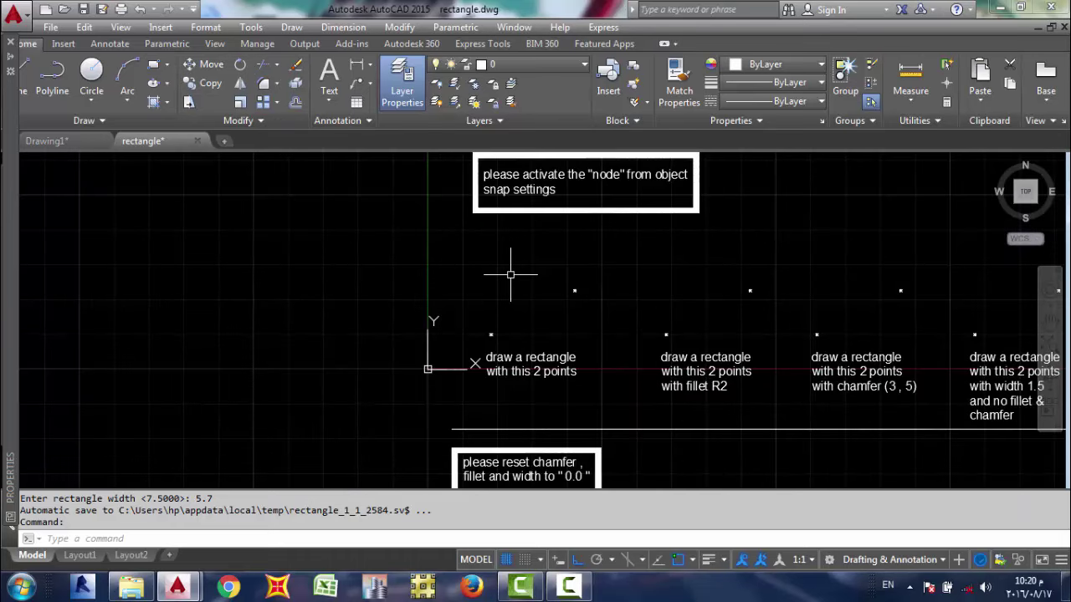
left_click(75, 146)
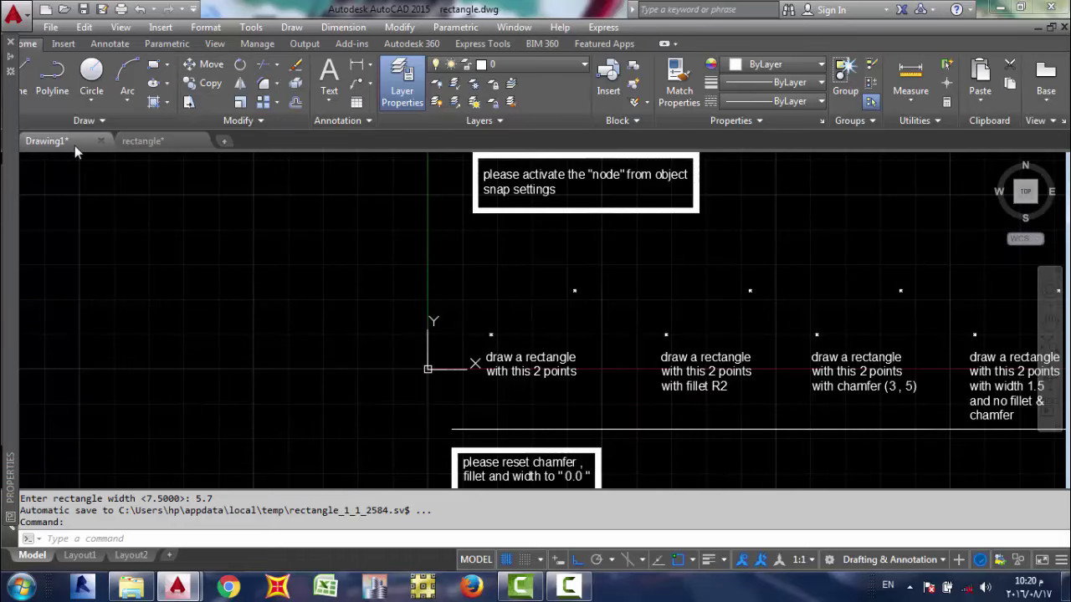
left_click(449, 288)
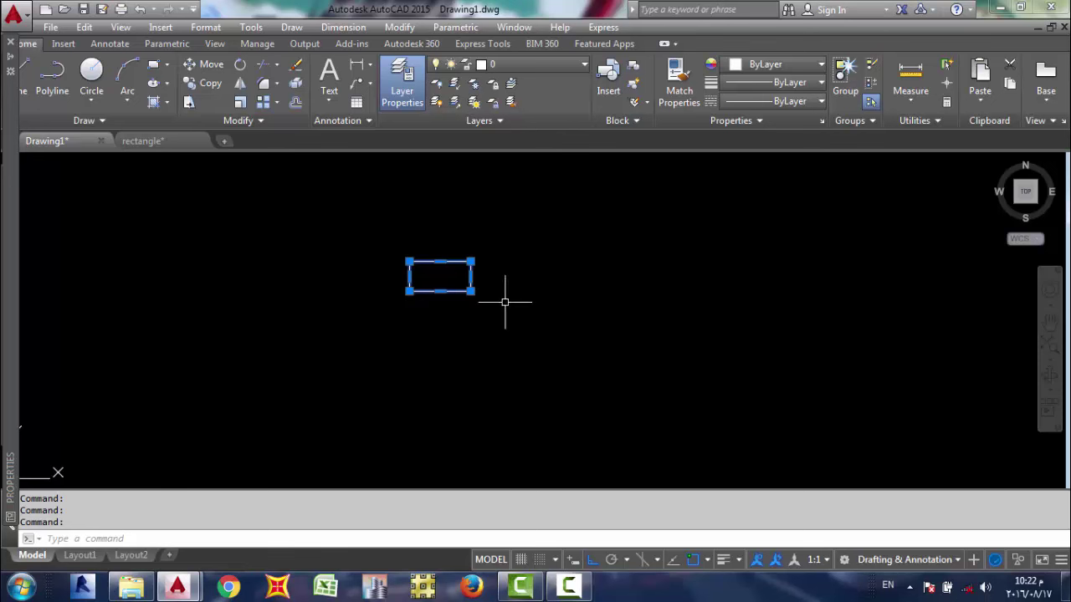
Erase the small rectangle and draw one long horizontal line in its place
left_click(641, 358)
key("Delete")
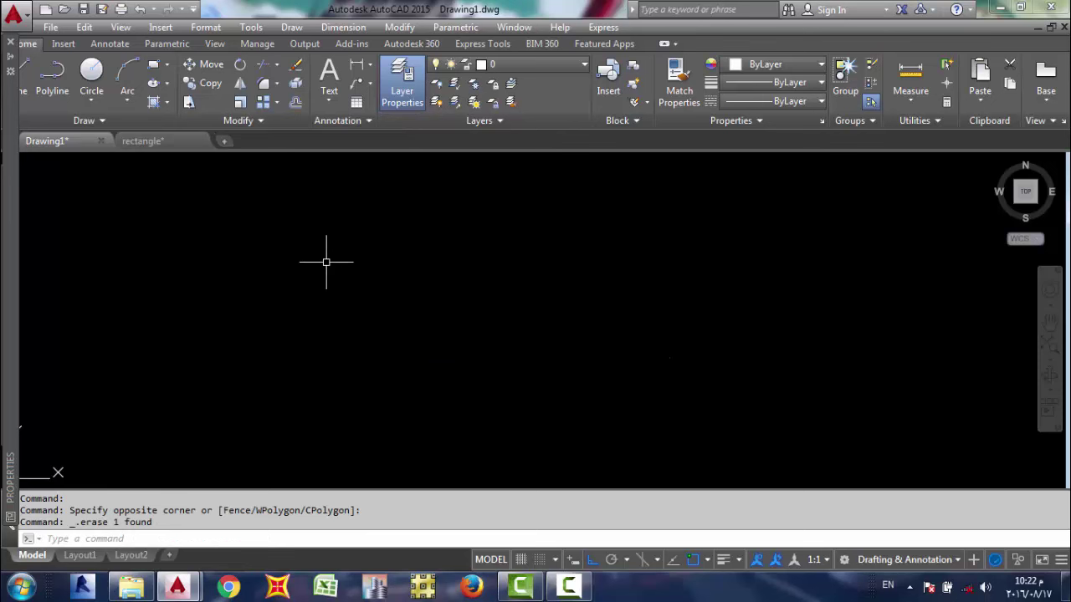
type("L")
key("Return")
left_click(264, 294)
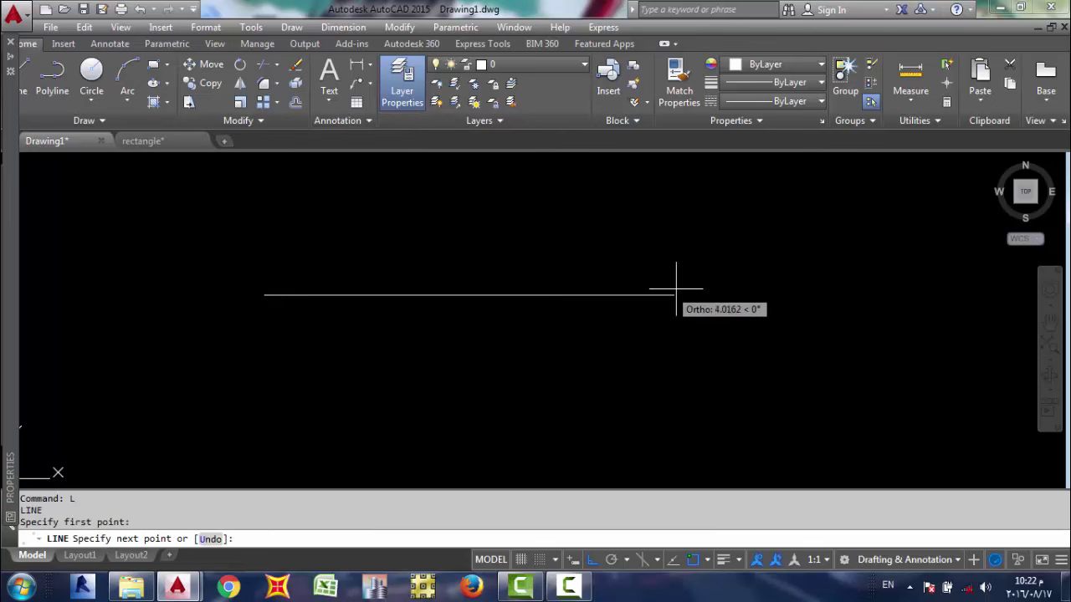
left_click(792, 295)
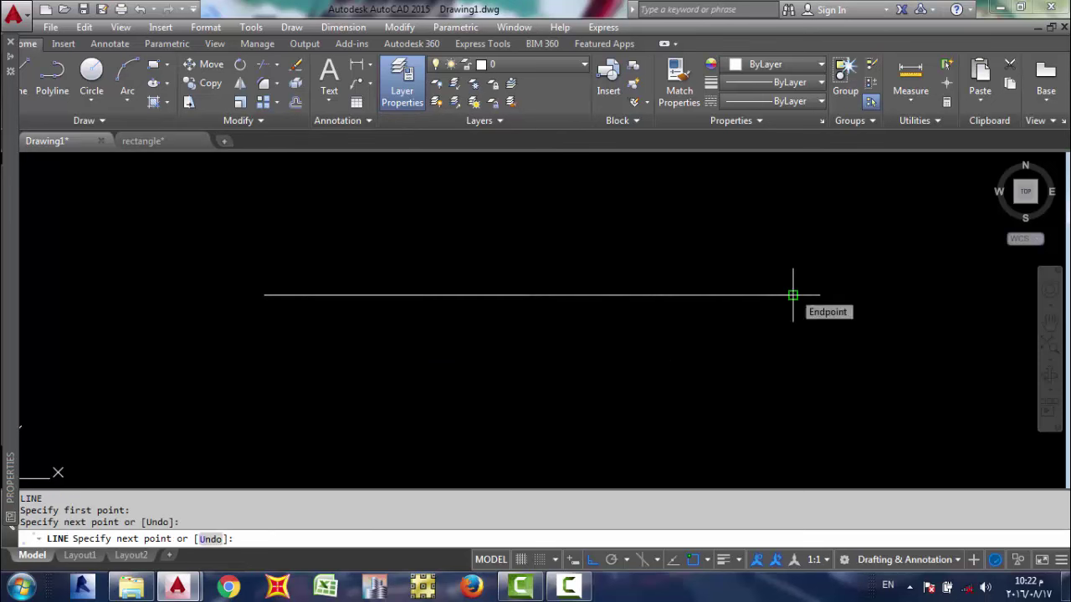
key("Escape")
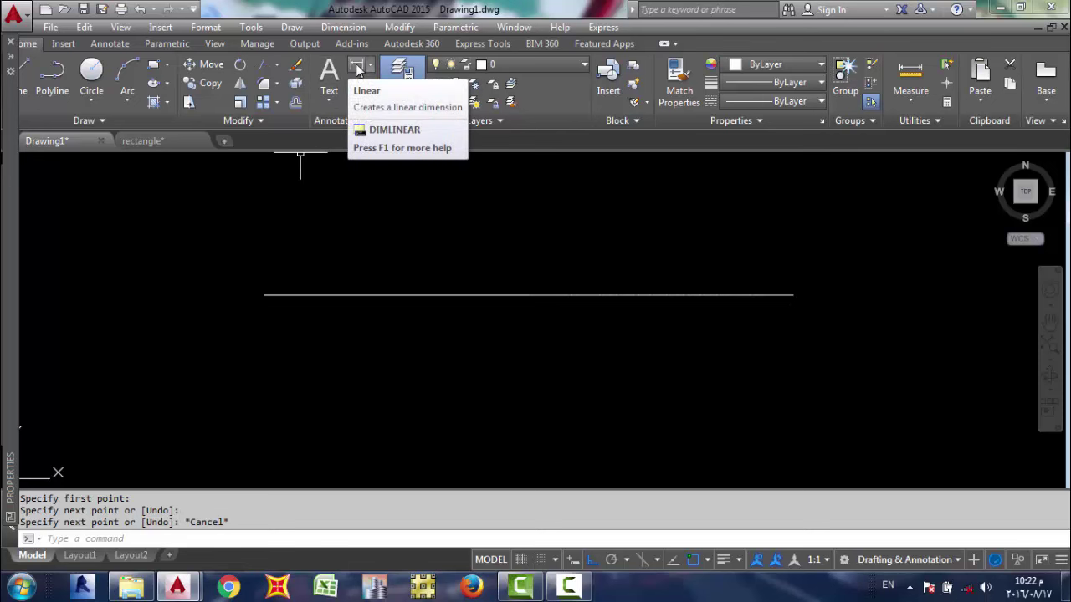
Dimension the horizontal line end to end (5,22), place it above, and select it
left_click(357, 67)
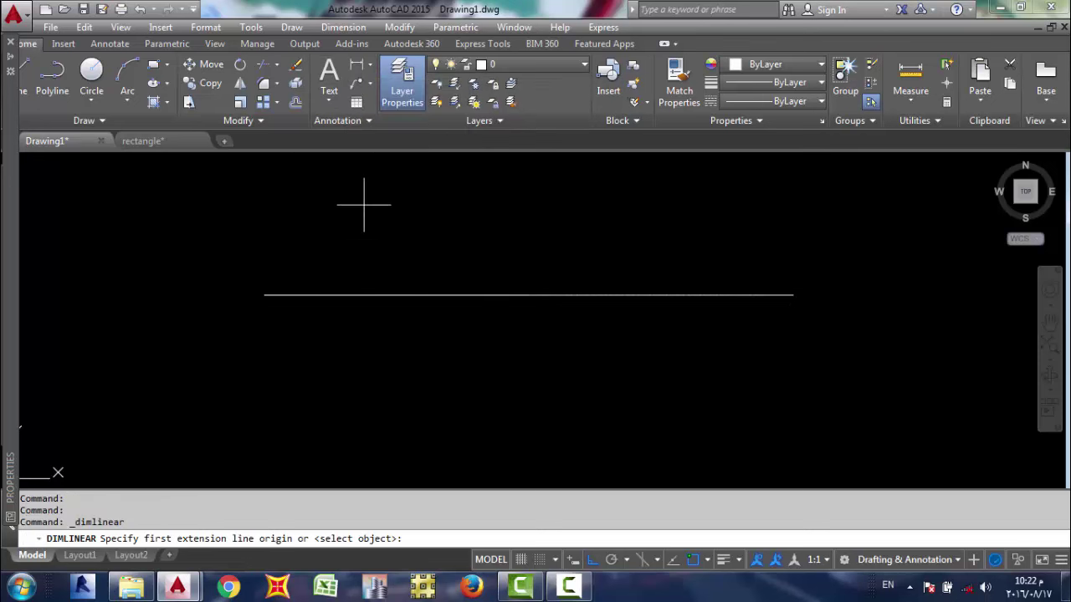
left_click(264, 295)
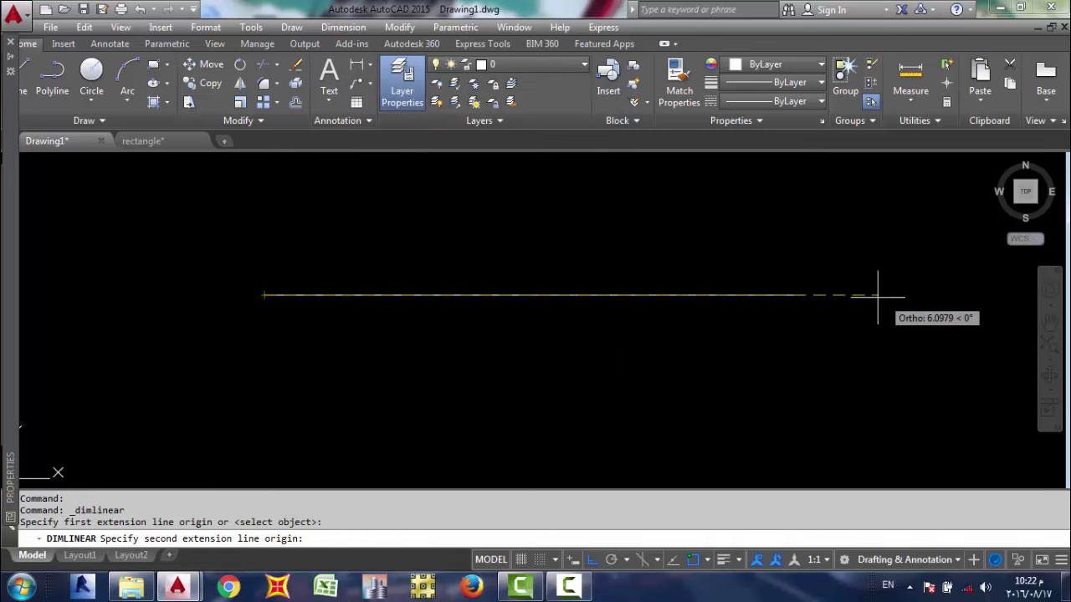
left_click(792, 295)
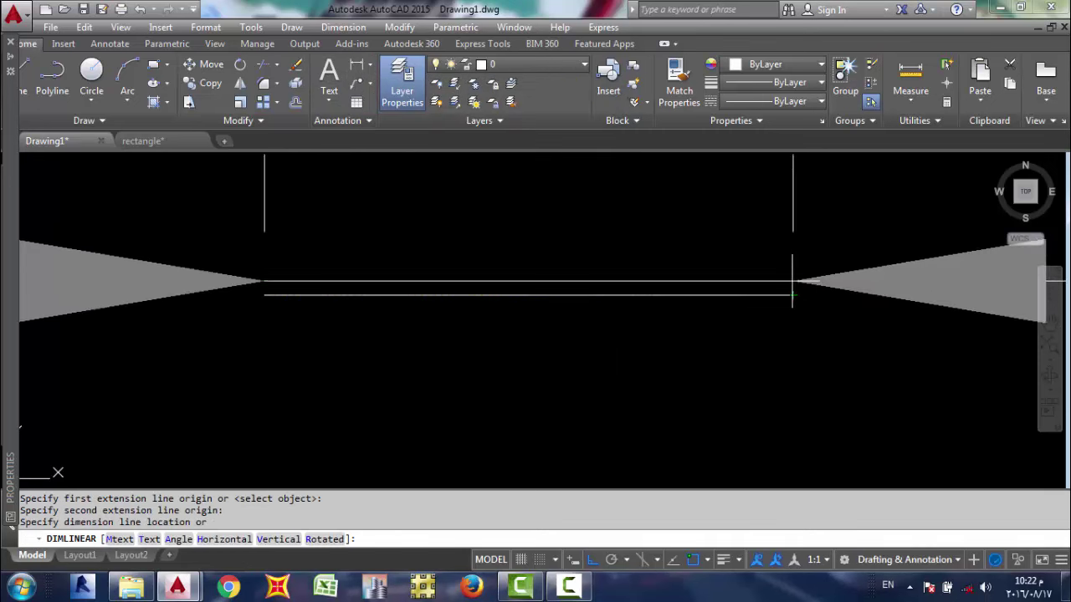
left_click(792, 246)
scroll(677, 249, "down", 2)
scroll(681, 210, "down", 2)
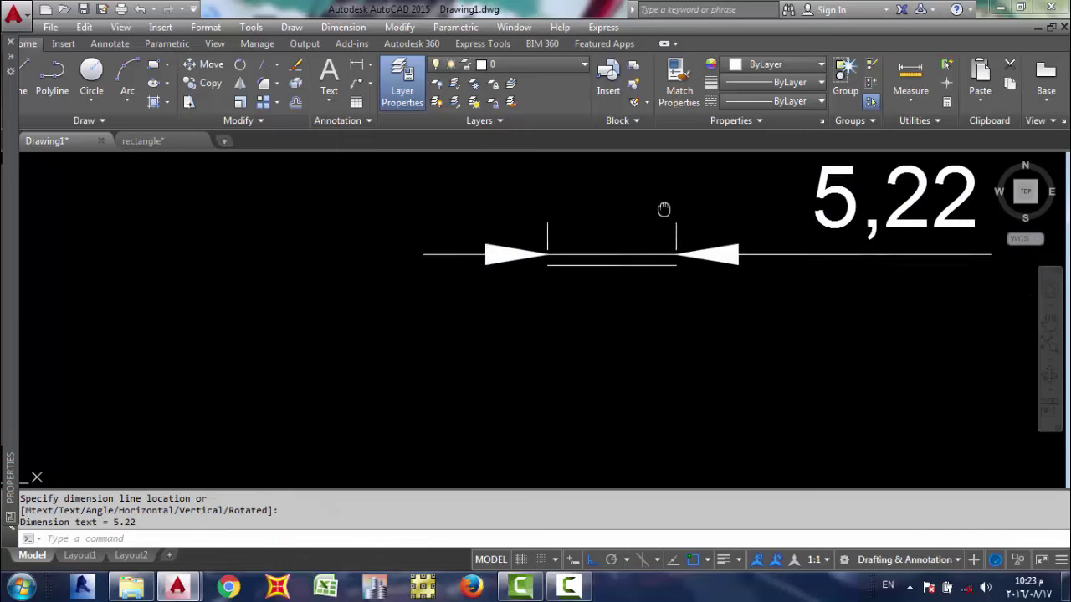
middle_click_drag(681, 210, 485, 227)
scroll(484, 227, "down", 1)
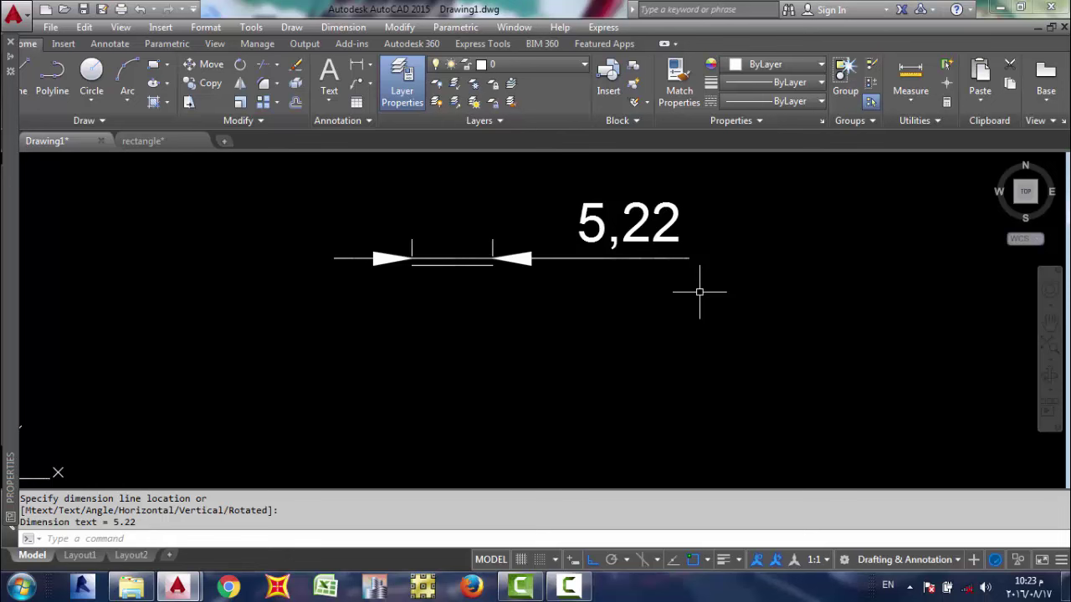
left_click(500, 263)
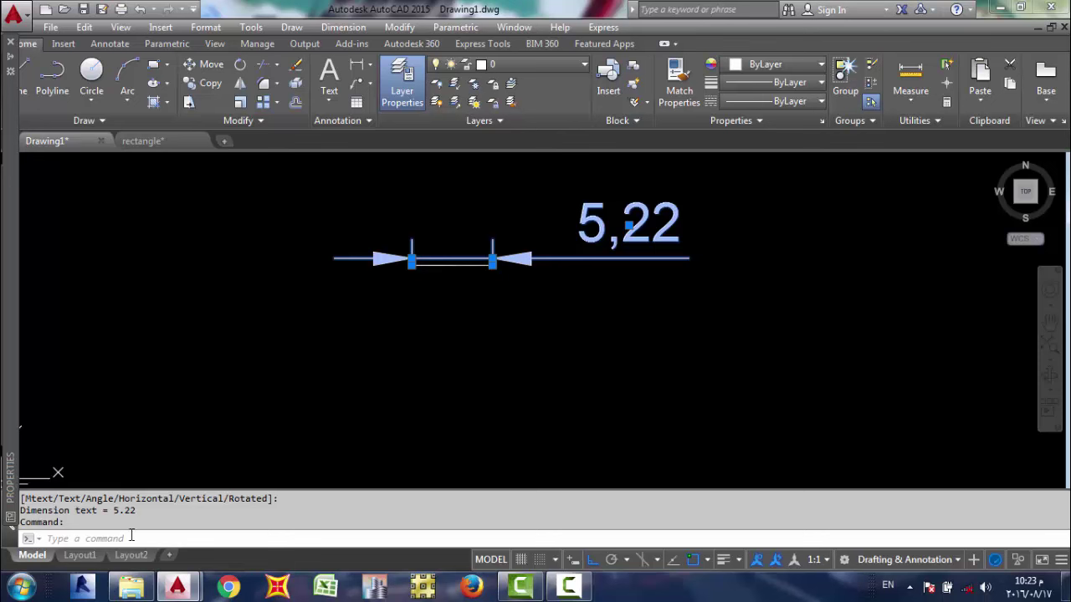
Set the ISO-25 dimension style's overall scale to 0.5 and close the manager
left_click(132, 537)
type("DIM")
type("Sty")
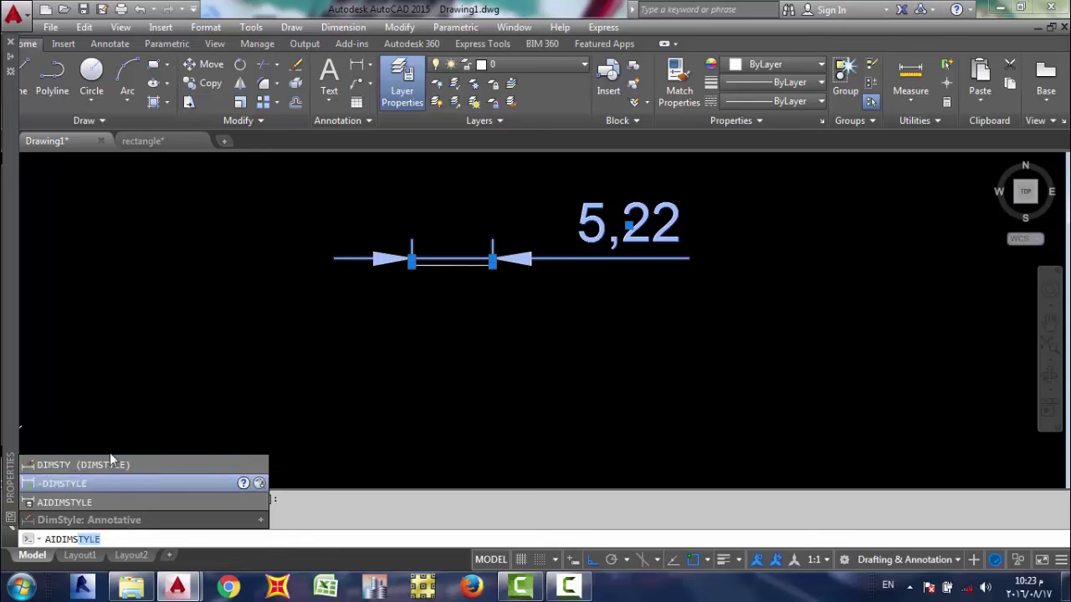
left_click(104, 464)
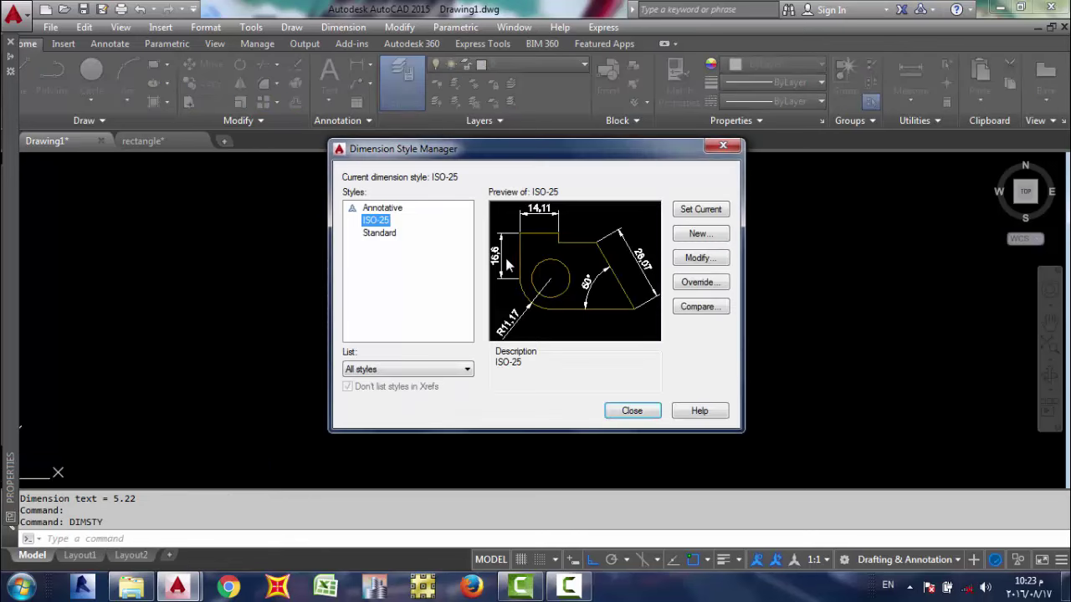
left_click(700, 257)
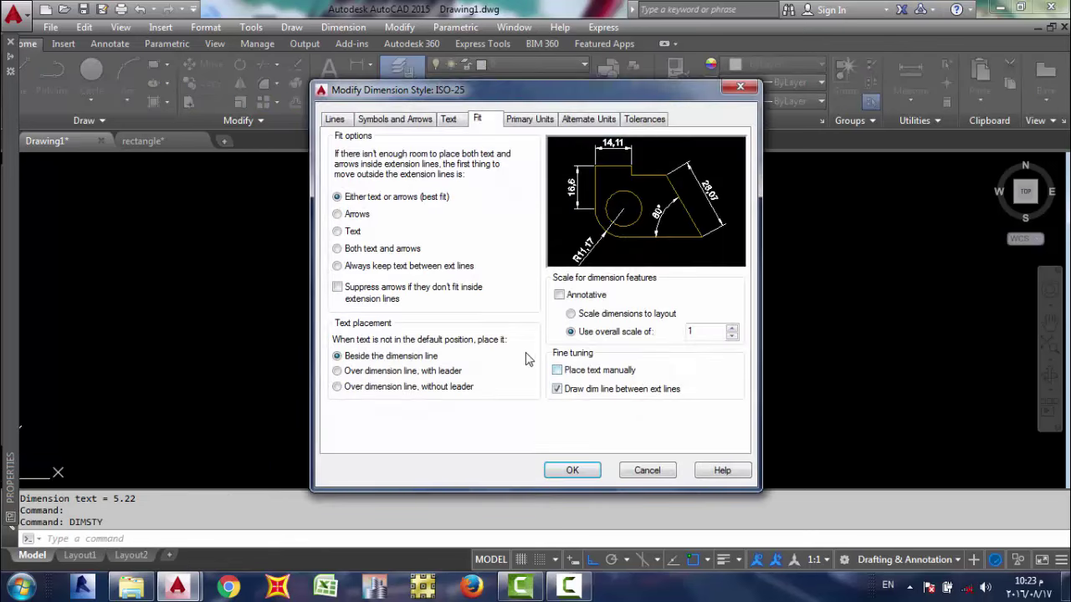
left_click(698, 333)
double_click(697, 332)
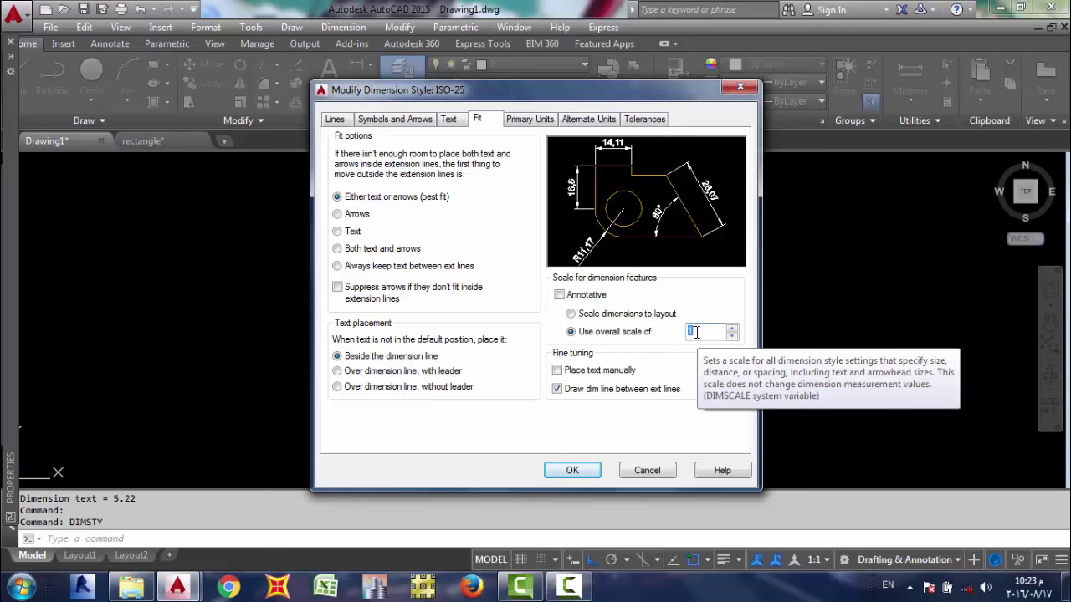
type(".5")
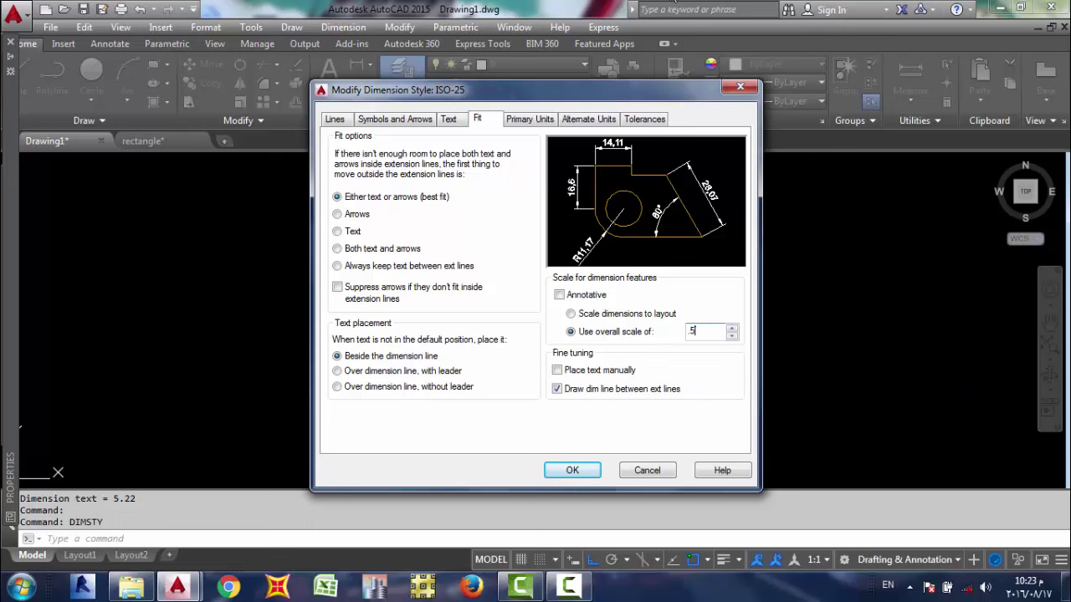
left_click(572, 470)
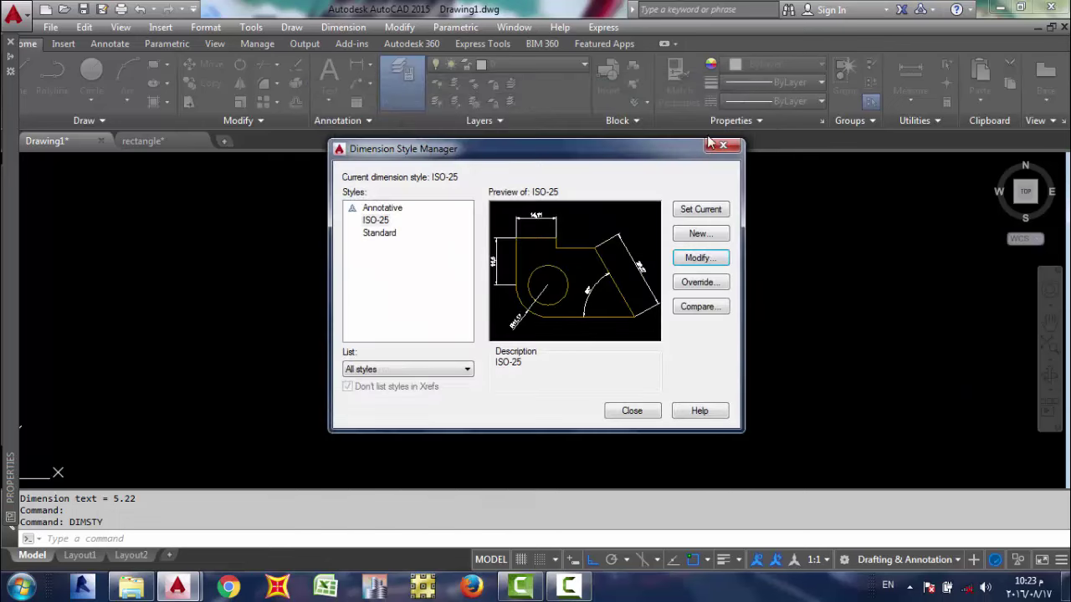
left_click(635, 416)
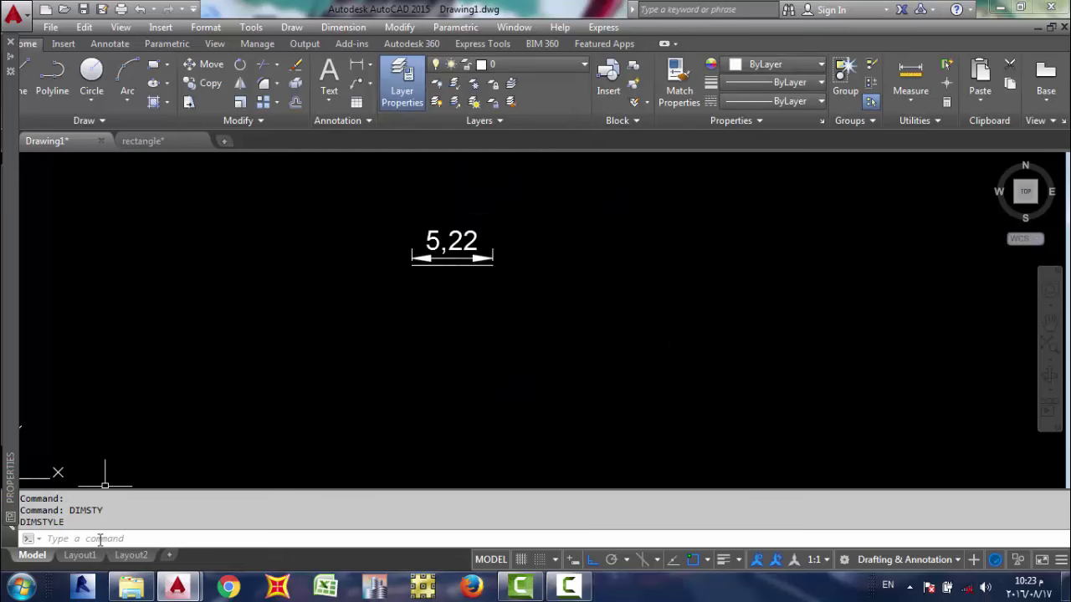
Reopen the ISO-25 style's fit settings and select the overall scale value
left_click(94, 538)
type("dimsty")
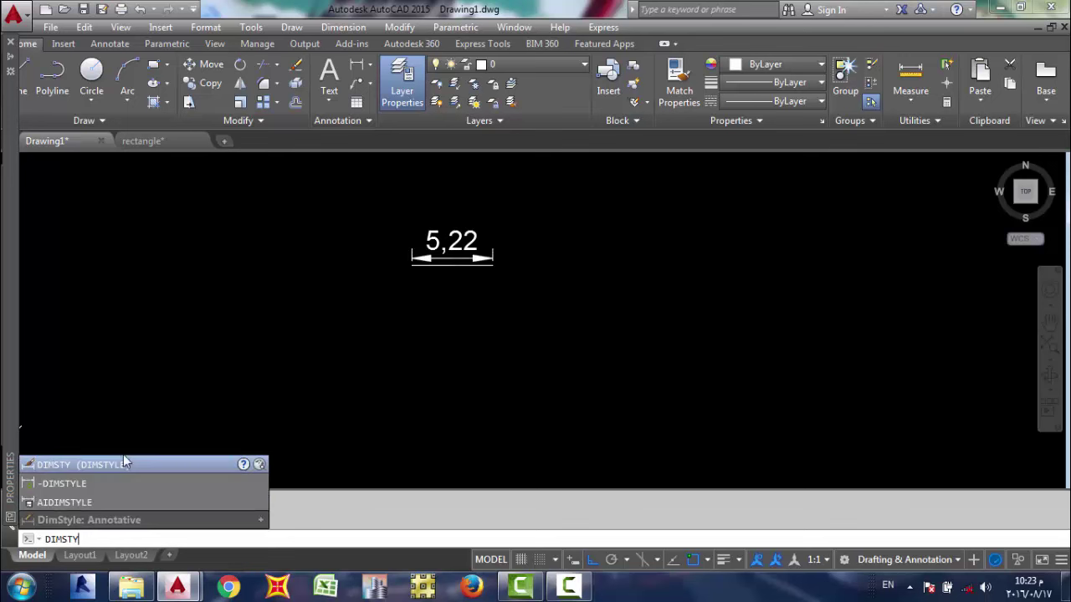
mouse_move(82, 465)
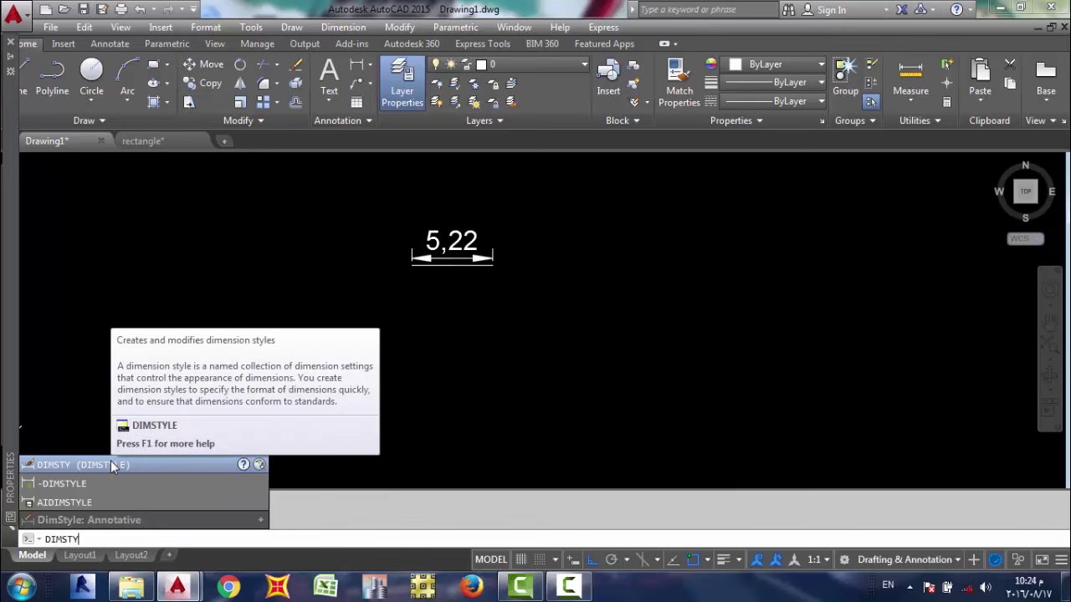
left_click(111, 465)
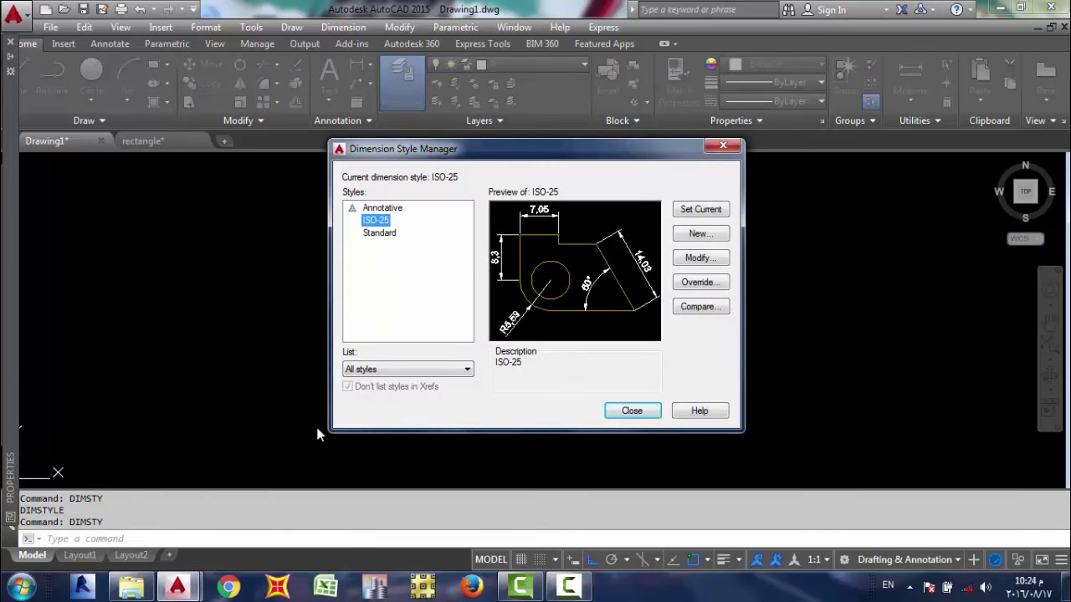
left_click(682, 258)
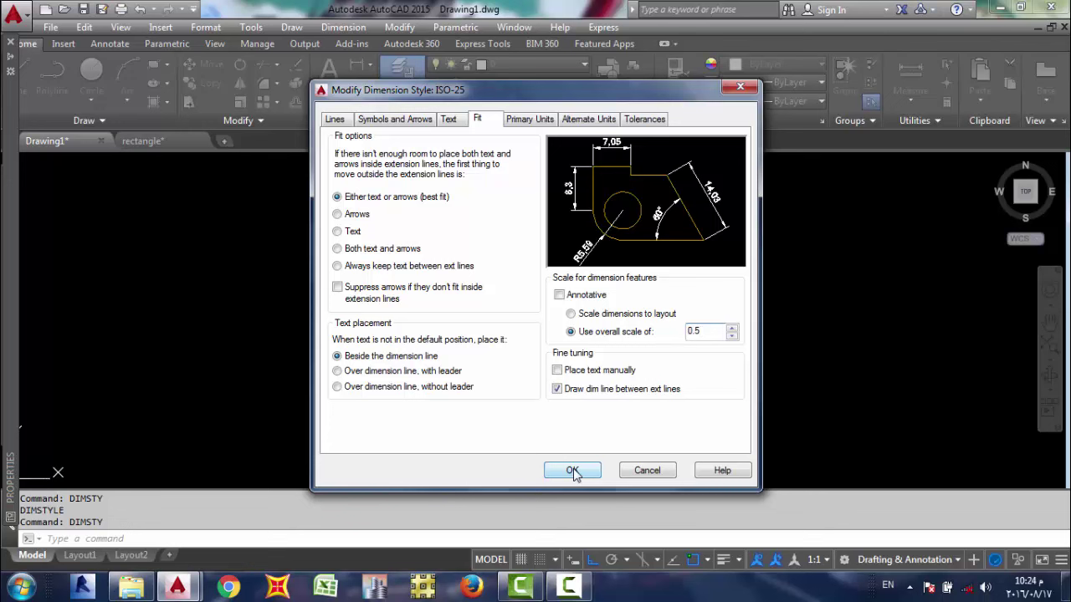
left_click_drag(713, 331, 577, 356)
Confirm the ISO-25 style settings and close the Dimension Style Manager
left_click(572, 470)
left_click(629, 411)
scroll(507, 327, "down", 4)
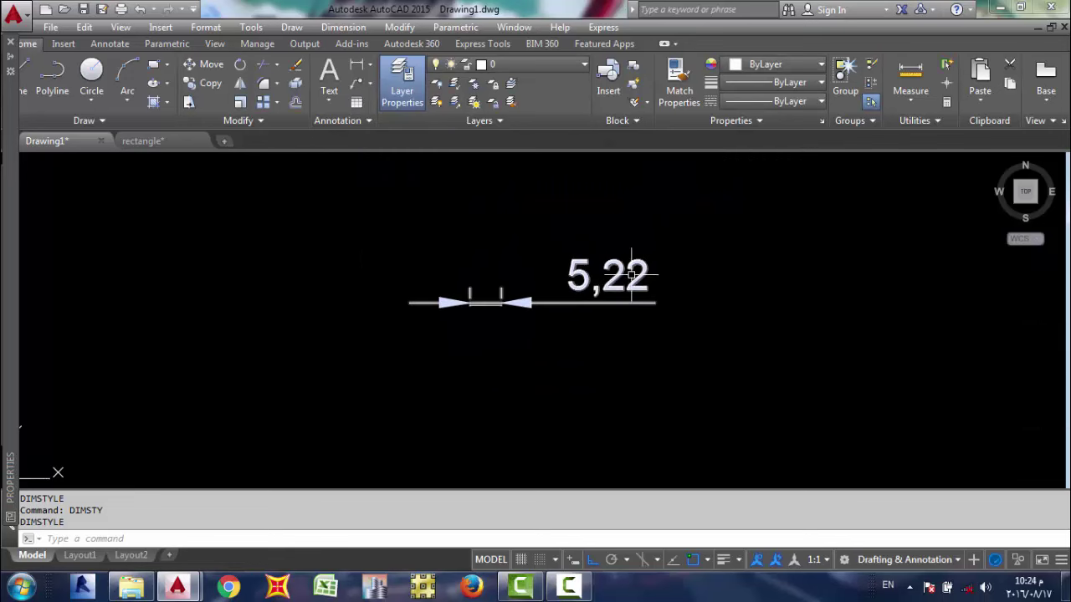
scroll(578, 322, "up", 2)
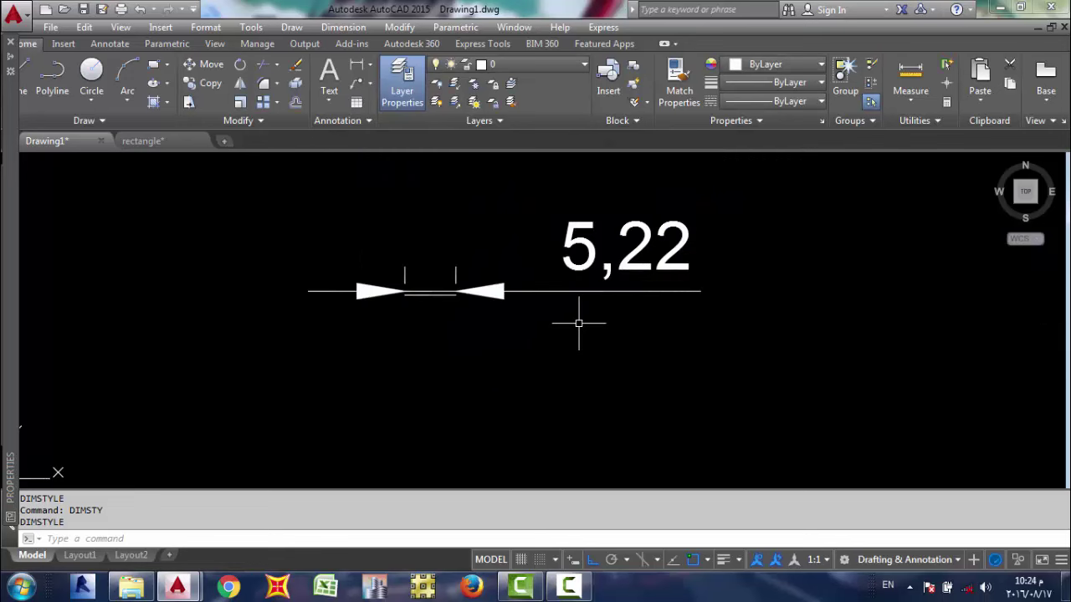
Reopen the ISO-25 dimension style for editing with the DIMSTY command
left_click(257, 544)
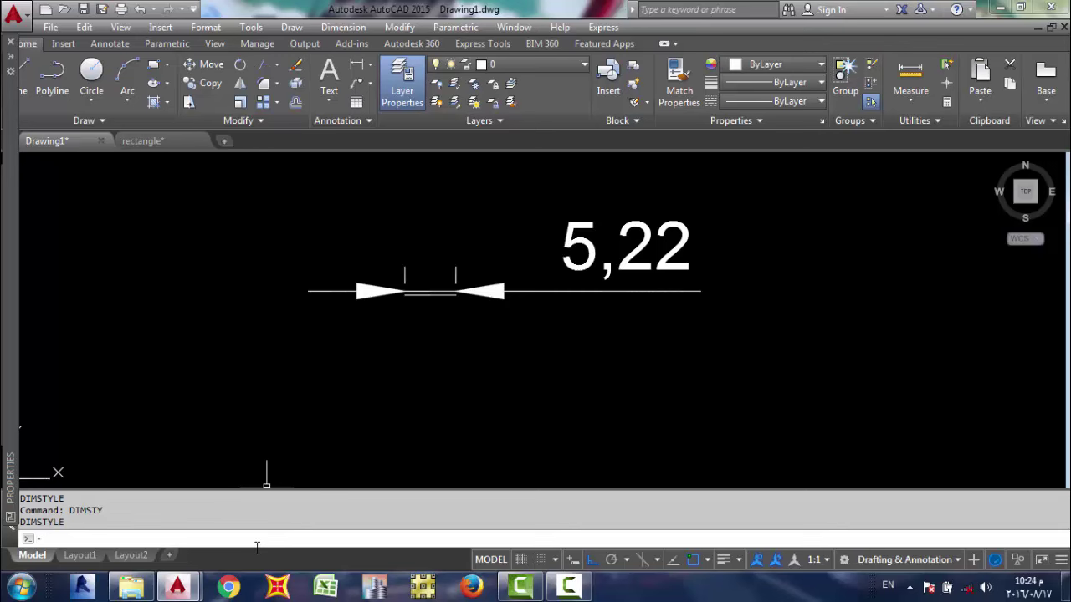
type("dimsty")
key("Return")
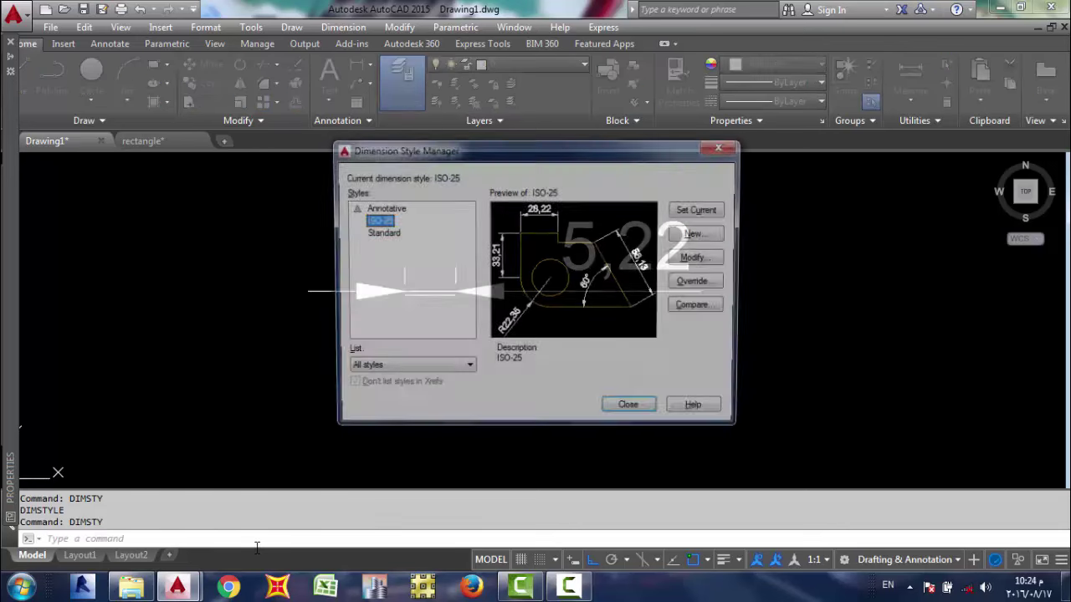
left_click(709, 262)
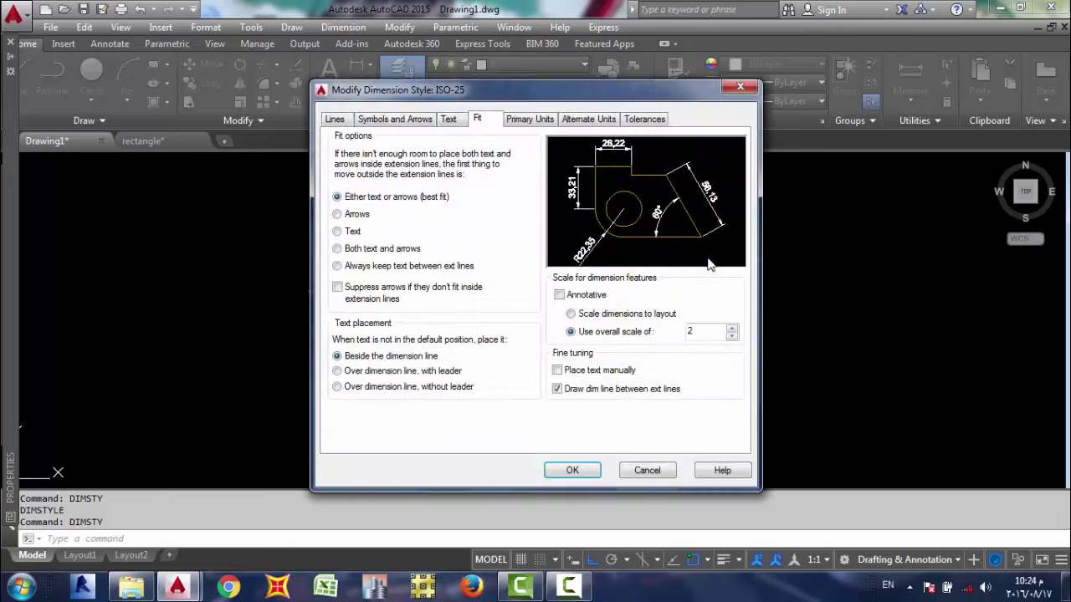
Replace the ISO-25 overall scale value with .5 and confirm it
double_click(708, 330)
type("2")
double_click(708, 329)
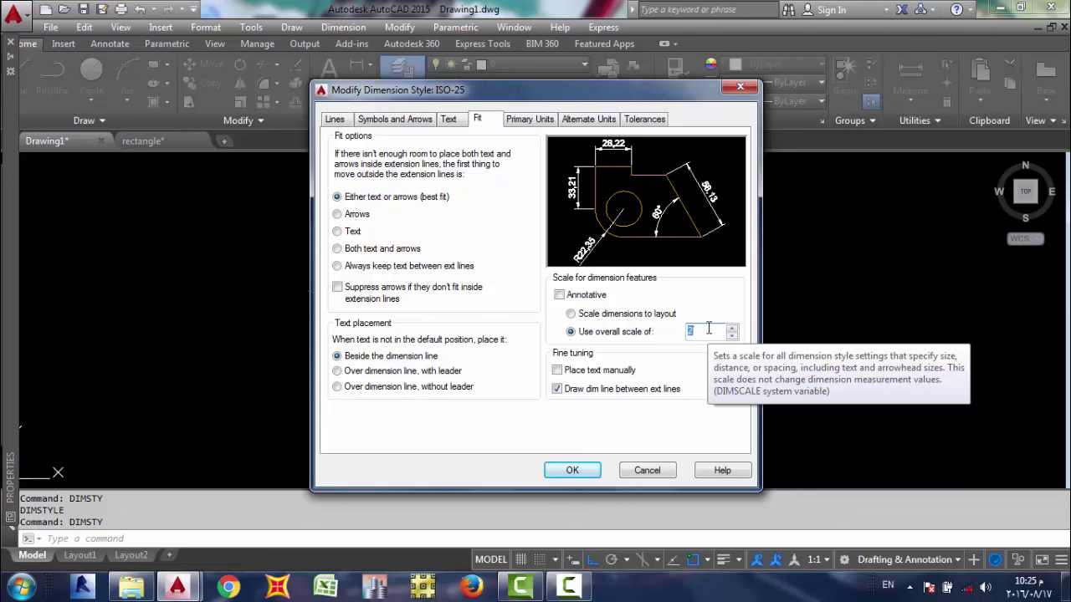
type(".5")
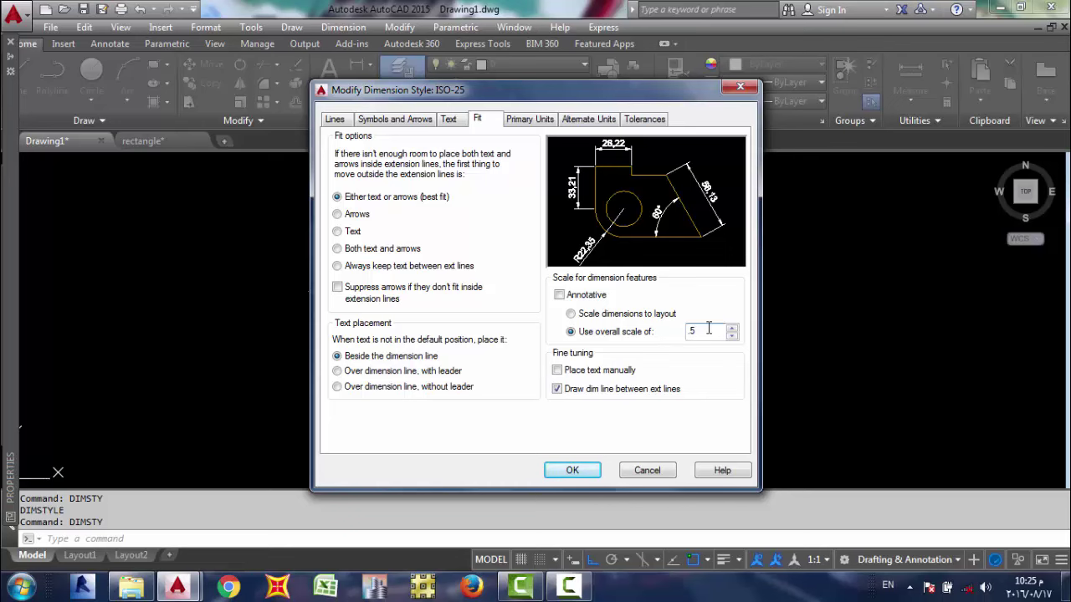
left_click(569, 470)
Close the style manager, zoom in, and window-select the 5,22 dimension
left_click(632, 409)
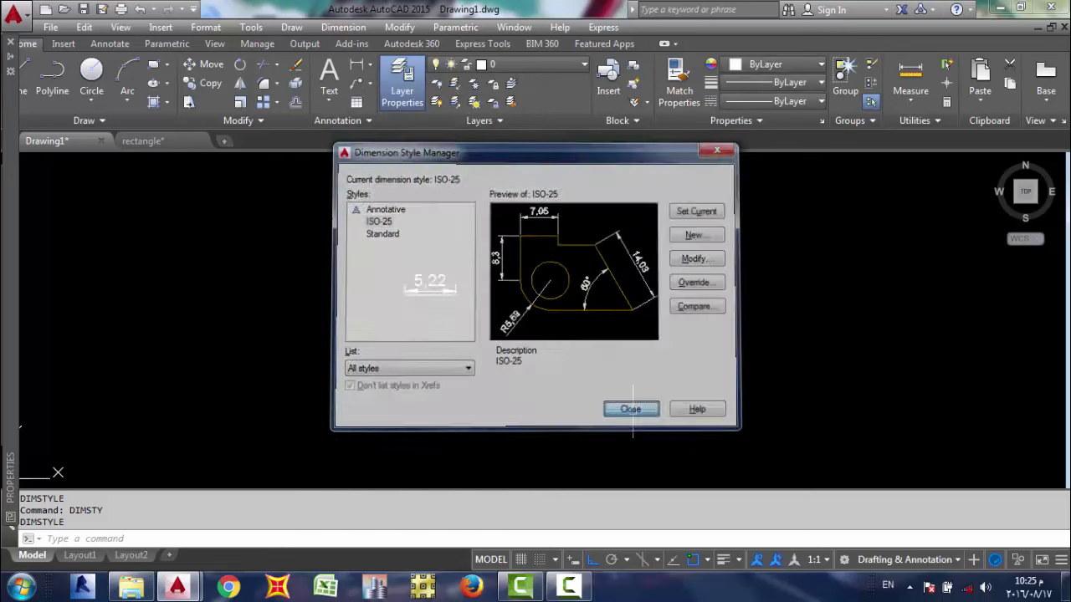
scroll(398, 300, "up", 4)
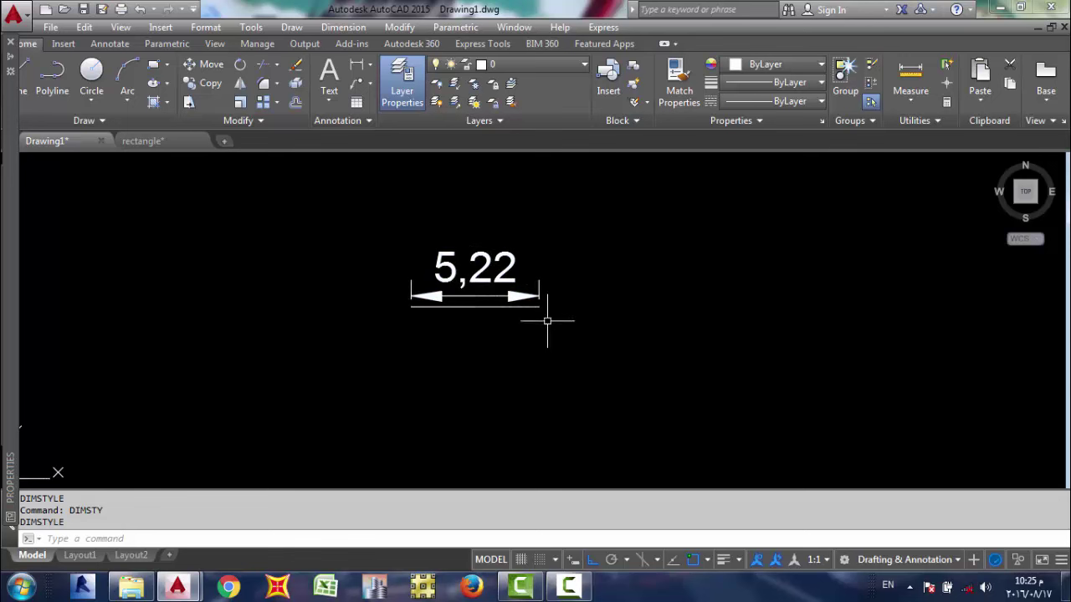
left_click(633, 280)
left_click(501, 322)
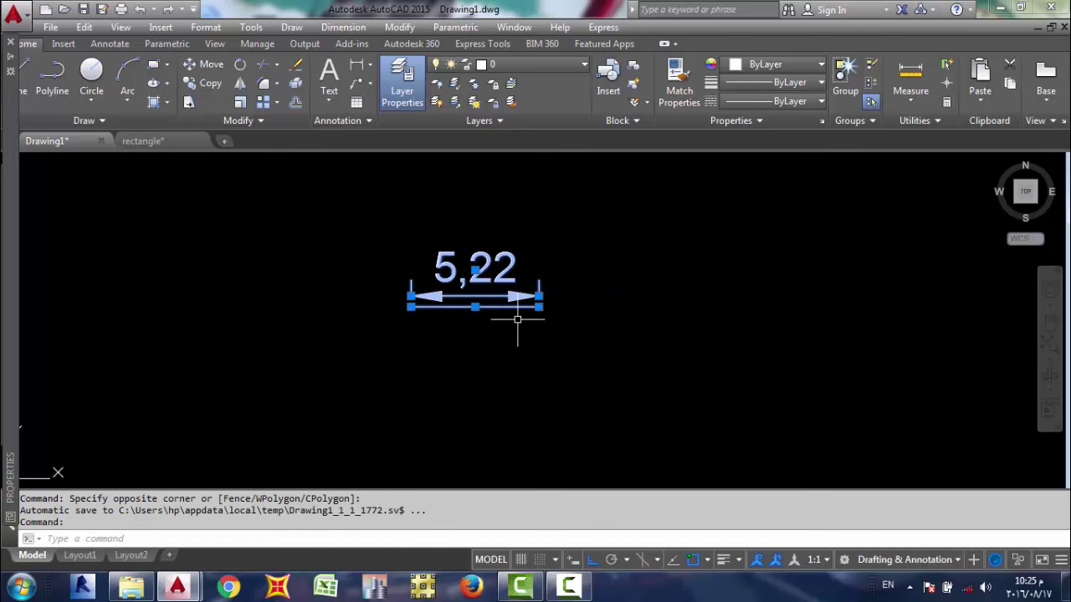
Erase the 5,22 dimension and clear the stray KNURL command entry
key("Delete")
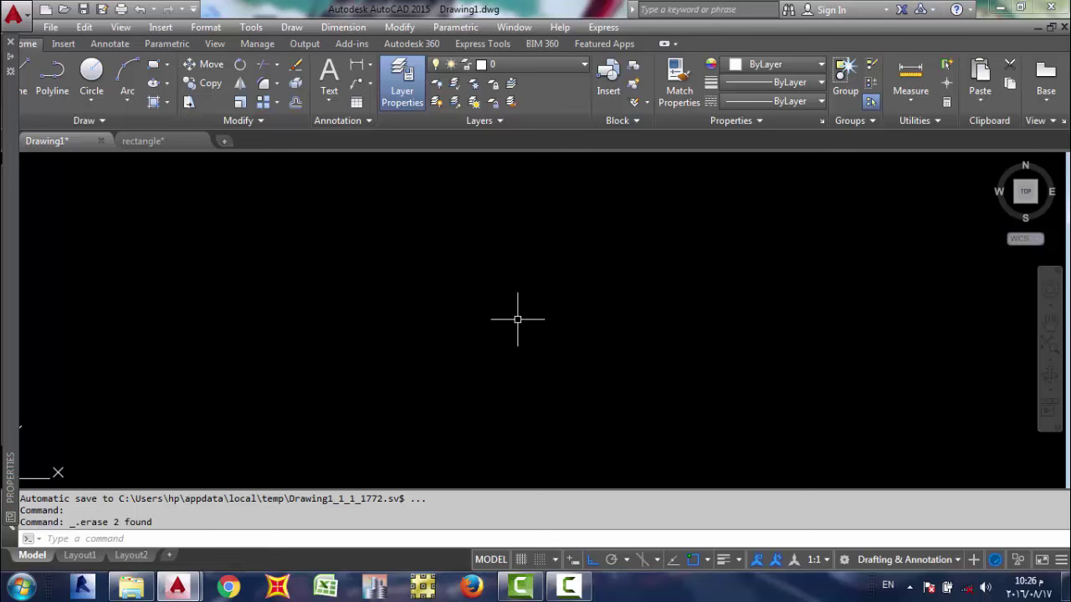
type("k")
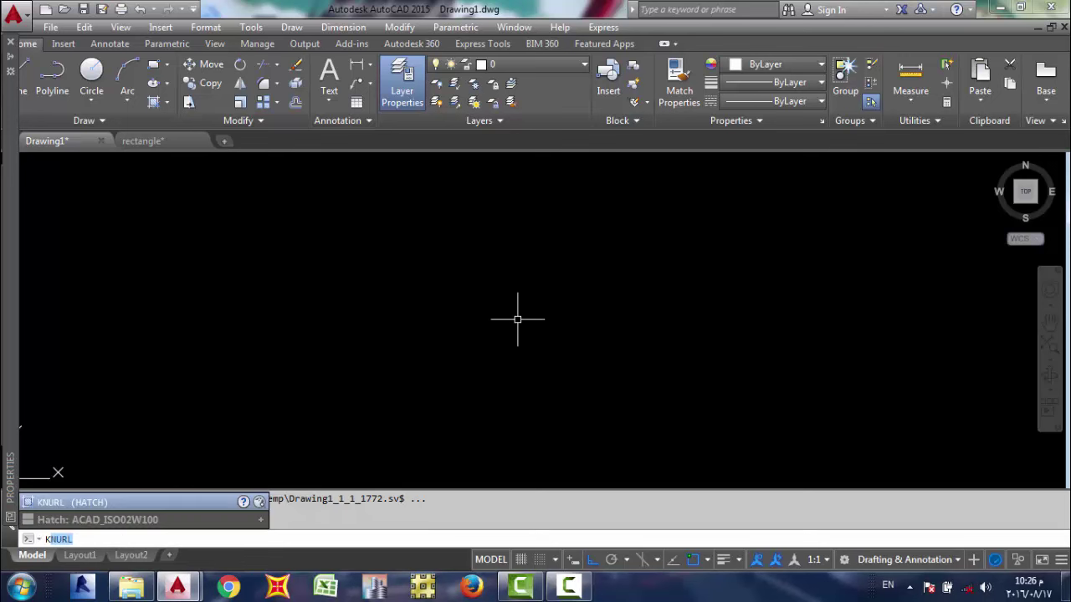
key("BackSpace")
key("BackSpace")
key("Delete")
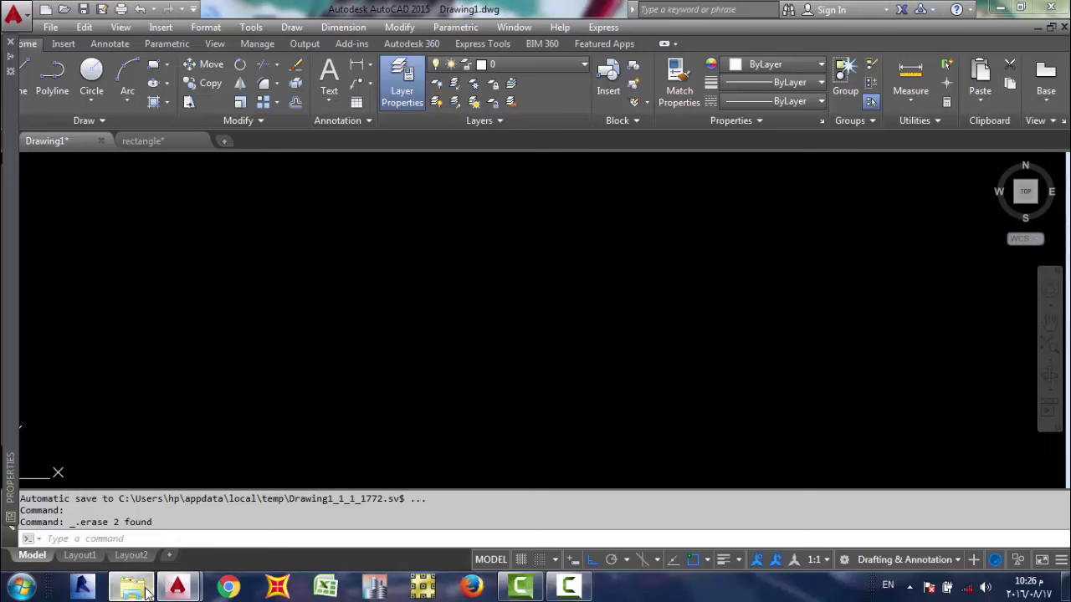
Look at the drawing files folder in Explorer, then minimize it back to AutoCAD
left_click(180, 460)
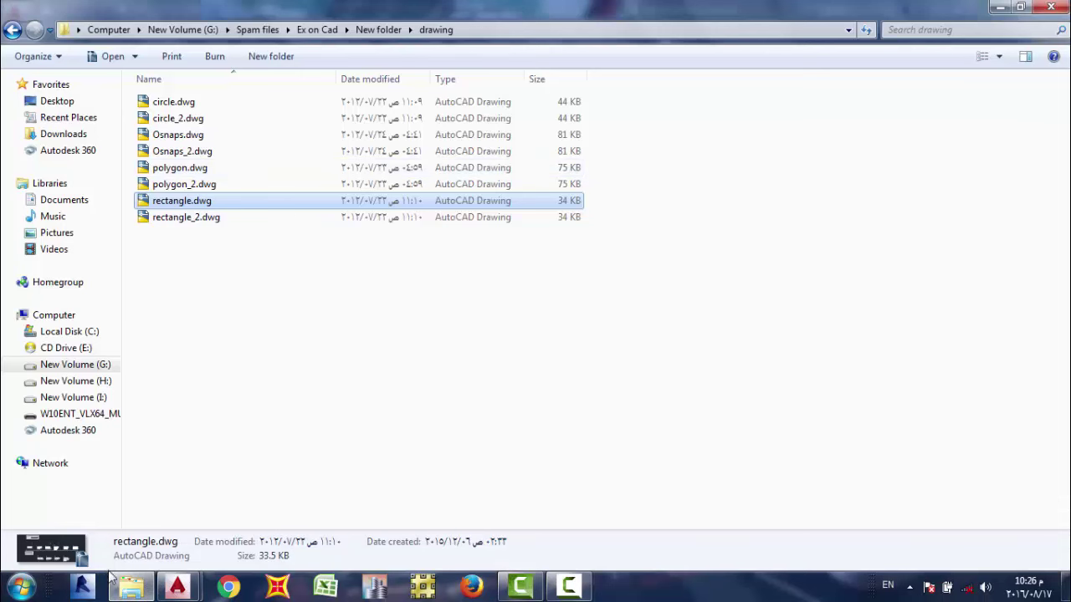
left_click(134, 590)
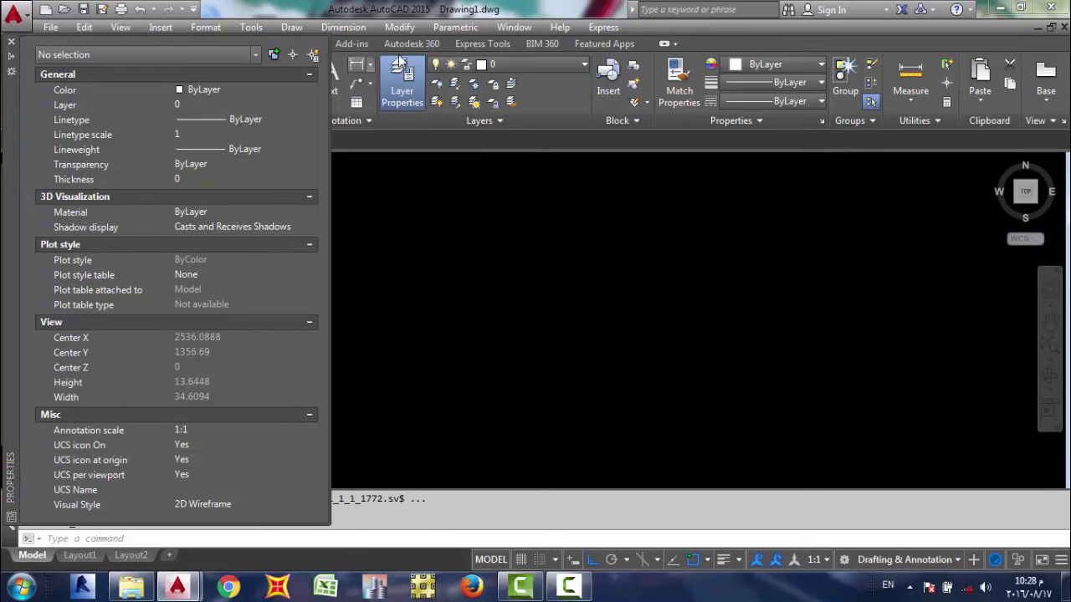
Close the Properties palette and draw a horizontal line, shifting the view down
left_click(10, 44)
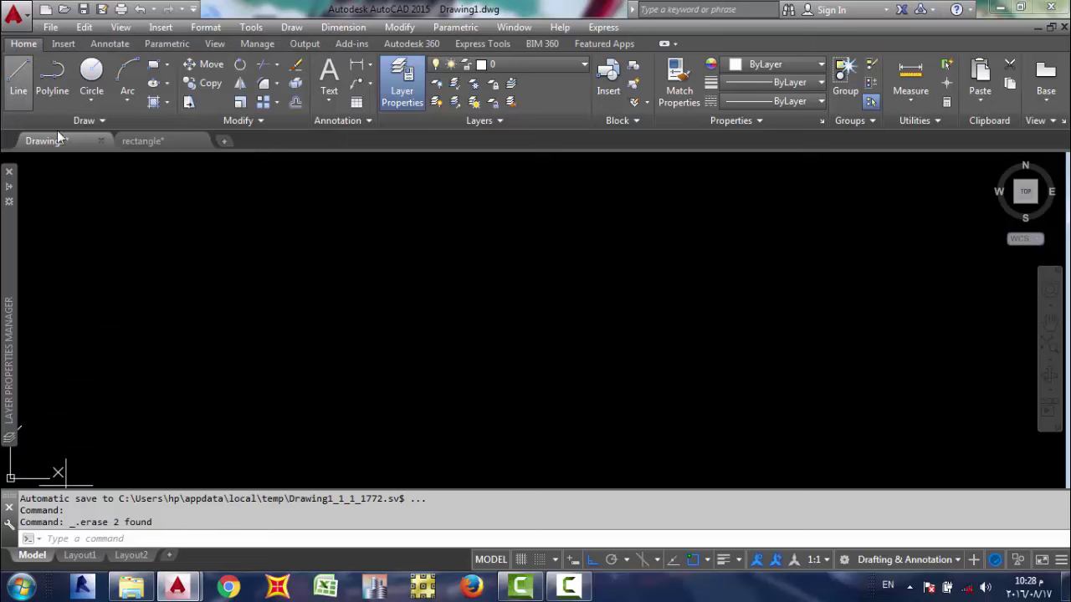
left_click(18, 77)
type("1")
key("Return")
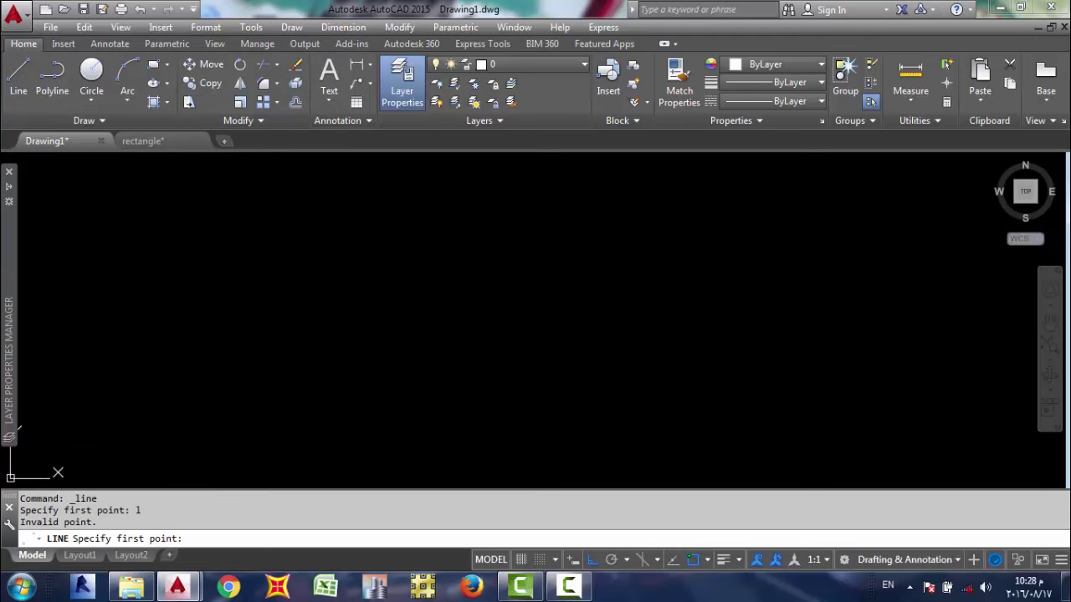
left_click(286, 274)
left_click(695, 251)
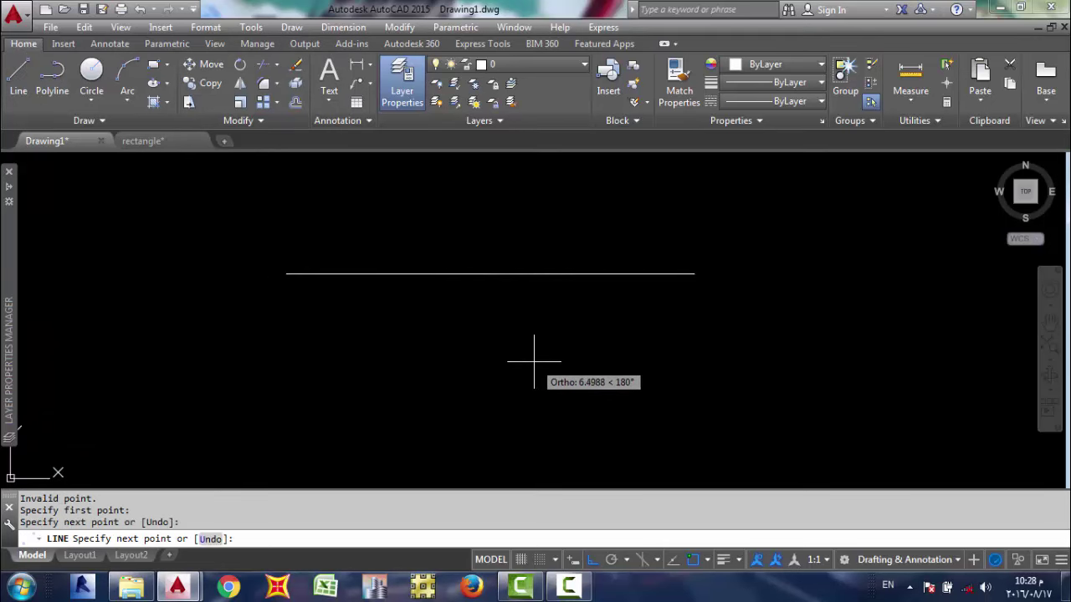
key("Escape")
middle_click_drag(422, 265, 461, 384)
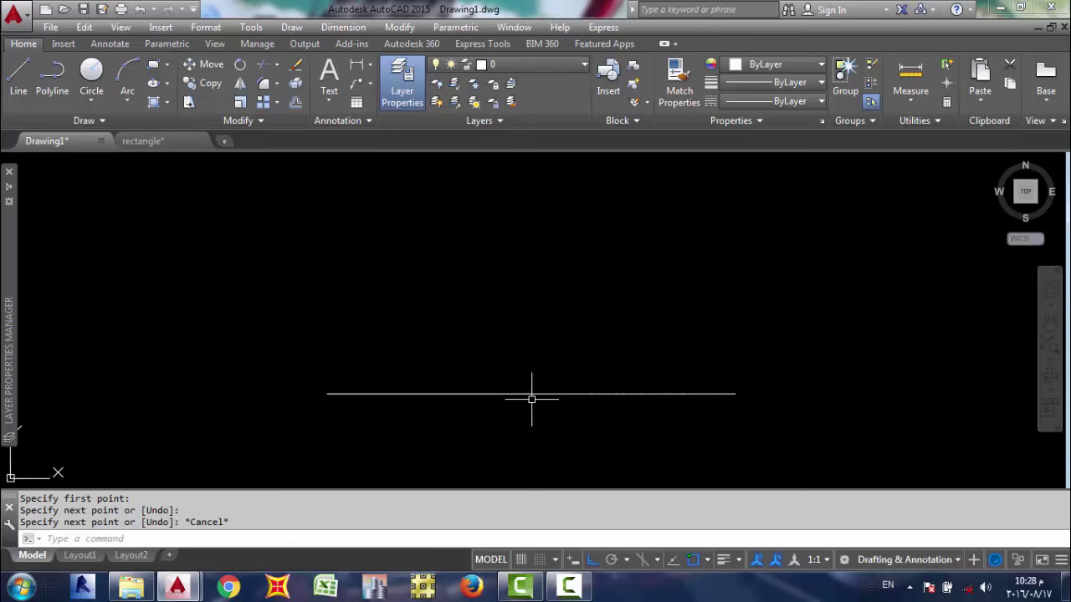
scroll(376, 385, "down", 4)
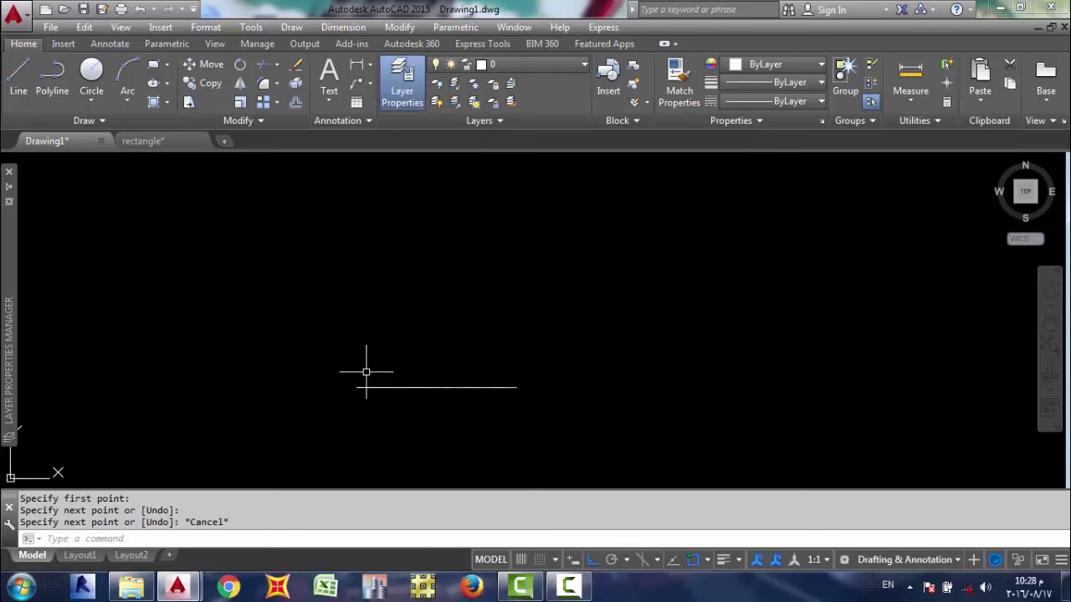
Draw a vertical line rising from the horizontal line's left end
left_click(19, 76)
left_click(356, 387)
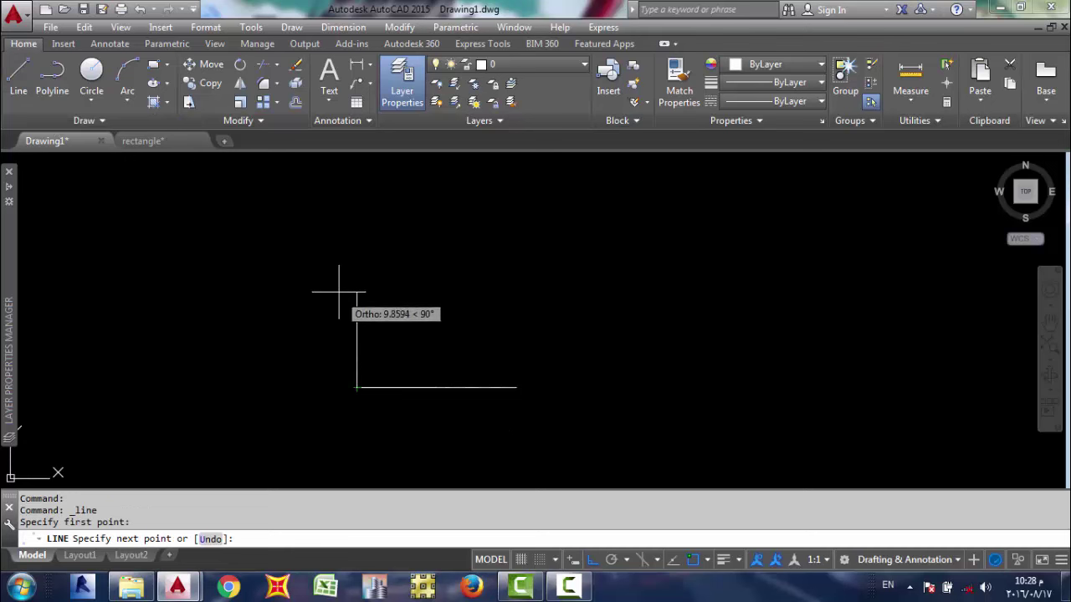
left_click(351, 237)
key("Escape")
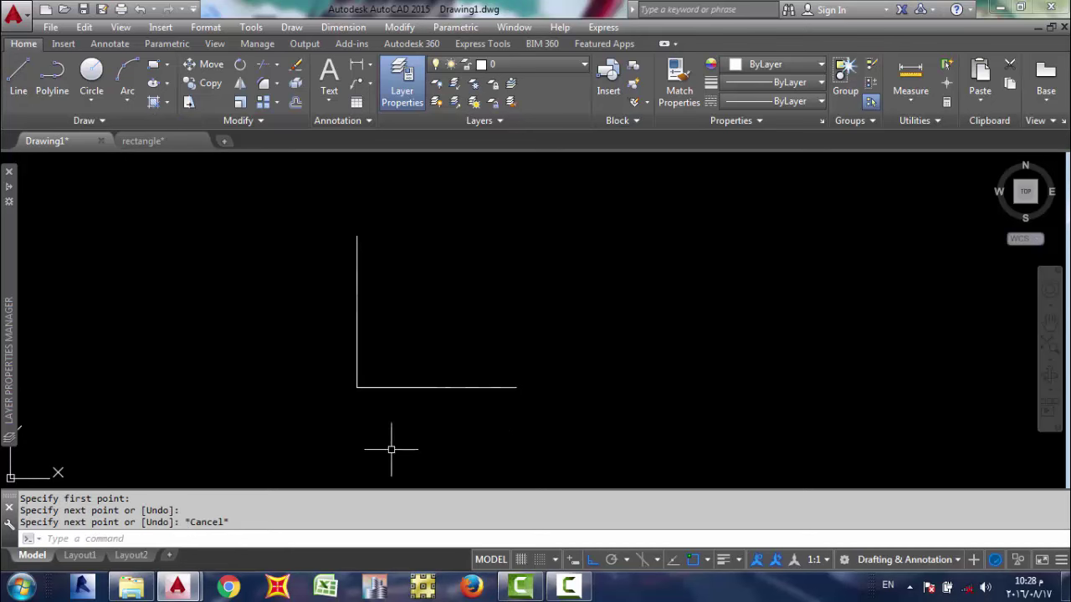
left_click(127, 101)
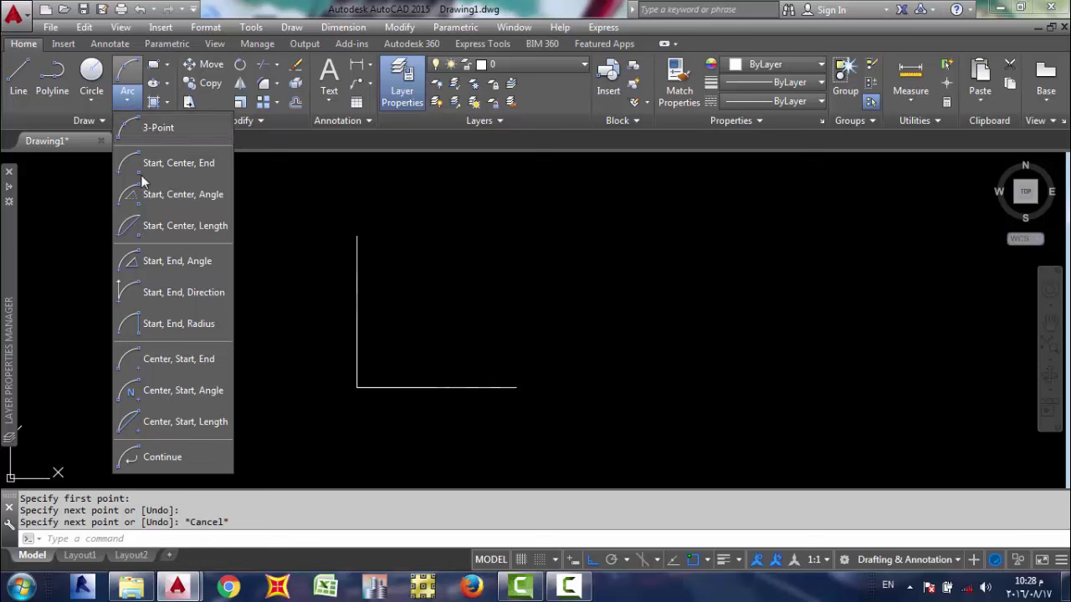
Draw a Start-Center-End arc from the horizontal line's right end around the corner
left_click(174, 164)
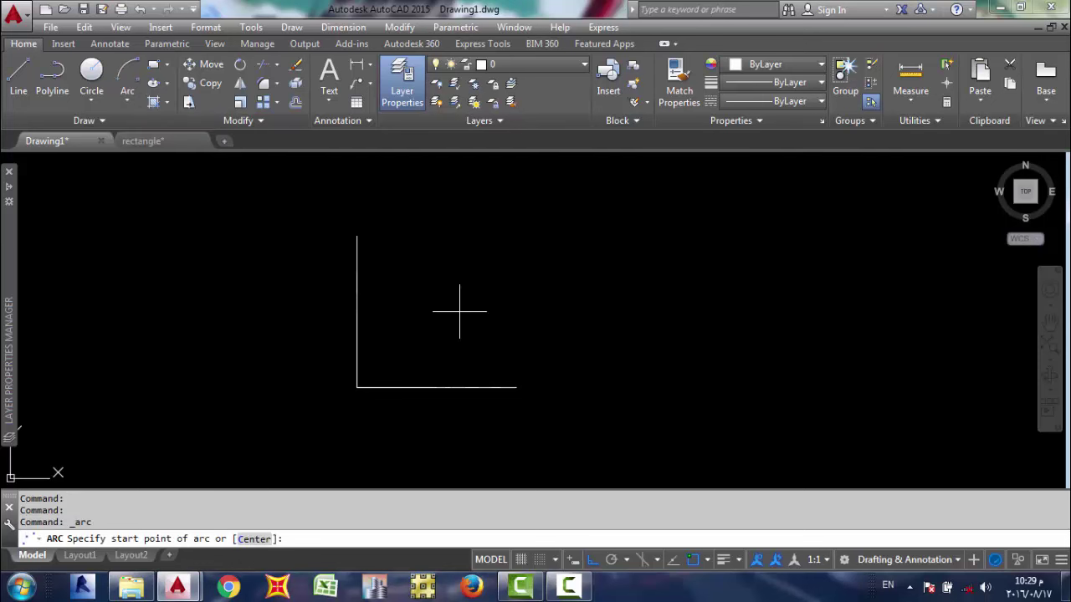
left_click(516, 387)
left_click(357, 387)
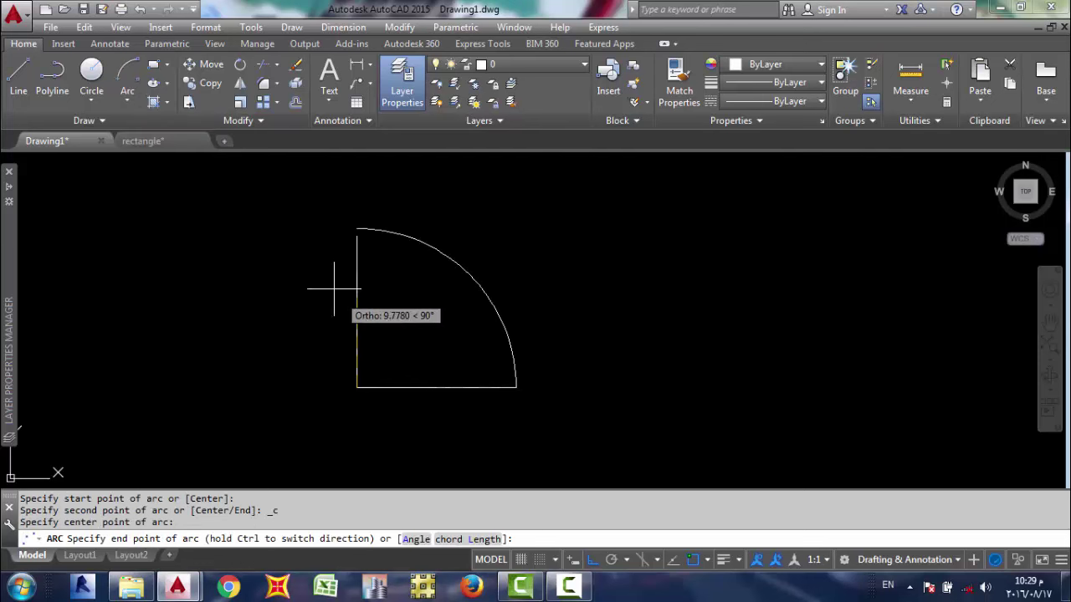
left_click(357, 240)
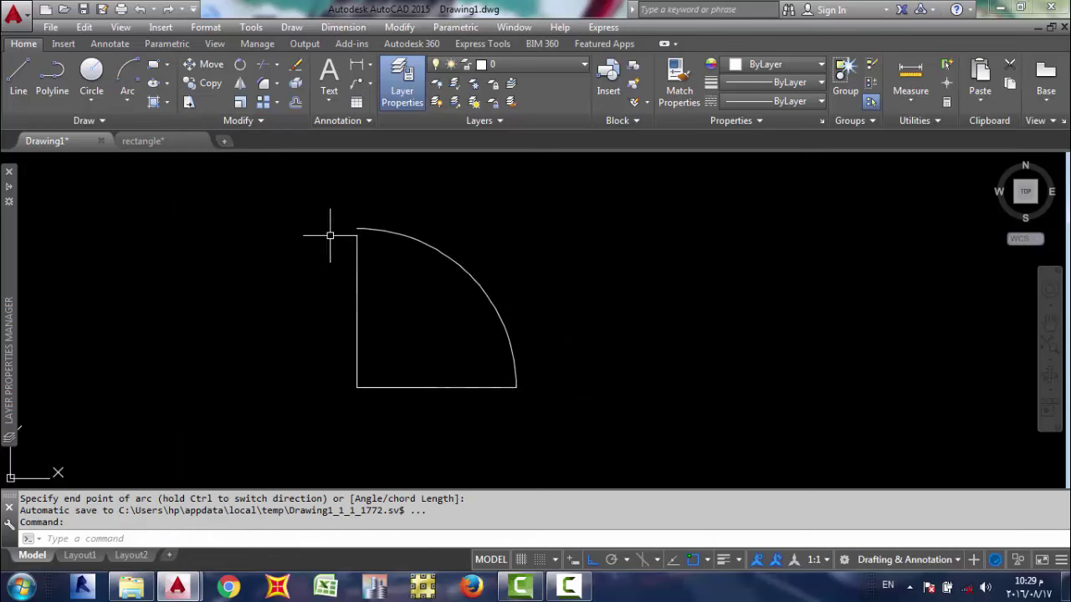
Stretch the vertical line's top up to the arc's end, then select the arc
left_click(357, 244)
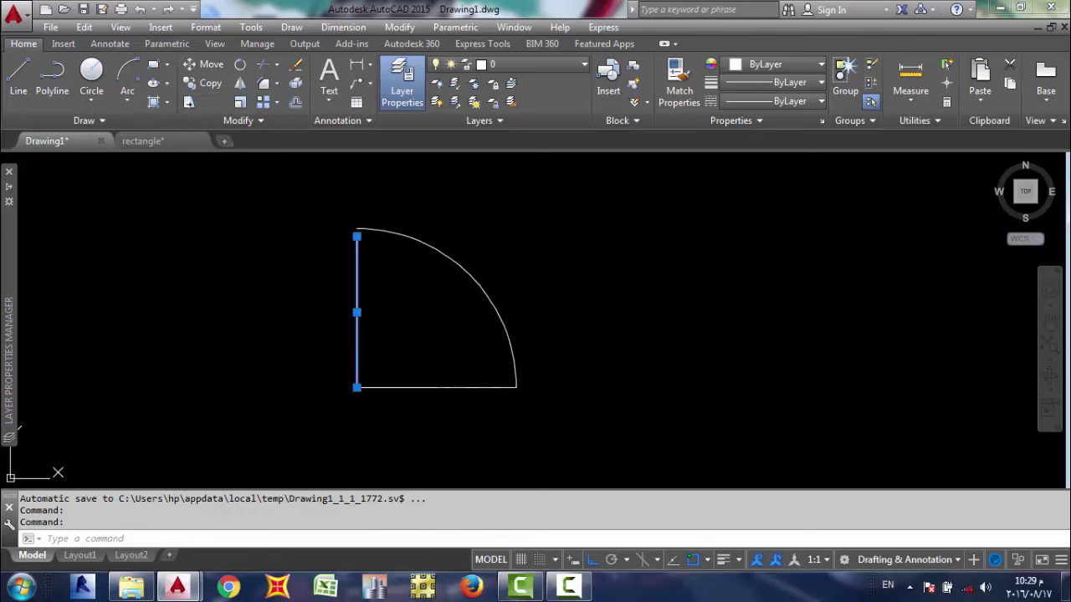
left_click(357, 239)
left_click(357, 230)
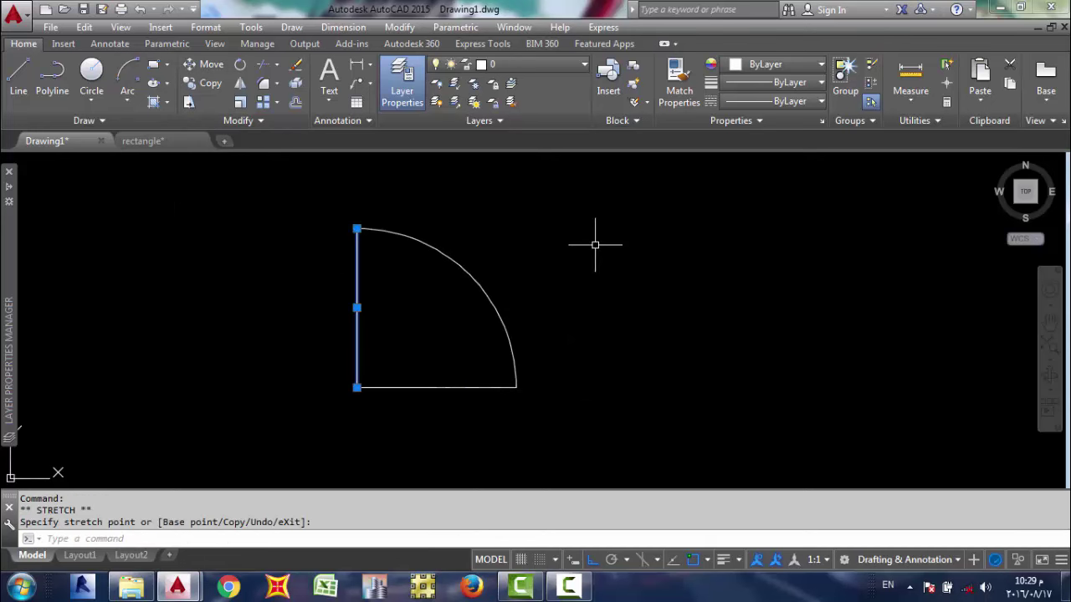
key("Escape")
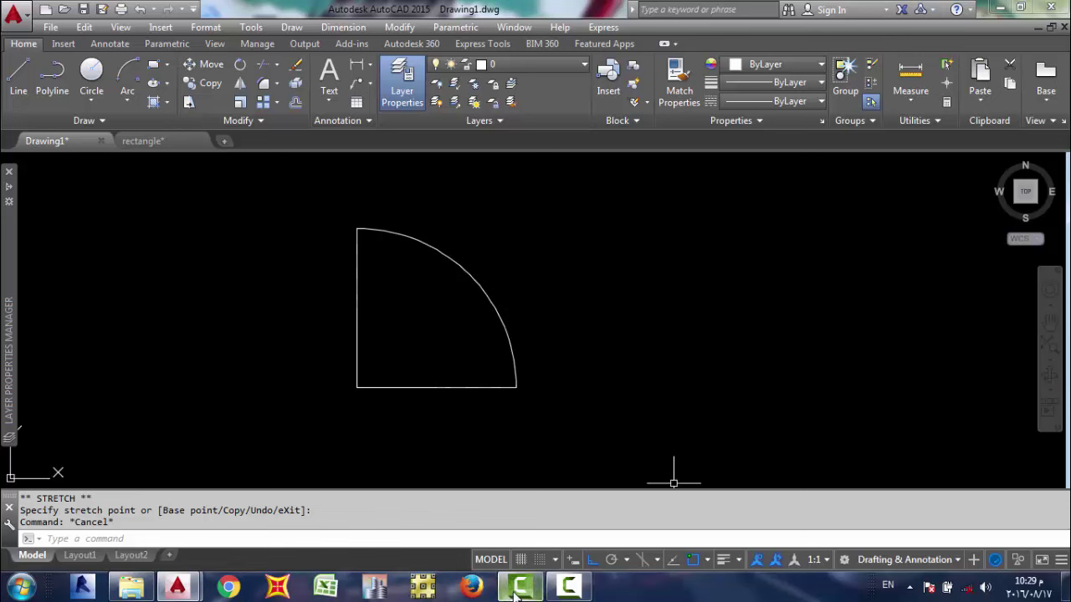
left_click(568, 586)
left_click(567, 585)
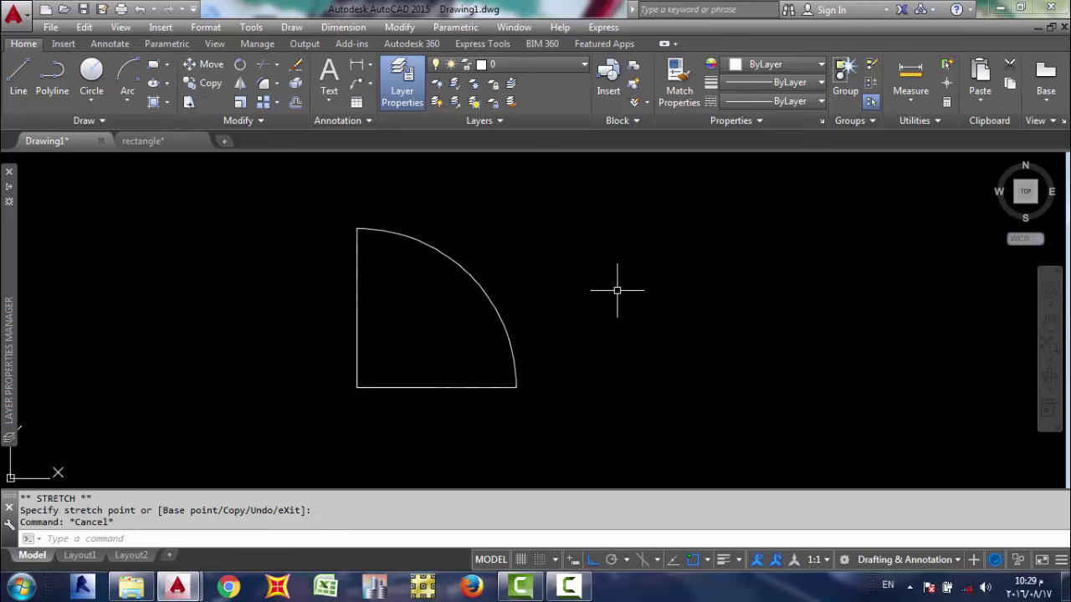
left_click(470, 272)
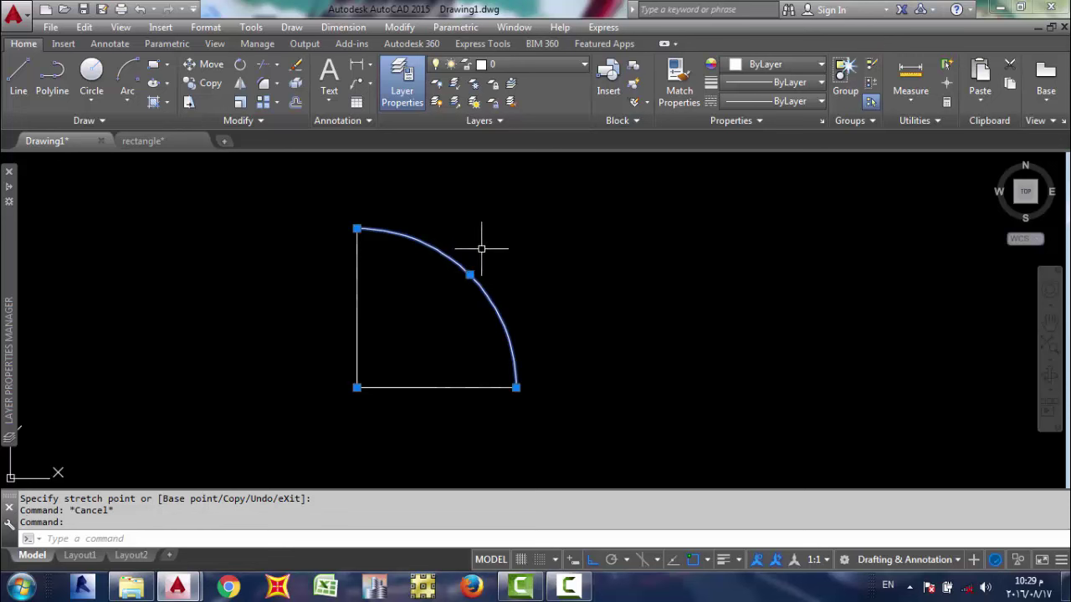
Erase the arc, then draw a Start, Center, End arc from the vertical line's top, centred on the corner, to the horizontal line's end
key("Delete")
left_click(127, 94)
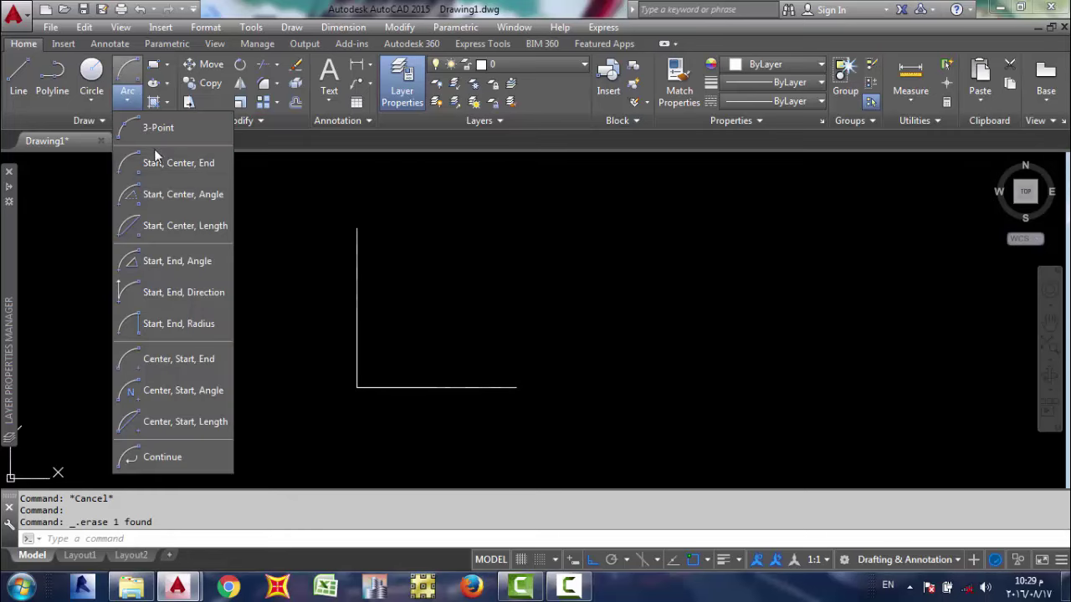
left_click(171, 164)
left_click(357, 229)
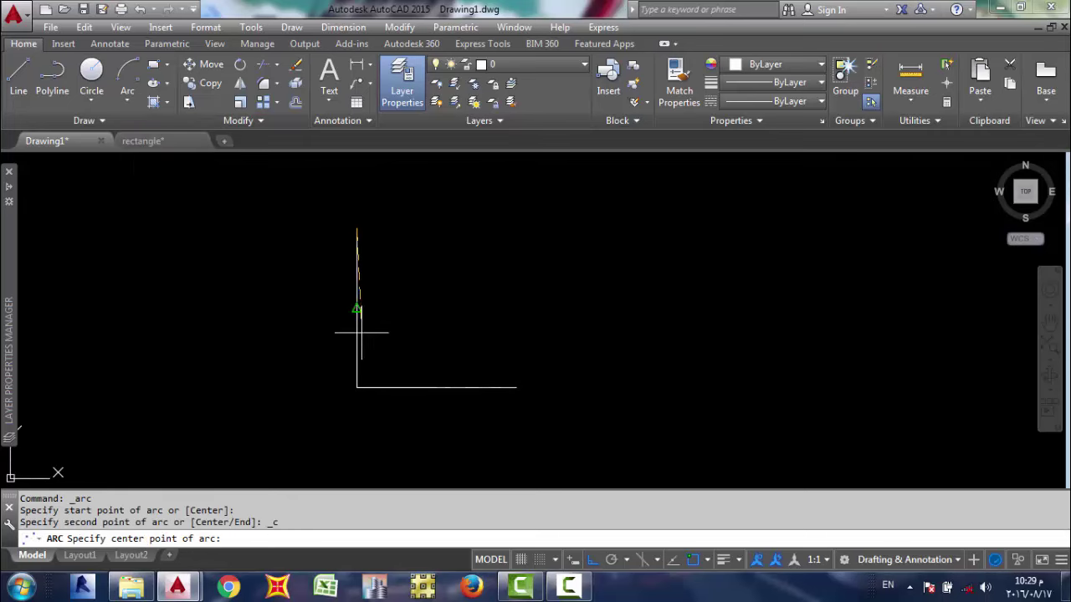
left_click(126, 74)
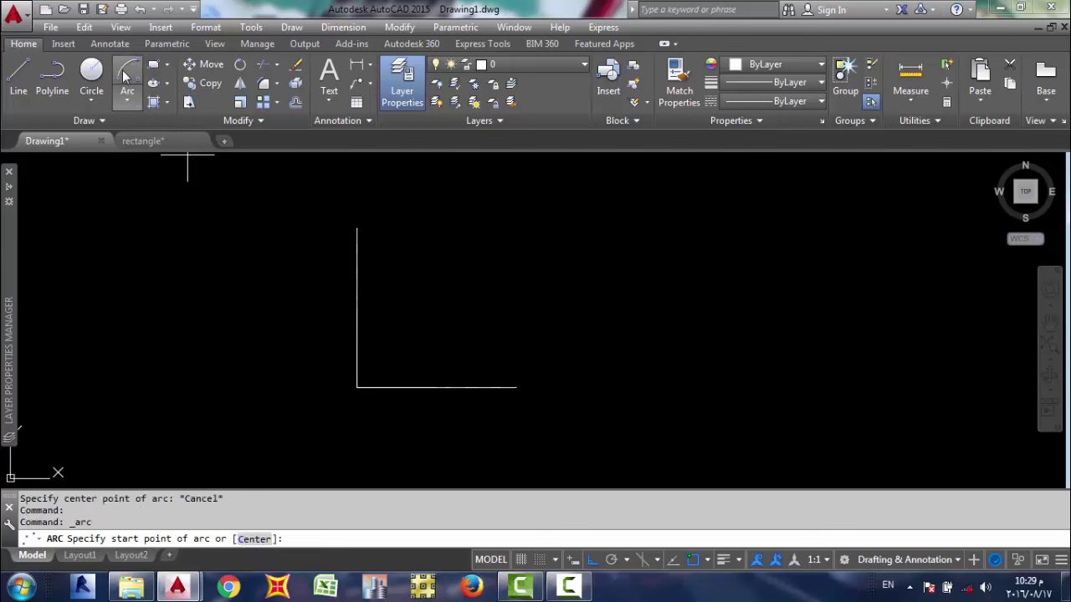
left_click(127, 97)
left_click(146, 161)
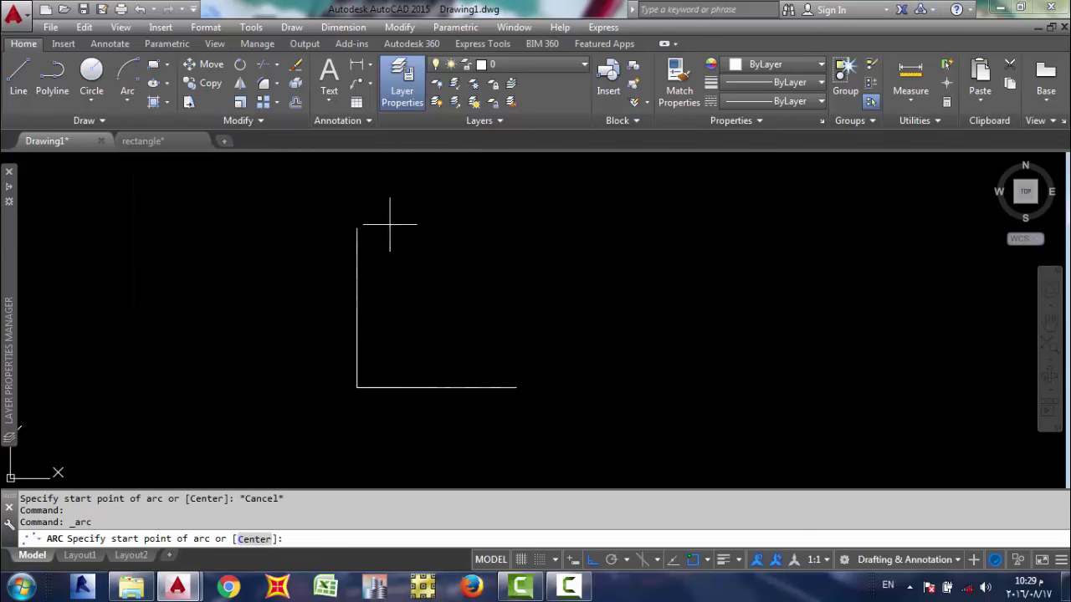
left_click(356, 228)
left_click(356, 388)
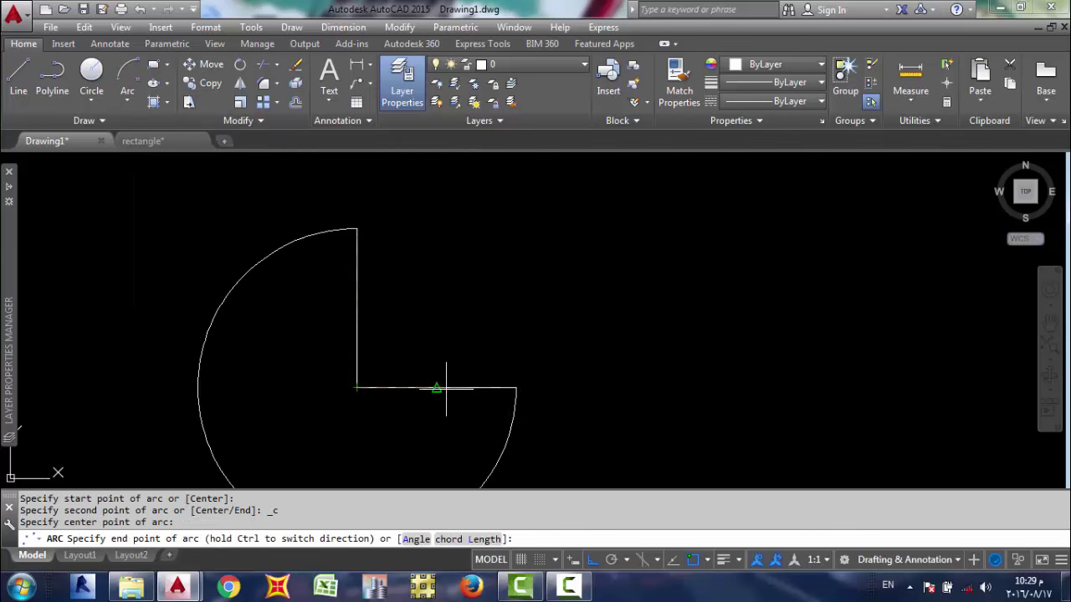
left_click(516, 388)
middle_click_drag(574, 335, 640, 272)
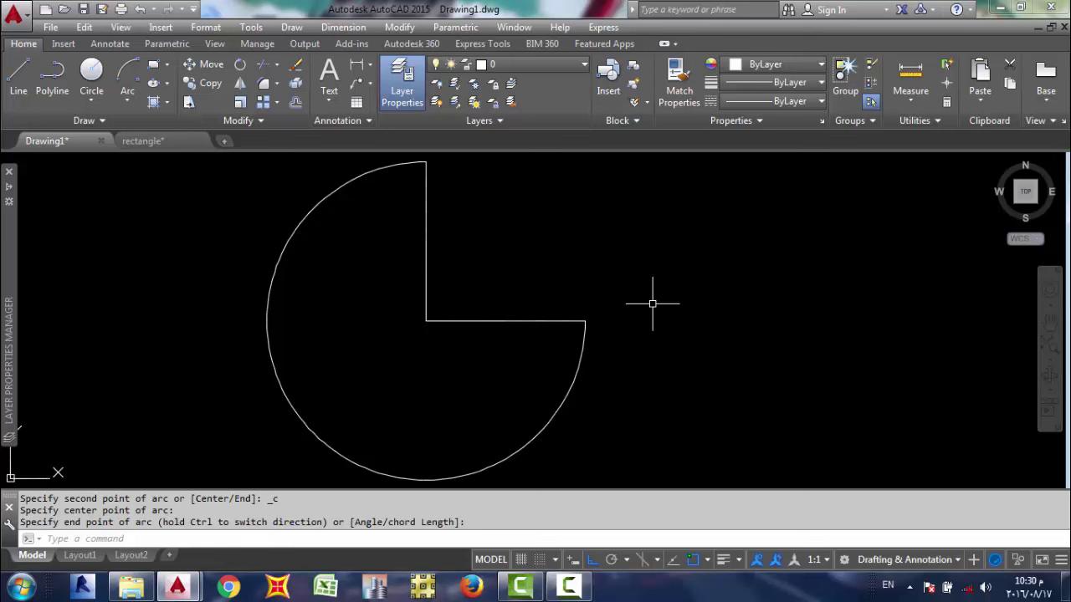
Select the large three-quarter arc and delete it, recentring the two remaining lines
left_click(128, 98)
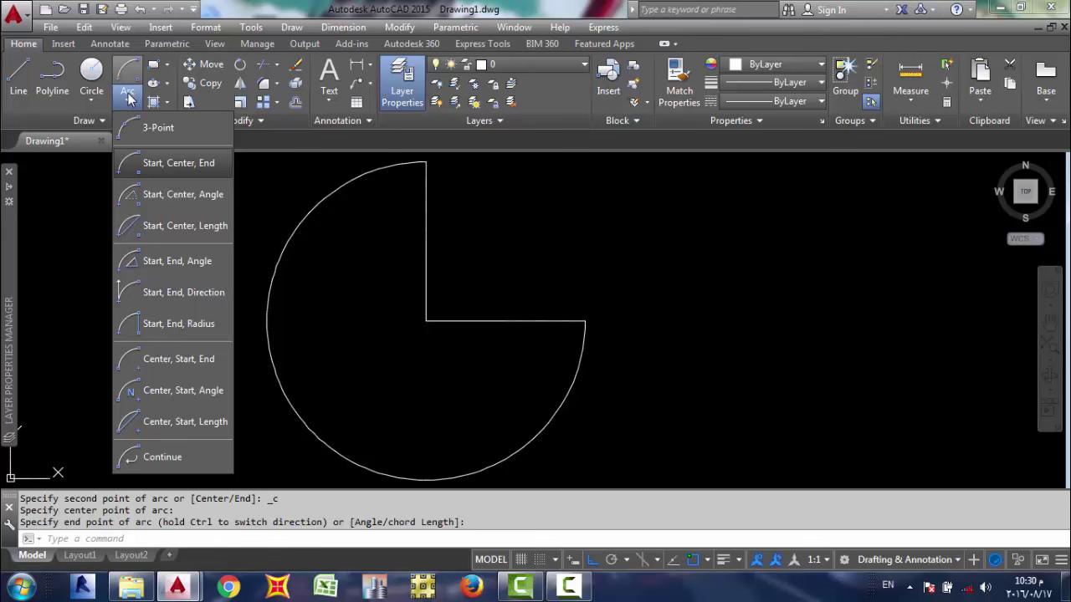
left_click(128, 98)
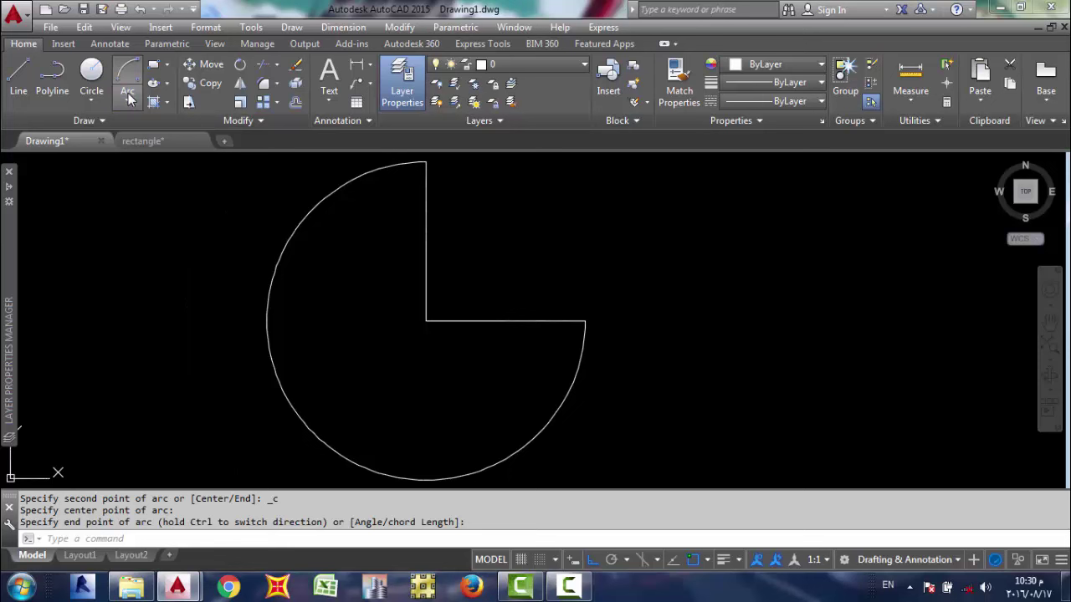
left_click(296, 223)
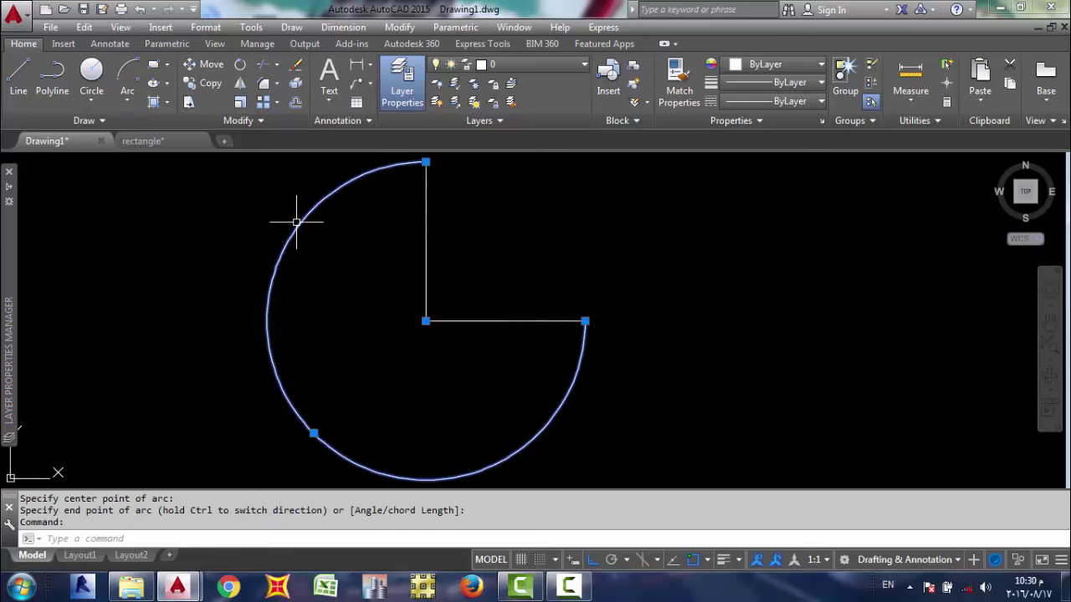
key("Delete")
middle_click_drag(310, 220, 251, 279)
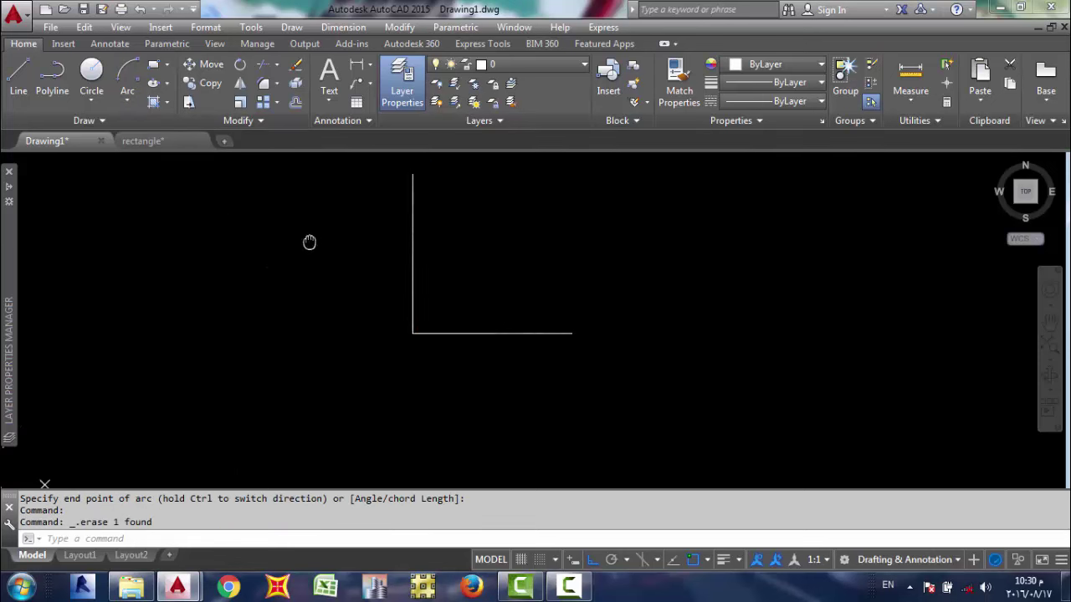
Draw a Start, Center, End quarter arc from the horizontal line's end, centred at the corner, to the vertical line's top
left_click(130, 100)
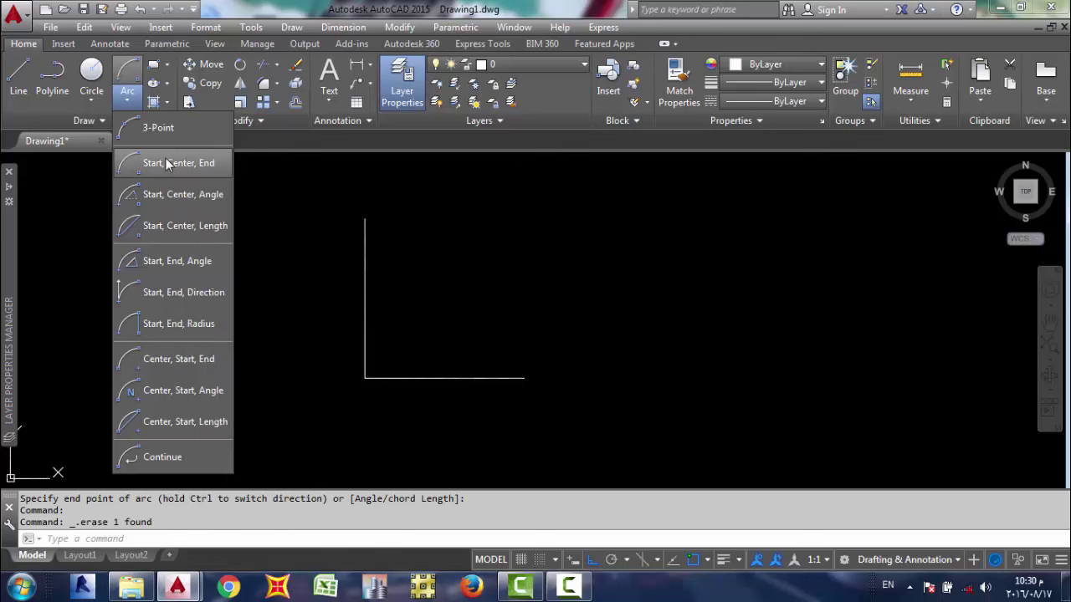
left_click(166, 162)
left_click(523, 378)
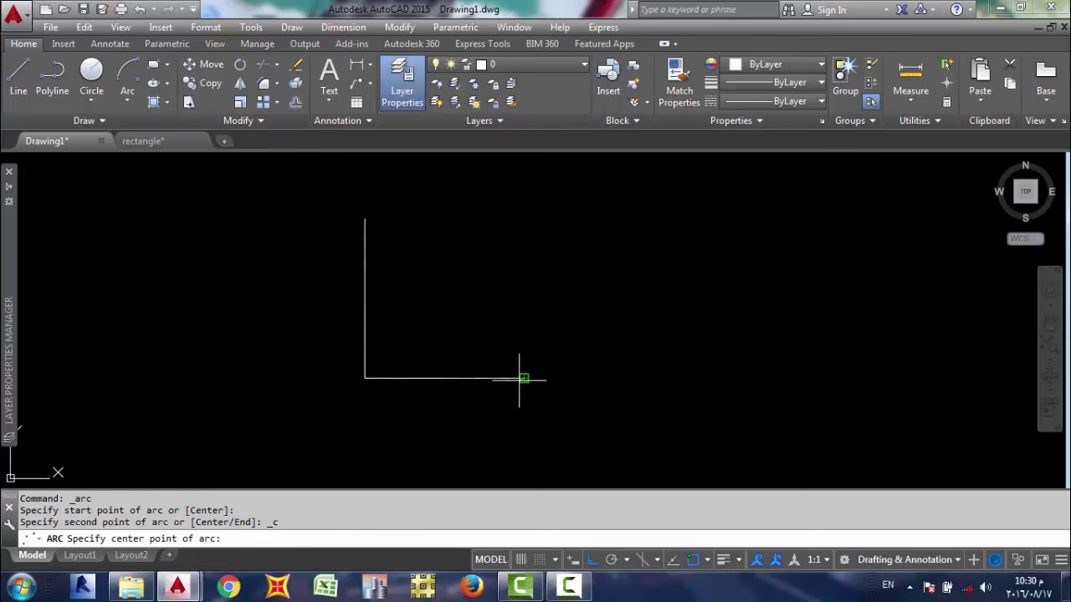
left_click(364, 378)
left_click(365, 220)
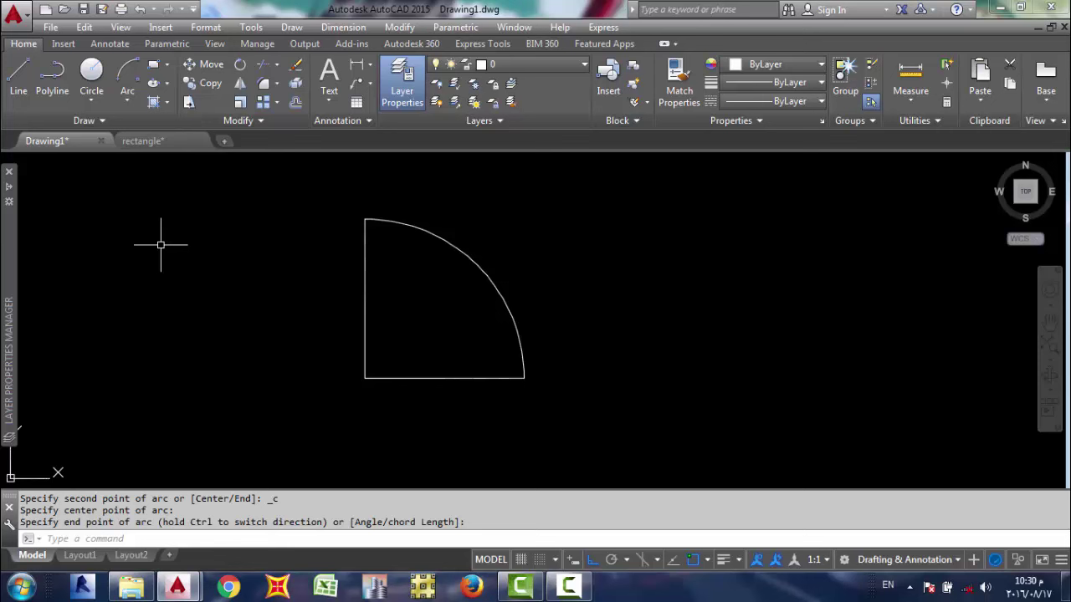
left_click(568, 587)
left_click(513, 327)
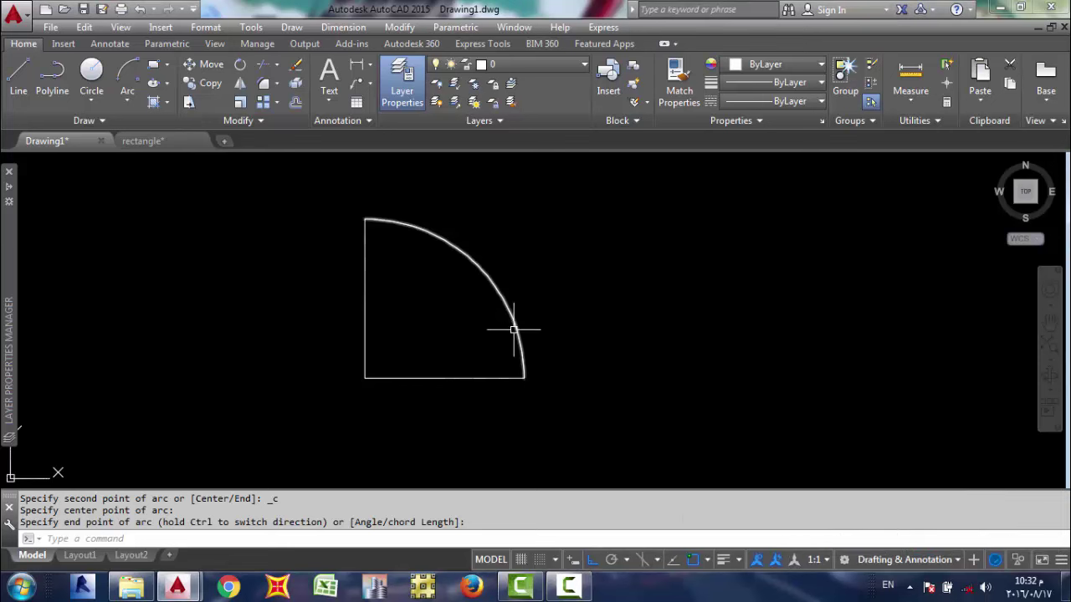
Crossing-select the quarter arc and both lines and delete them
left_click(135, 103)
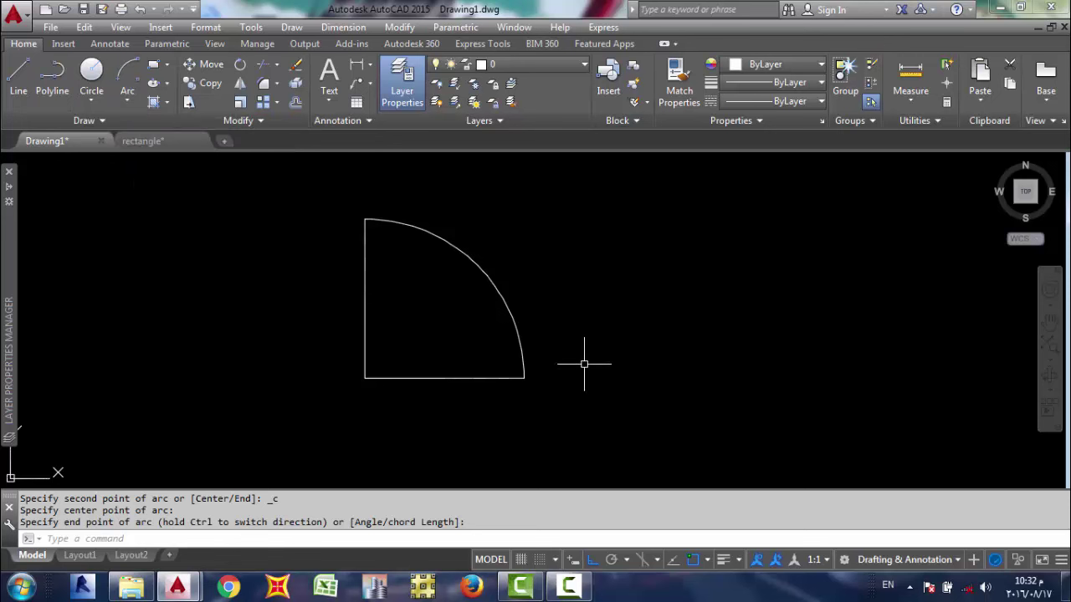
left_click(568, 428)
left_click(248, 255)
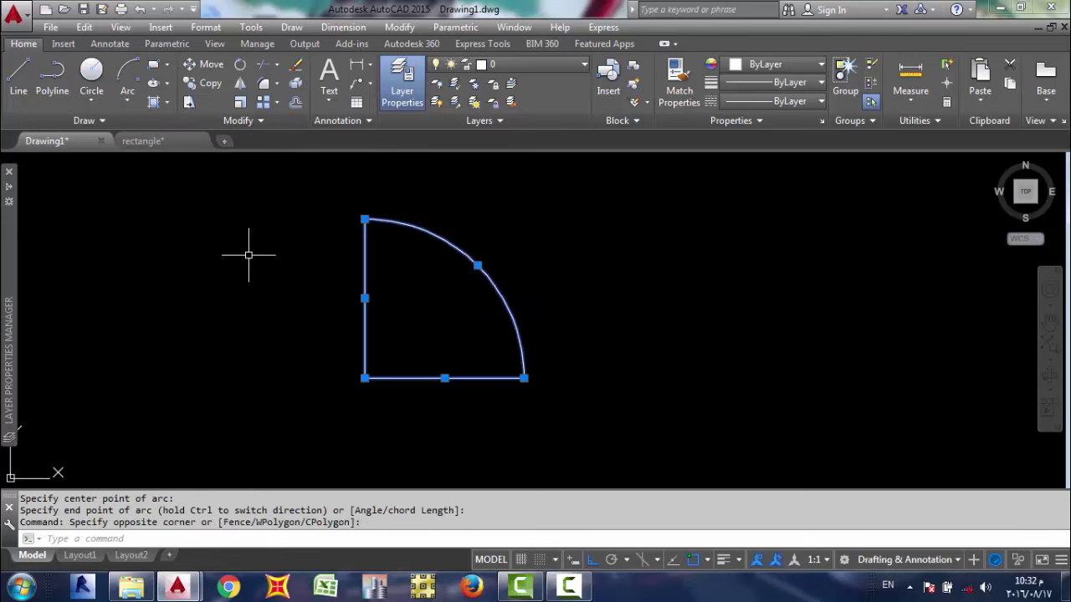
key("Delete")
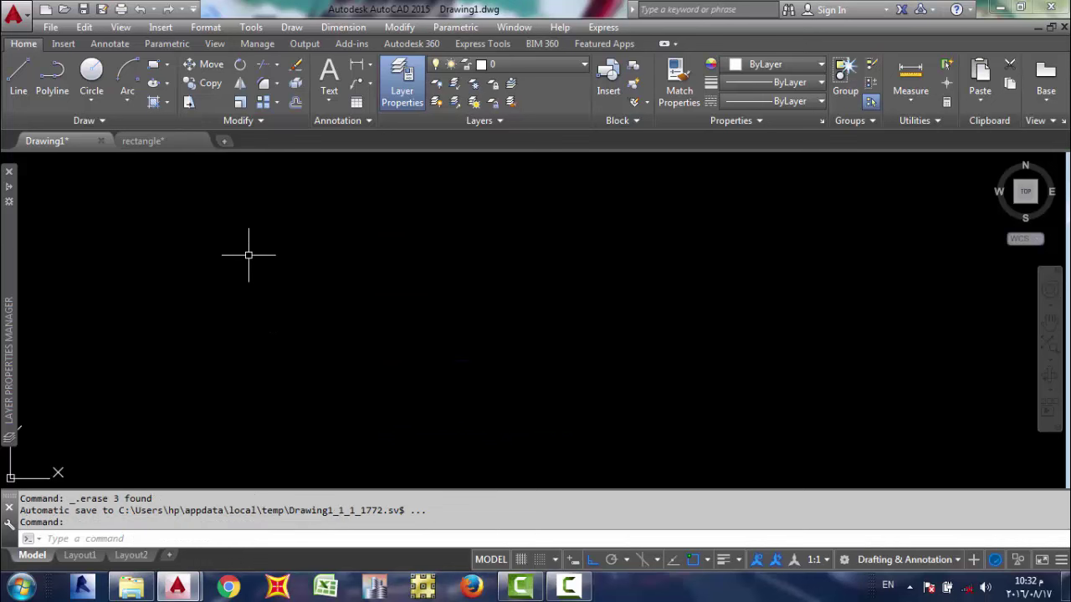
Close the rectangle exercise drawing, discarding its unsaved changes
mouse_move(142, 141)
left_click(199, 143)
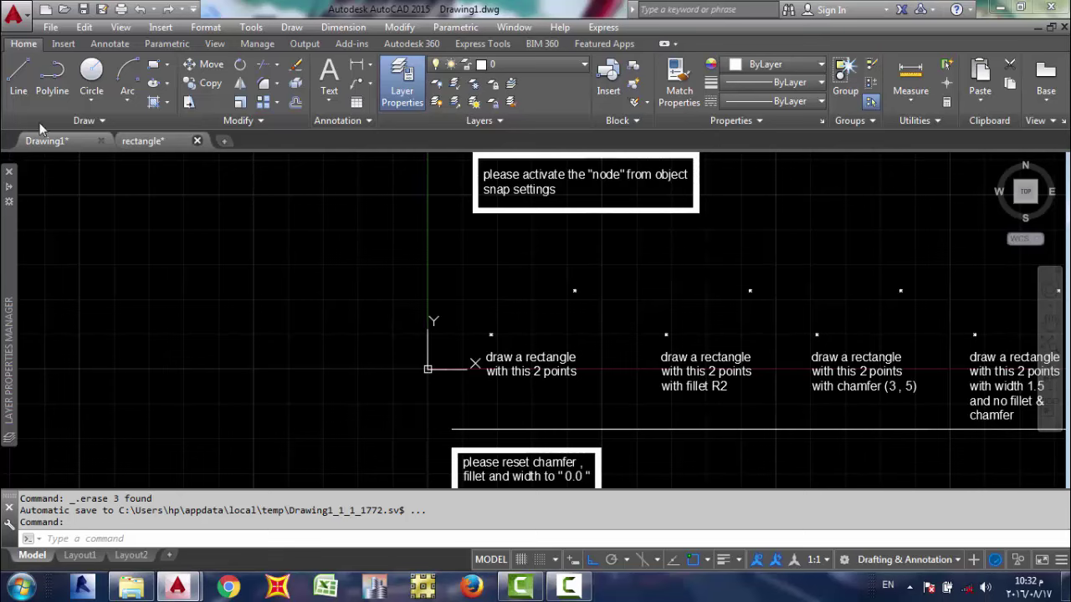
left_click(554, 327)
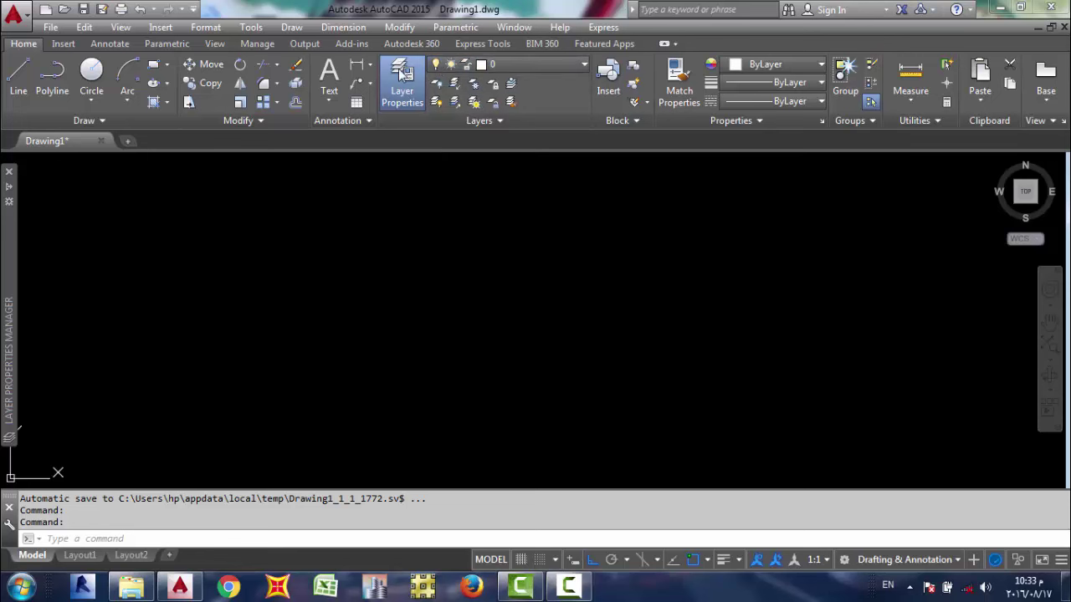
Close the layer manager, run Layer Unisolate, and select the reappeared white horizontal line
left_click(399, 74)
left_click(401, 83)
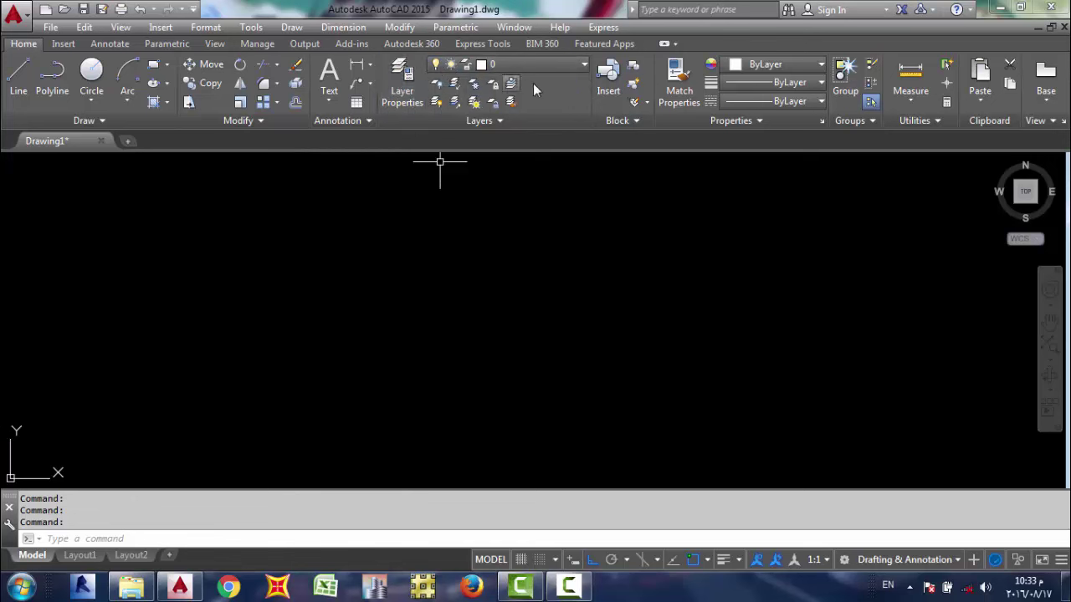
left_click(495, 245)
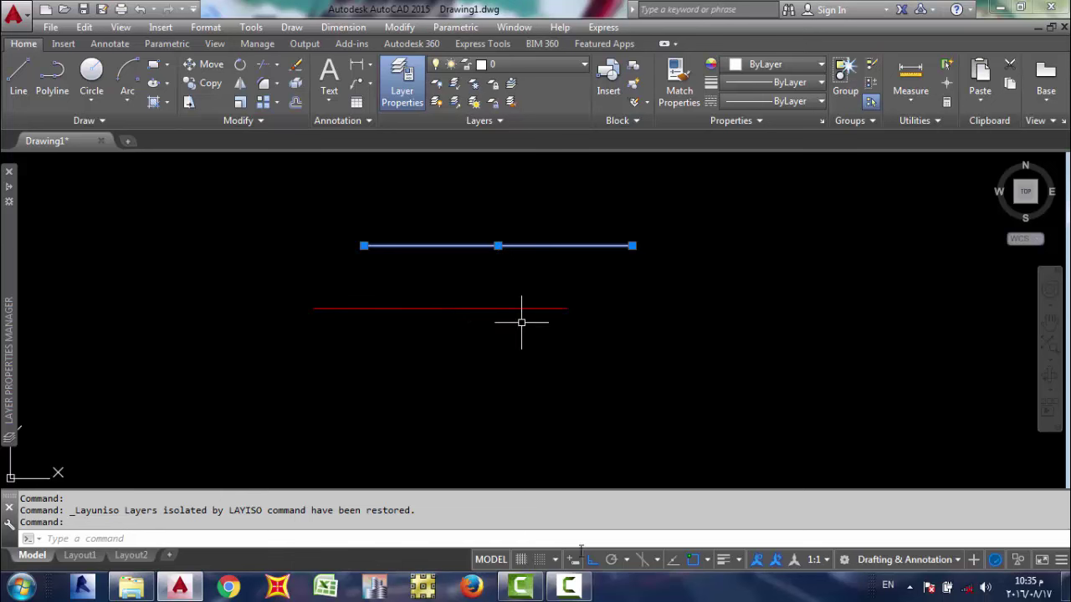
left_click(588, 589)
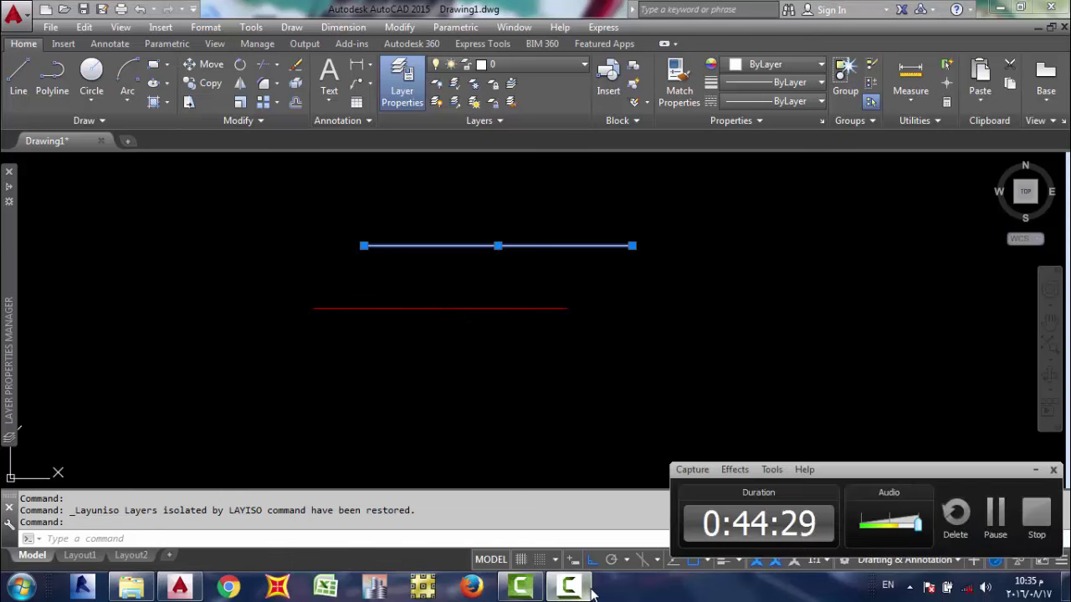
left_click(590, 591)
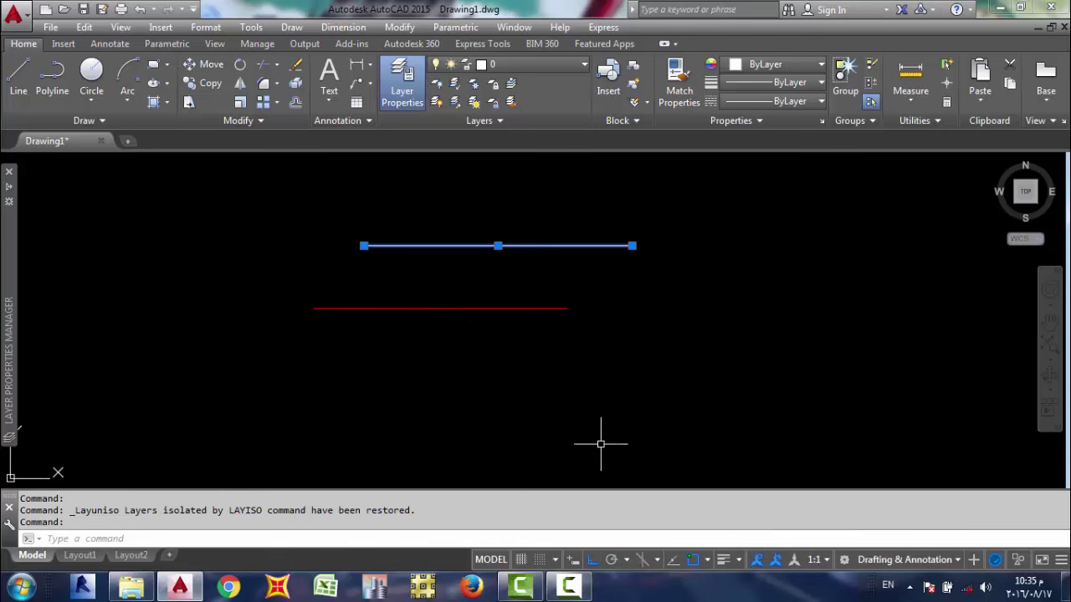
Add the red line to the selection and erase both lines
left_click(612, 329)
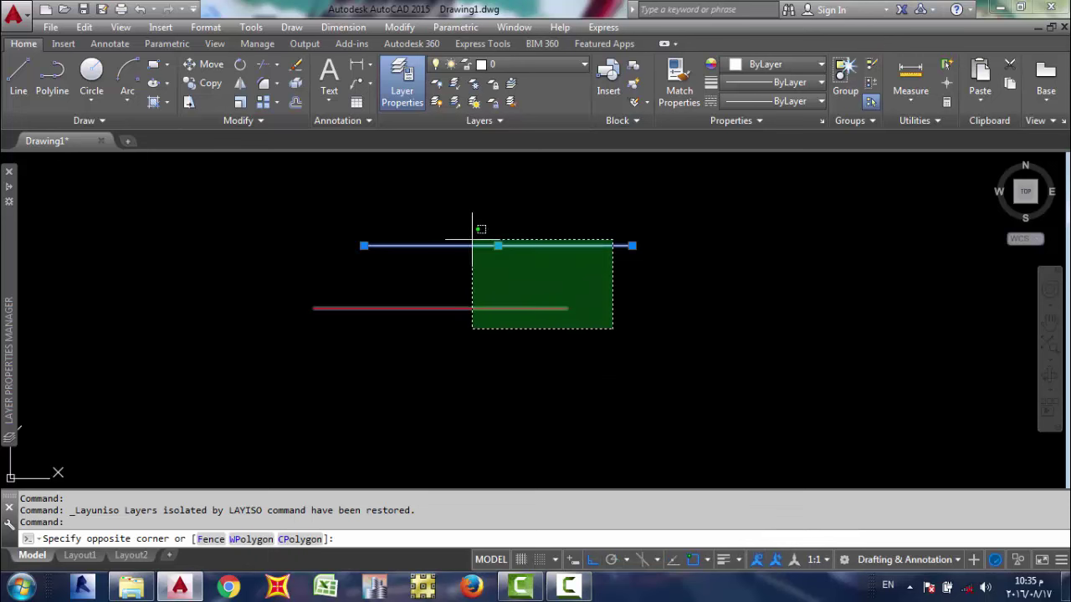
left_click(465, 237)
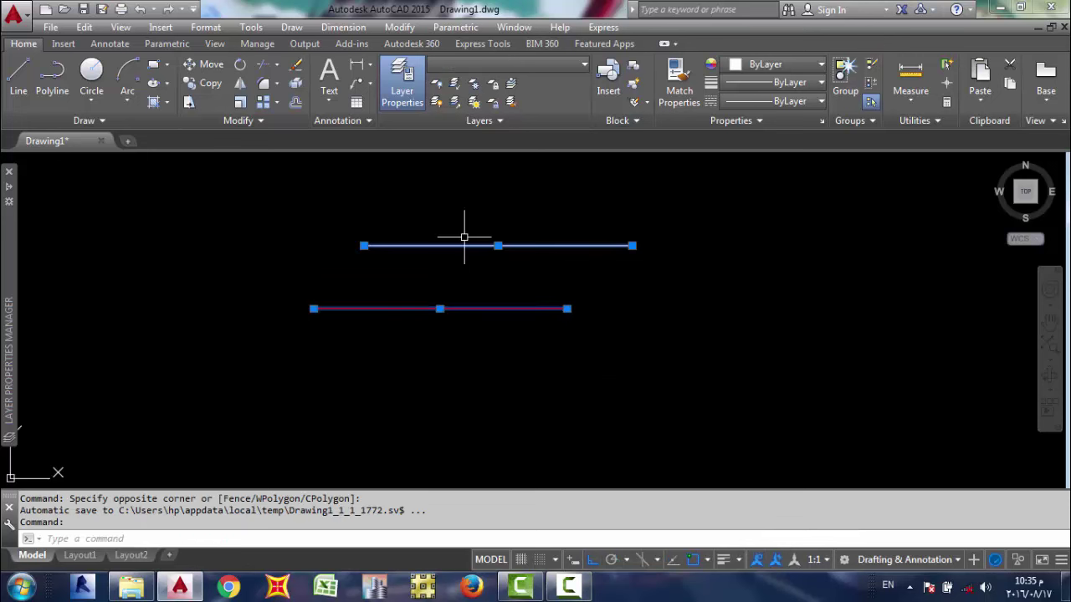
key("Delete")
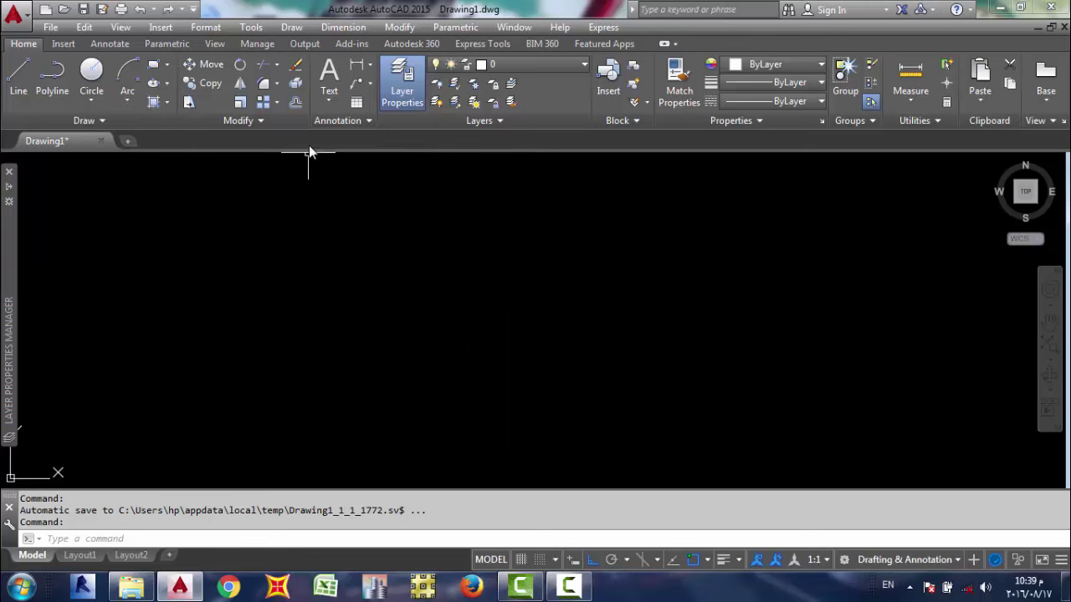
mouse_move(8, 359)
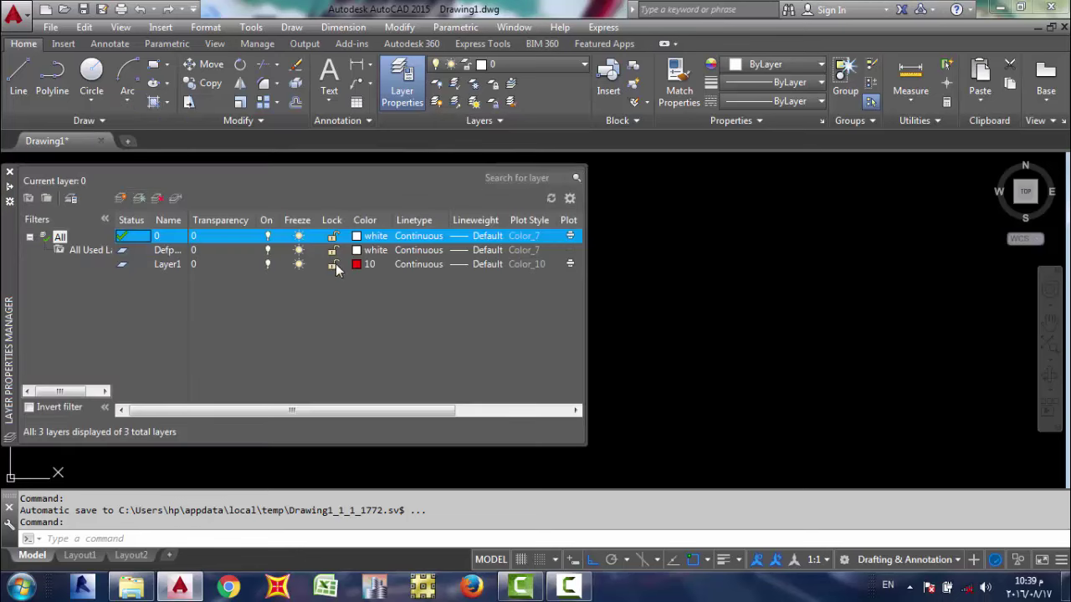
Open the Select Color dialog for Layer1, currently colour 10
left_click(357, 265)
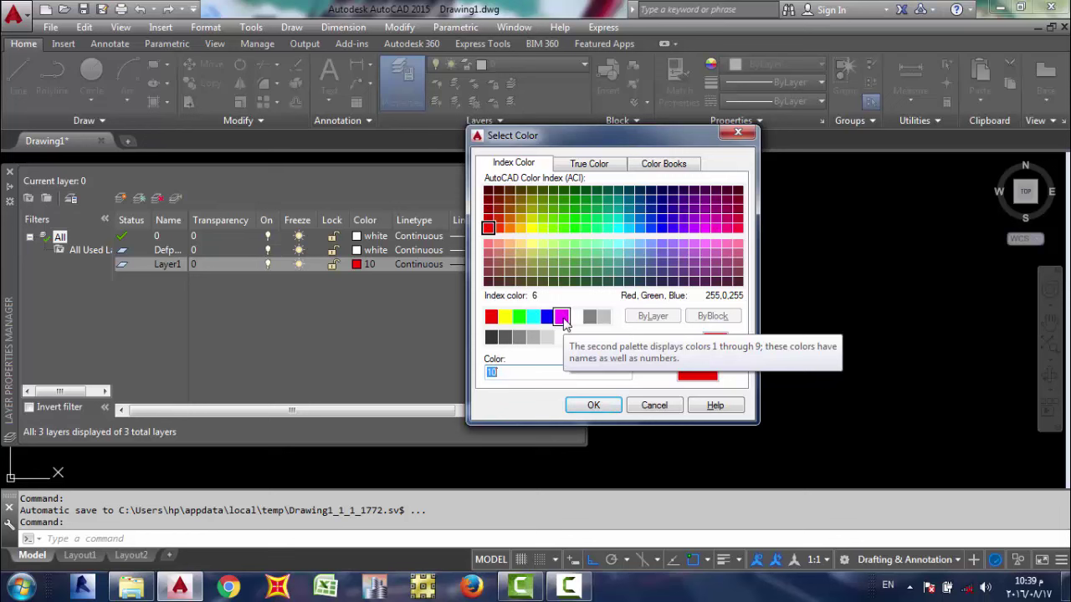
Cancel the colour picker, reopen it for Layer1, and cancel again, keeping colour 10
left_click(654, 405)
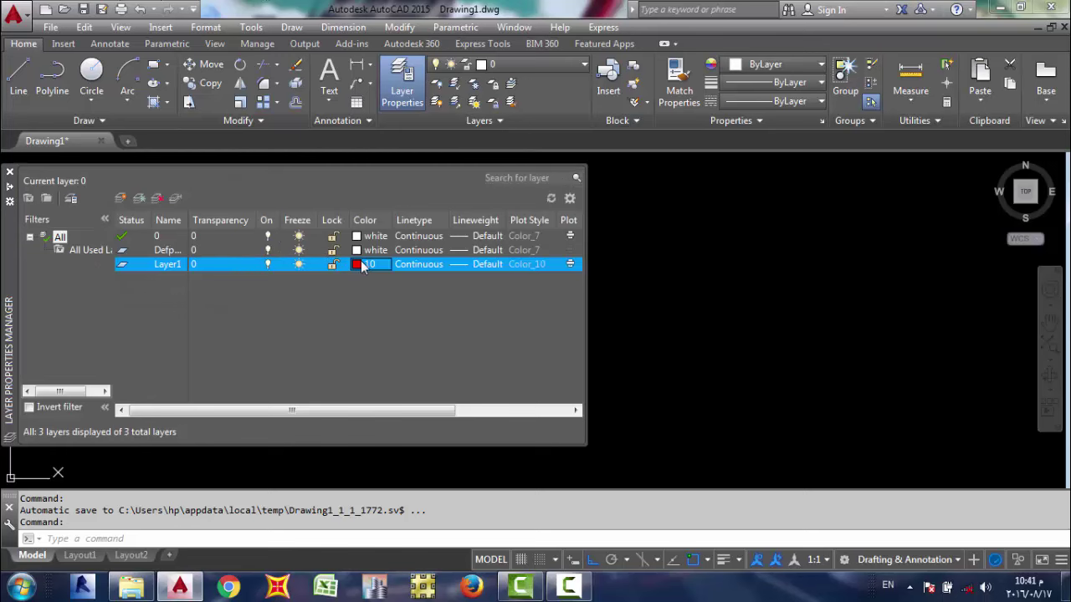
left_click(363, 264)
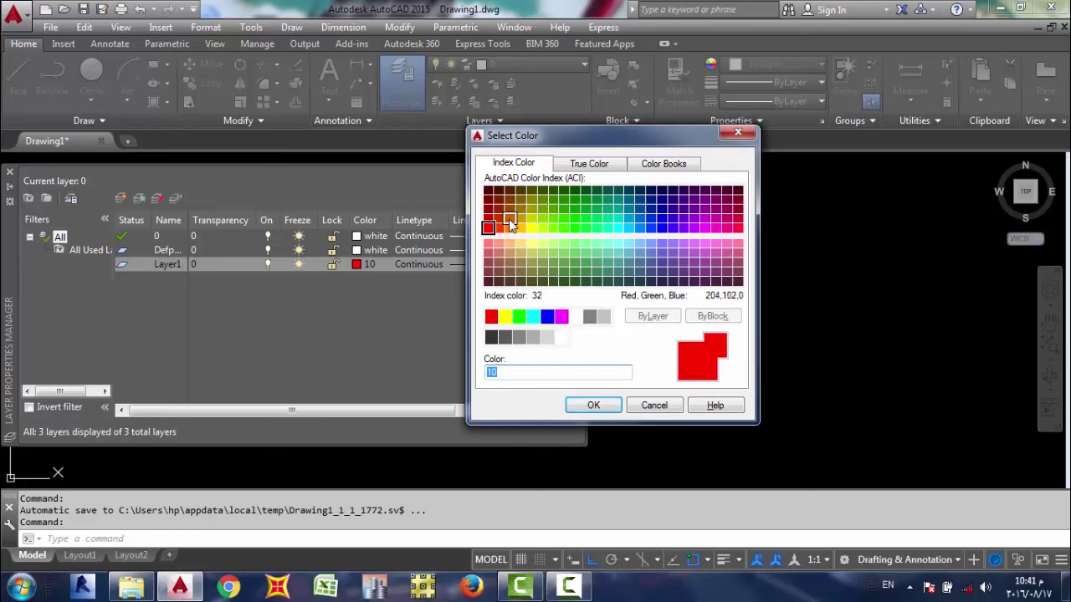
left_click(649, 407)
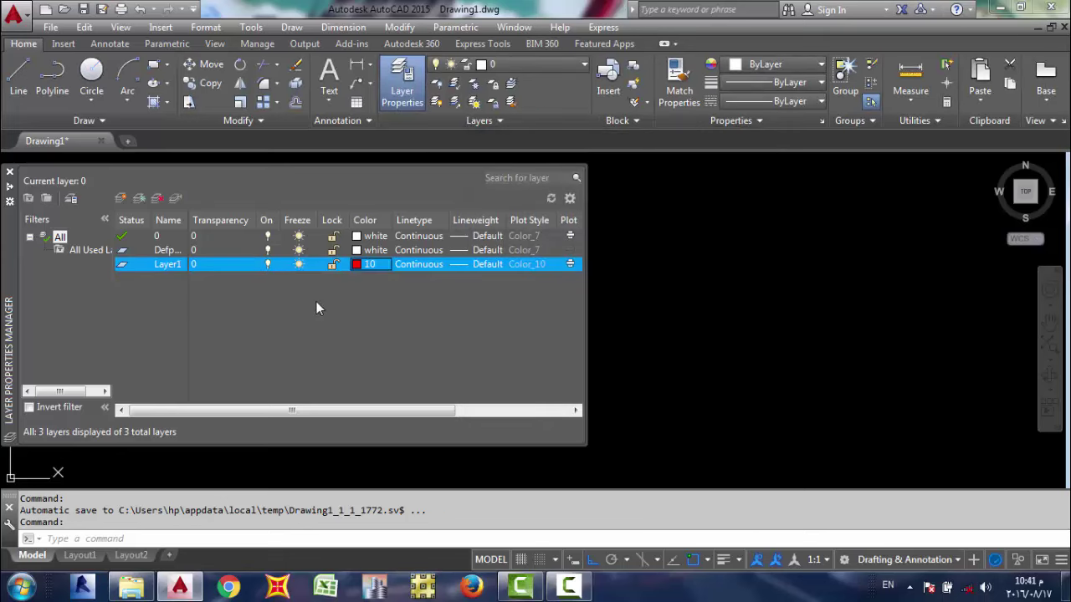
Click into the empty drawing so the layer palette hides, and cancel the stray window selection
left_click(631, 211)
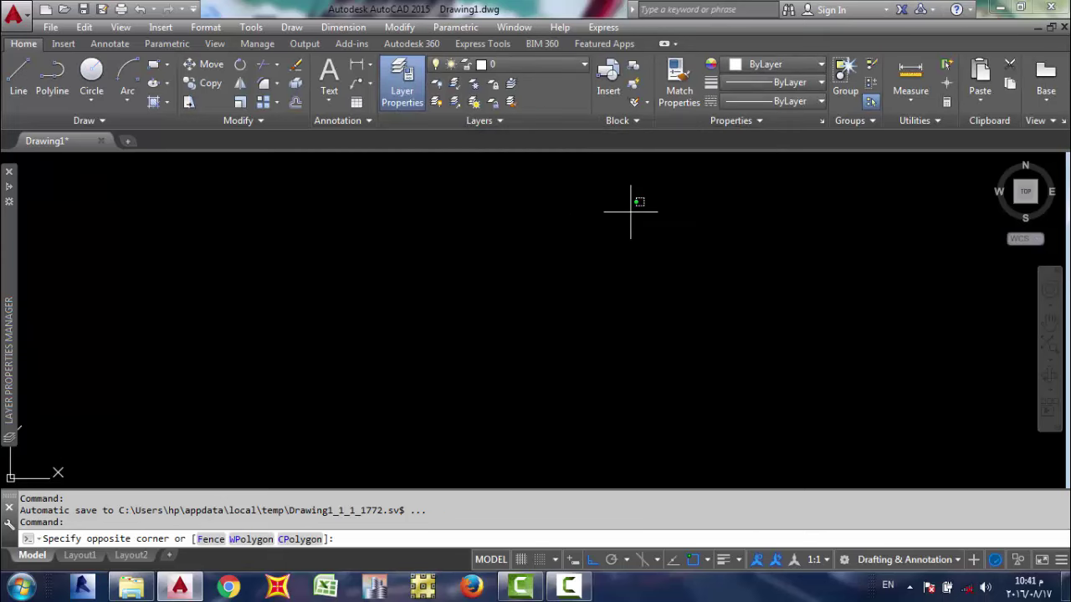
key("Escape")
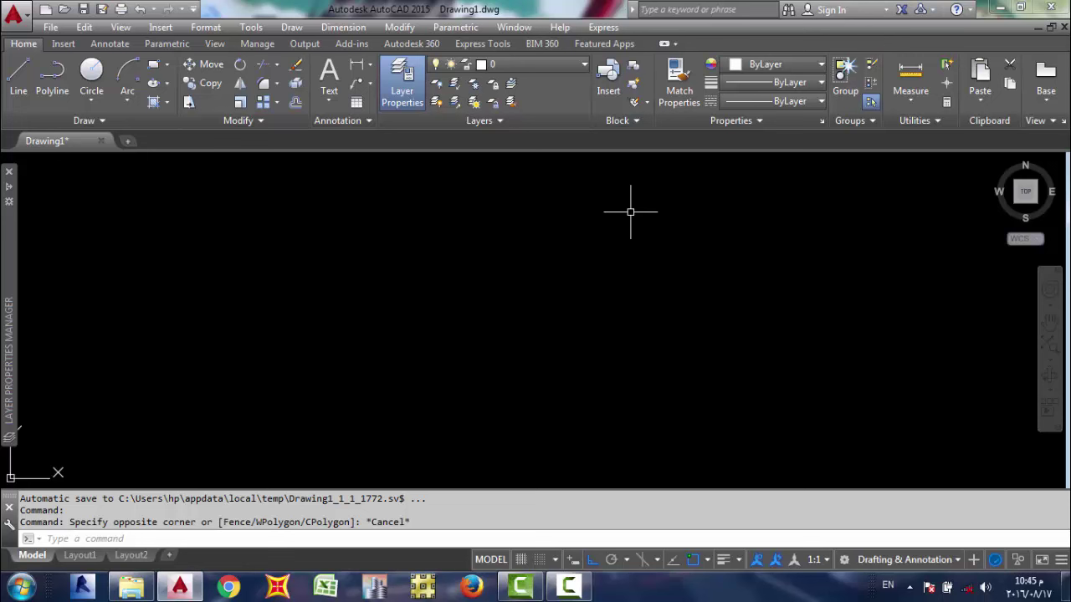
Clear any pending command with Esc, leaving model space empty on layer 0
key("Escape")
key("Escape")
key("Escape")
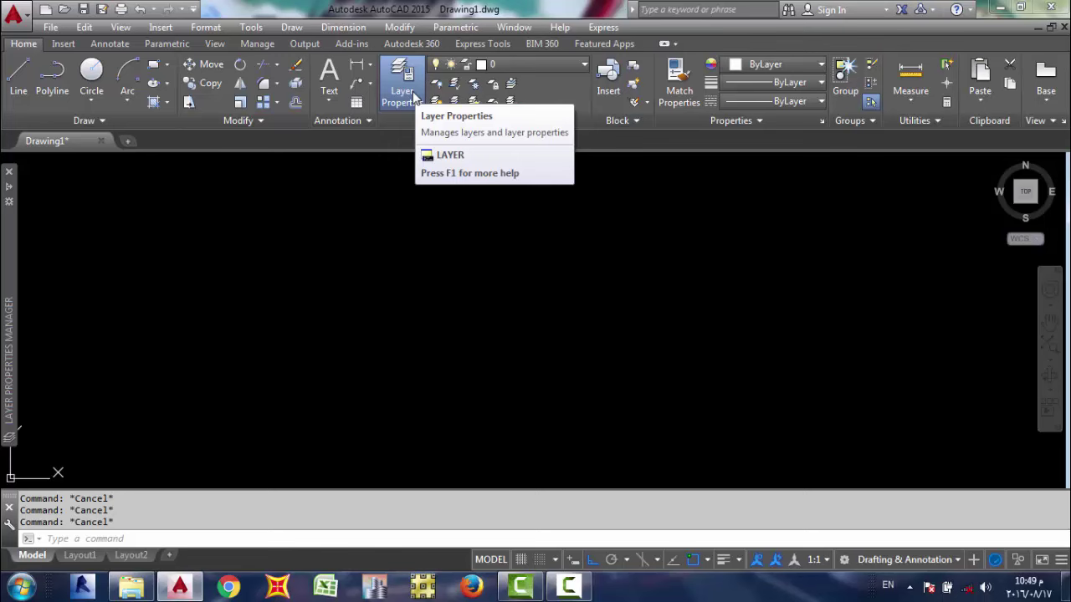
In Layer Properties, add a layer named 'rec', colour it Green, and set it current
left_click(413, 92)
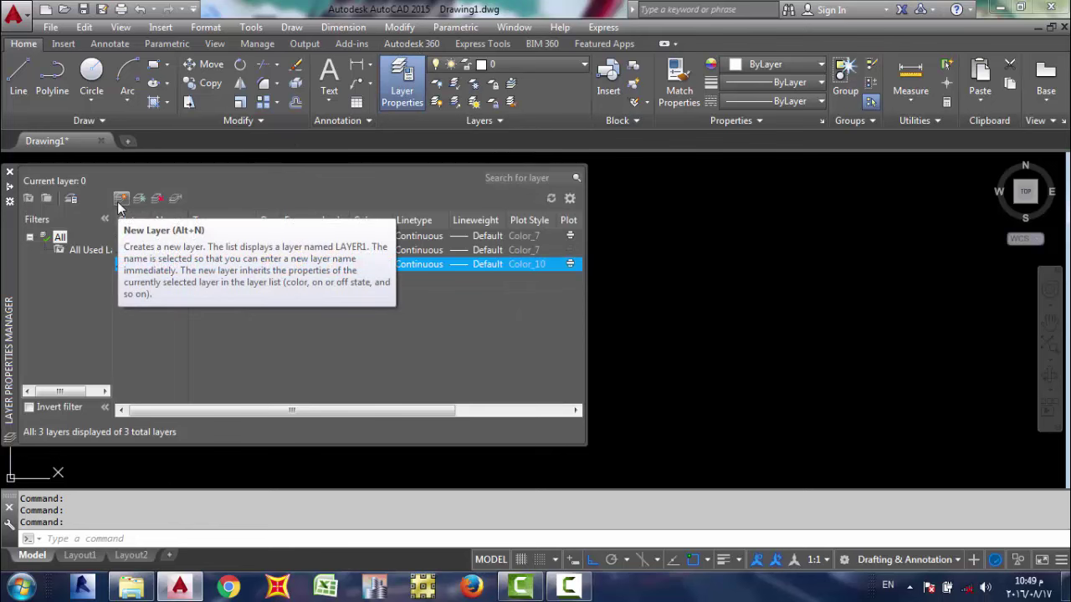
left_click(120, 202)
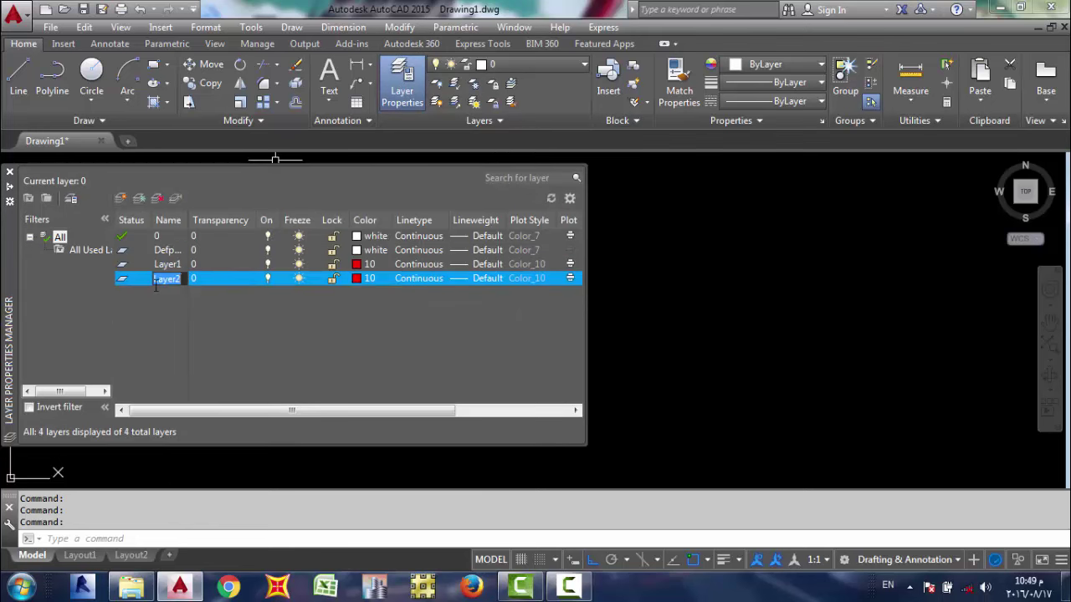
type("rec")
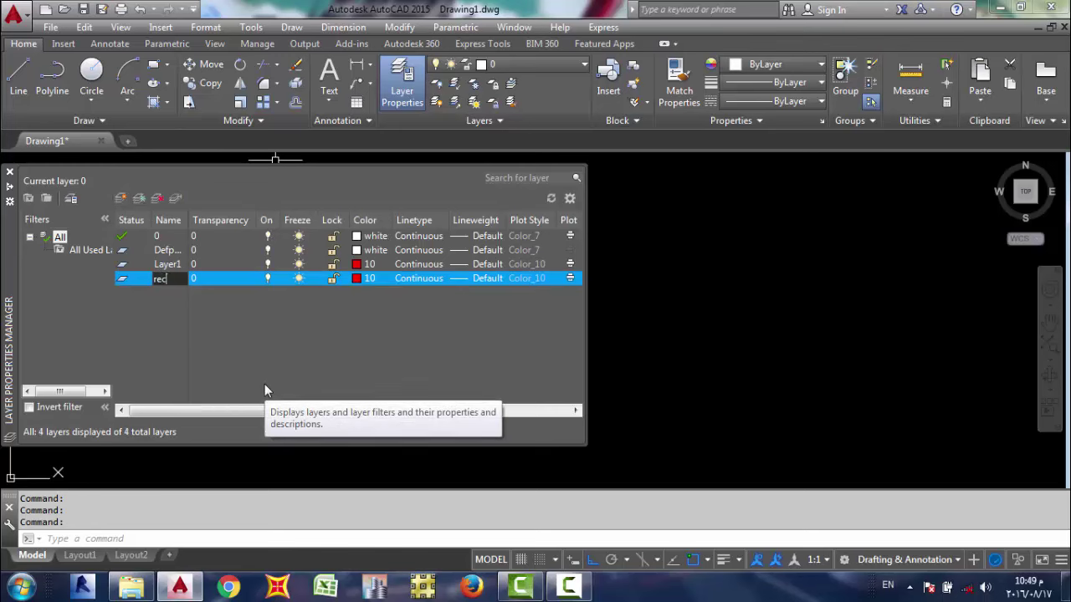
left_click(358, 280)
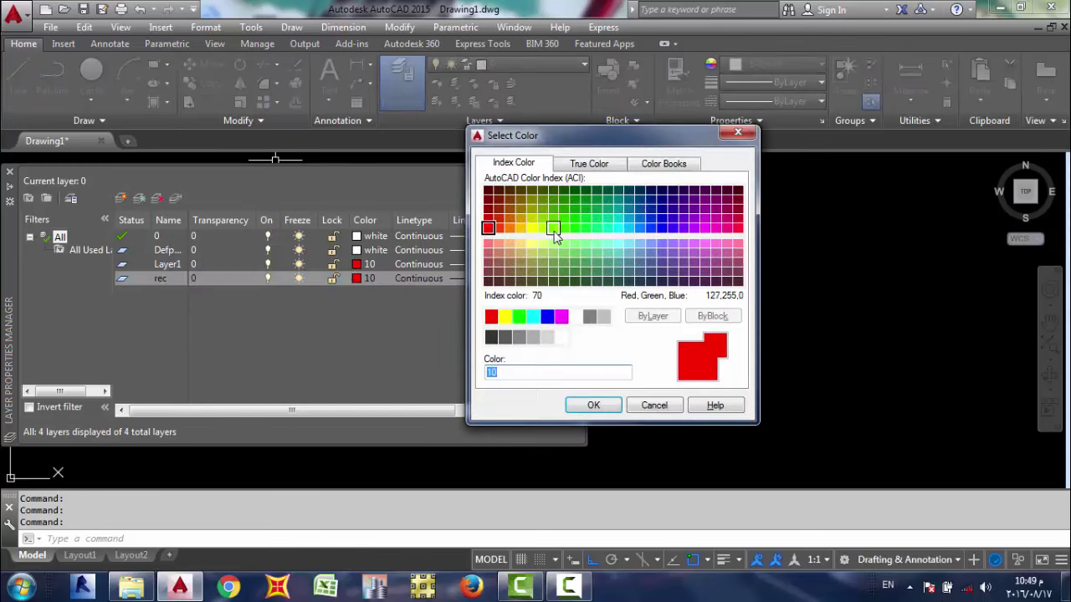
left_click(518, 316)
left_click(583, 407)
left_click(180, 284)
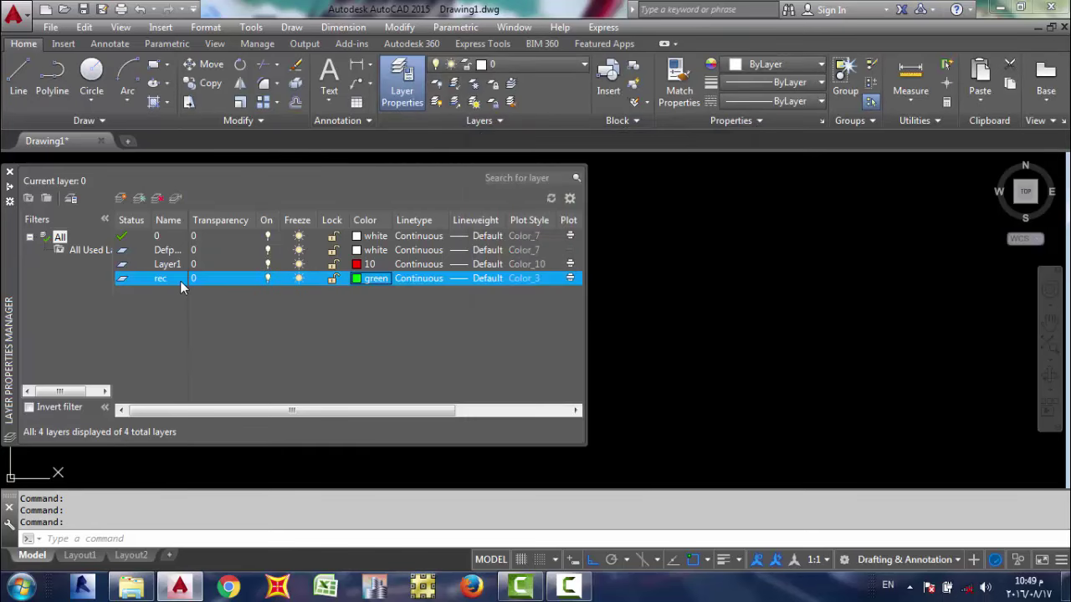
double_click(176, 281)
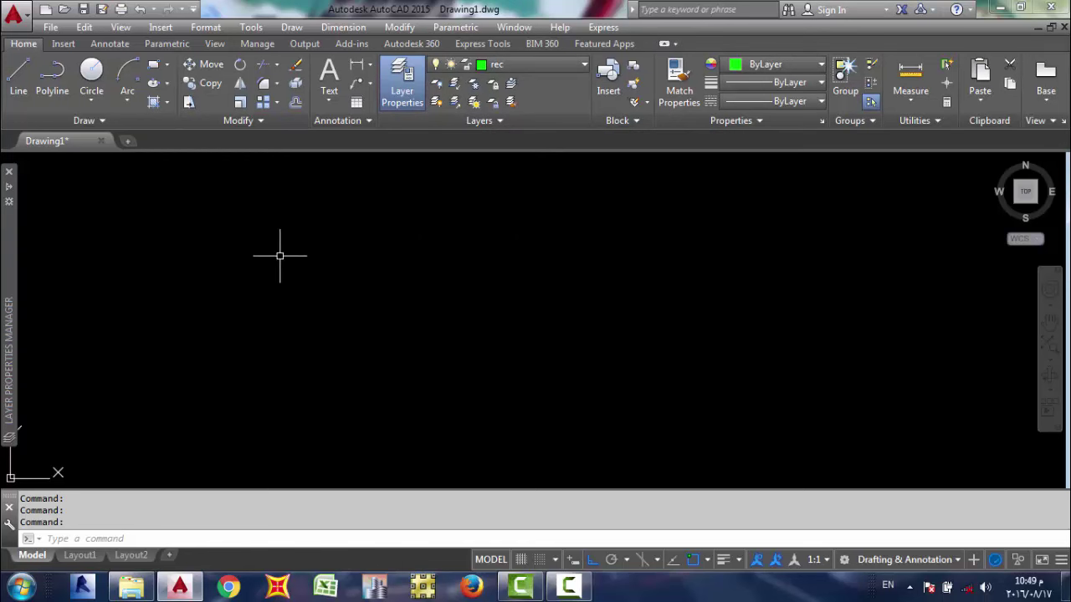
Draw a green rectangle on layer rec with area 66 and length 8, then zoom in on it
left_click(153, 67)
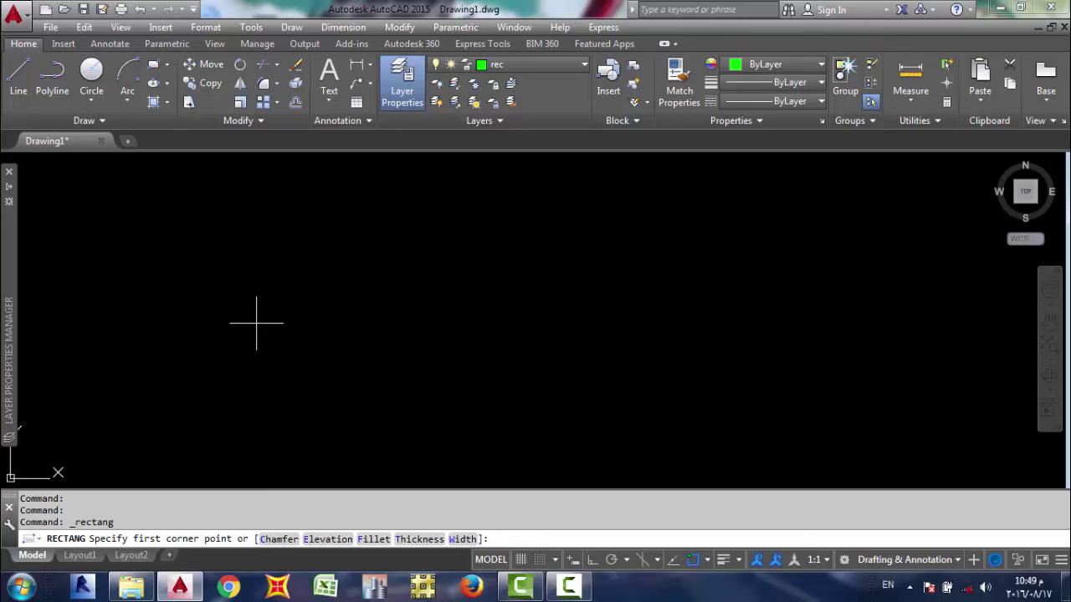
left_click(256, 322)
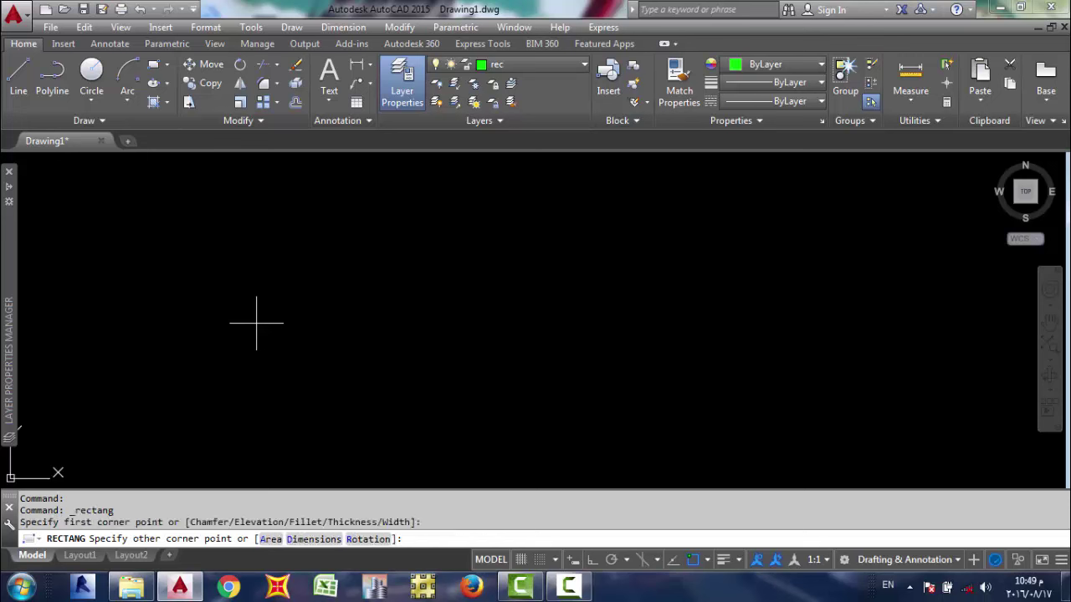
left_click(272, 538)
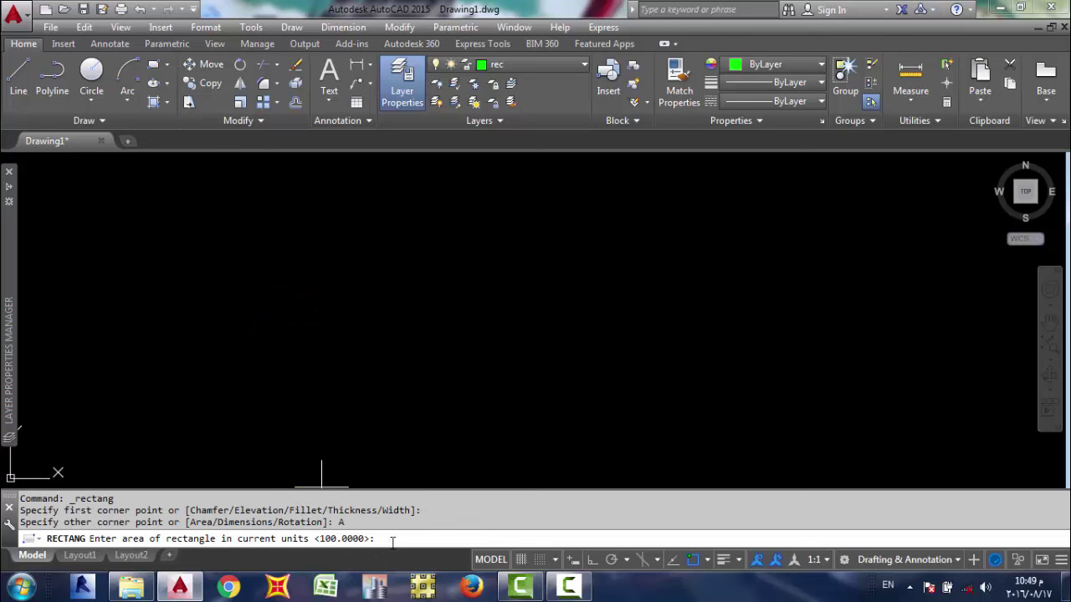
type("60")
key("Return")
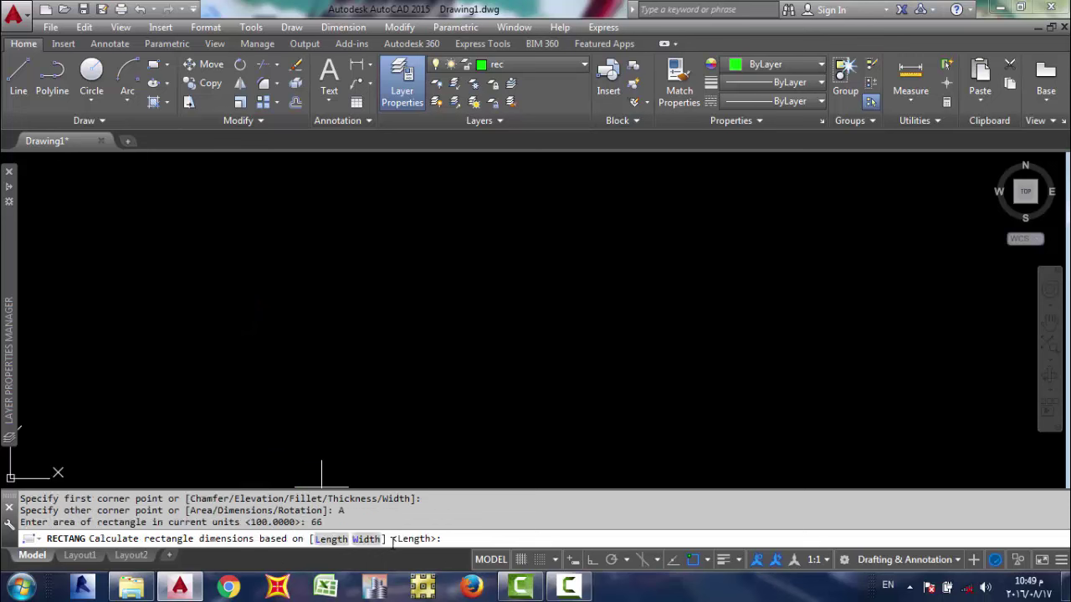
left_click(331, 539)
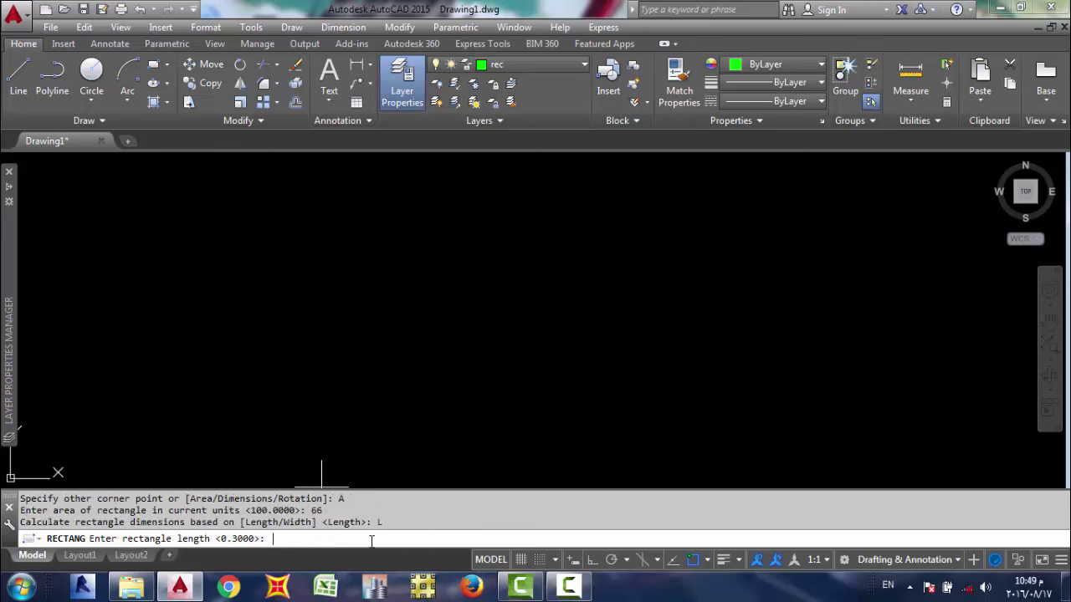
type("8")
key("Return")
scroll(229, 304, "up", 5)
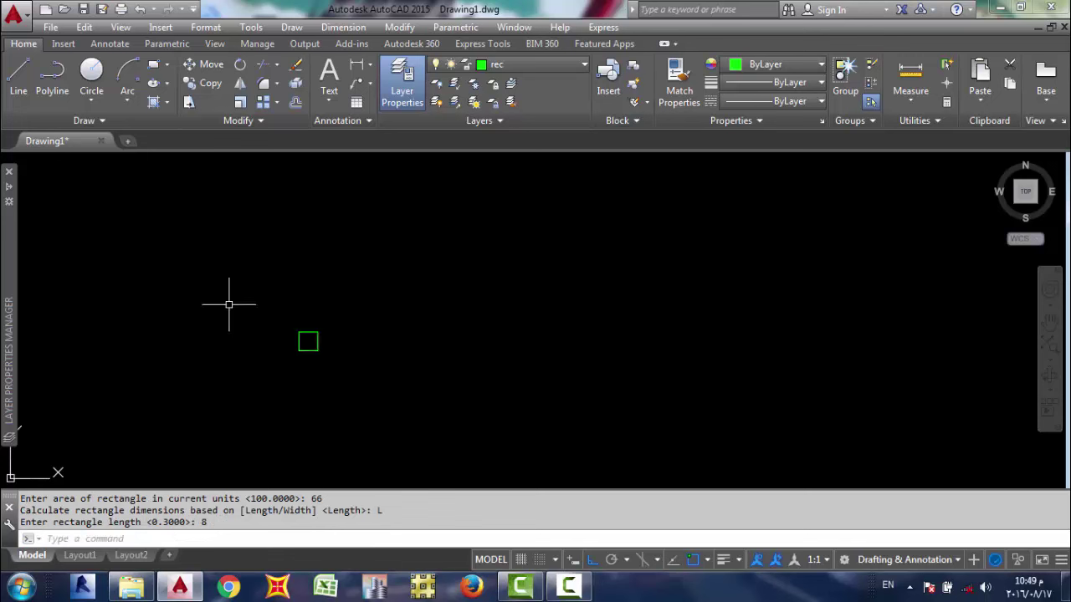
scroll(275, 313, "up", 3)
middle_click_drag(275, 312, 318, 329)
scroll(317, 326, "up", 2)
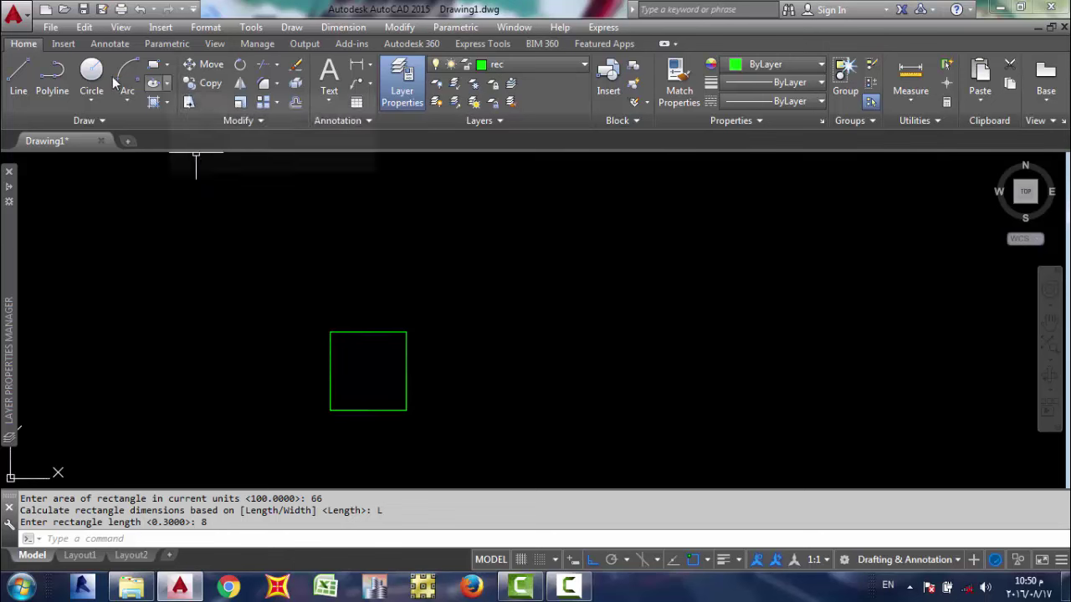
left_click(153, 66)
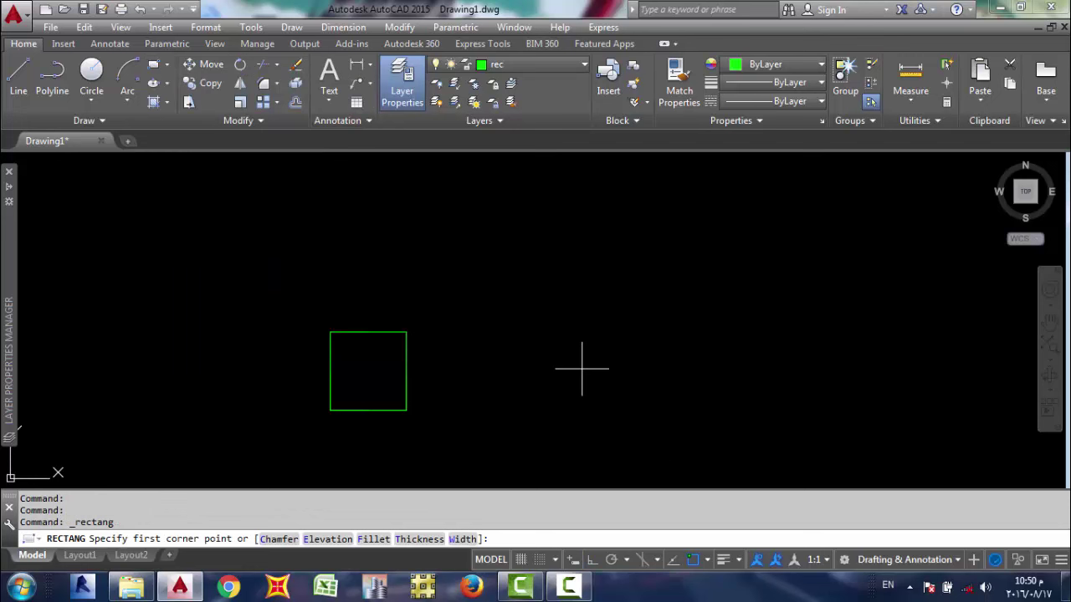
left_click(582, 368)
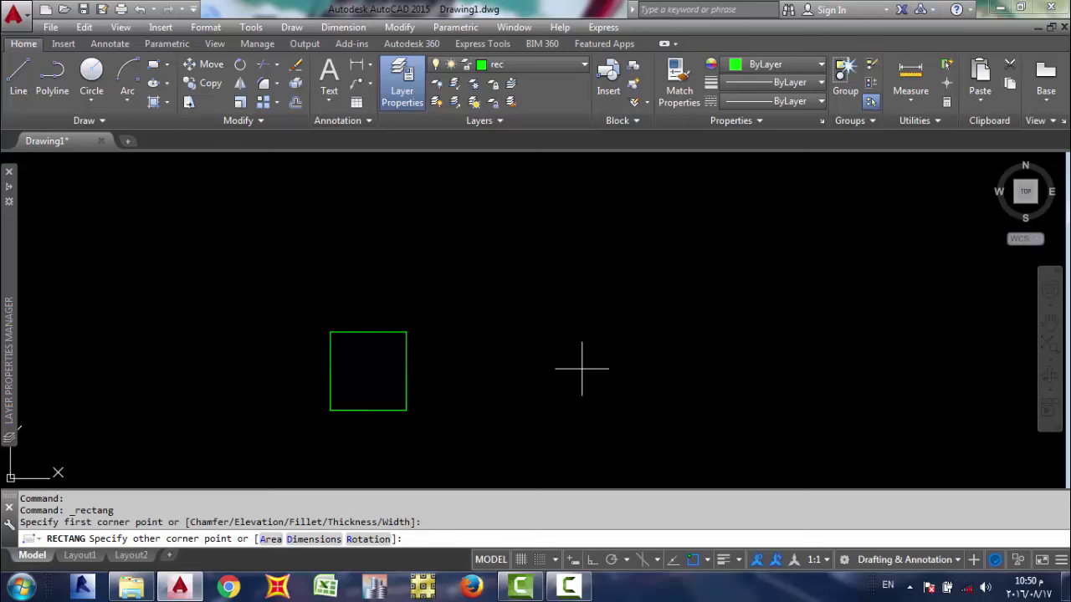
key("Escape")
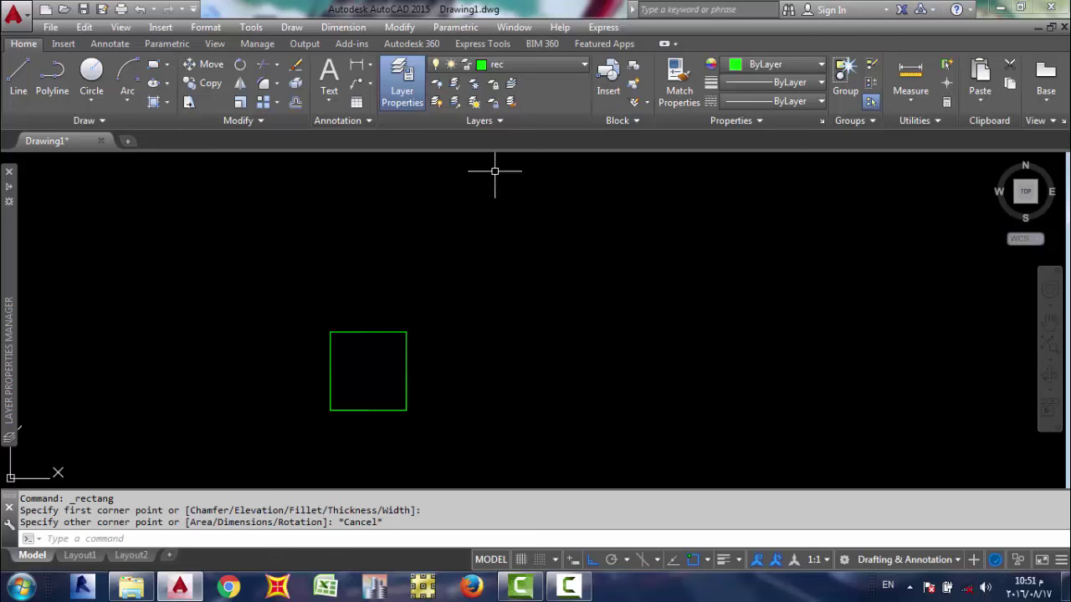
Add a layer named 'dim' with red colour 10 and make it current
left_click(402, 94)
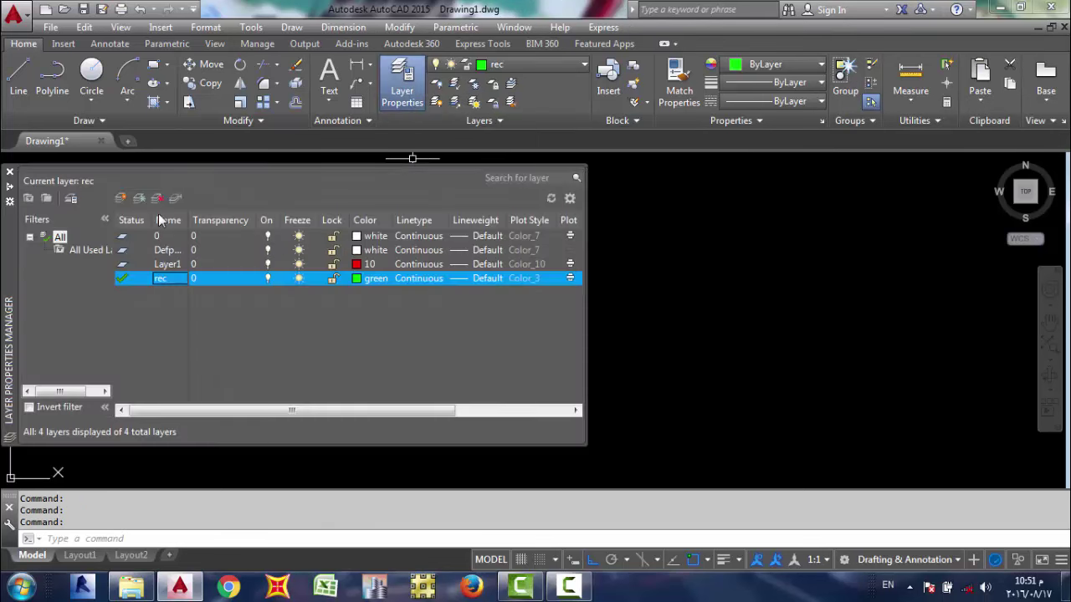
left_click(119, 198)
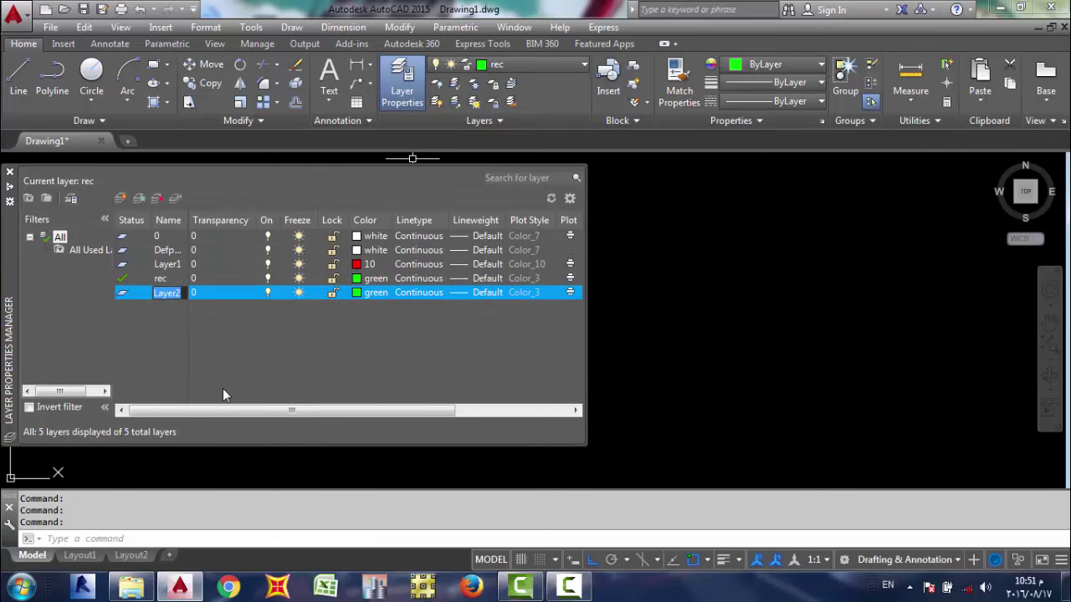
type("dim")
left_click(355, 294)
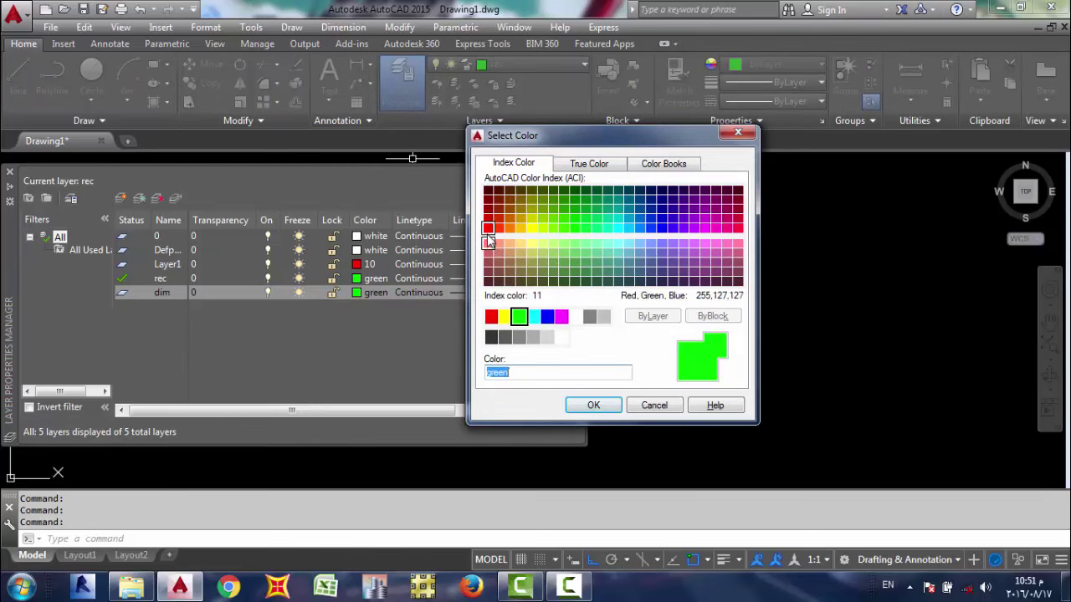
left_click(490, 227)
left_click(593, 405)
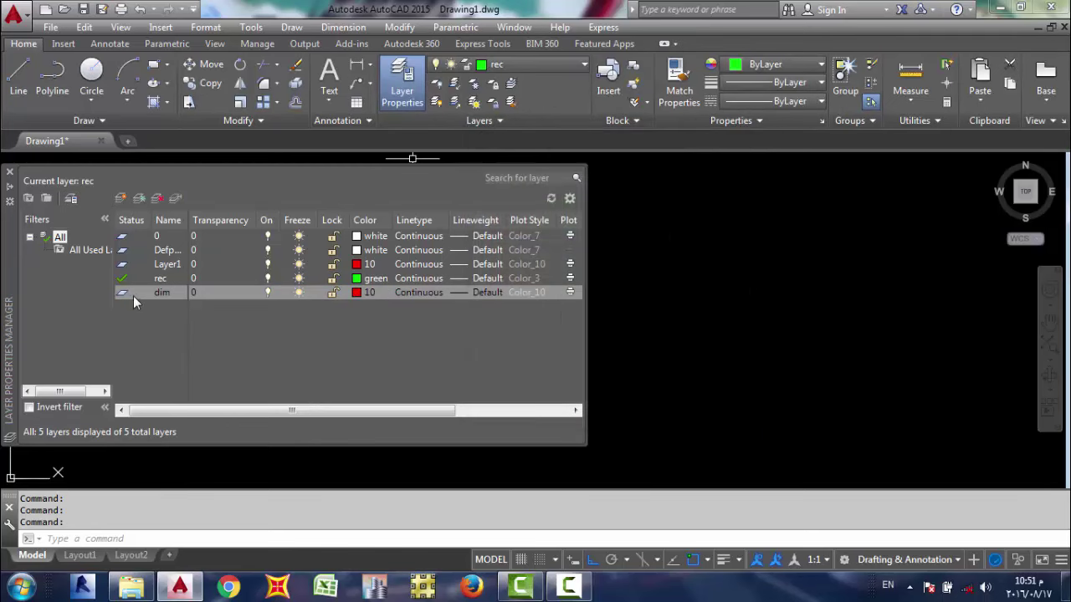
double_click(133, 295)
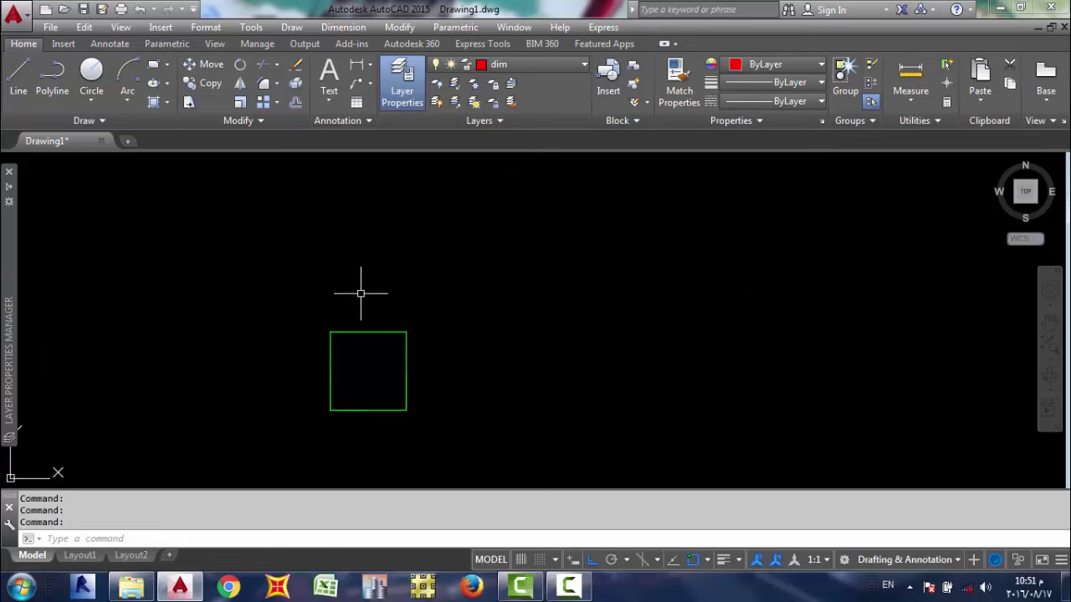
Dimension the rectangle's top edge (8) and left side (8.25)
middle_click_drag(360, 292, 388, 246)
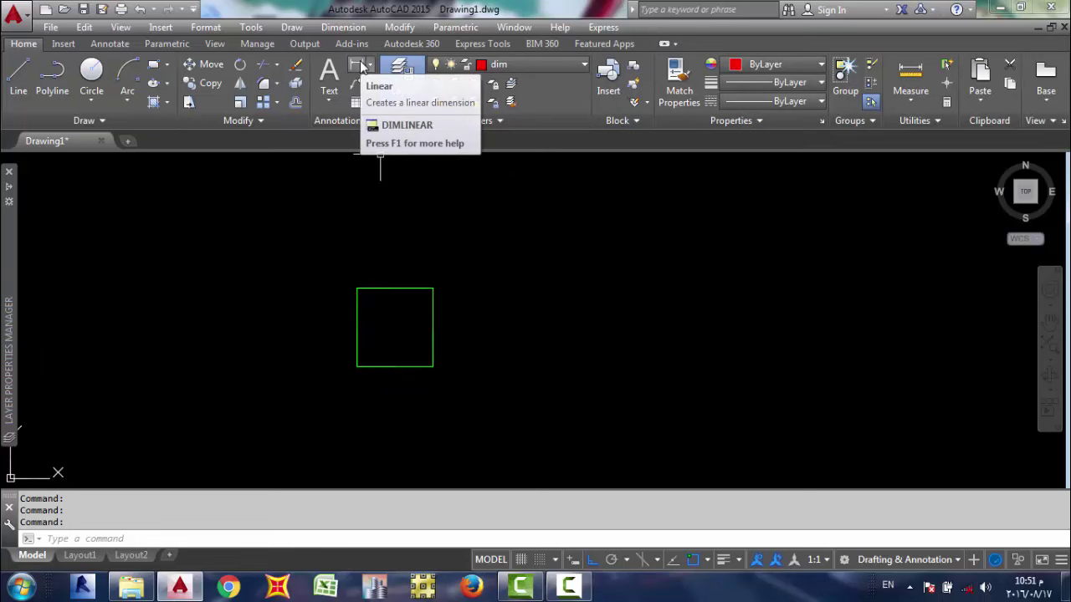
left_click(360, 67)
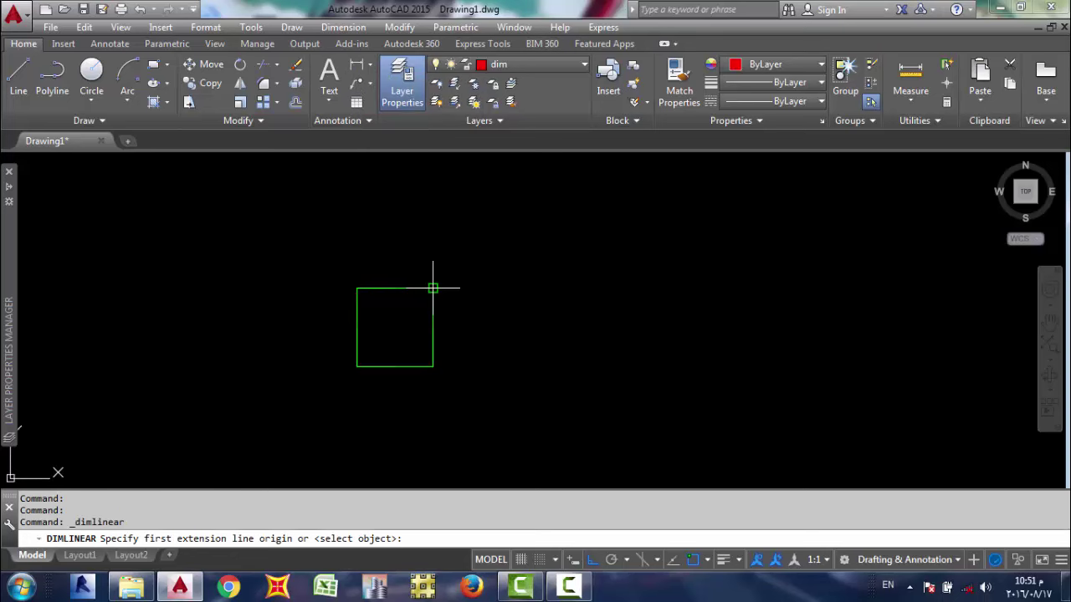
left_click(432, 288)
left_click(357, 288)
left_click(358, 276)
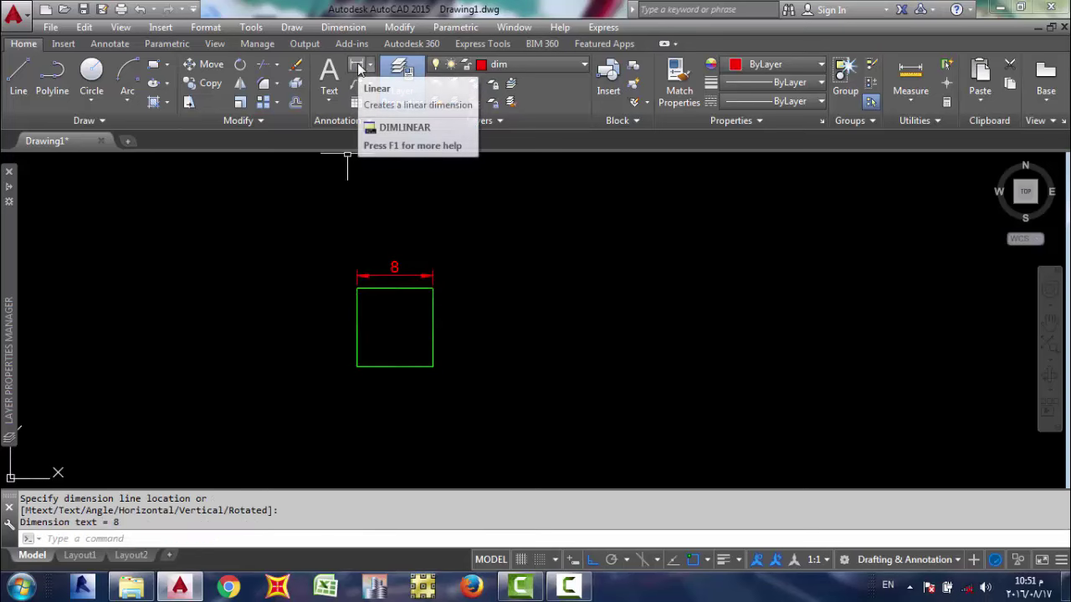
left_click(360, 68)
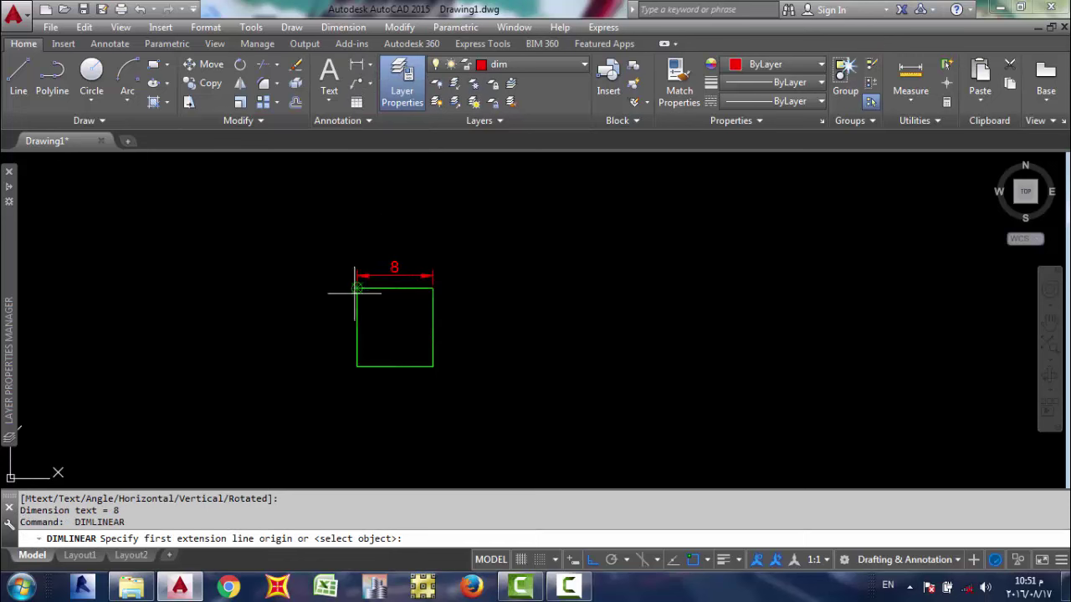
key("Escape")
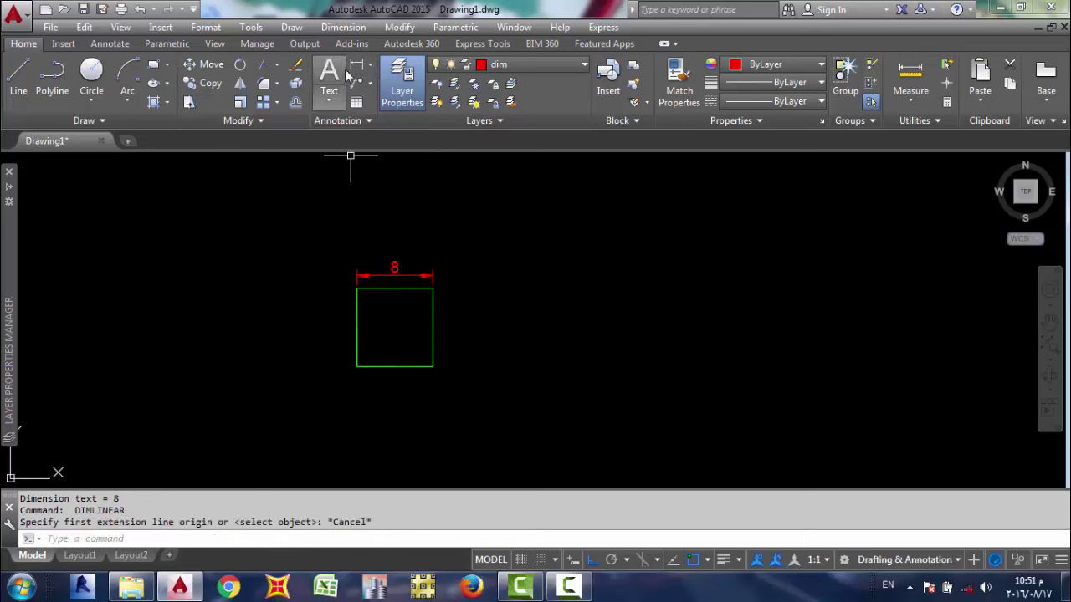
left_click(358, 67)
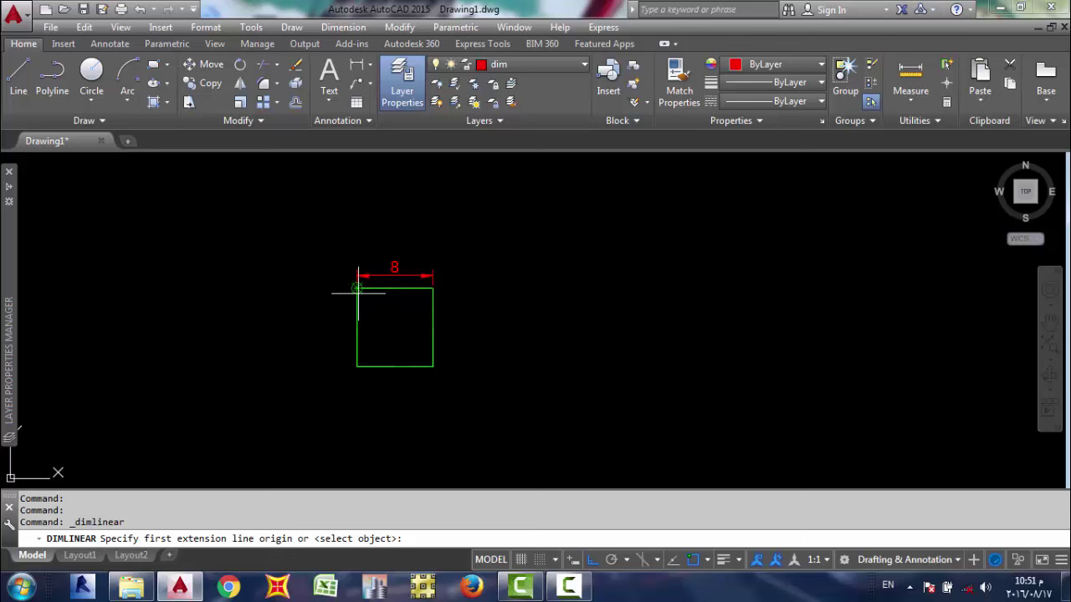
left_click(357, 288)
left_click(357, 365)
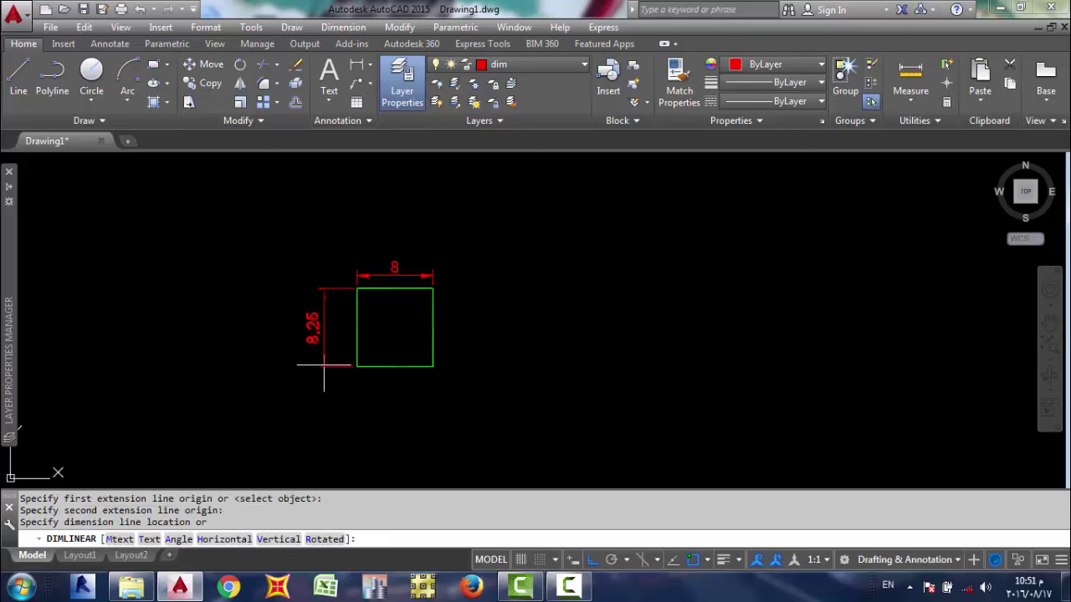
left_click(324, 363)
Dimension the bottom edge (8) and right side (8.25) of the rectangle
key("Return")
left_click(357, 366)
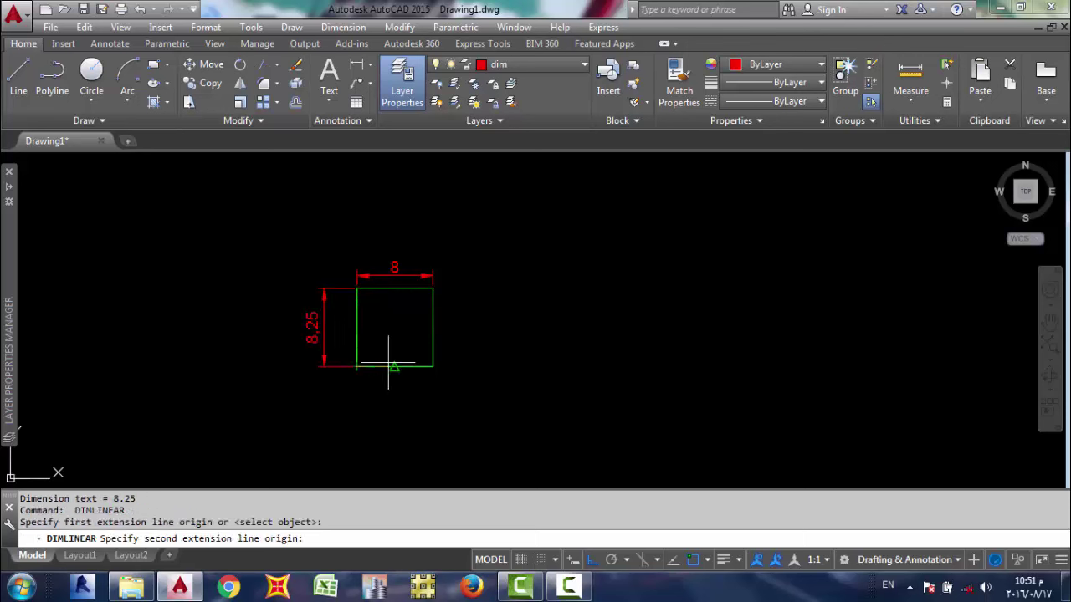
left_click(433, 366)
left_click(432, 379)
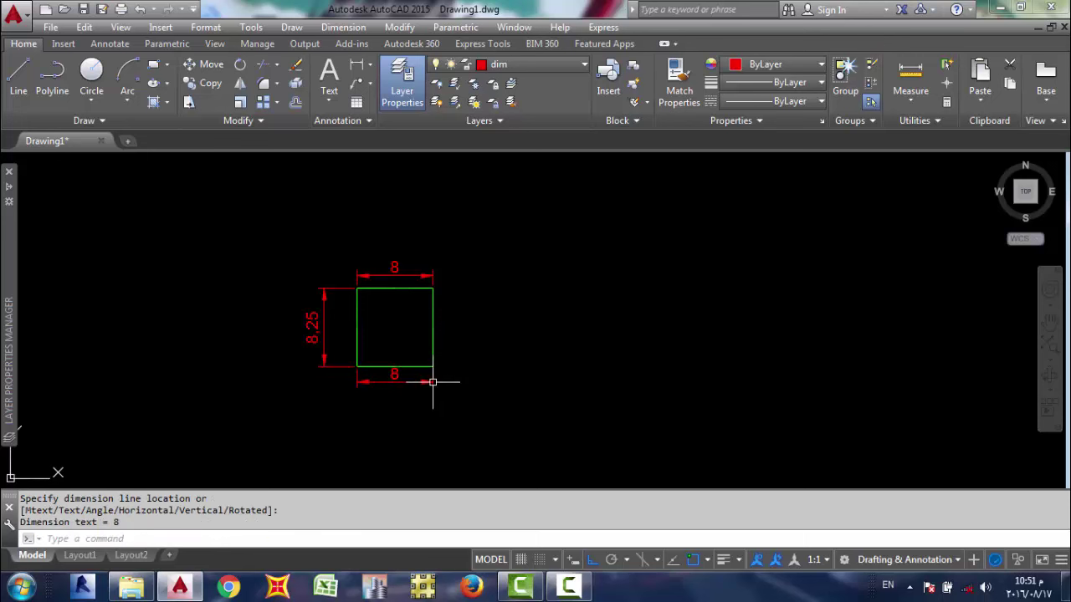
key("Return")
left_click(432, 366)
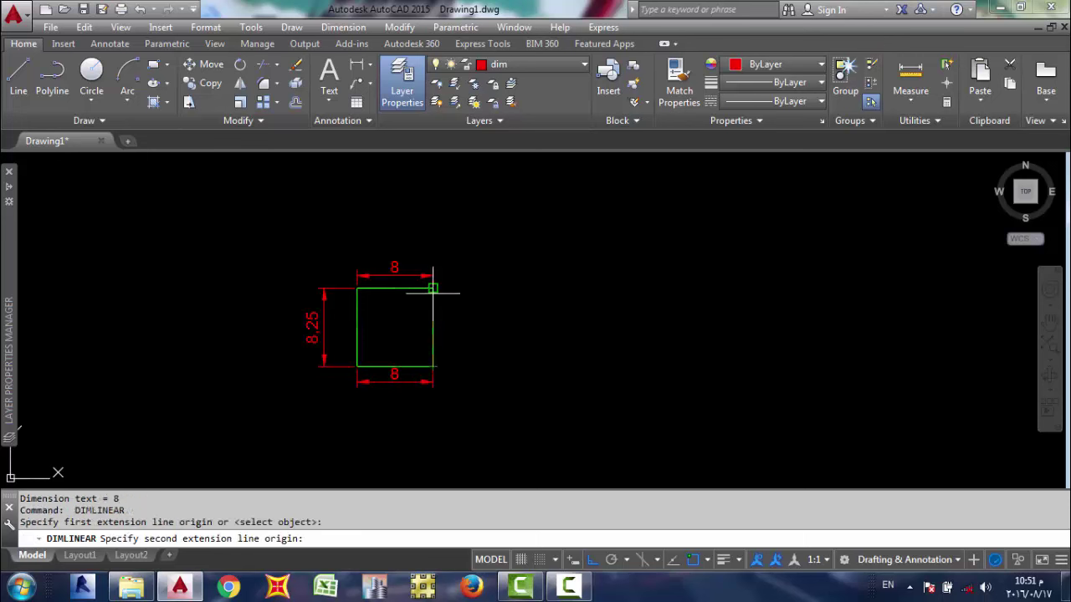
left_click(433, 288)
left_click(460, 289)
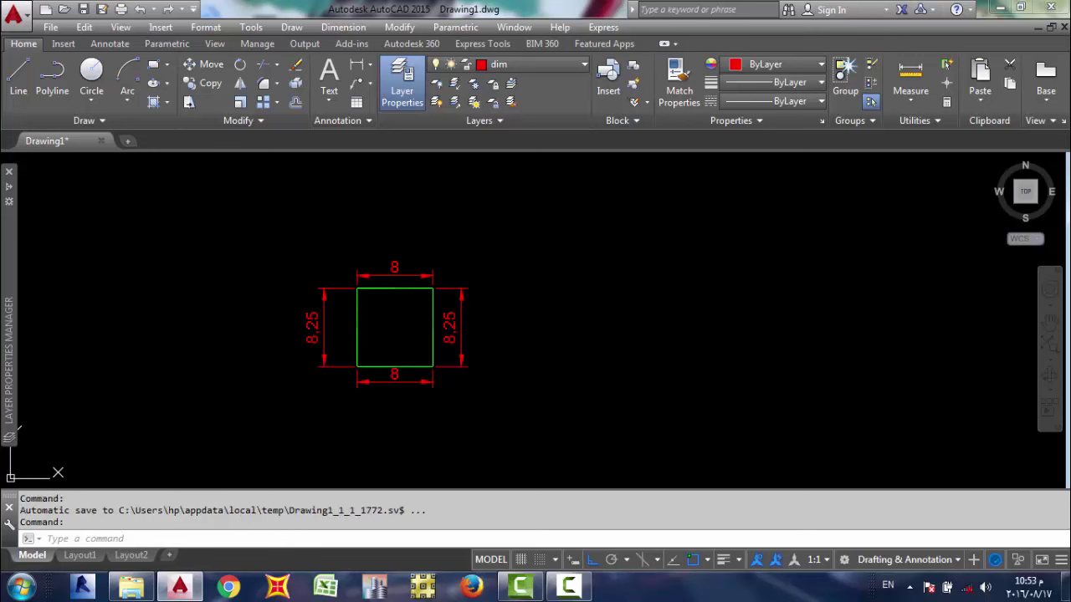
Select the green rectangle on layer rec, after briefly selecting the top 8 dimension
left_click(364, 277)
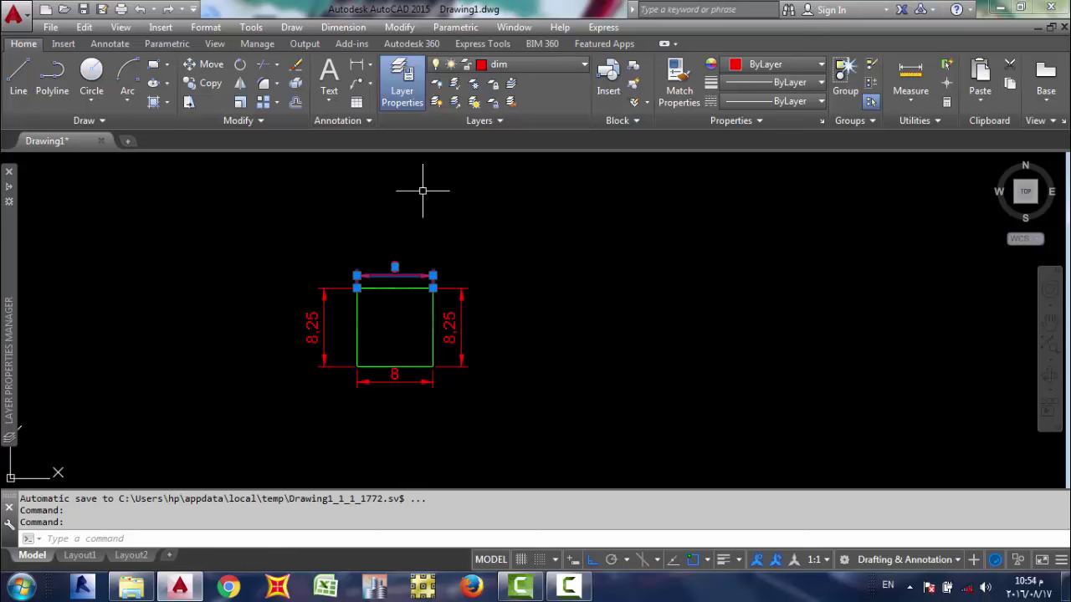
key("Escape")
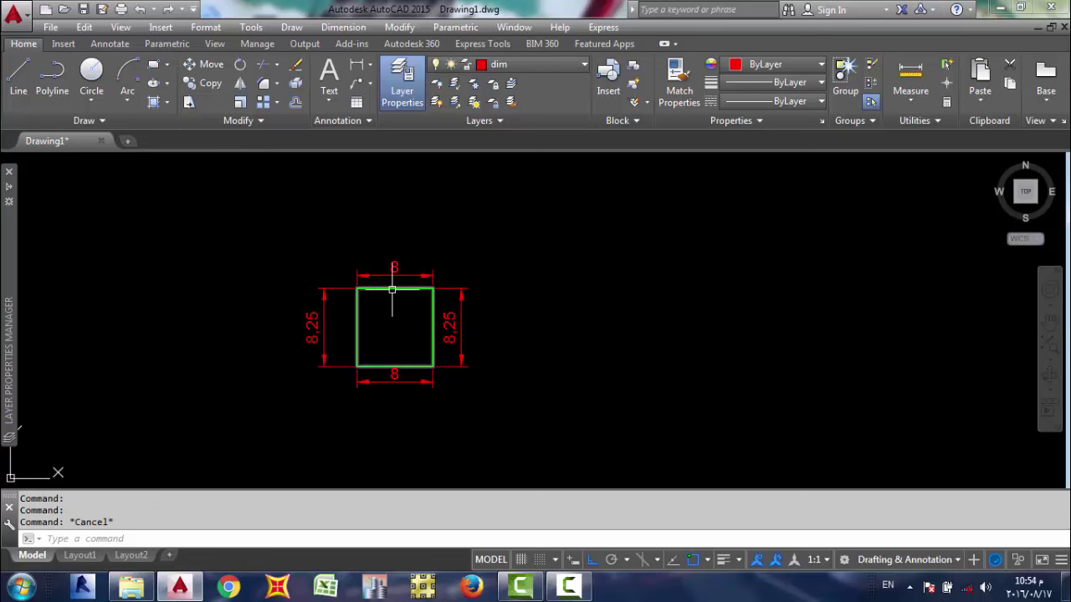
left_click(395, 289)
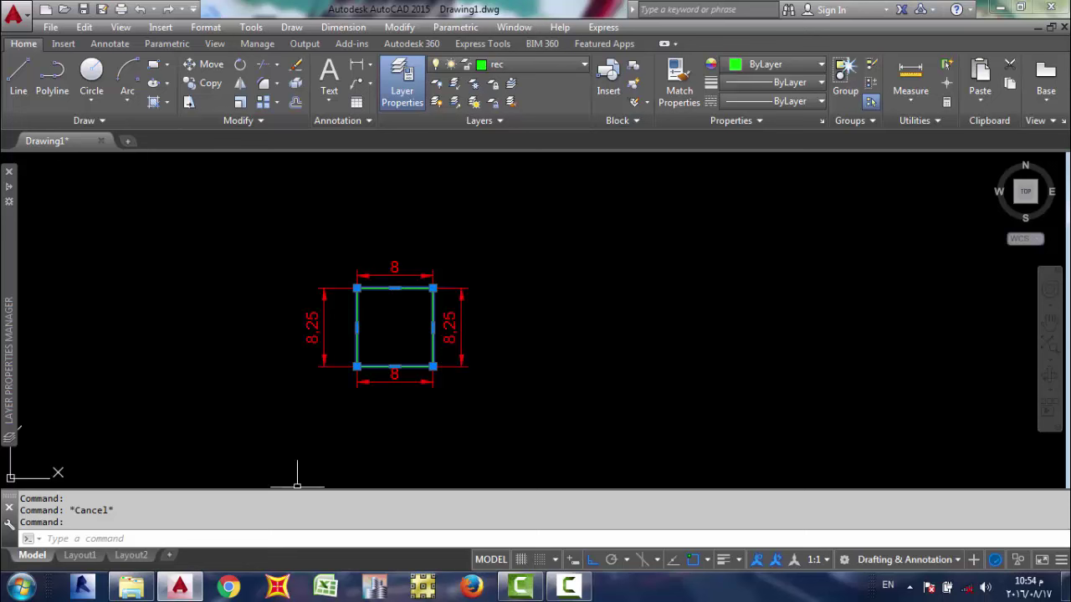
left_click(147, 532)
key("Escape")
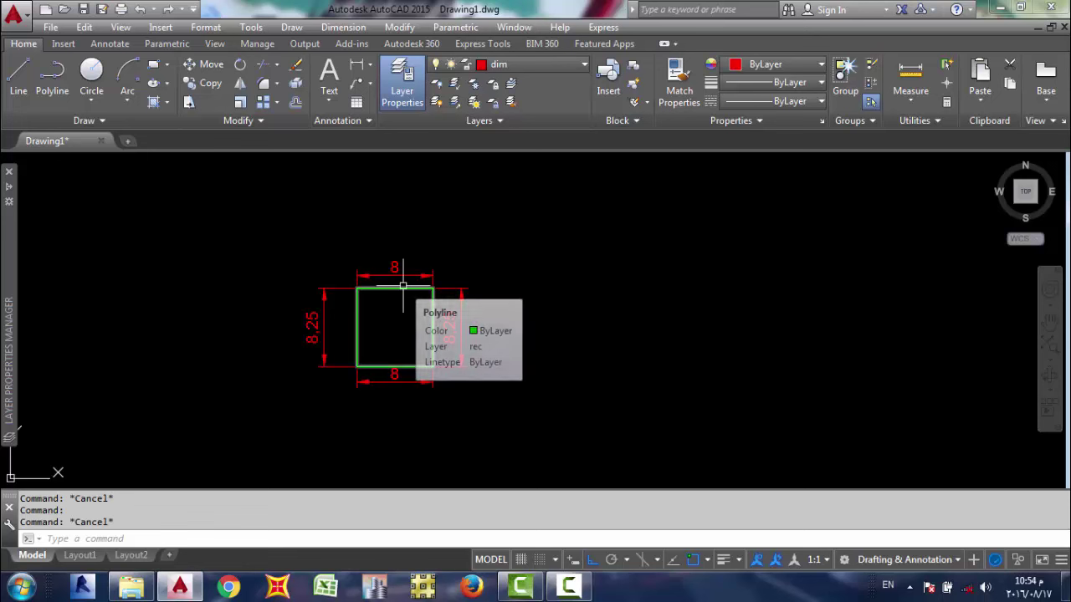
left_click(402, 286)
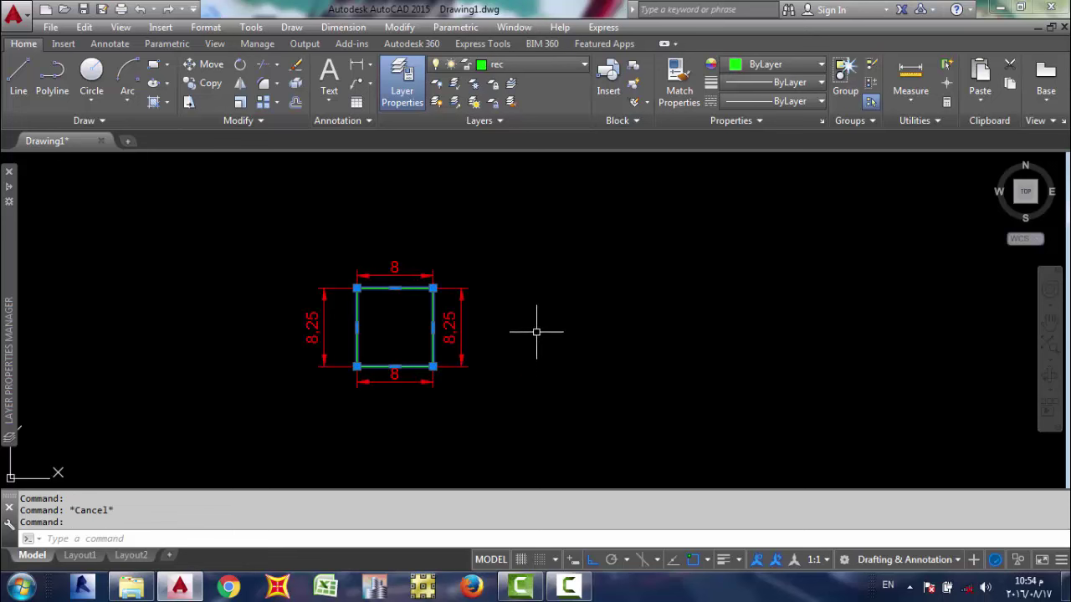
left_click(454, 86)
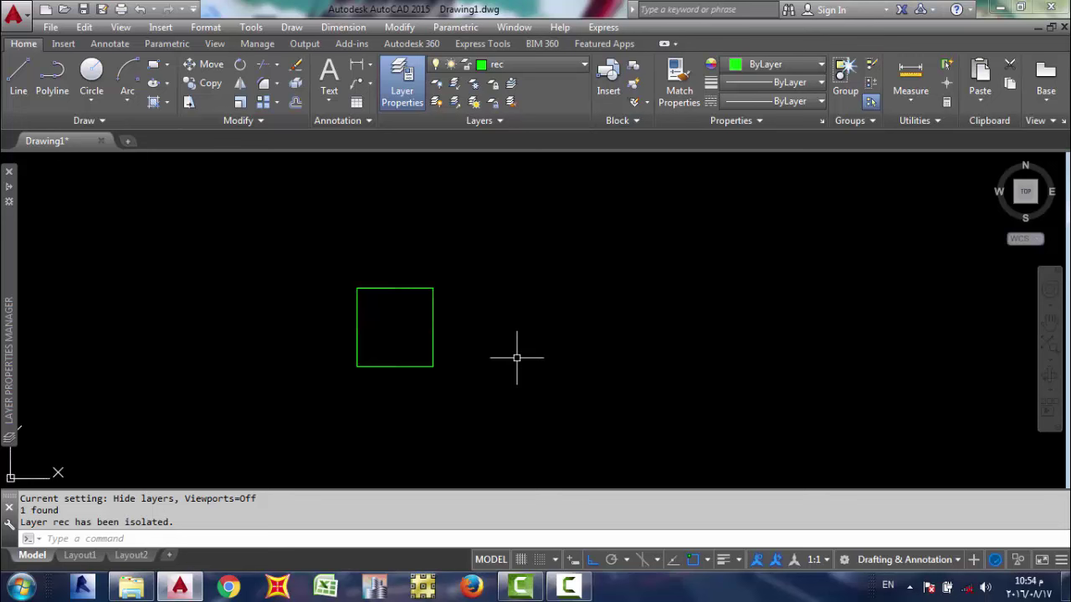
left_click(454, 102)
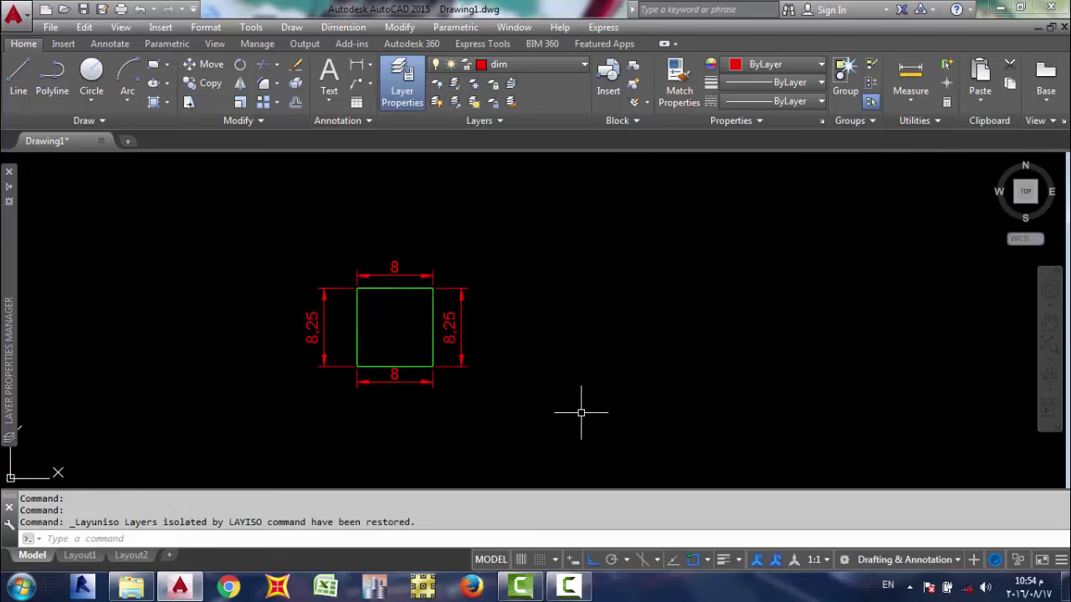